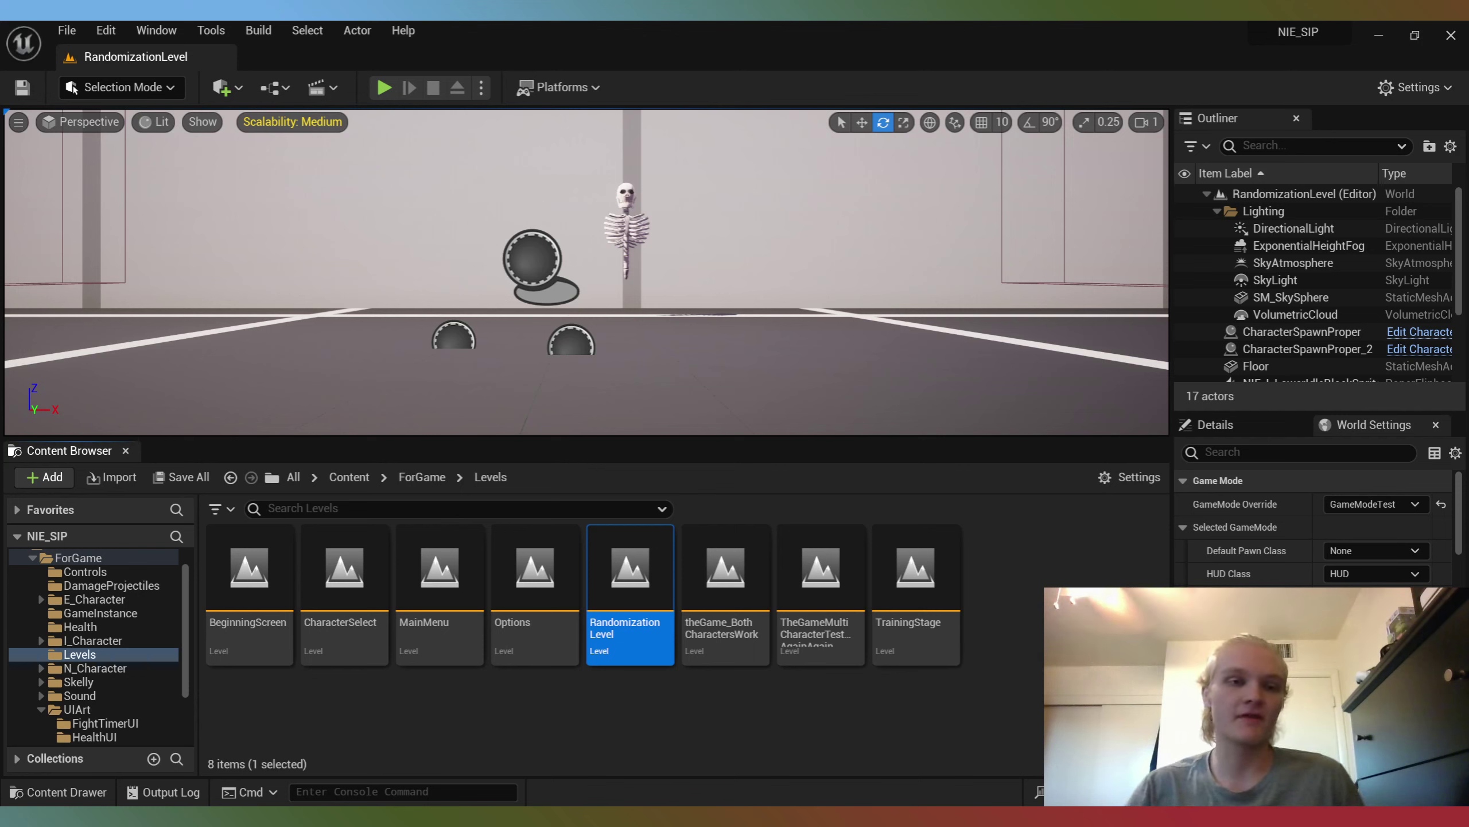
Step: Open the BeginningScreen level from the Content Browser's Levels folder
mouse_move(248, 558)
left_mouse_down()
mouse_move(255, 526)
mouse_move(233, 568)
left_mouse_up()
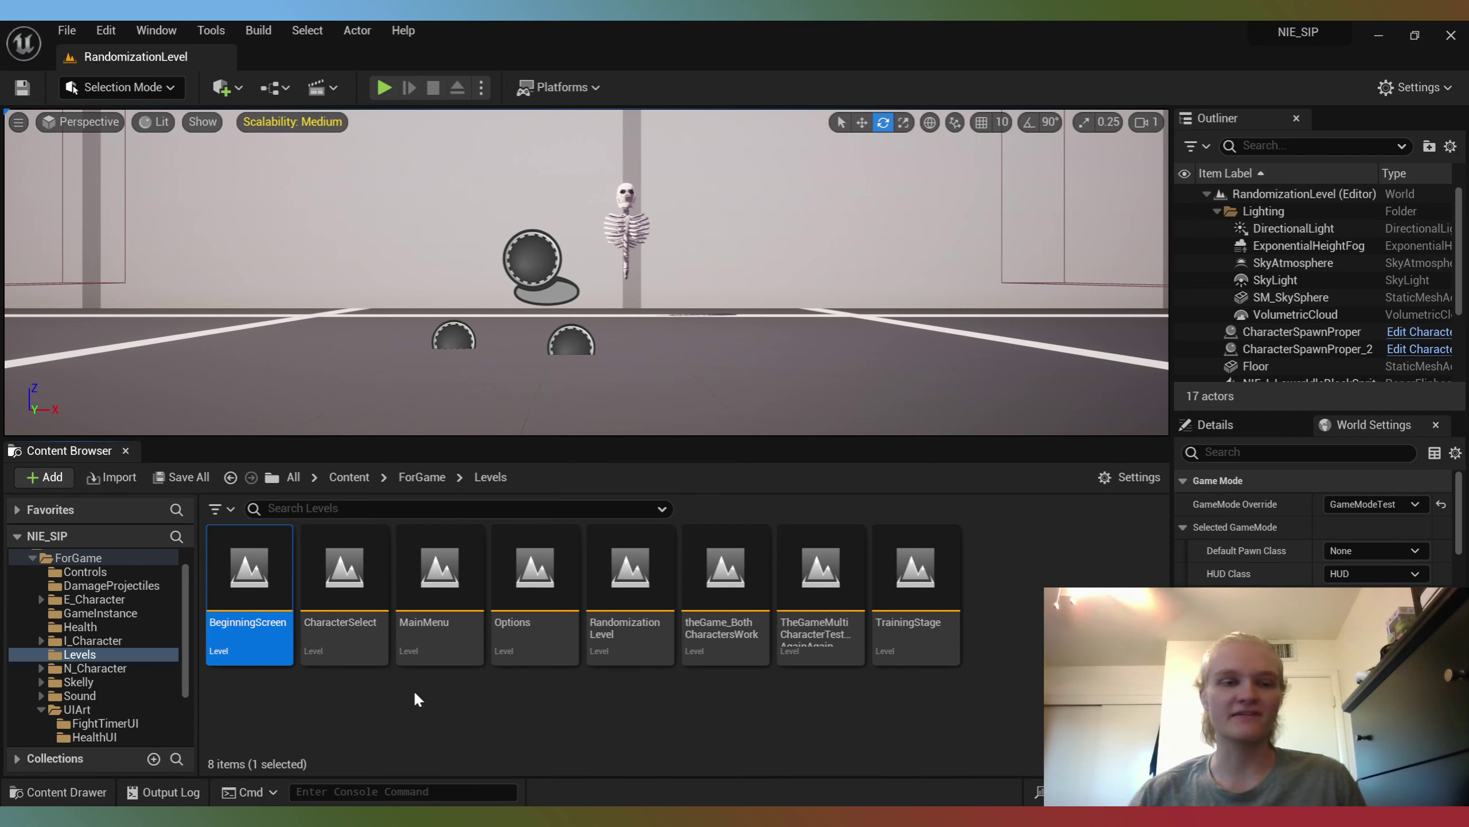
double_click(247, 576)
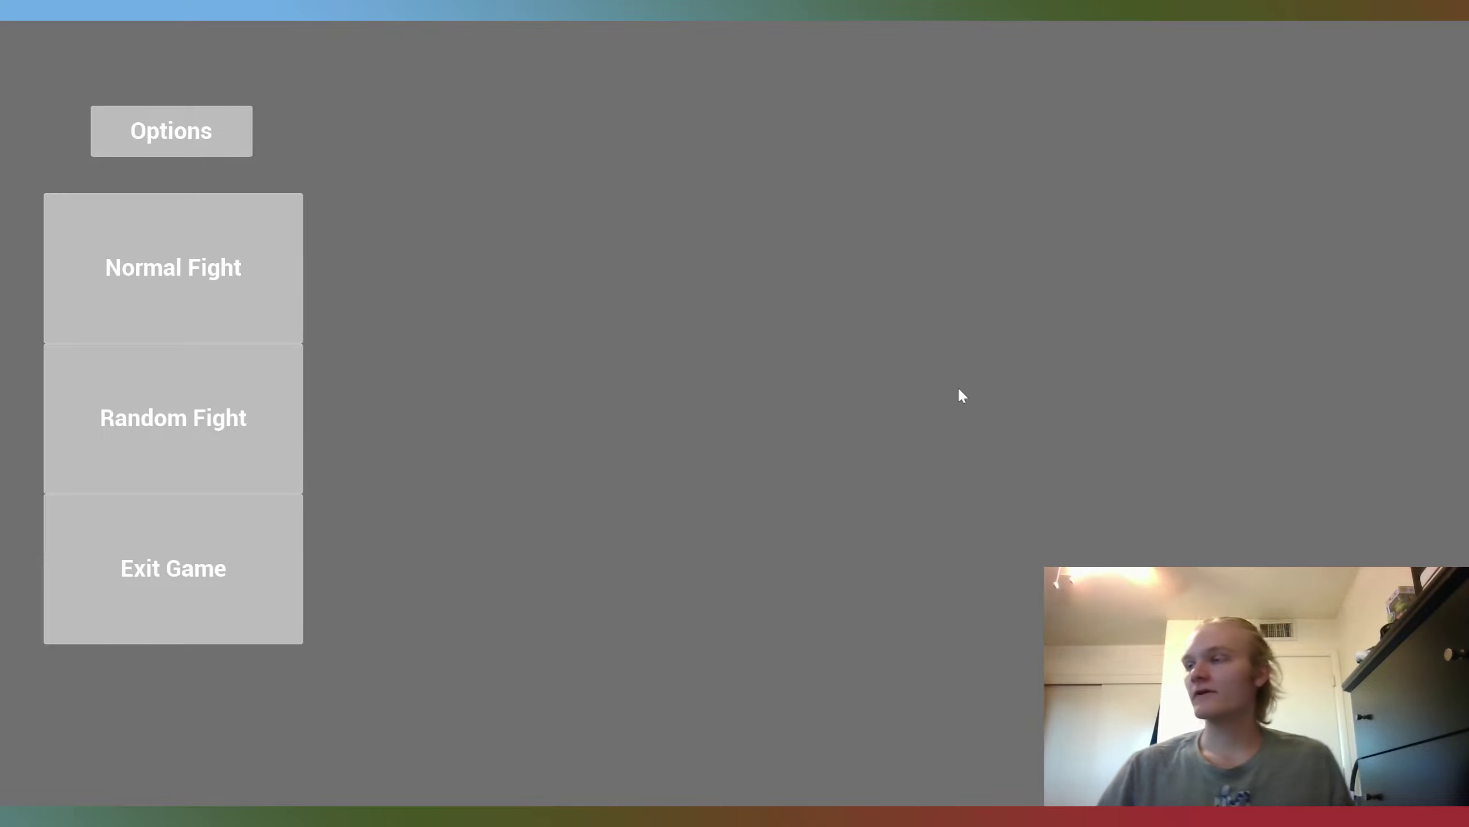
Step: Try the Options and Exit Game menu entries, then move focus to Random Fight
left_click(229, 132)
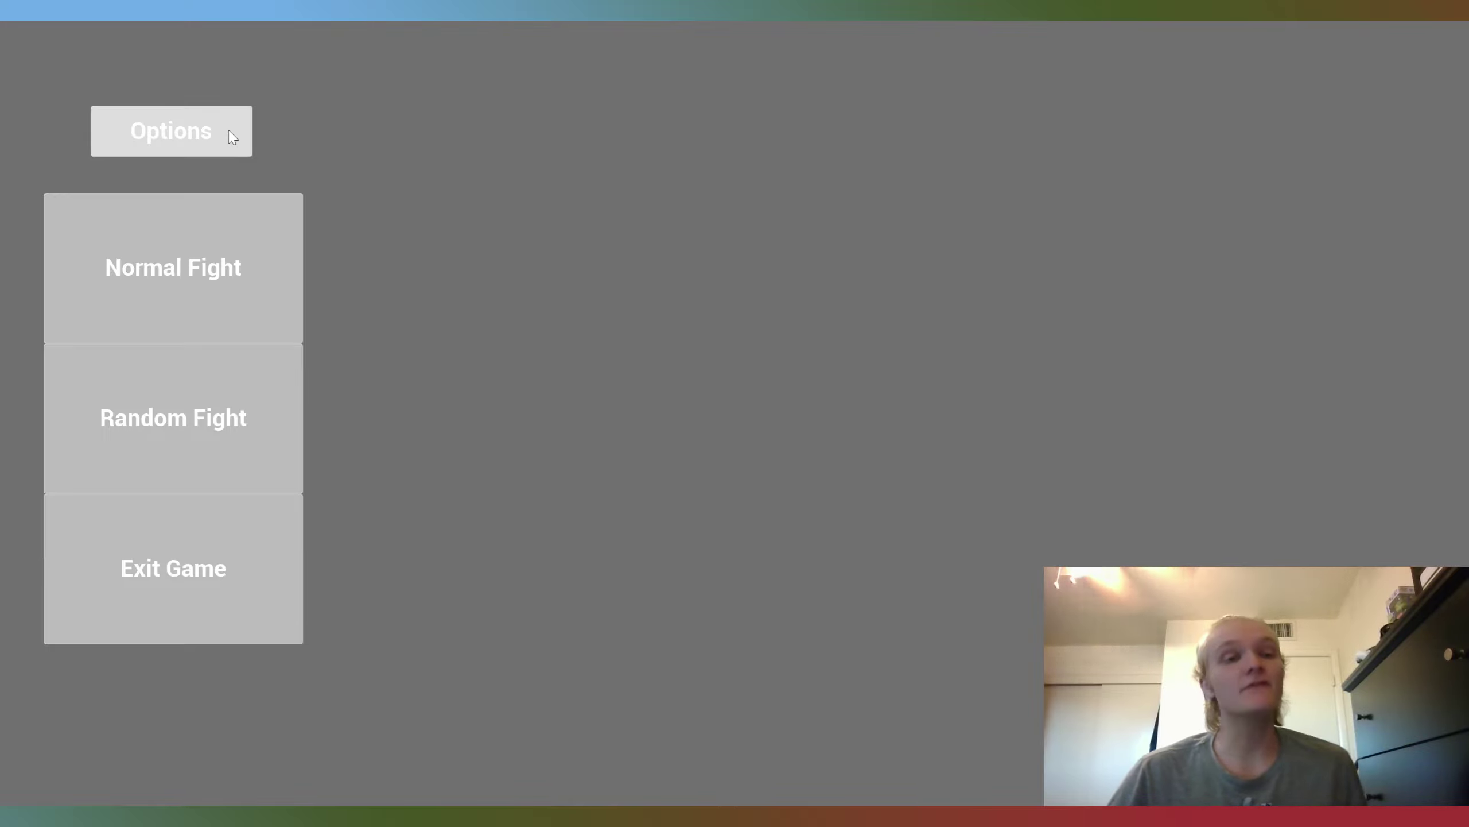
left_click(247, 570)
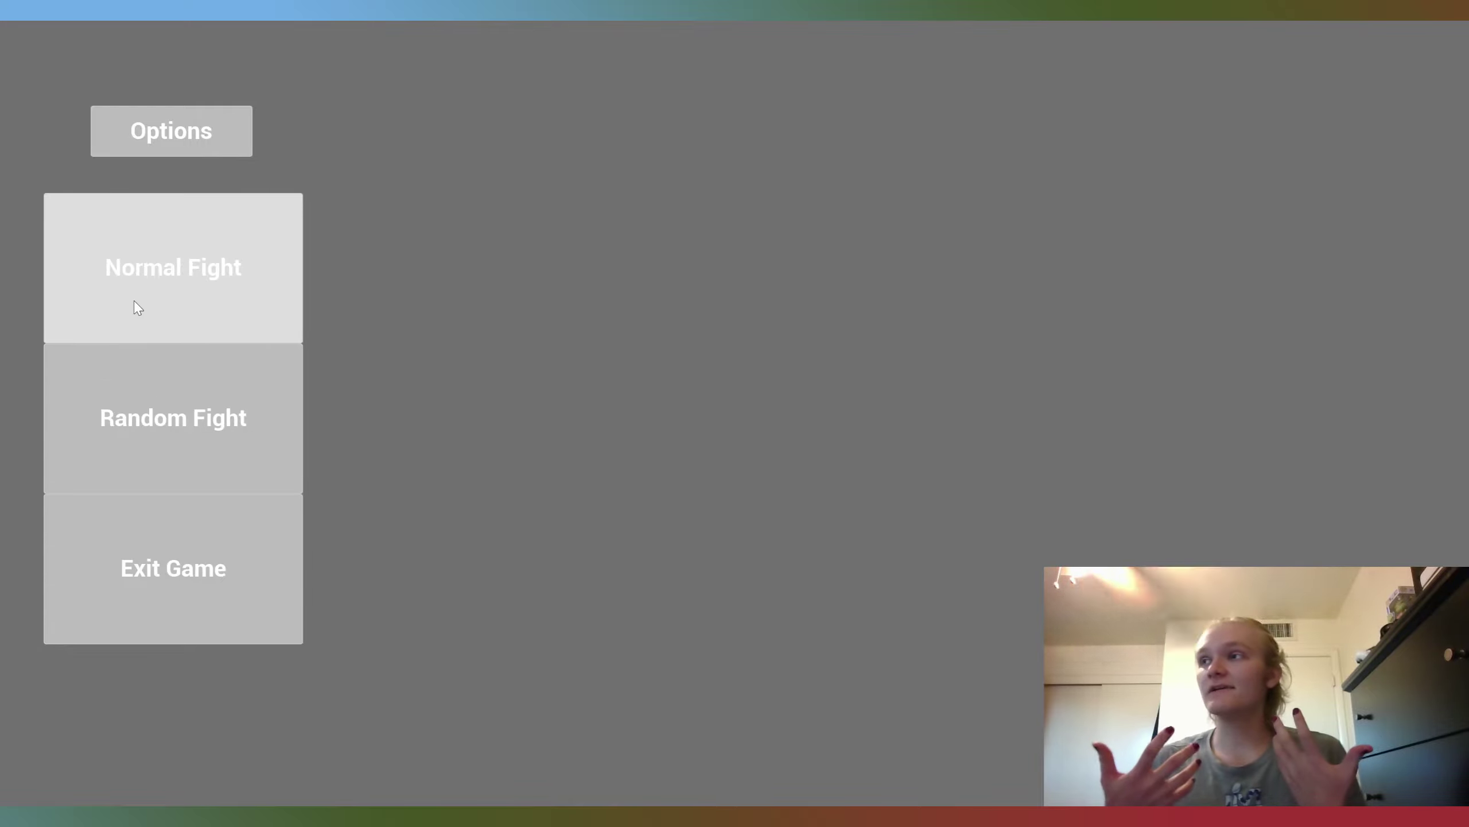
key("Down")
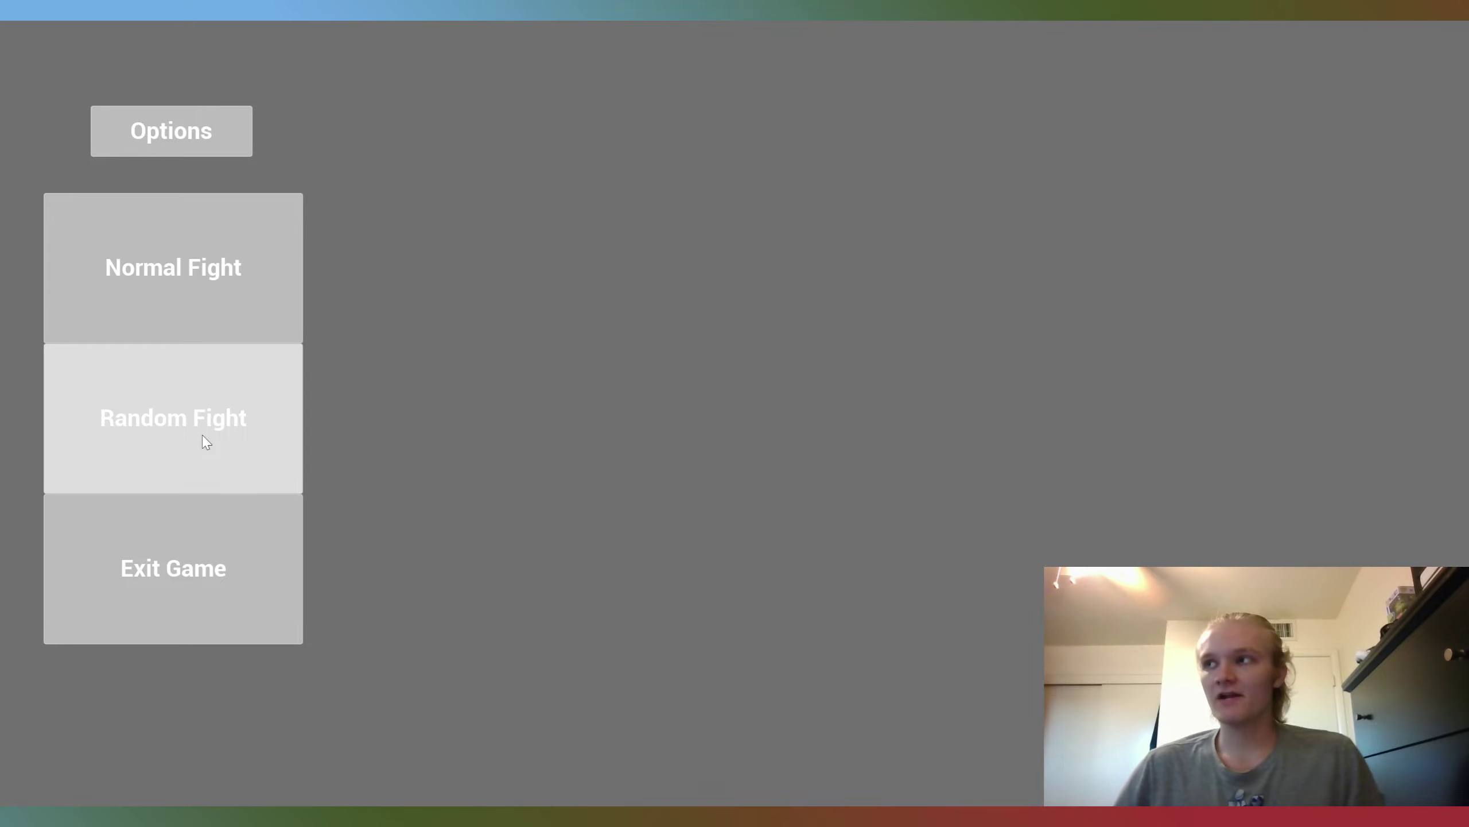
Step: Start a Normal Fight match and capture the mouse in the game viewport
left_click(177, 295)
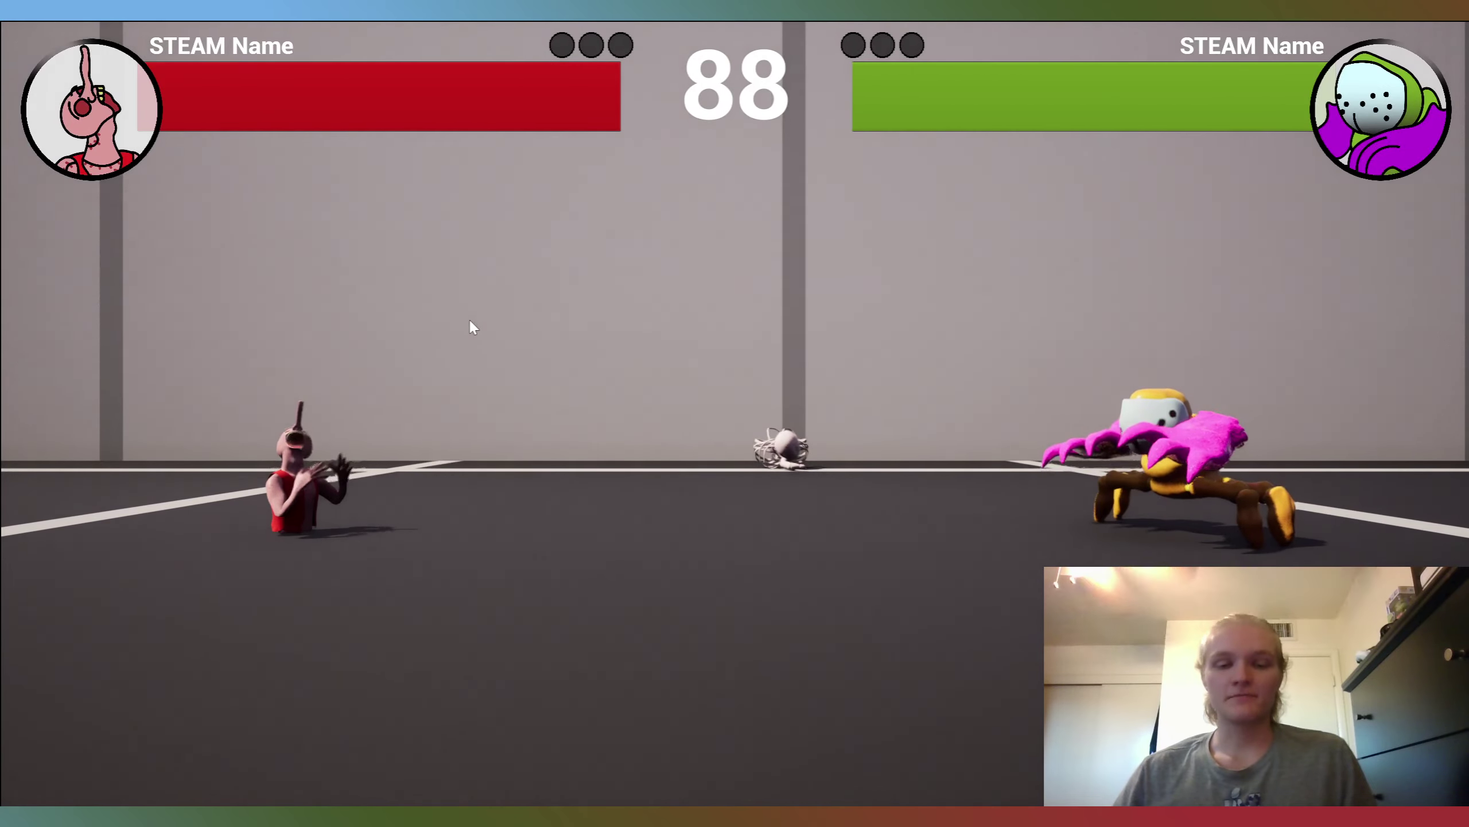
left_click(473, 327)
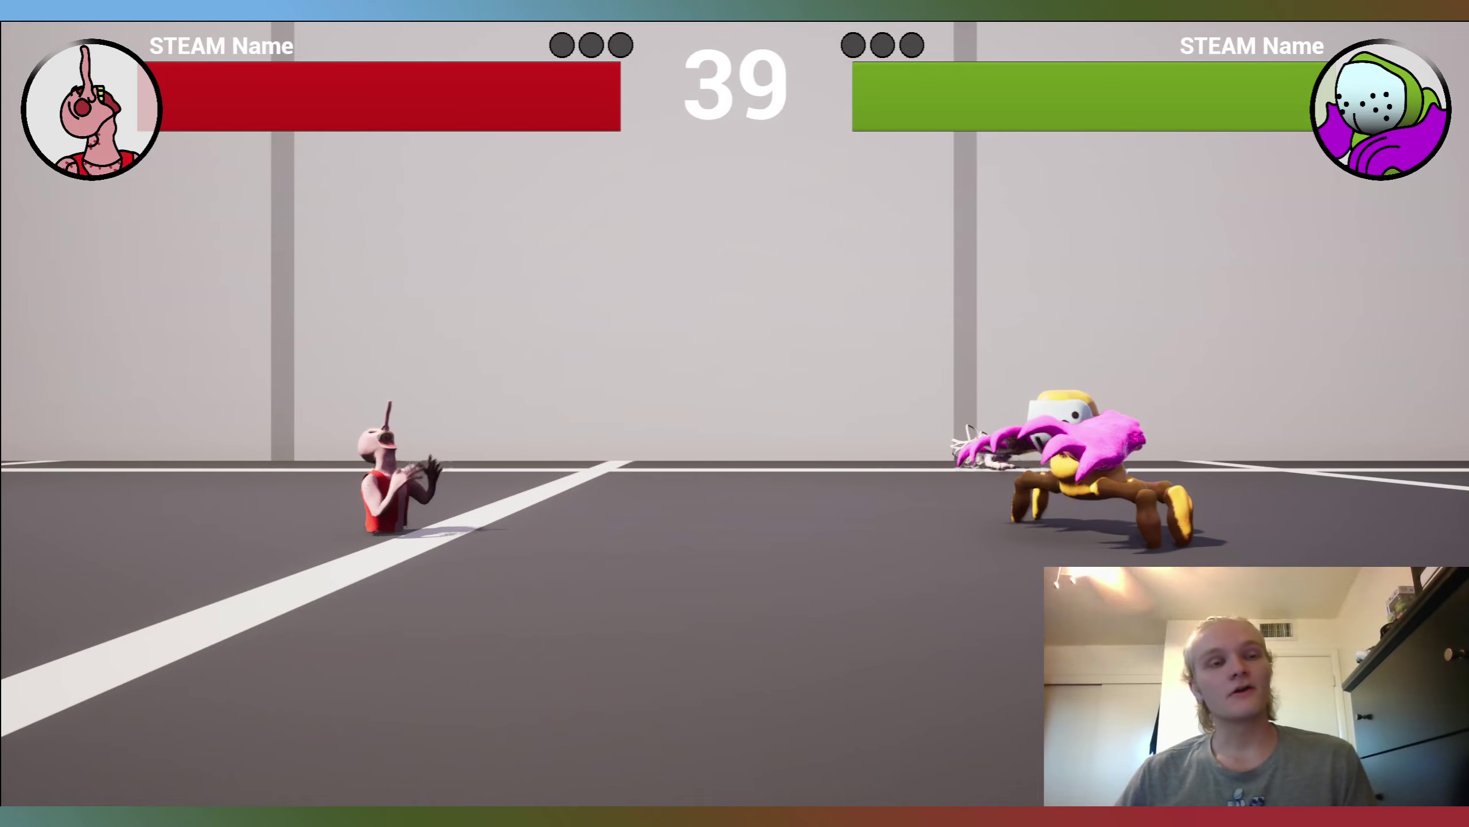
Step: Pause the match and try the Movelist and Return to Character Select buttons
key("Escape")
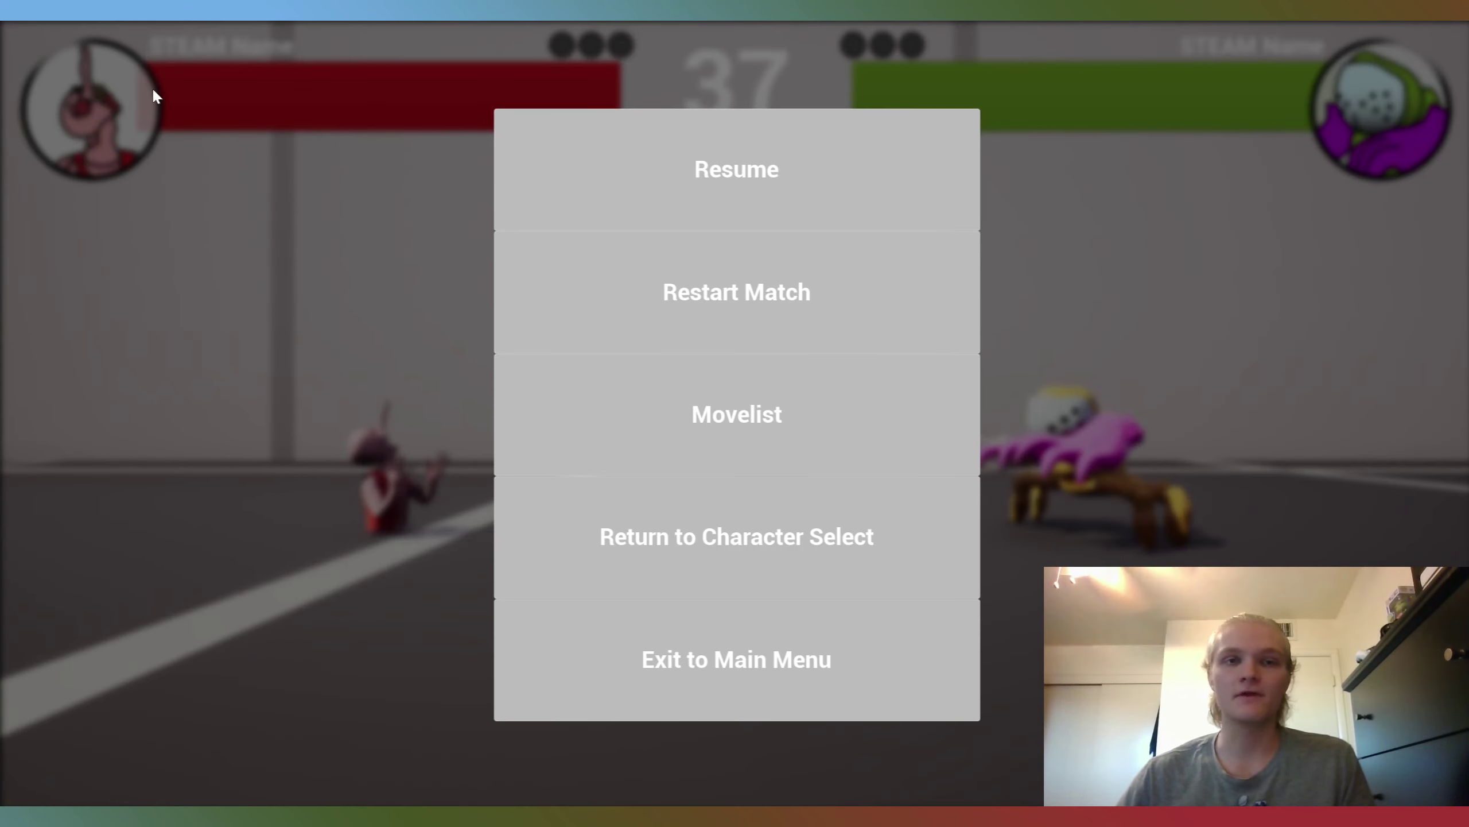
key("Escape")
key("Escape")
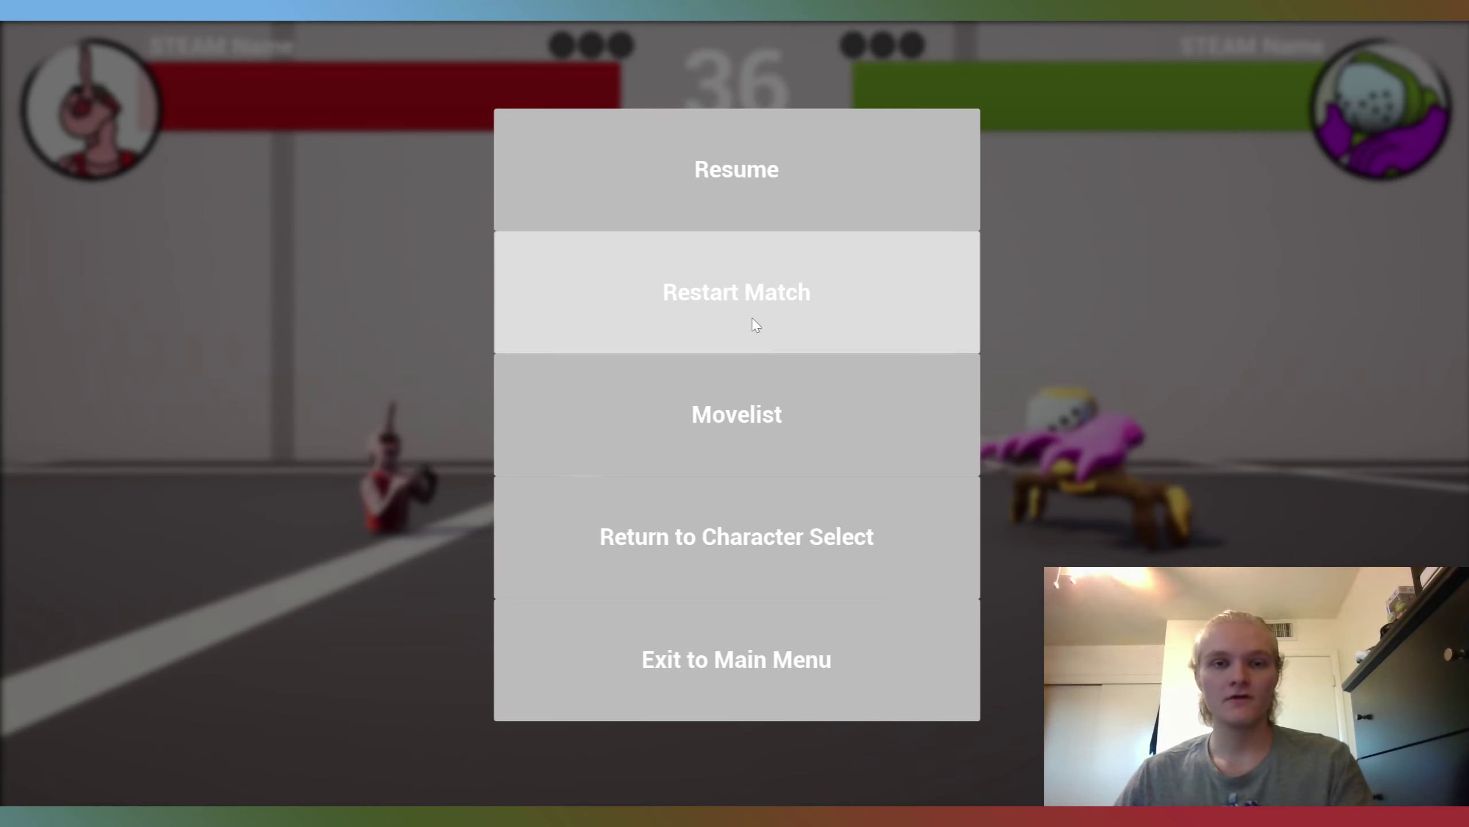
left_click(754, 386)
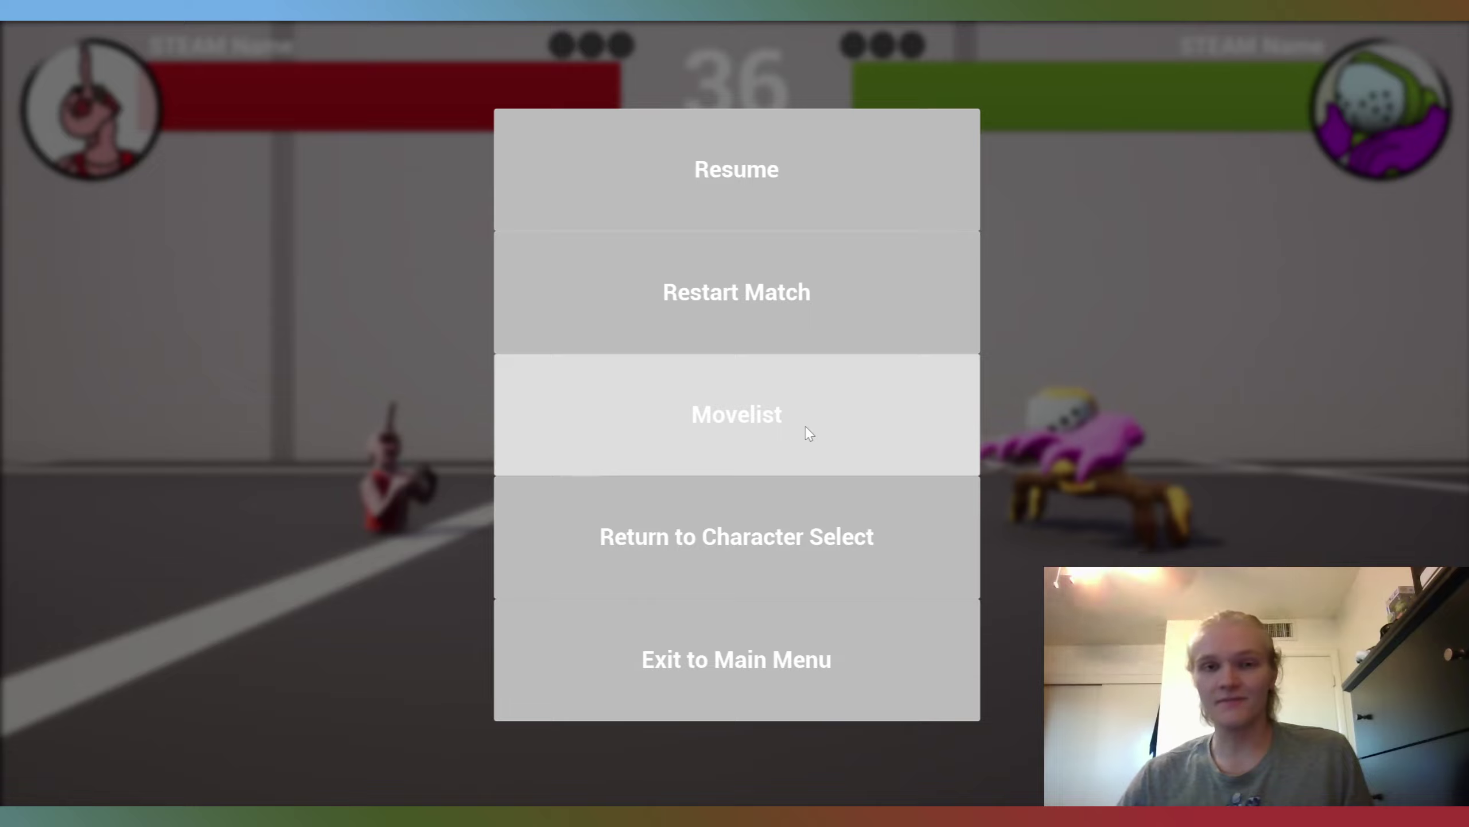
left_click(787, 551)
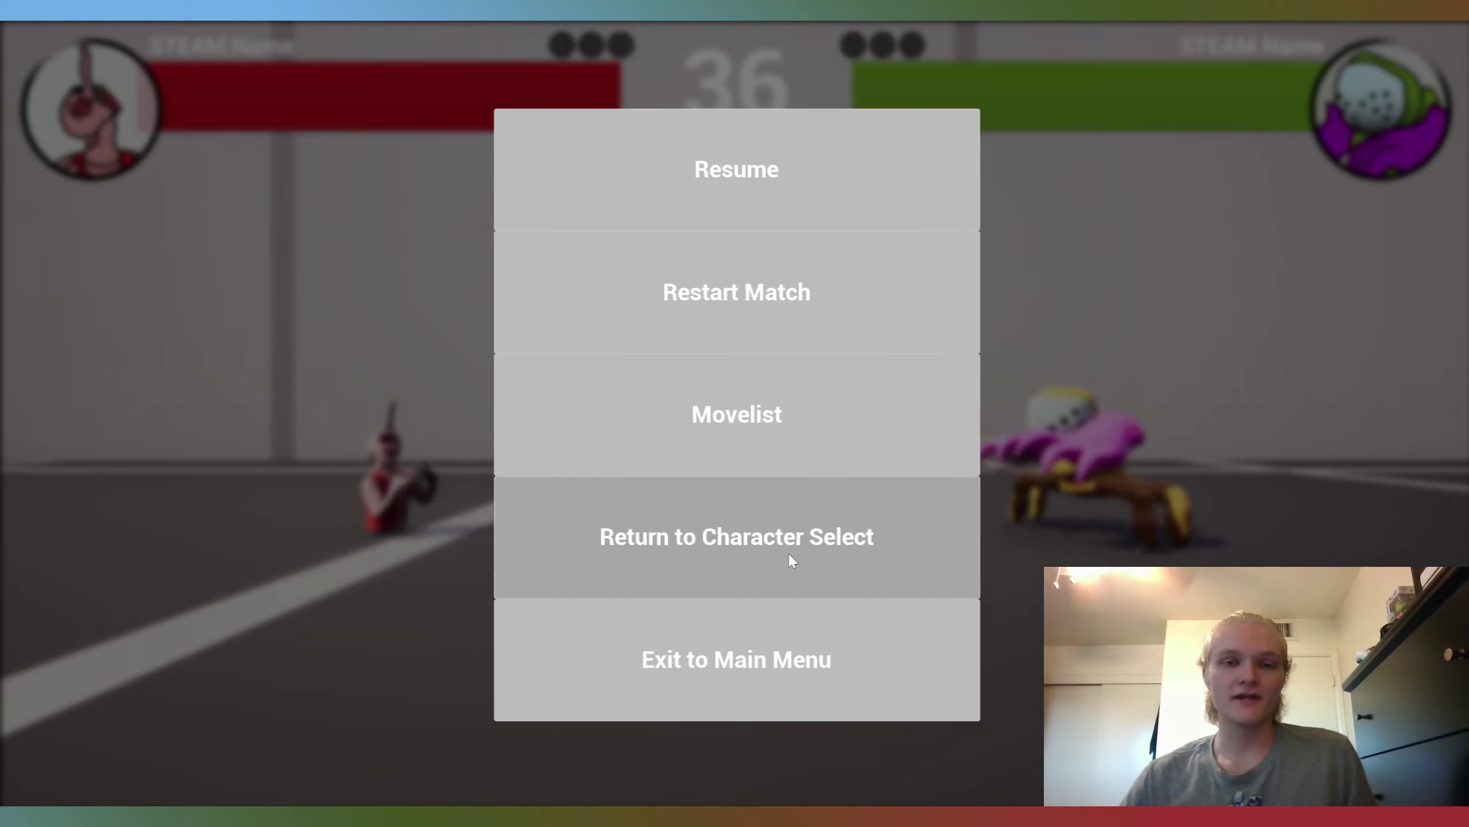
left_click(828, 492)
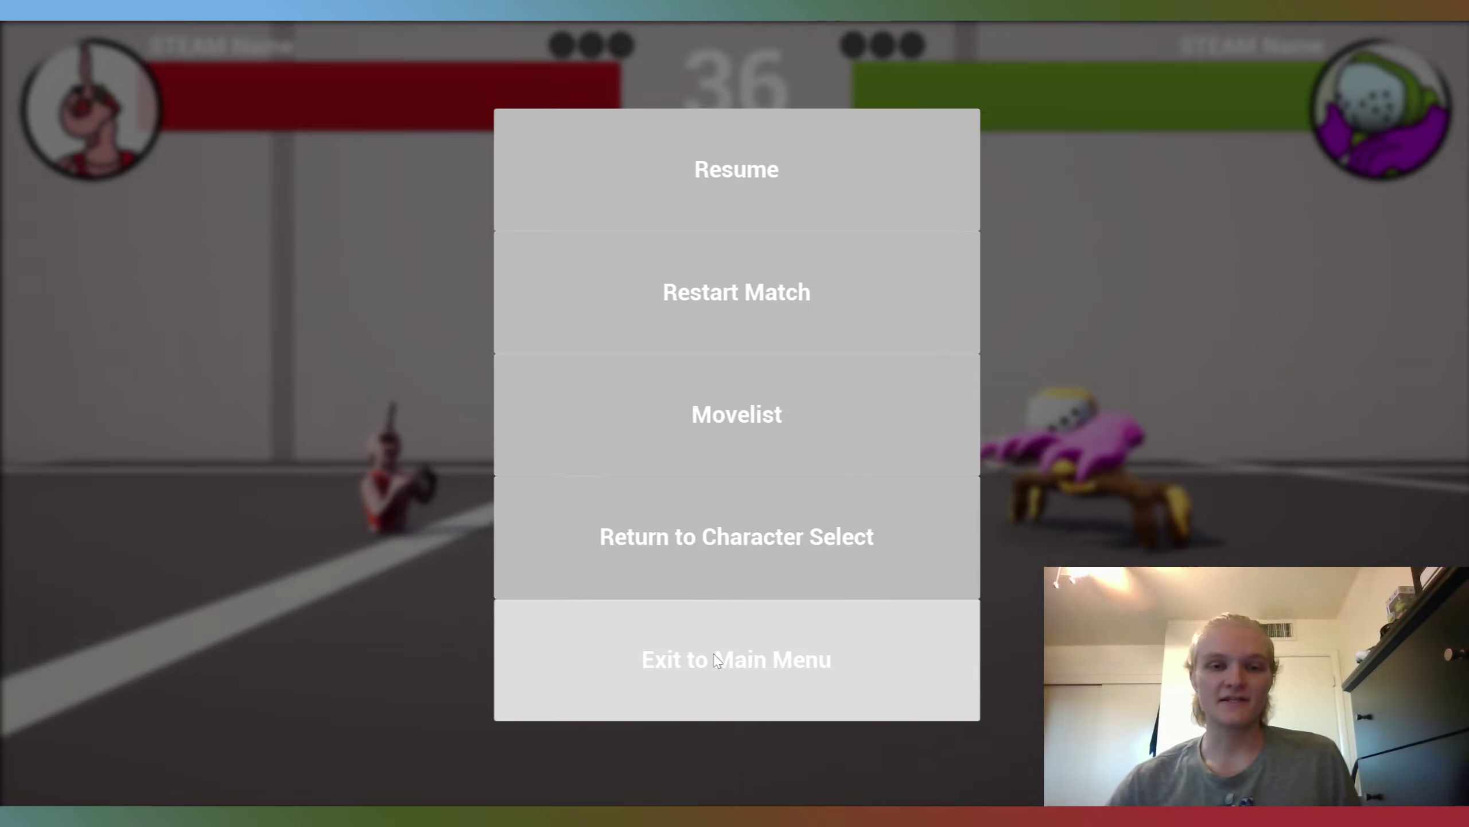
Step: Restart the match twice from the pause menu, then resume play
left_click(735, 323)
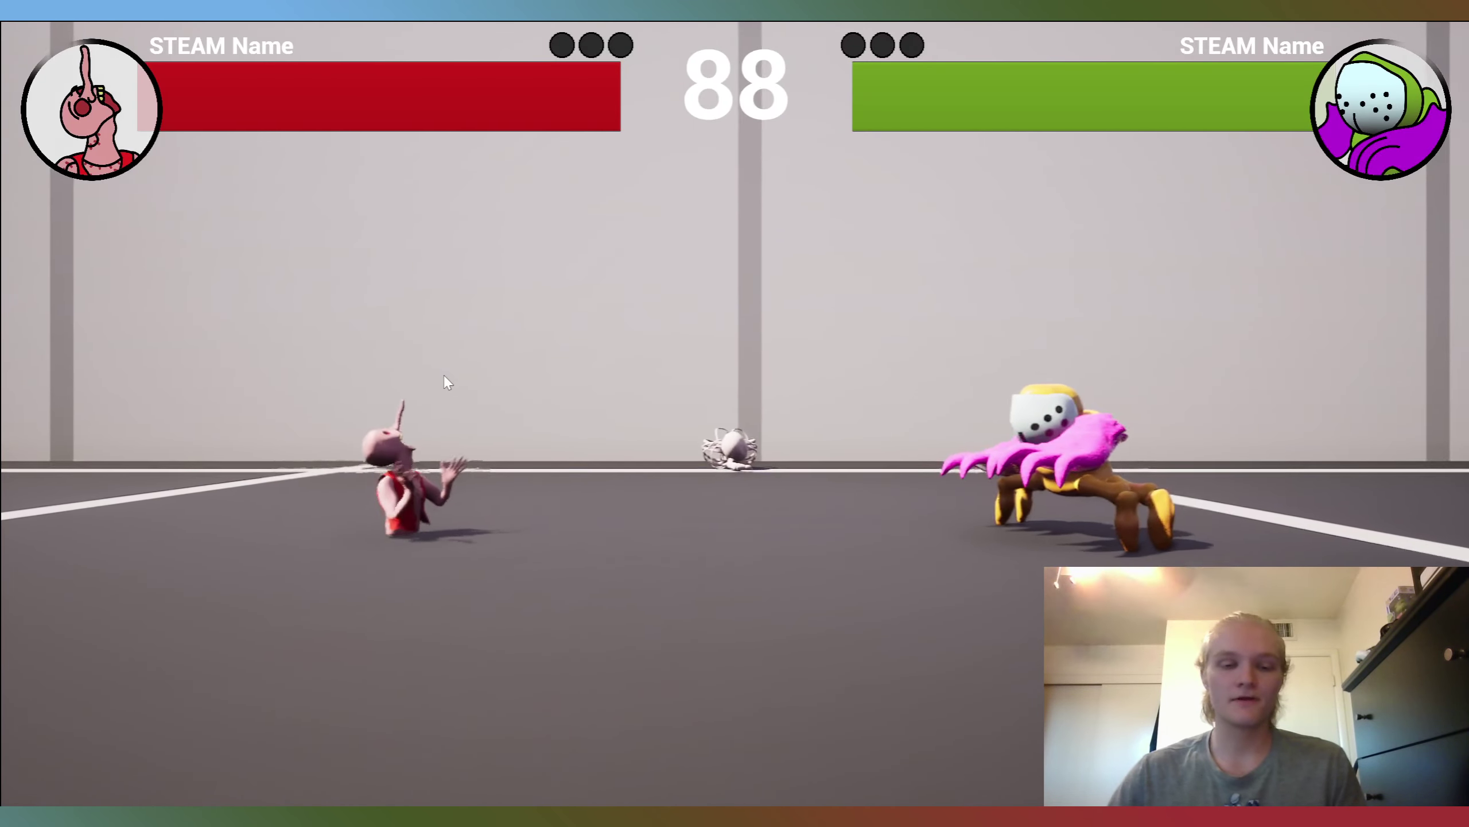
key("Escape")
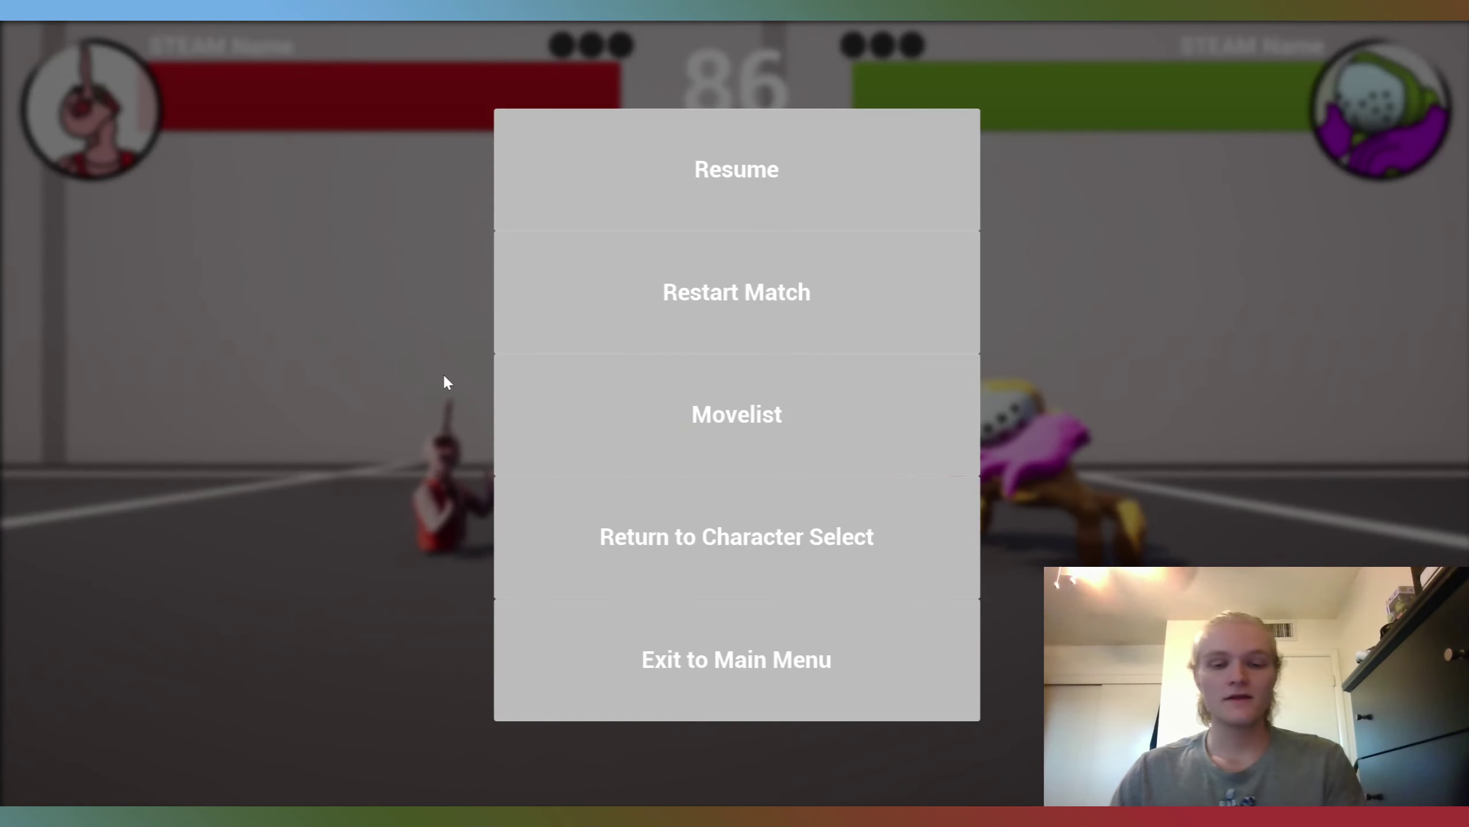
left_click(797, 292)
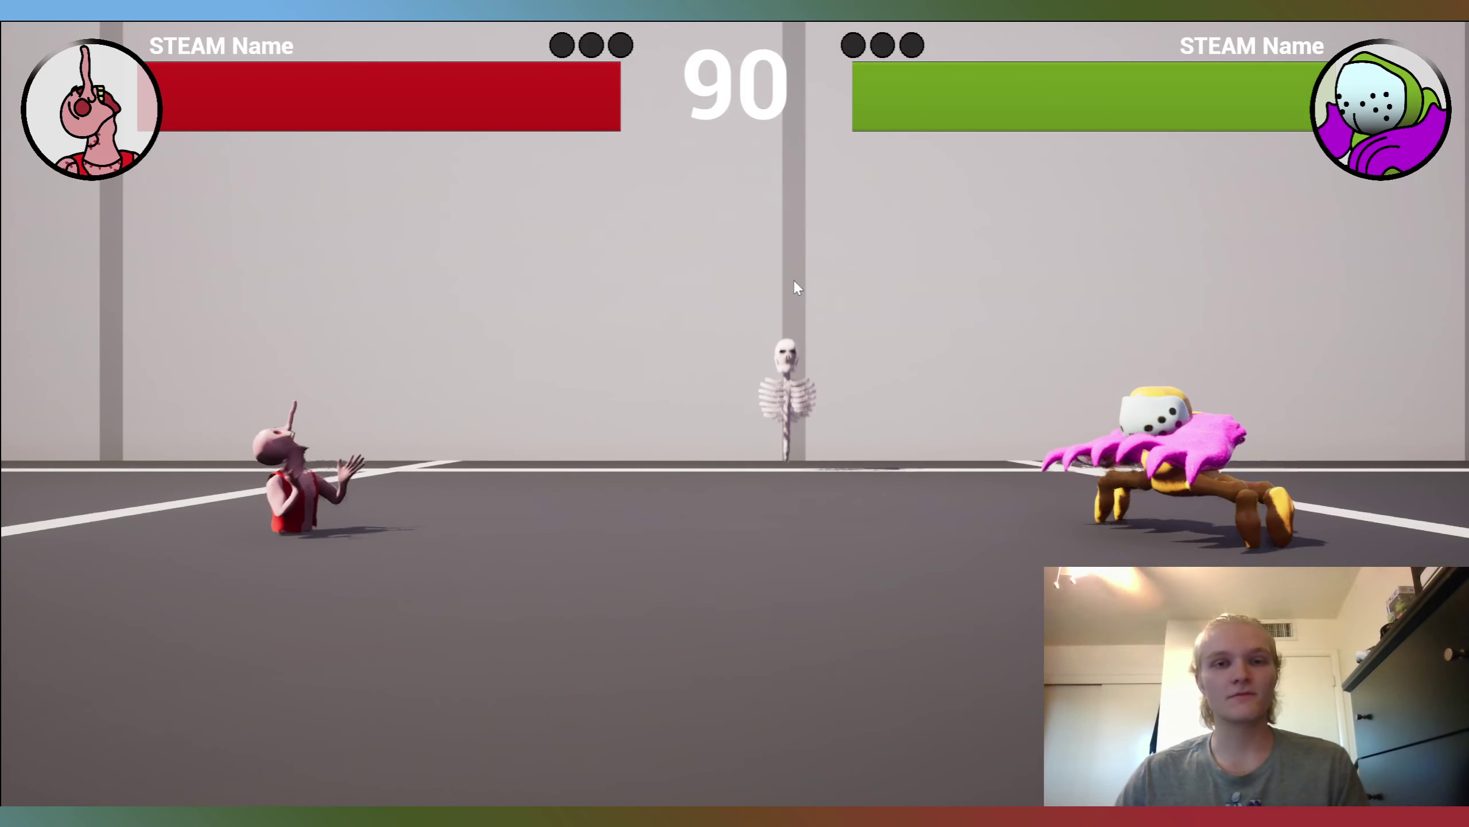
key("Escape")
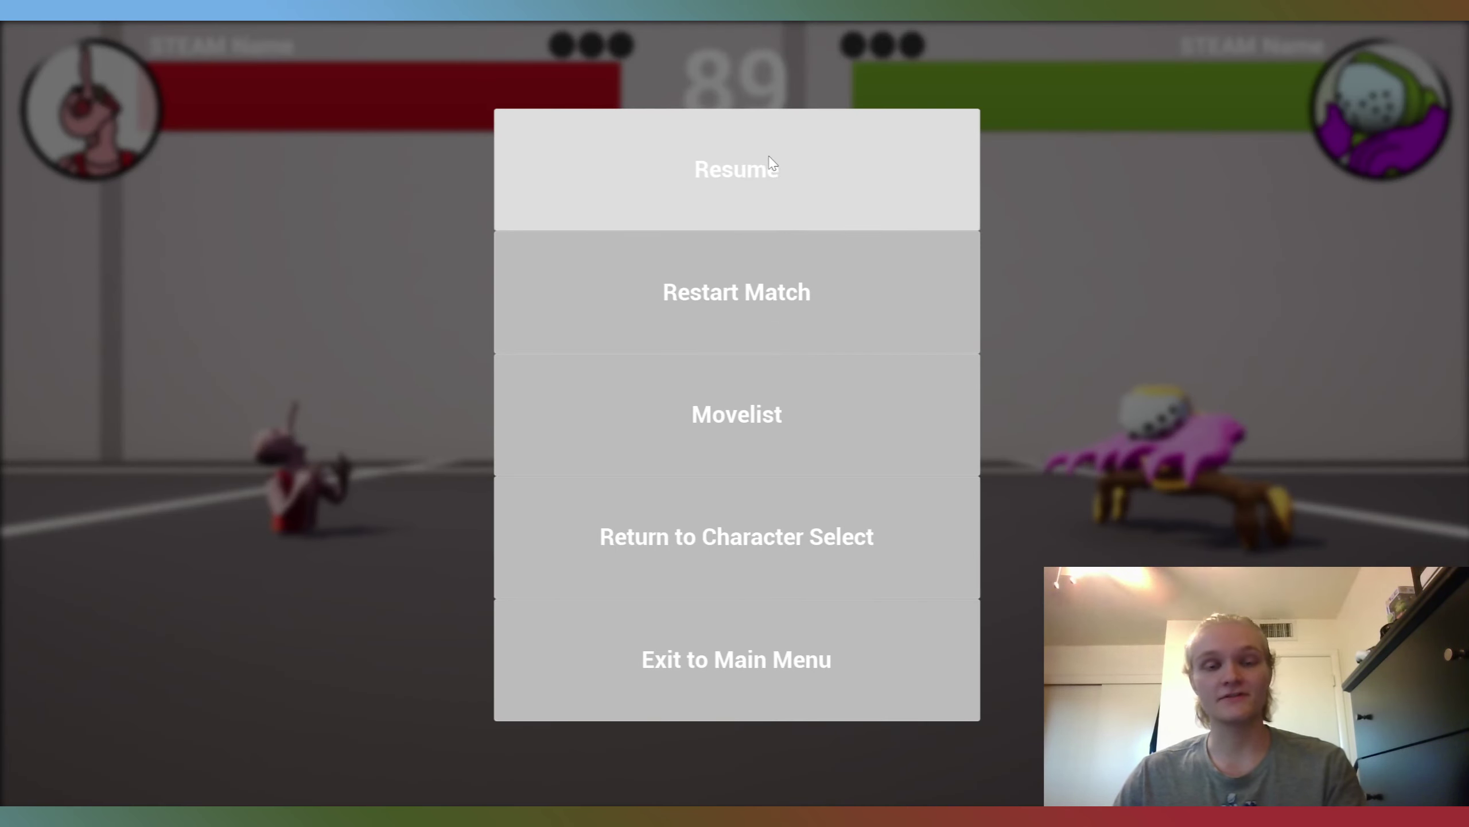
left_click(770, 166)
Step: Restart the match twice more, resetting the round timer to 90
key("Escape")
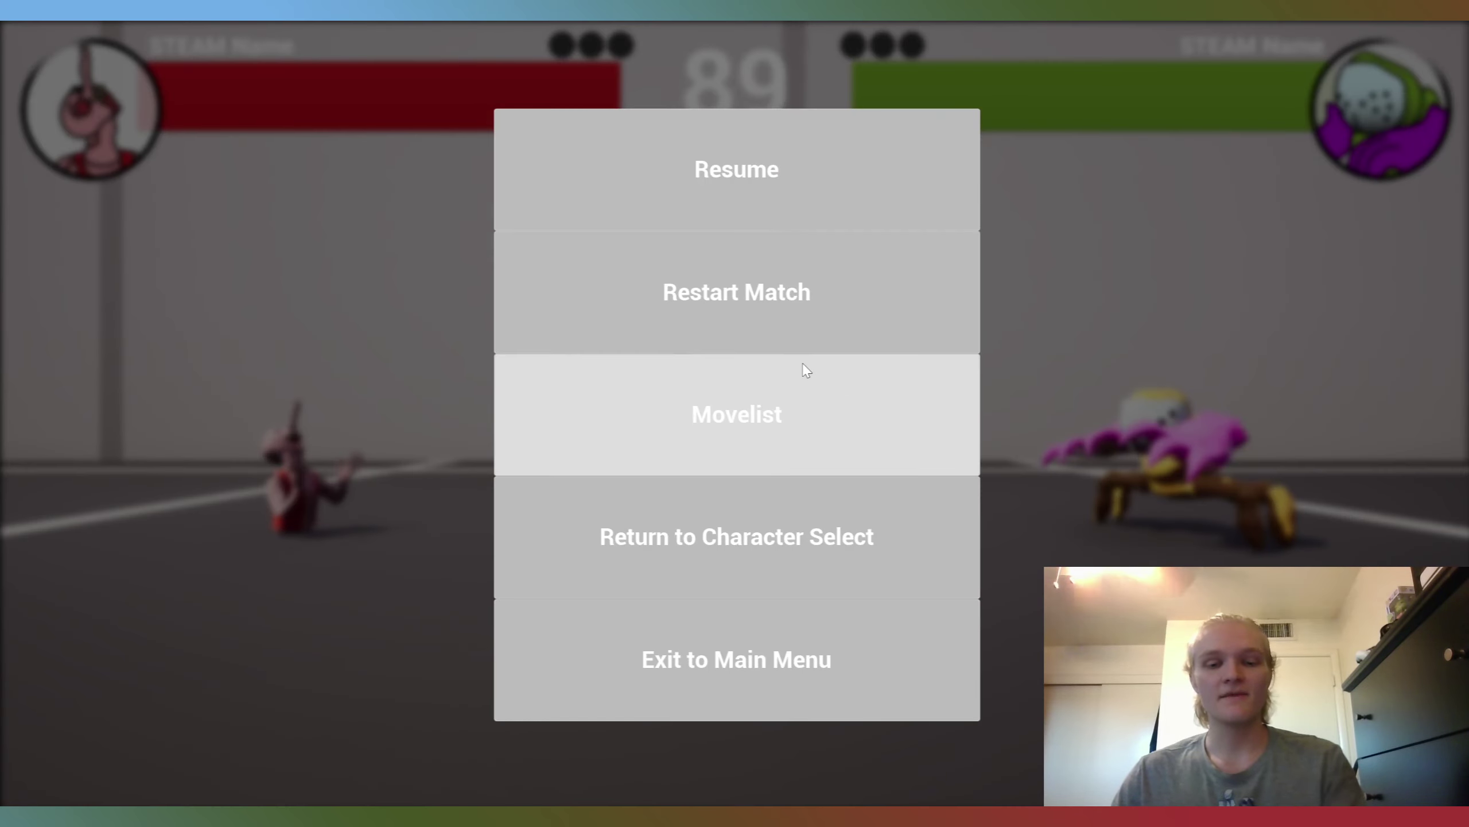
key("Escape")
key("Escape")
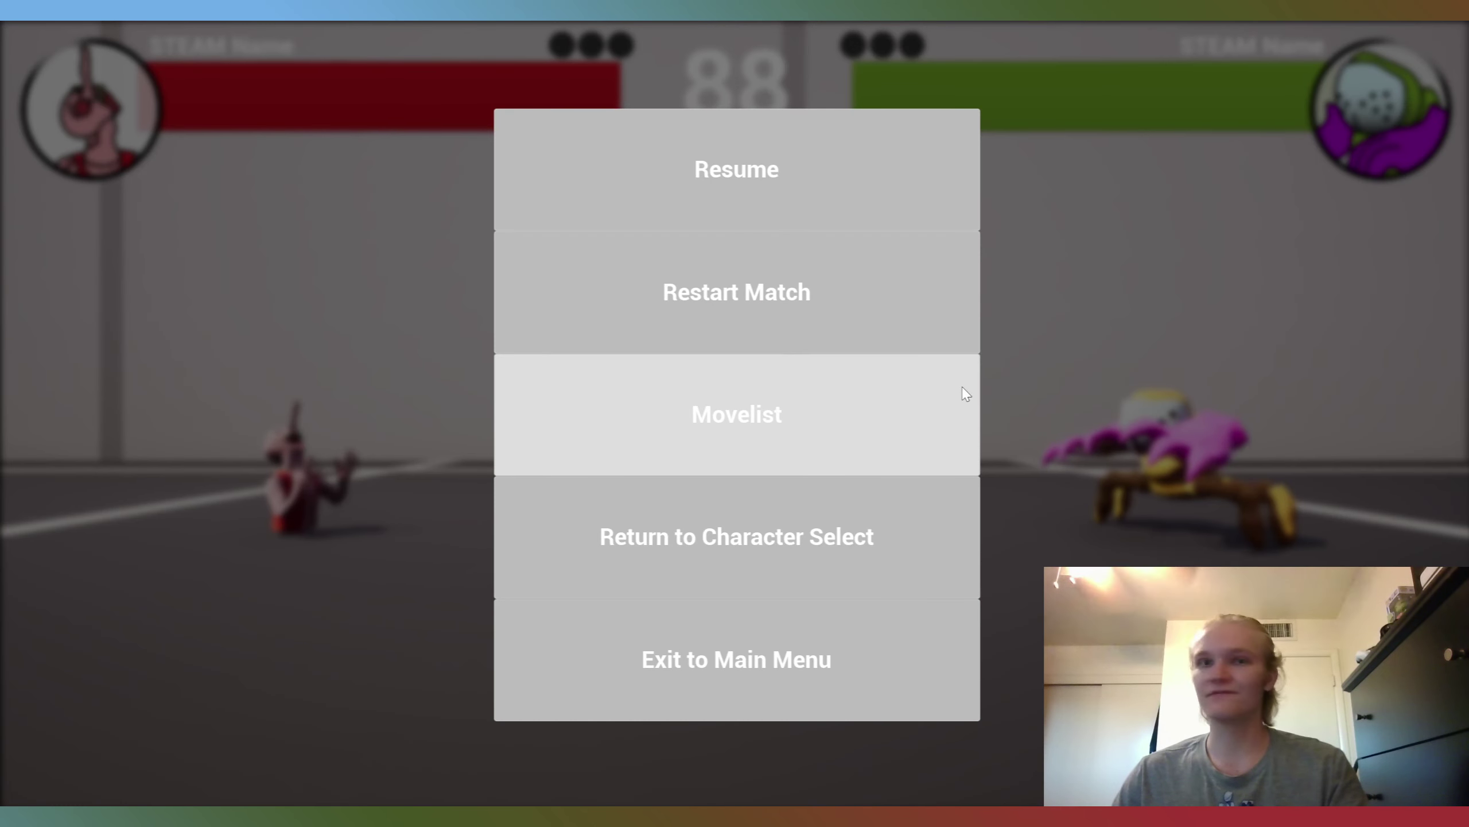
left_click(914, 282)
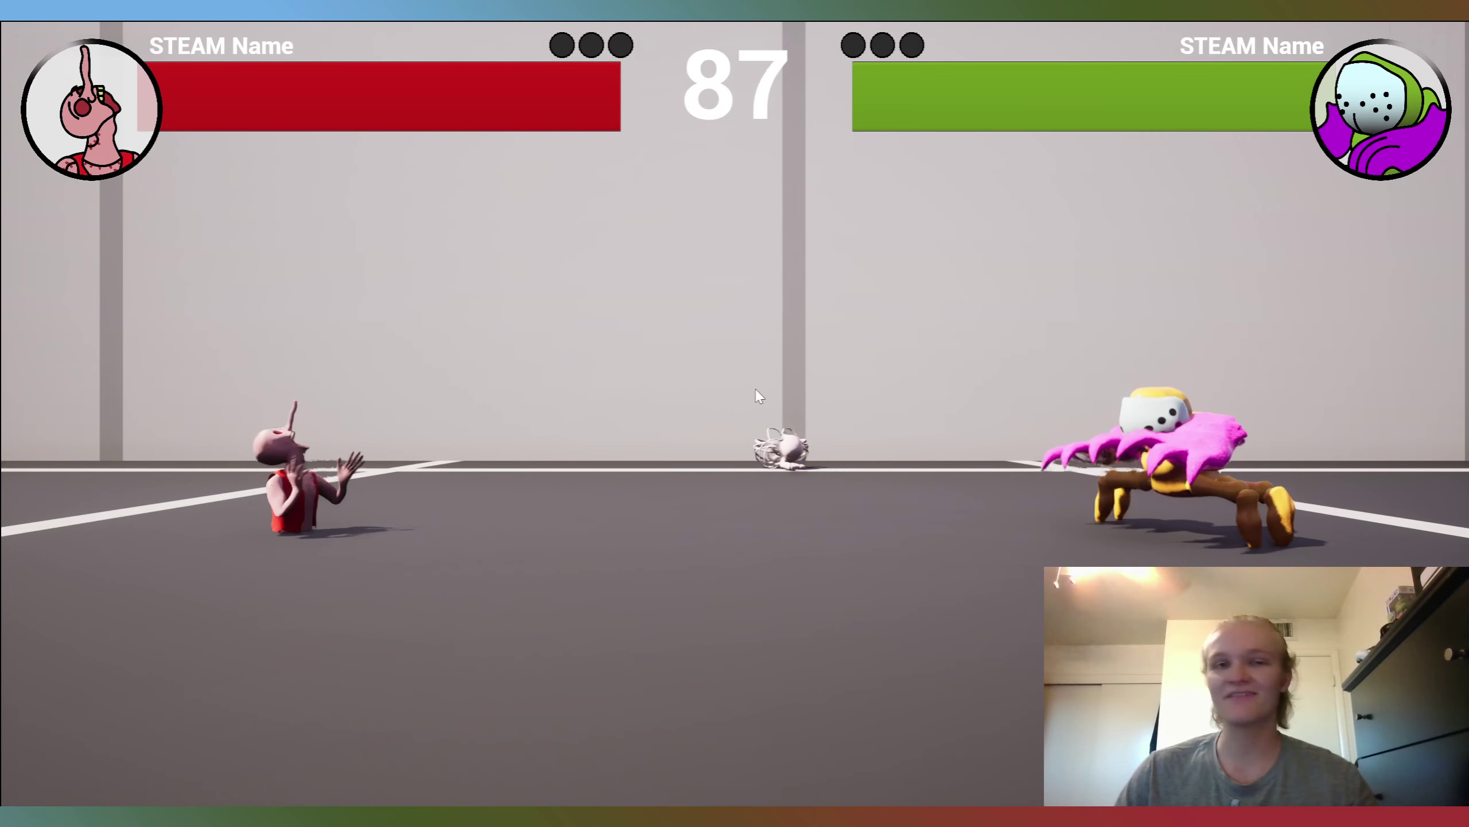
key("Escape")
key("Escape")
key("Escape")
key("Escape")
key("Escape")
key("Escape")
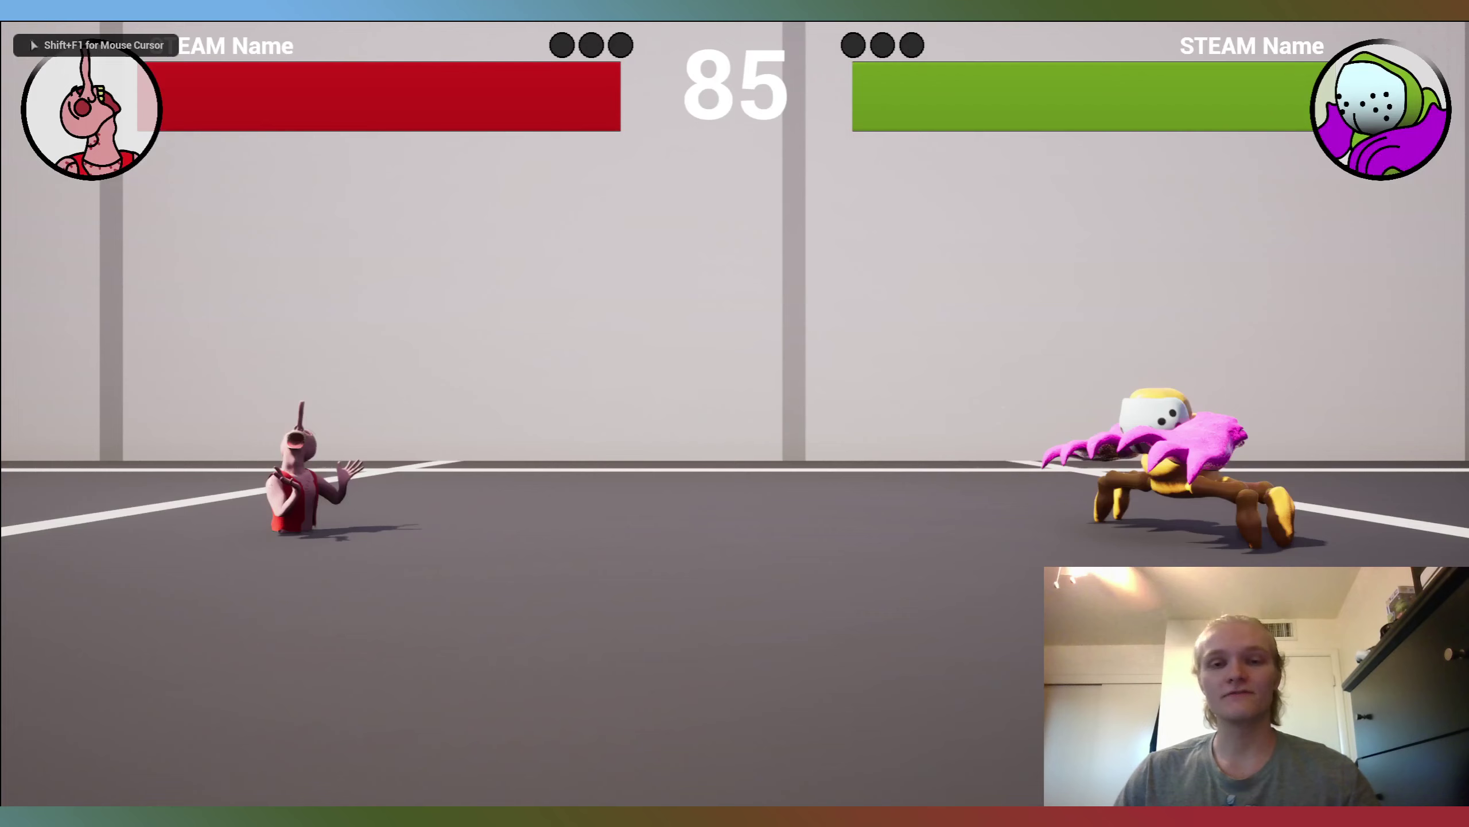
key("Escape")
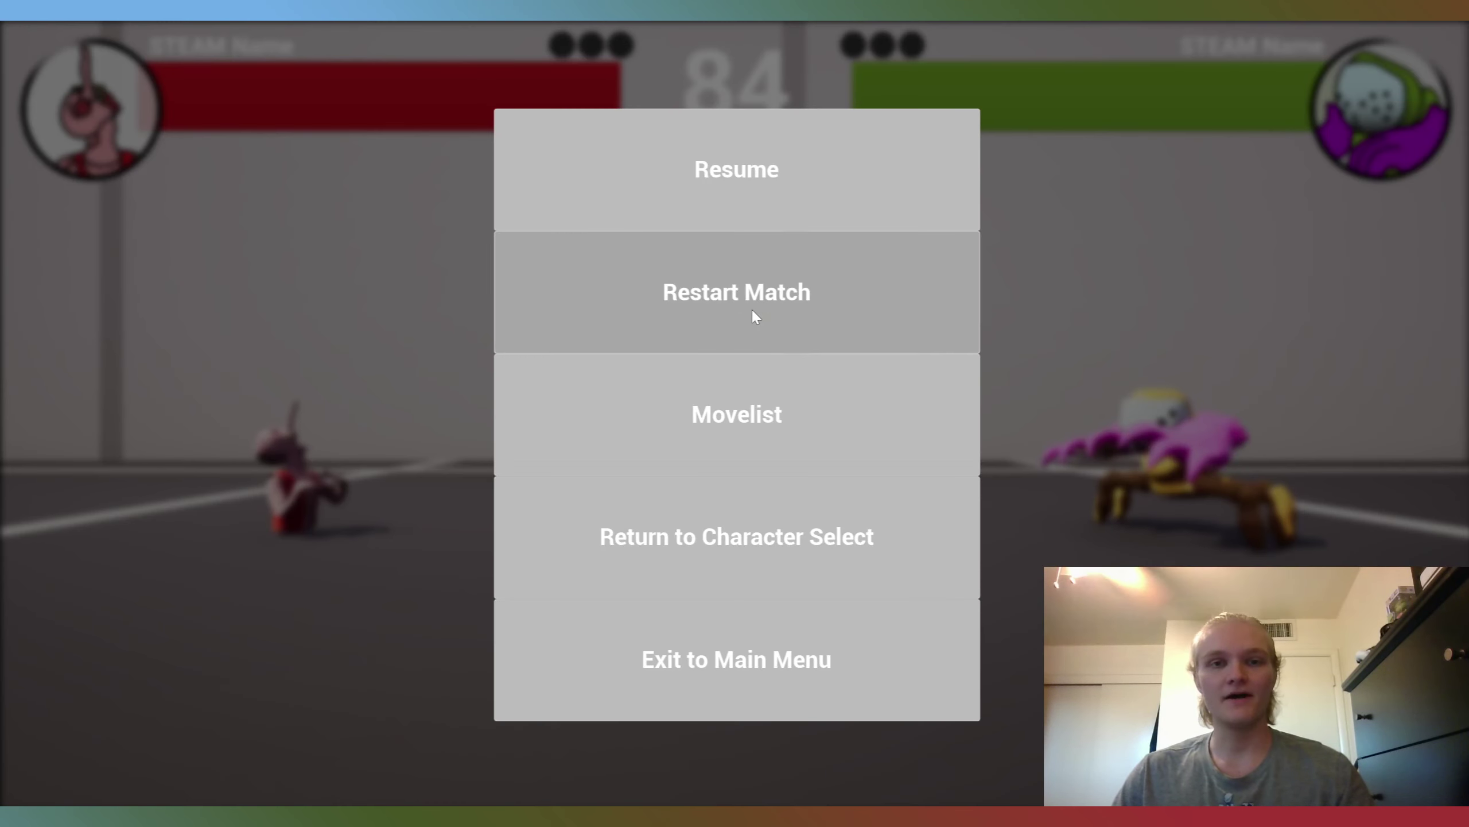
left_click(760, 301)
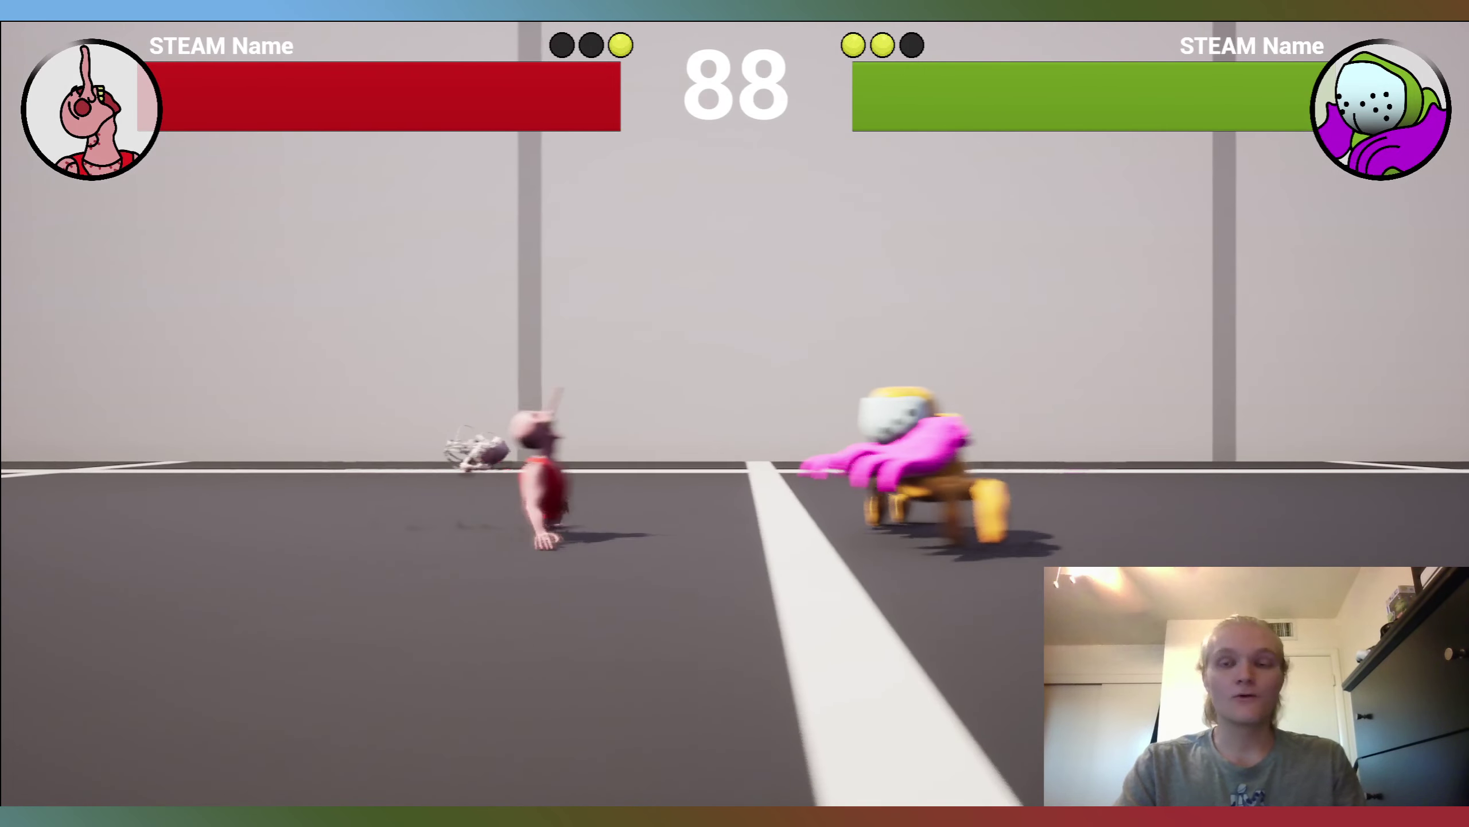
Step: Pause and resume the fight with Escape, then stop Play In Editor
key("Escape")
key("Escape")
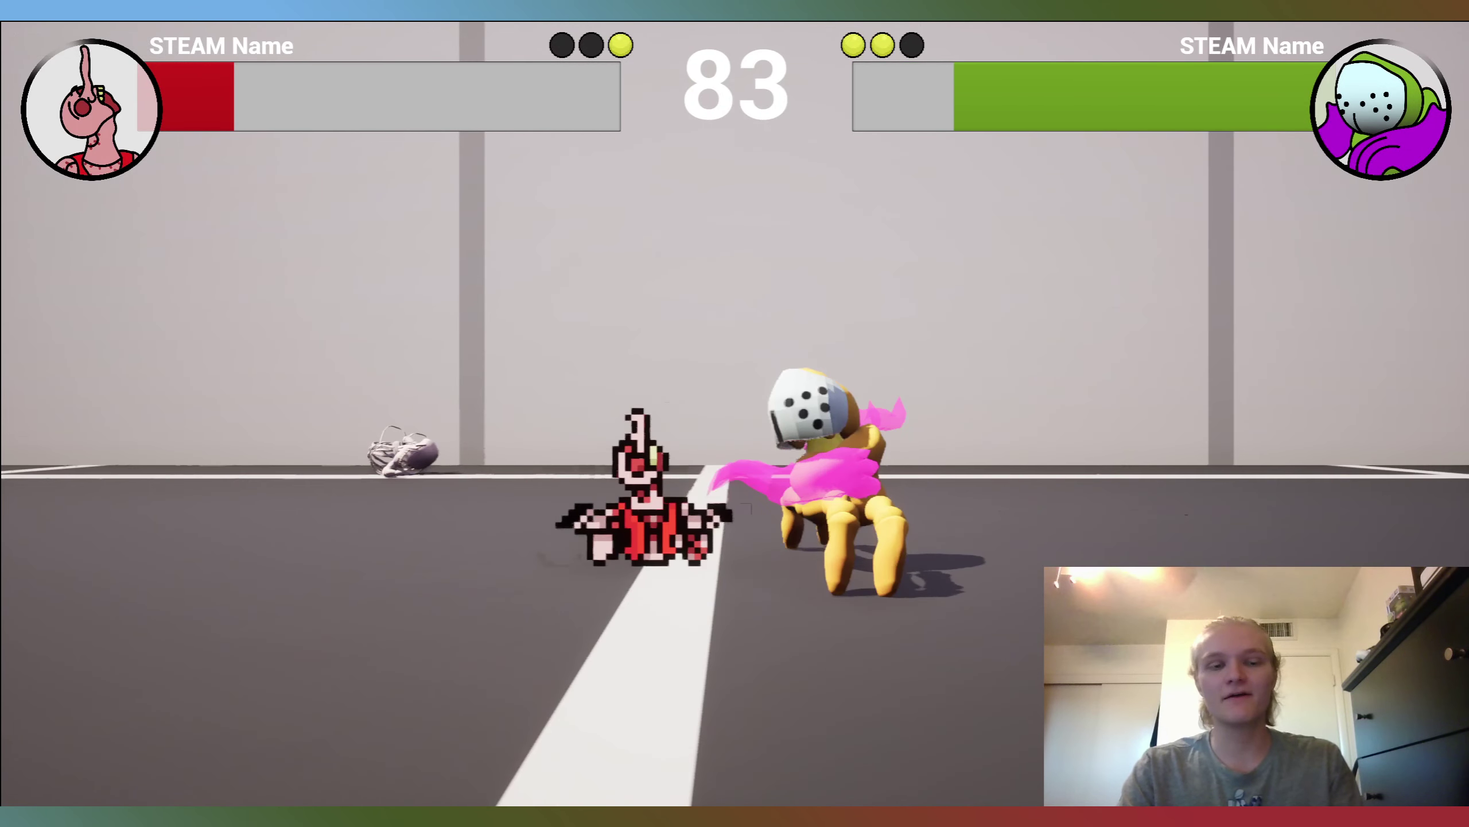
key("Escape")
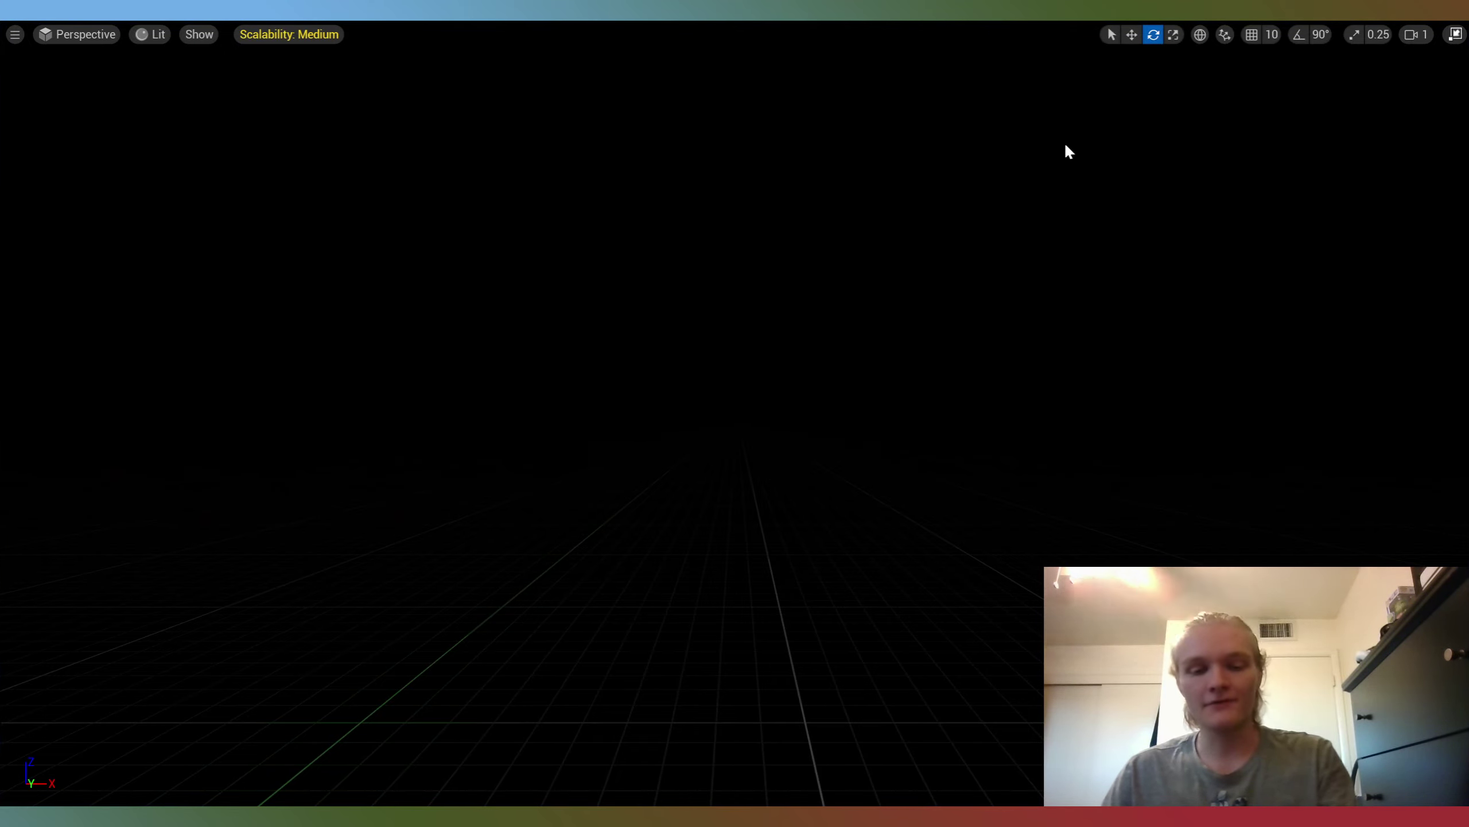
Step: Leave immersive mode, briefly play CharacterSelect, then reopen BeginningScreen and end the session
key("F11")
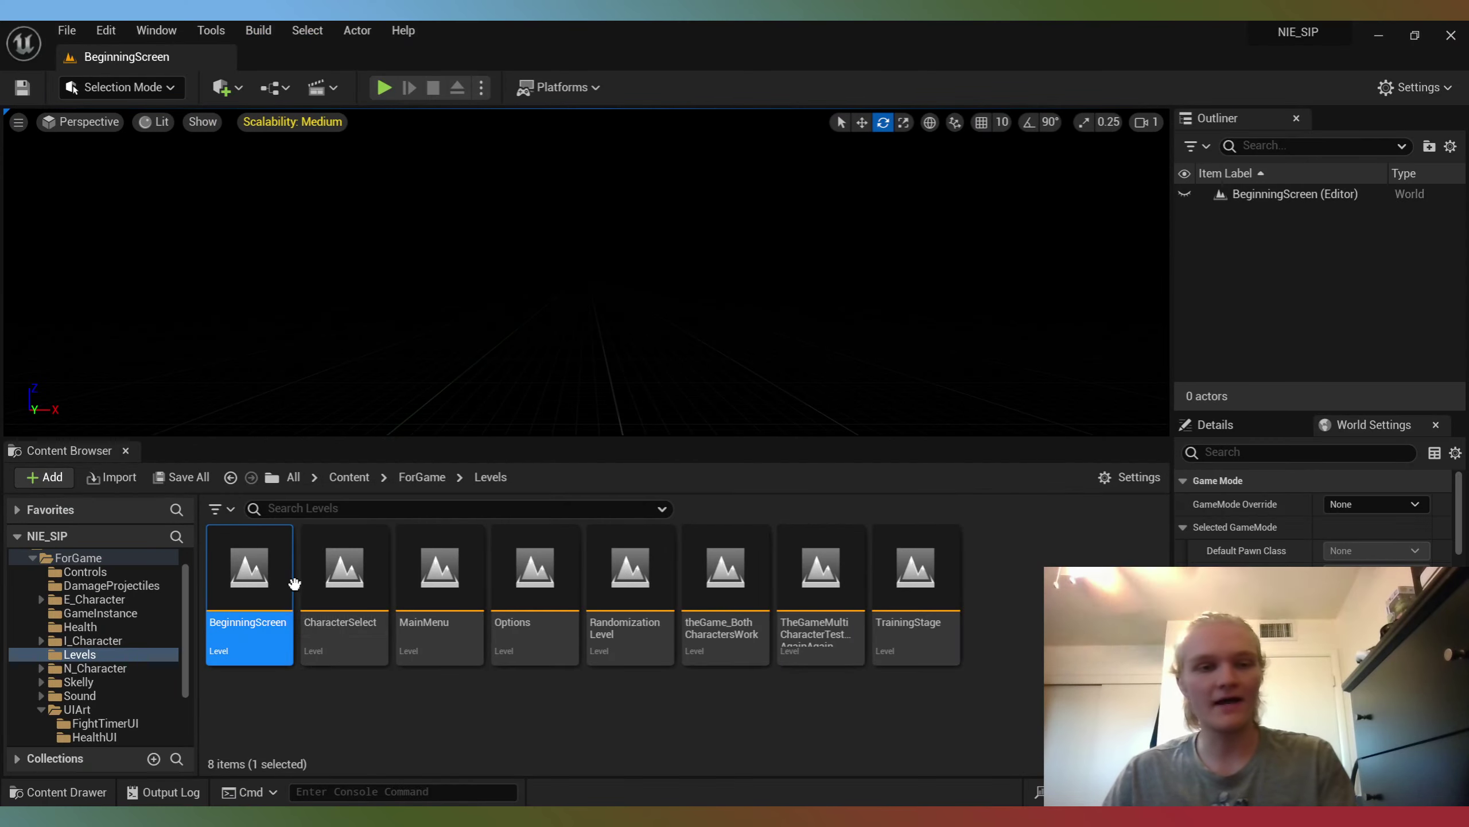
double_click(344, 579)
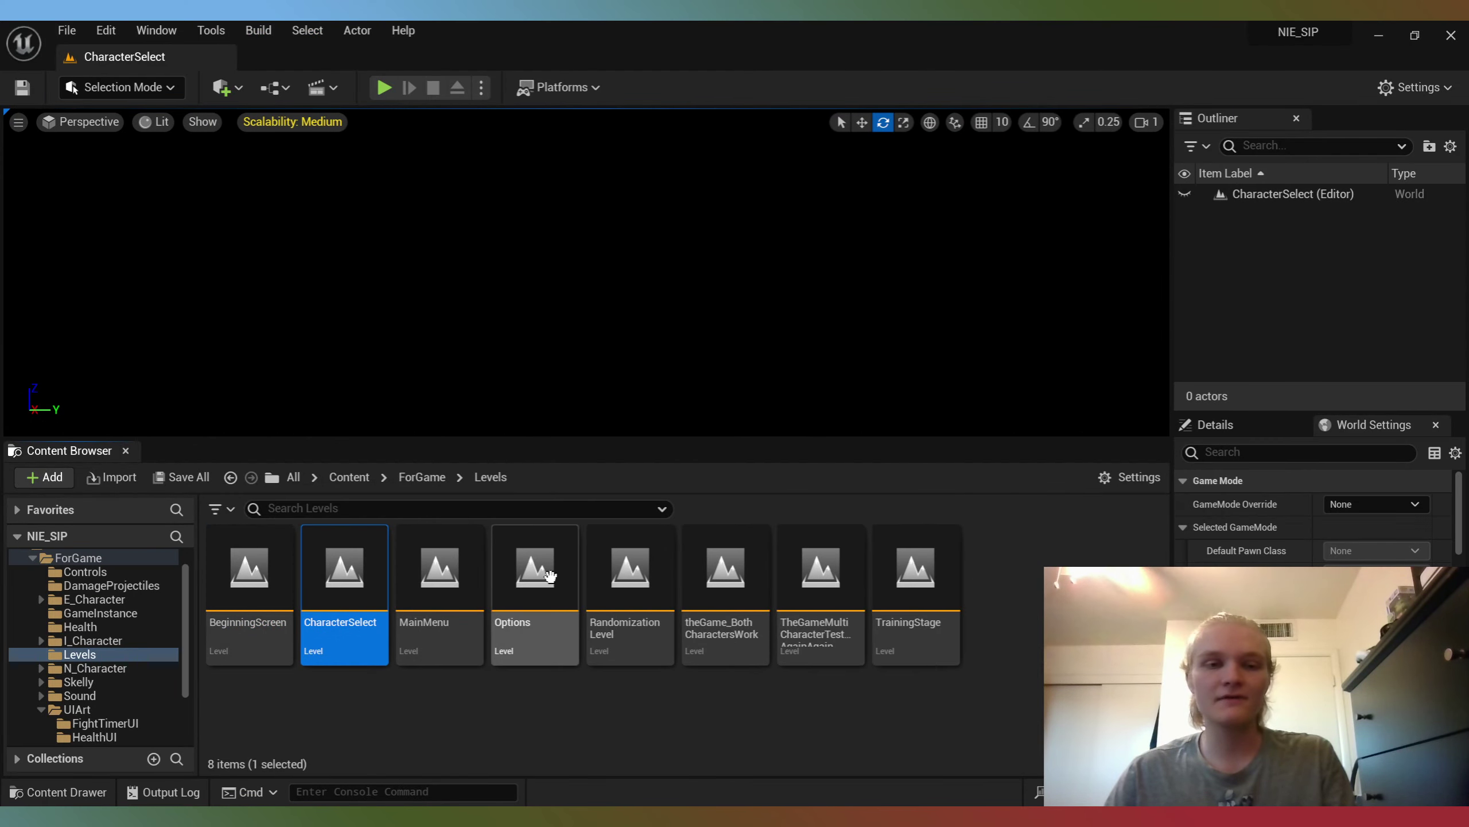
left_click(240, 578)
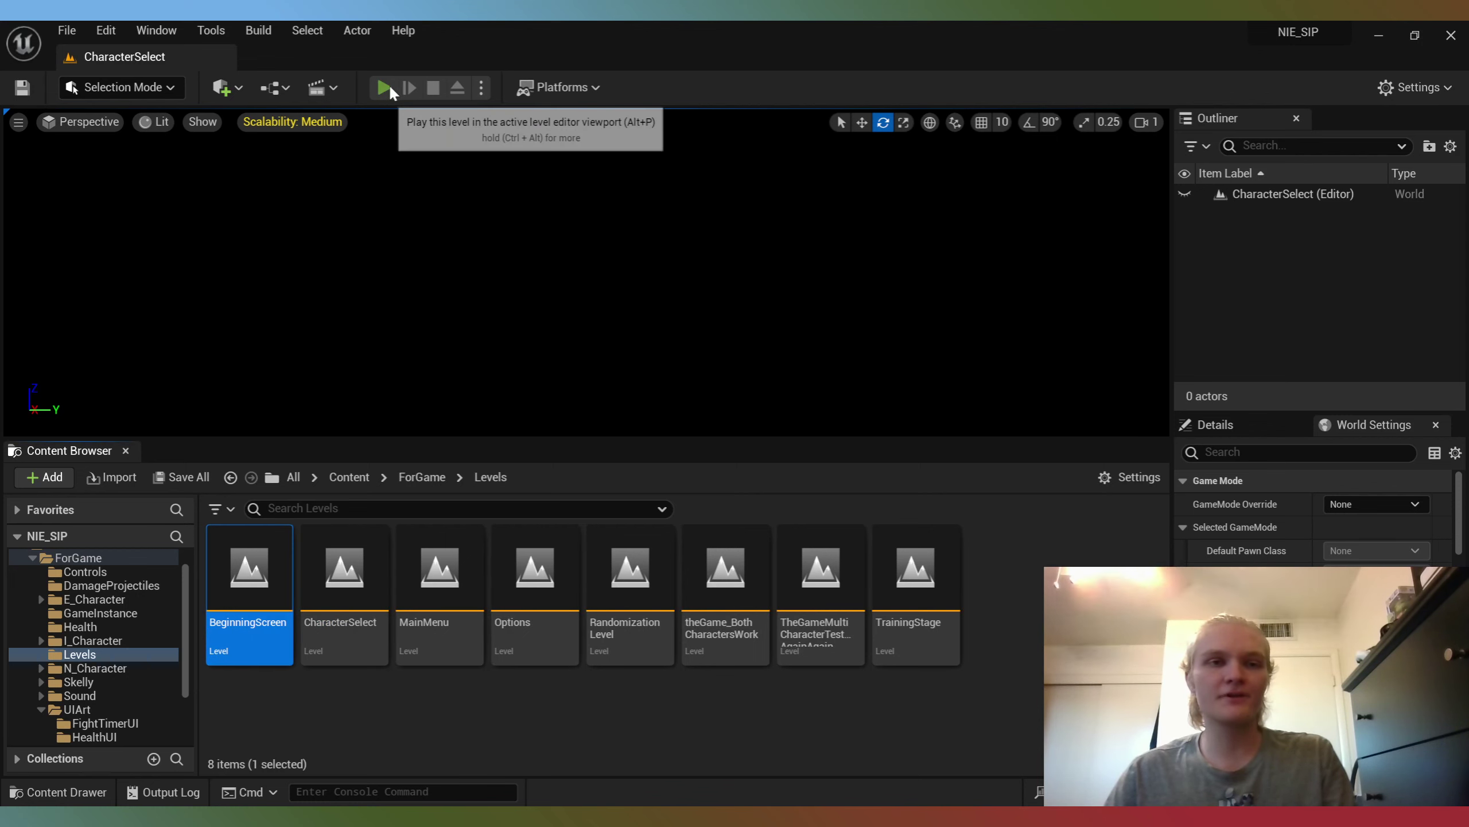
left_click(384, 87)
double_click(247, 587)
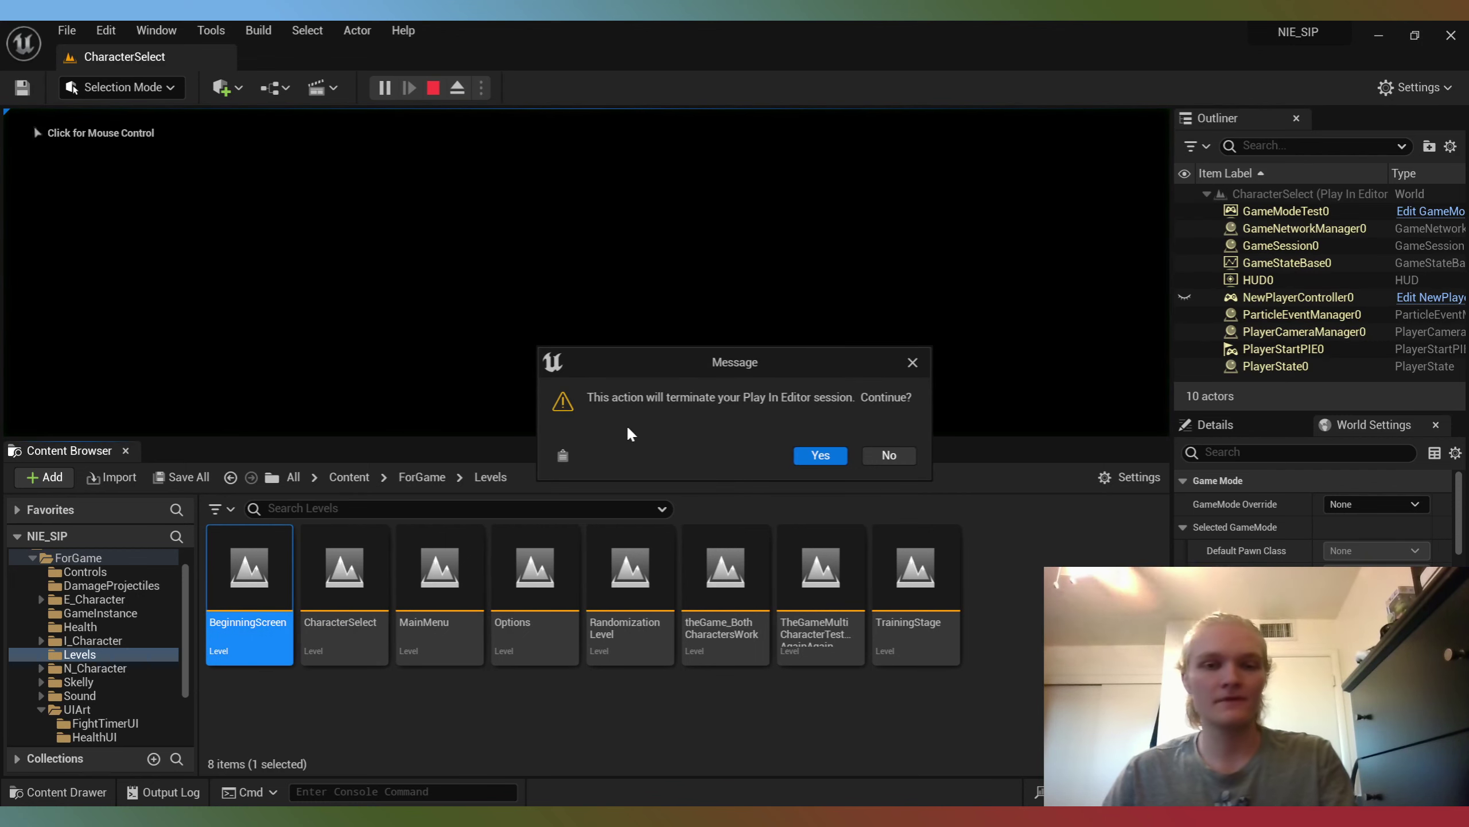
left_click(803, 455)
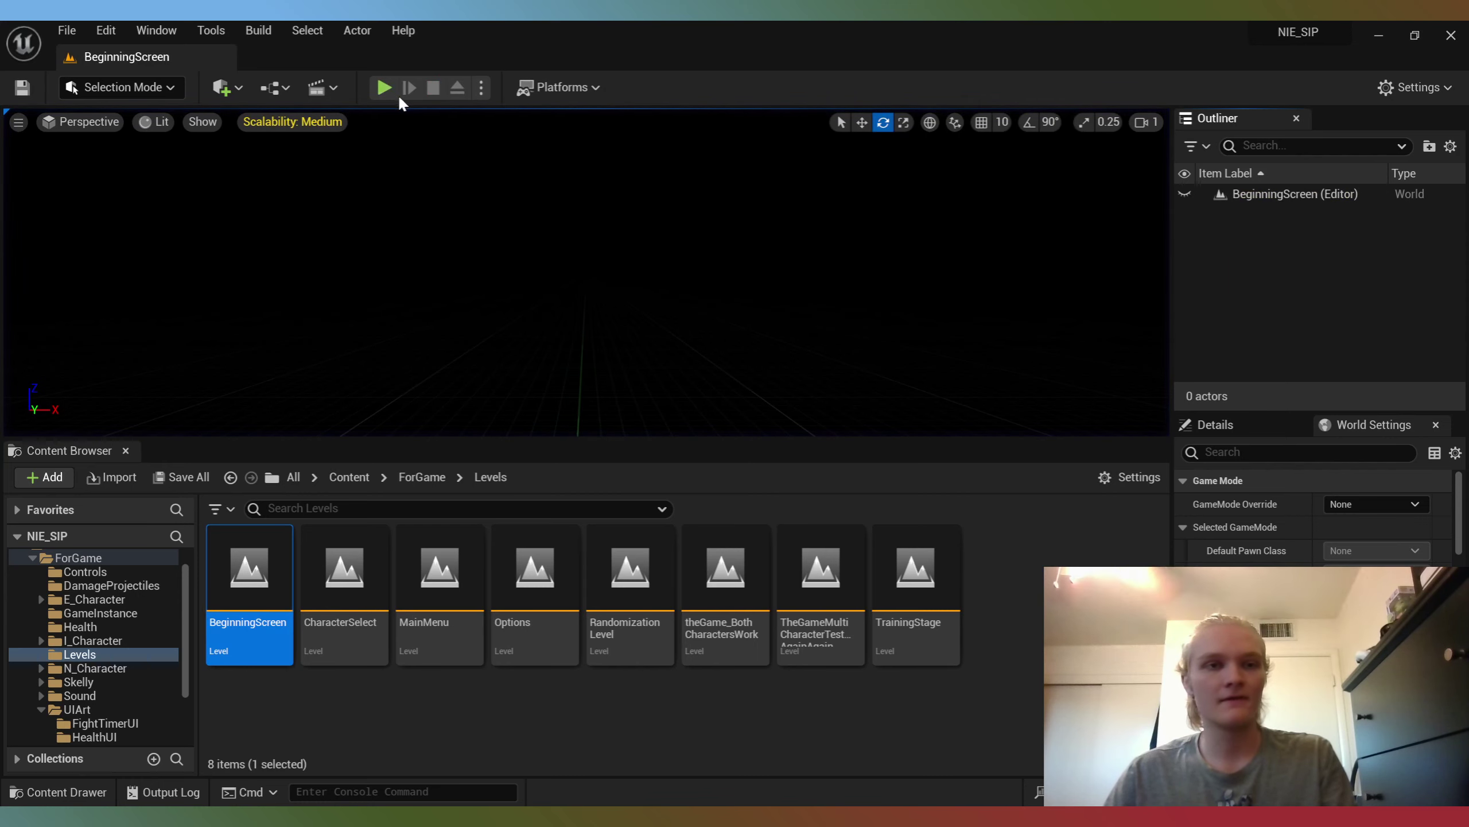
Step: Play BeginningScreen, start a Normal Fight, then pause and exit to the main menu
left_click(384, 87)
key("F11")
left_click(891, 217)
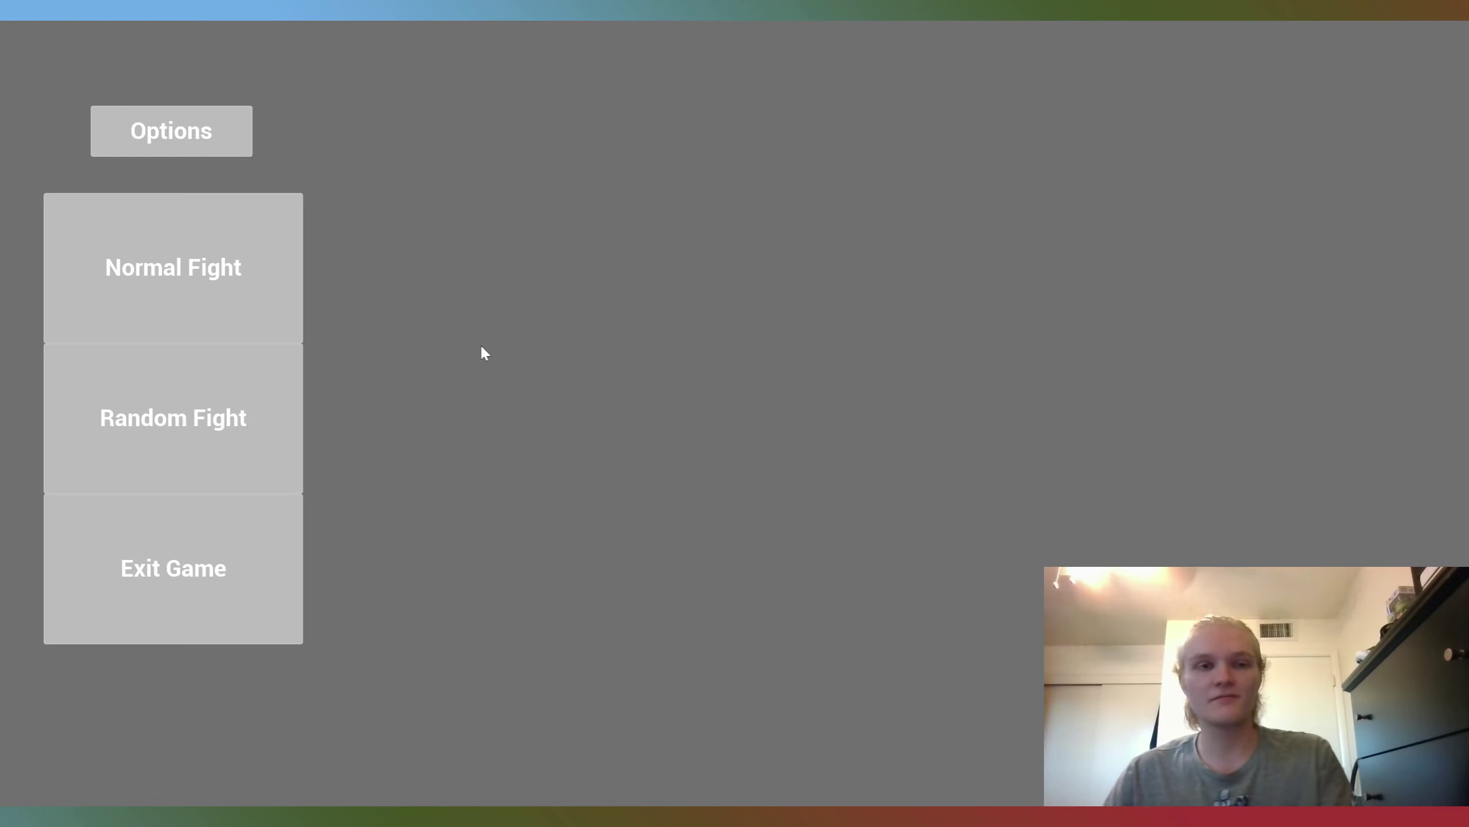
left_click(249, 305)
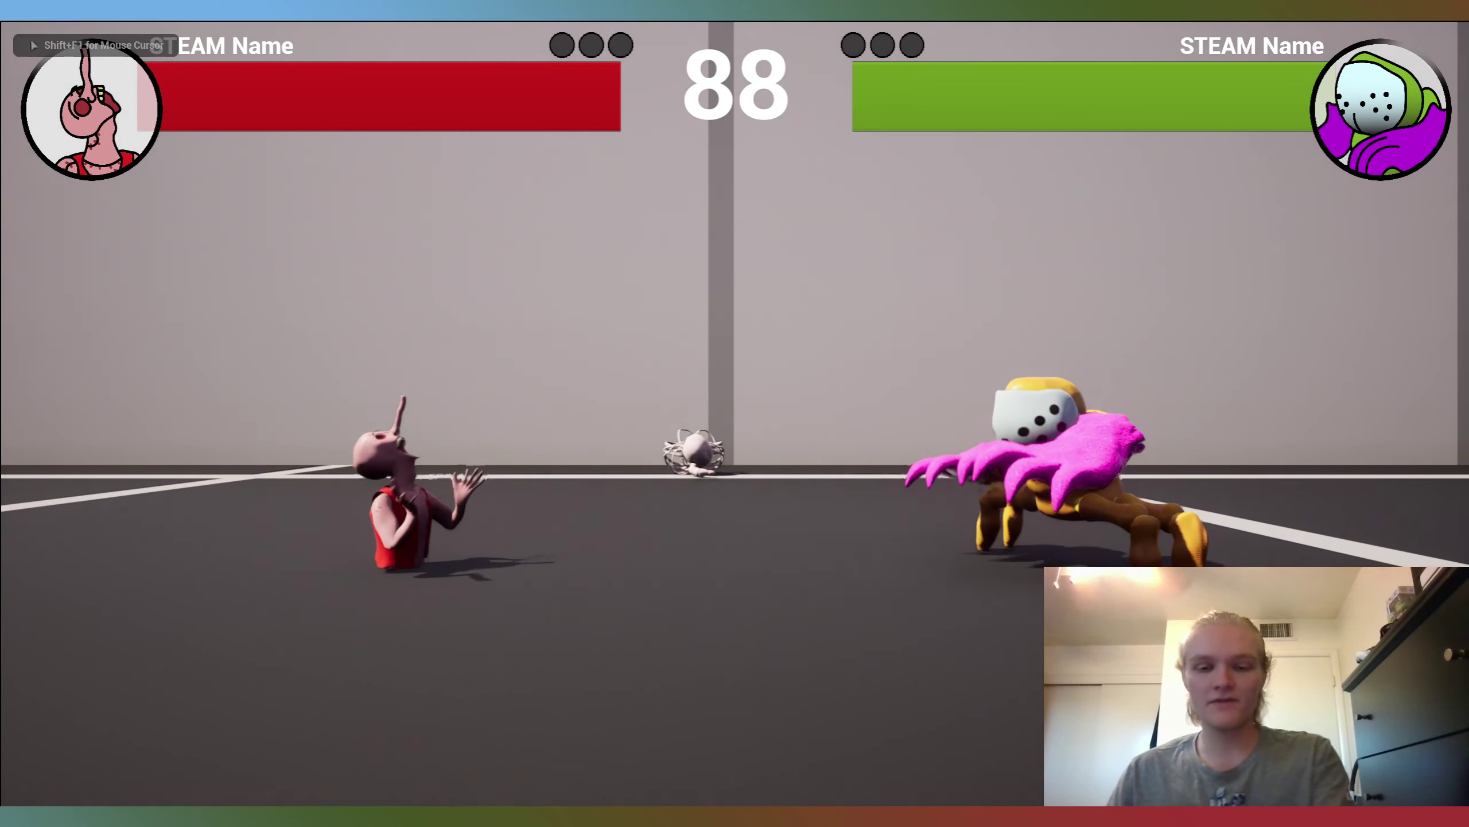
key("Escape")
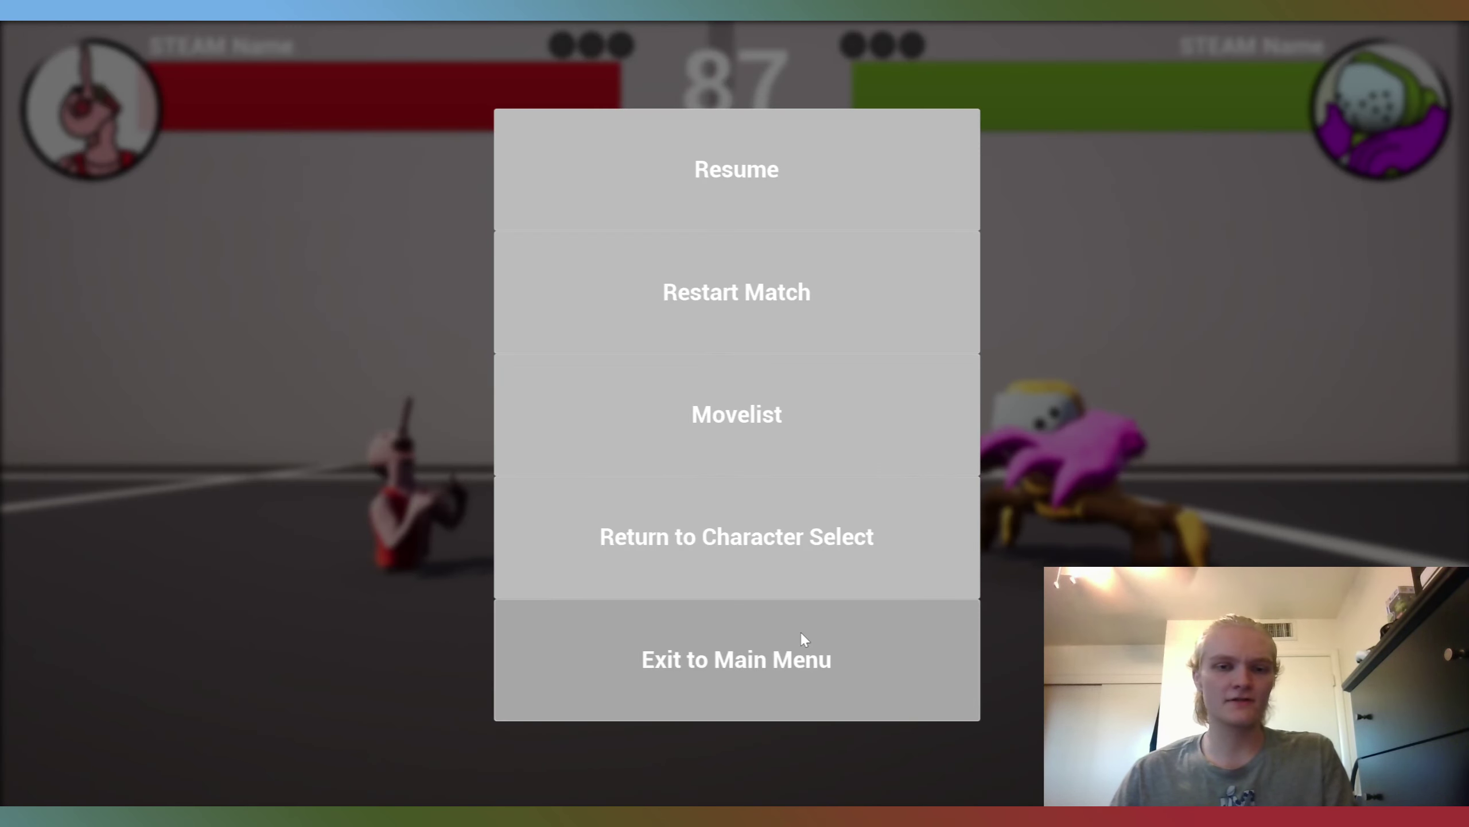
left_click(801, 631)
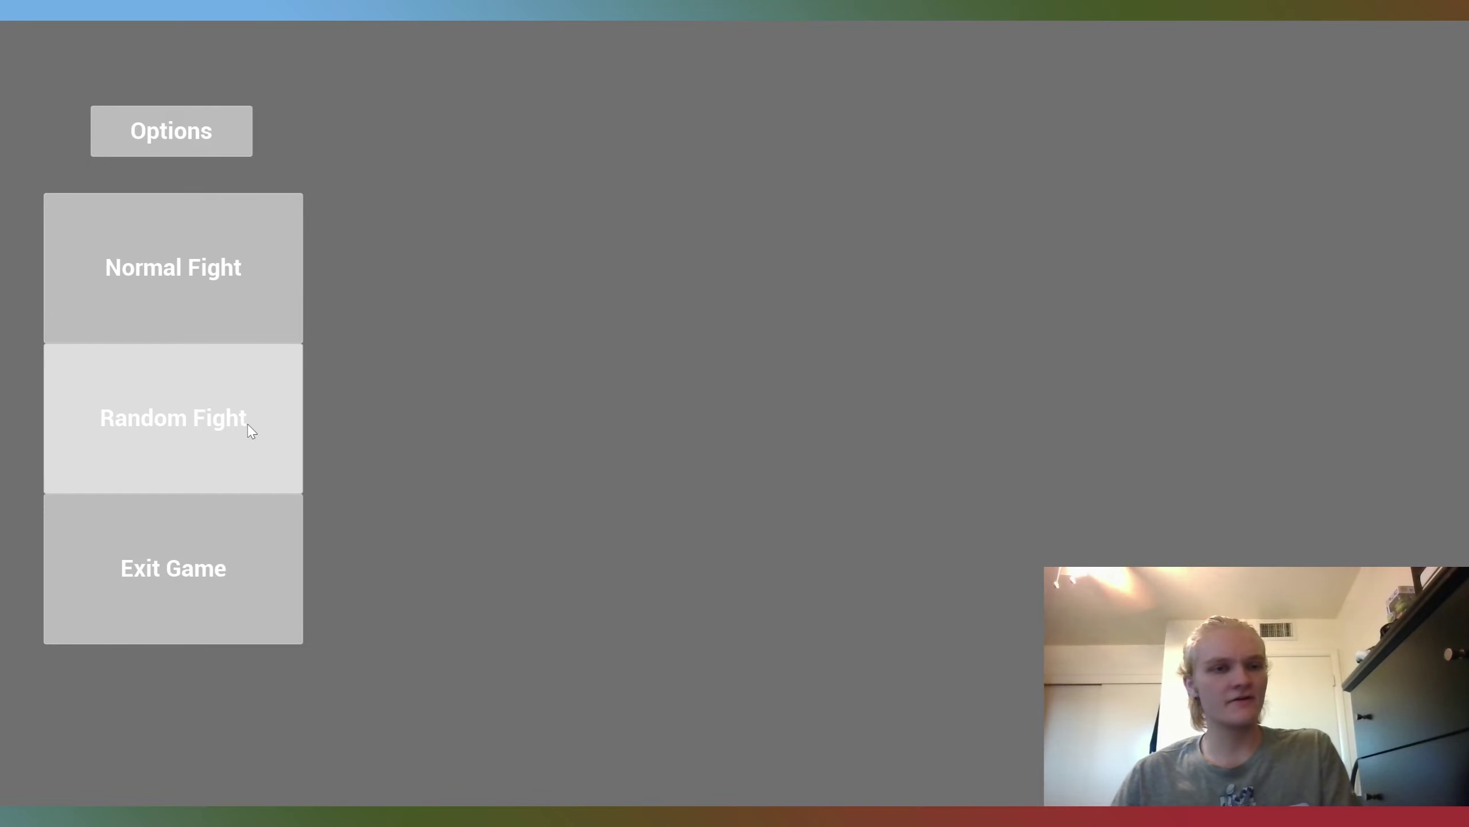
Step: Start a Random Fight, restart it twice, exit to main menu, then stop Play In Editor
left_click(189, 379)
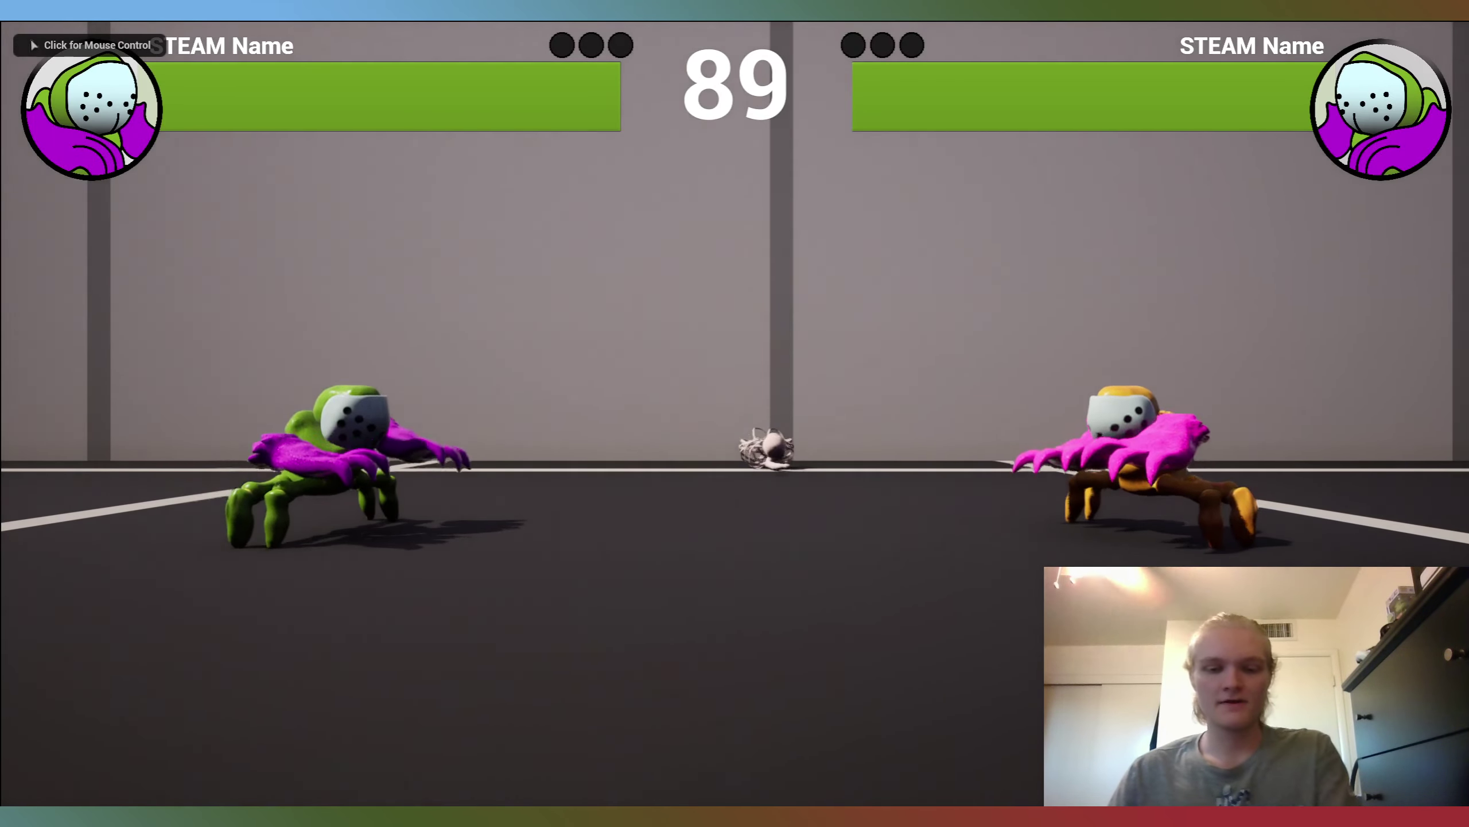
key("Escape")
left_click(682, 278)
key("Escape")
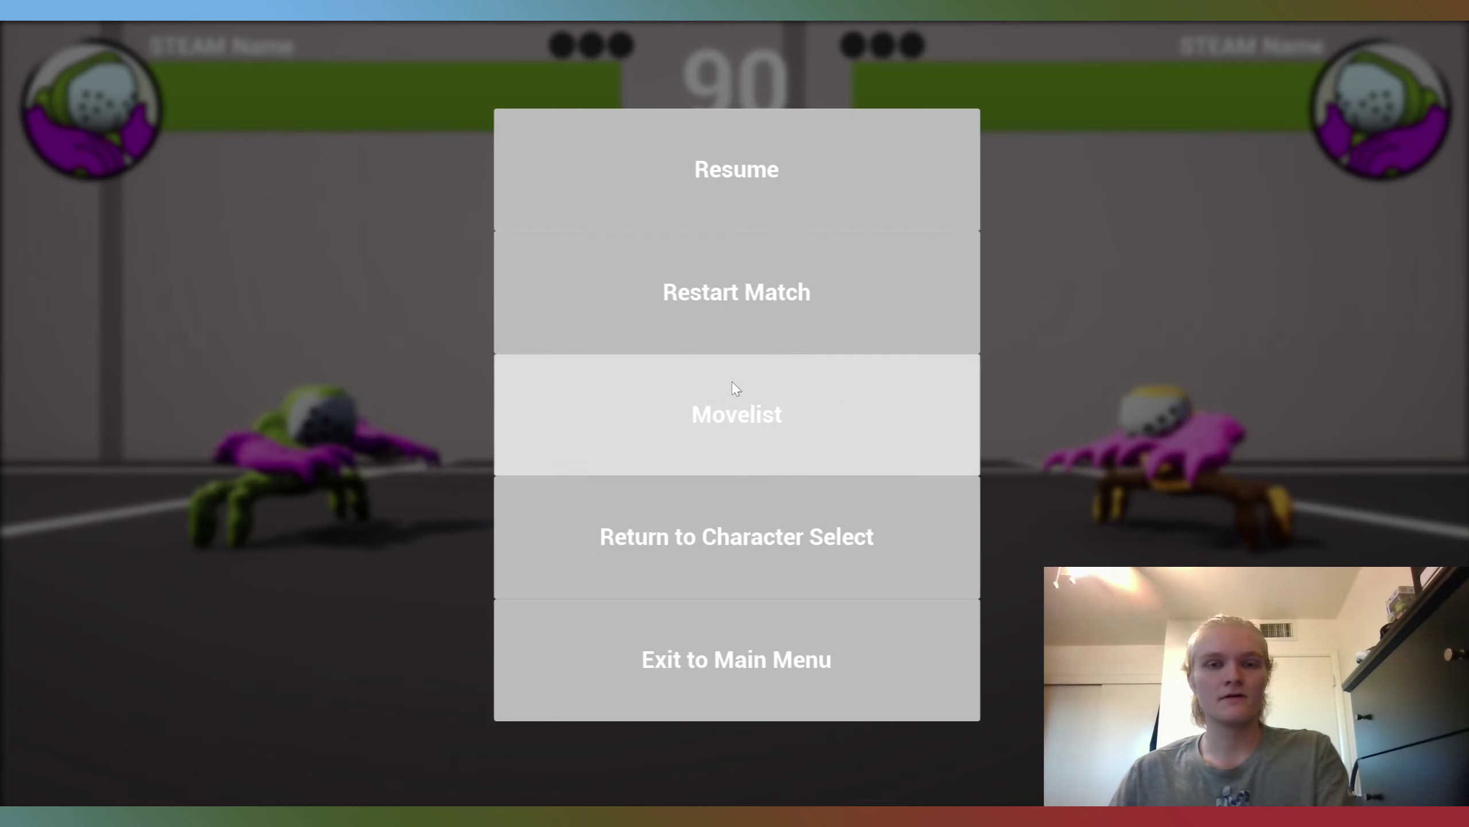
left_click(730, 333)
key("Escape")
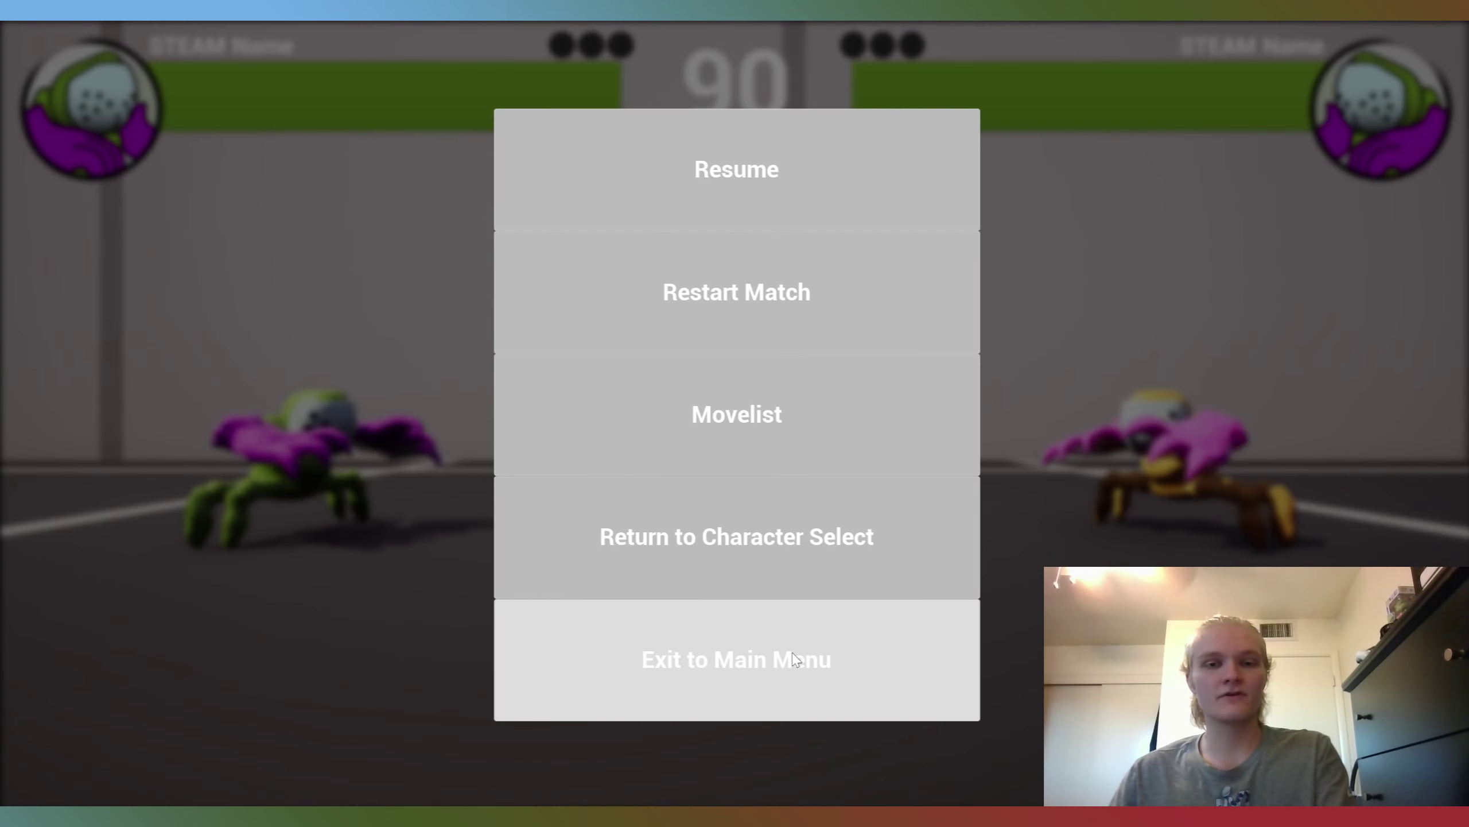
left_click(776, 660)
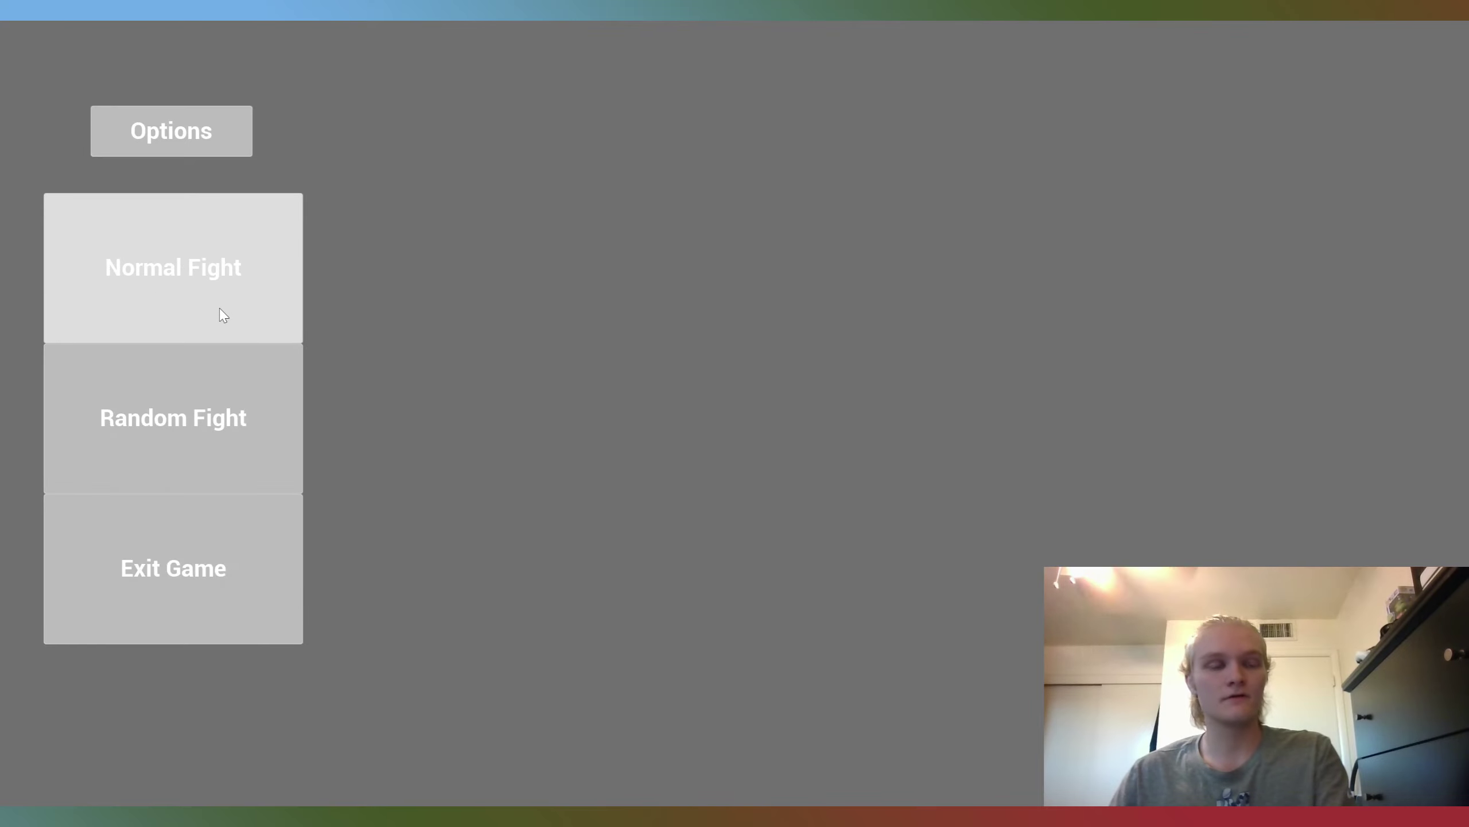
left_click(224, 421)
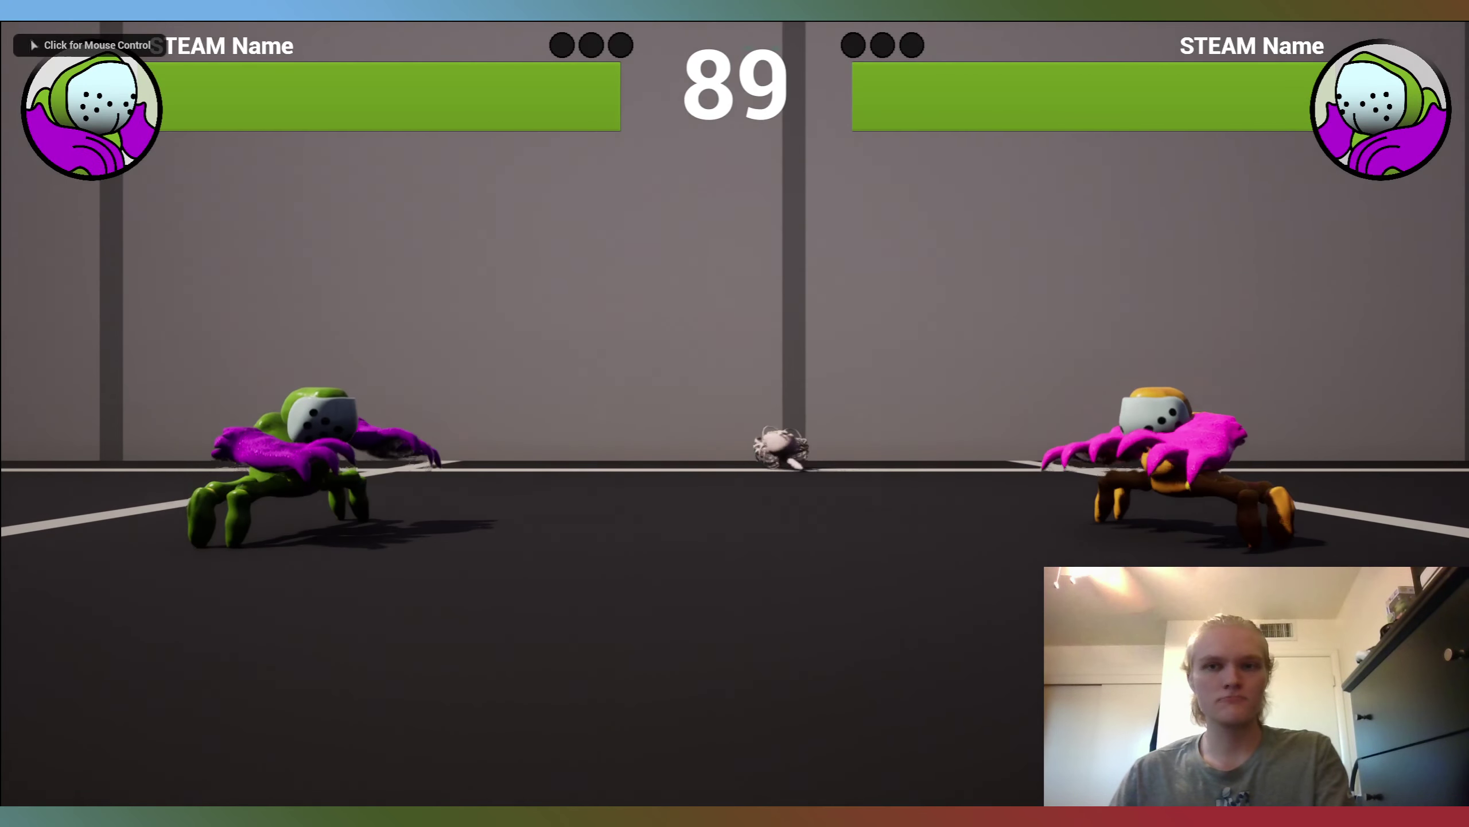
key("Escape")
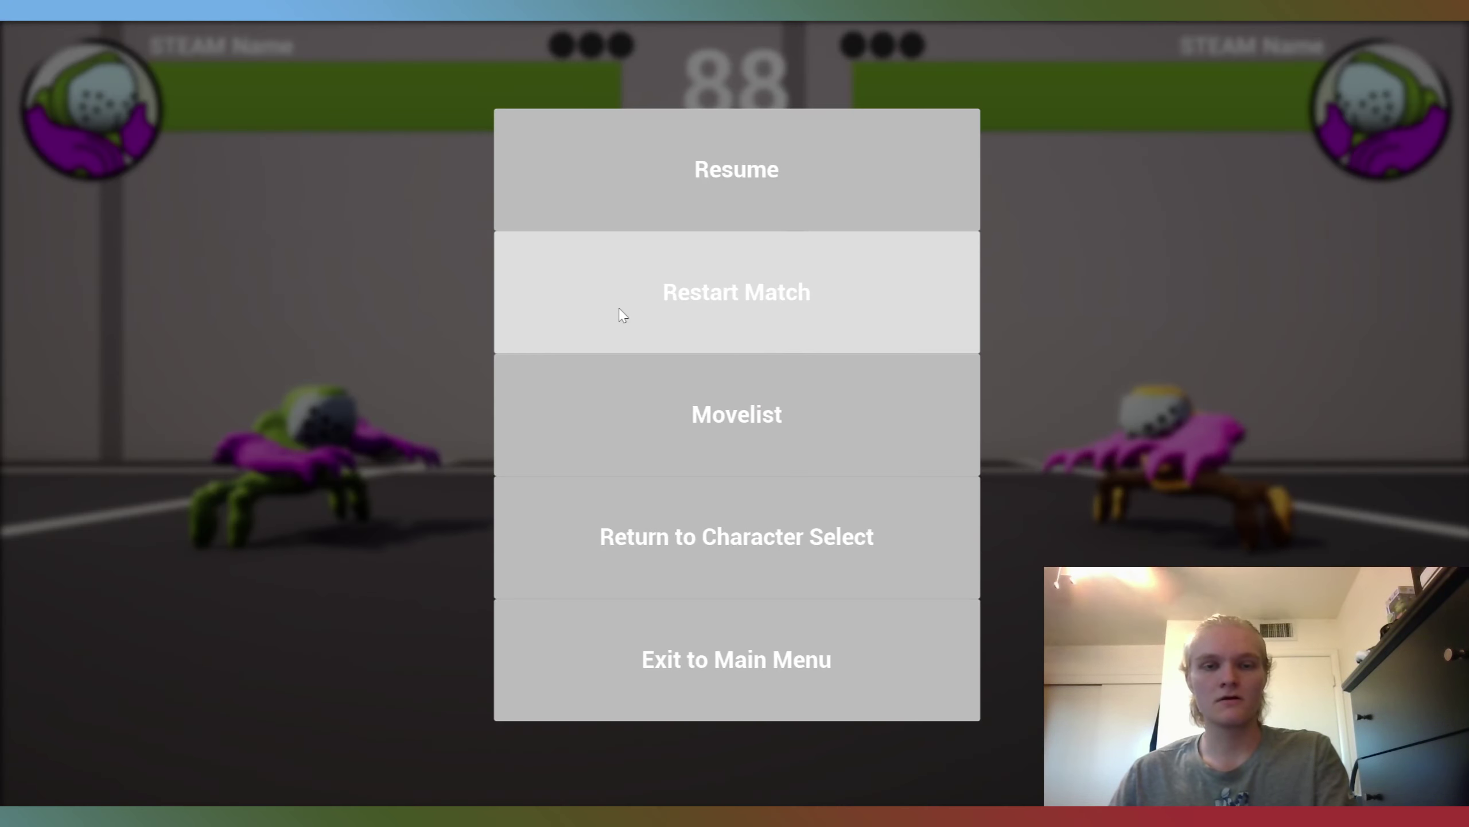
key("Escape")
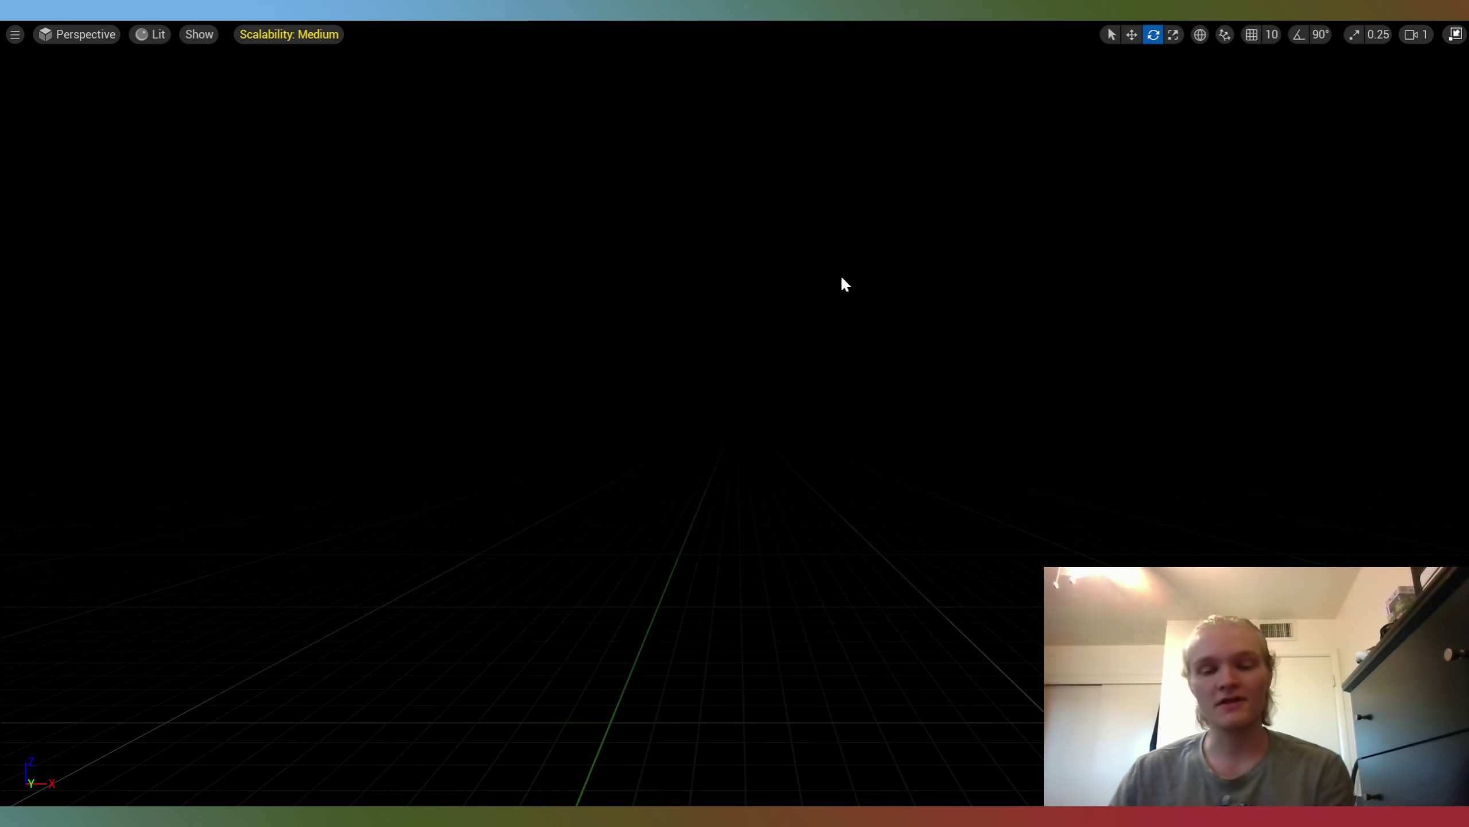
Step: Leave immersive mode and browse the UIArt and DamageProjectiles folders in the Content Browser
key("F11")
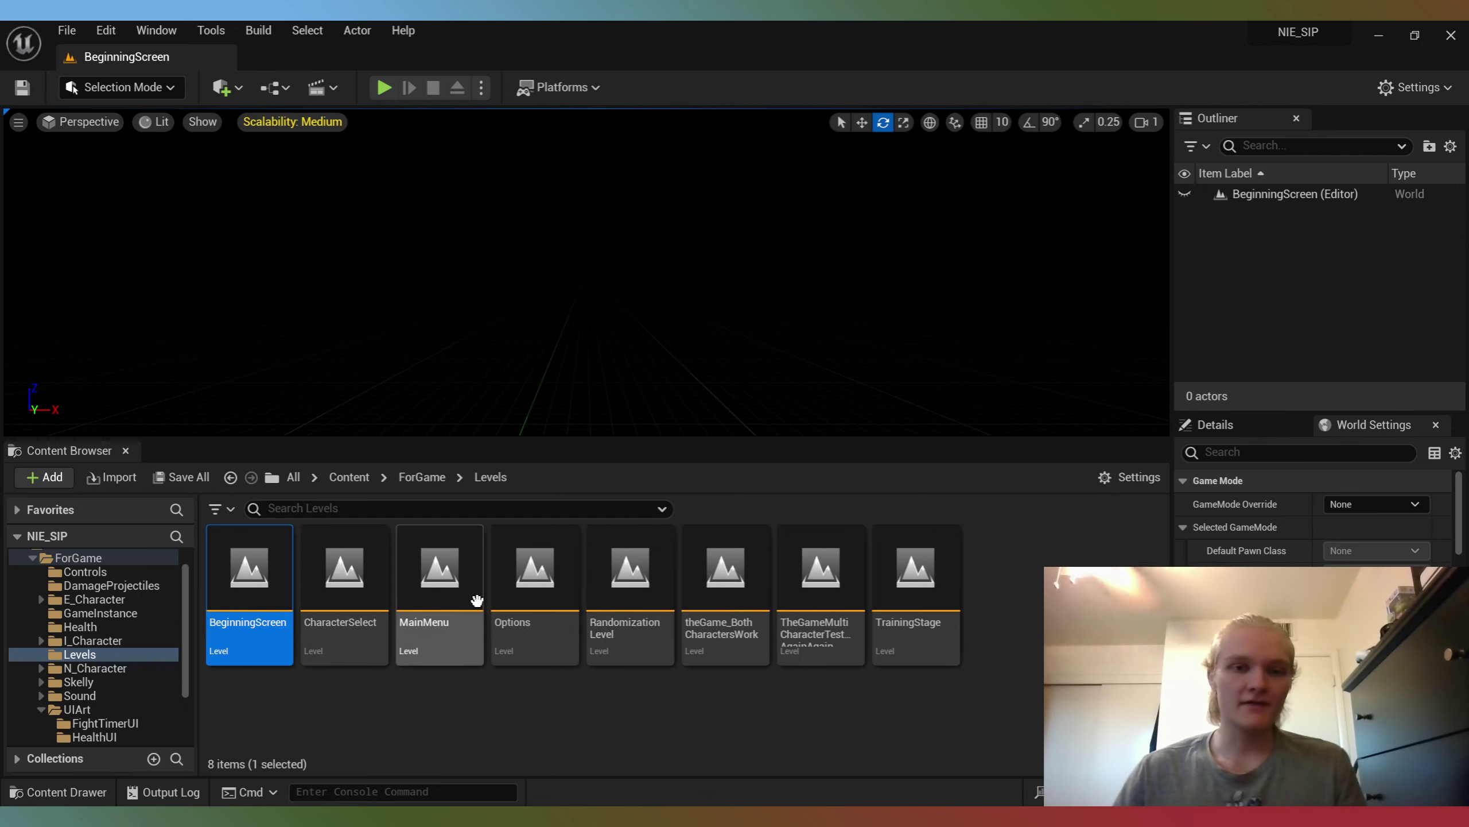
scroll(120, 677, "down", 1)
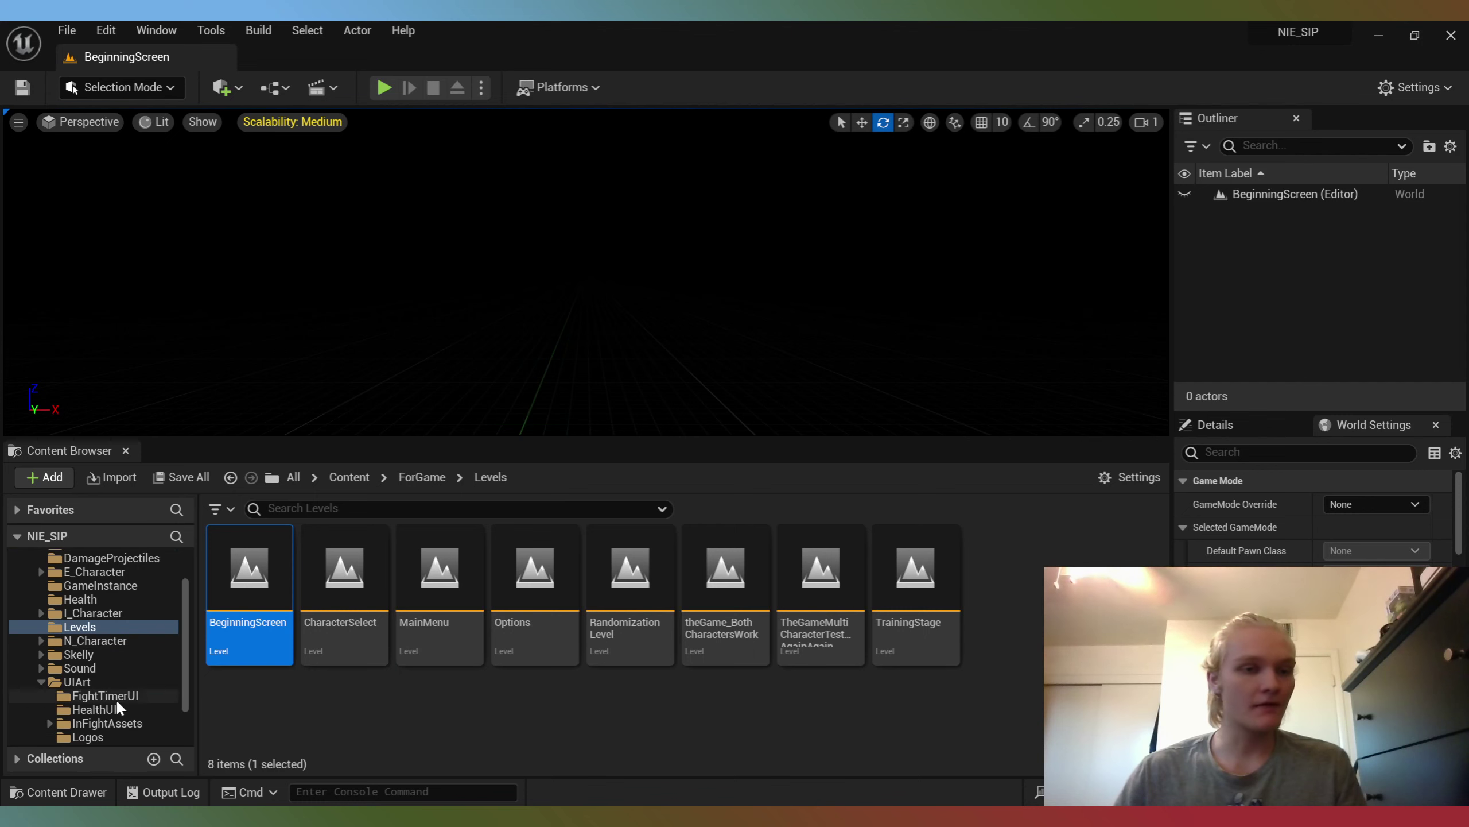
left_click(119, 683)
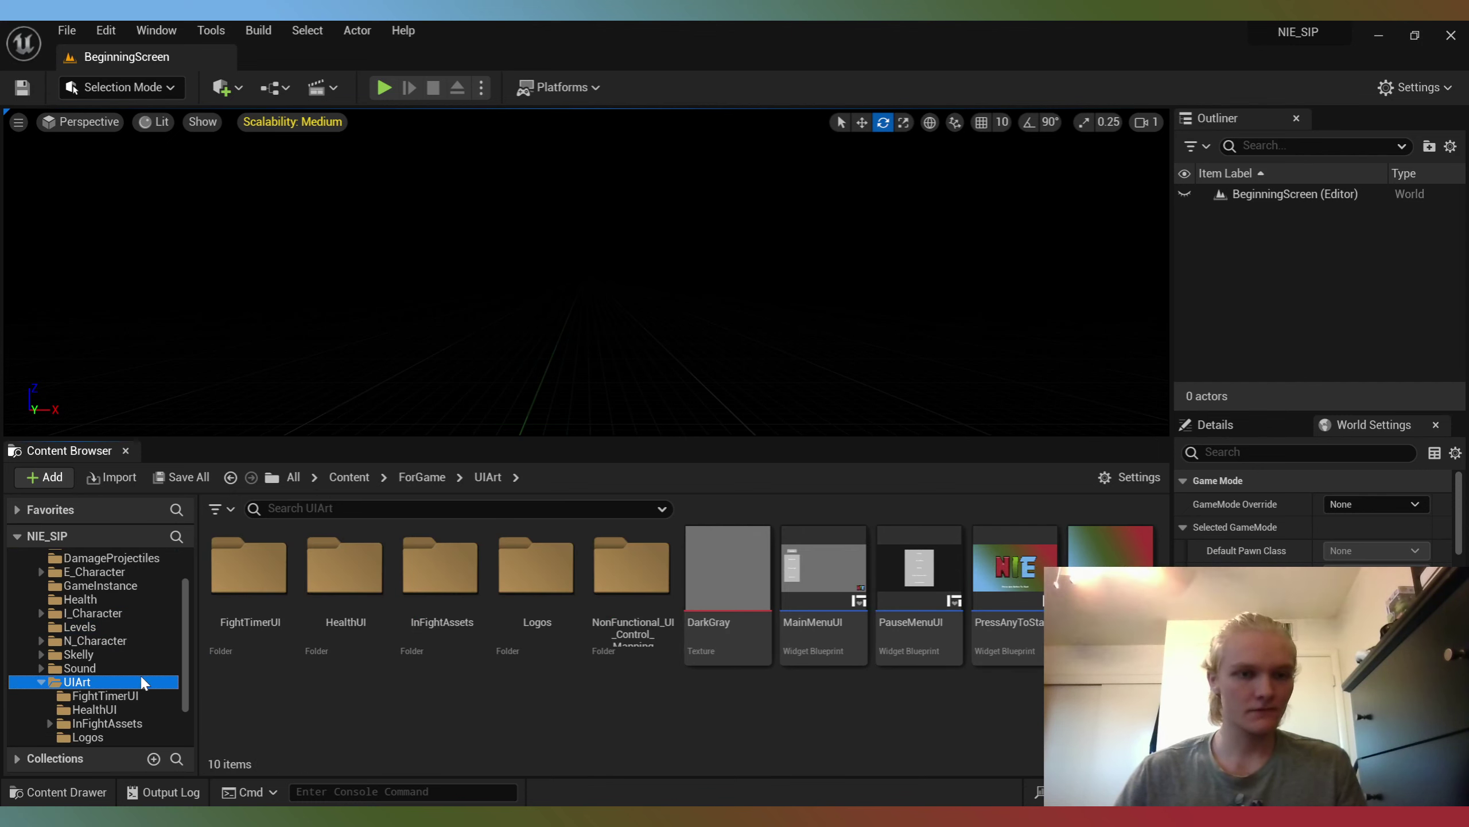
scroll(122, 653, "up", 2)
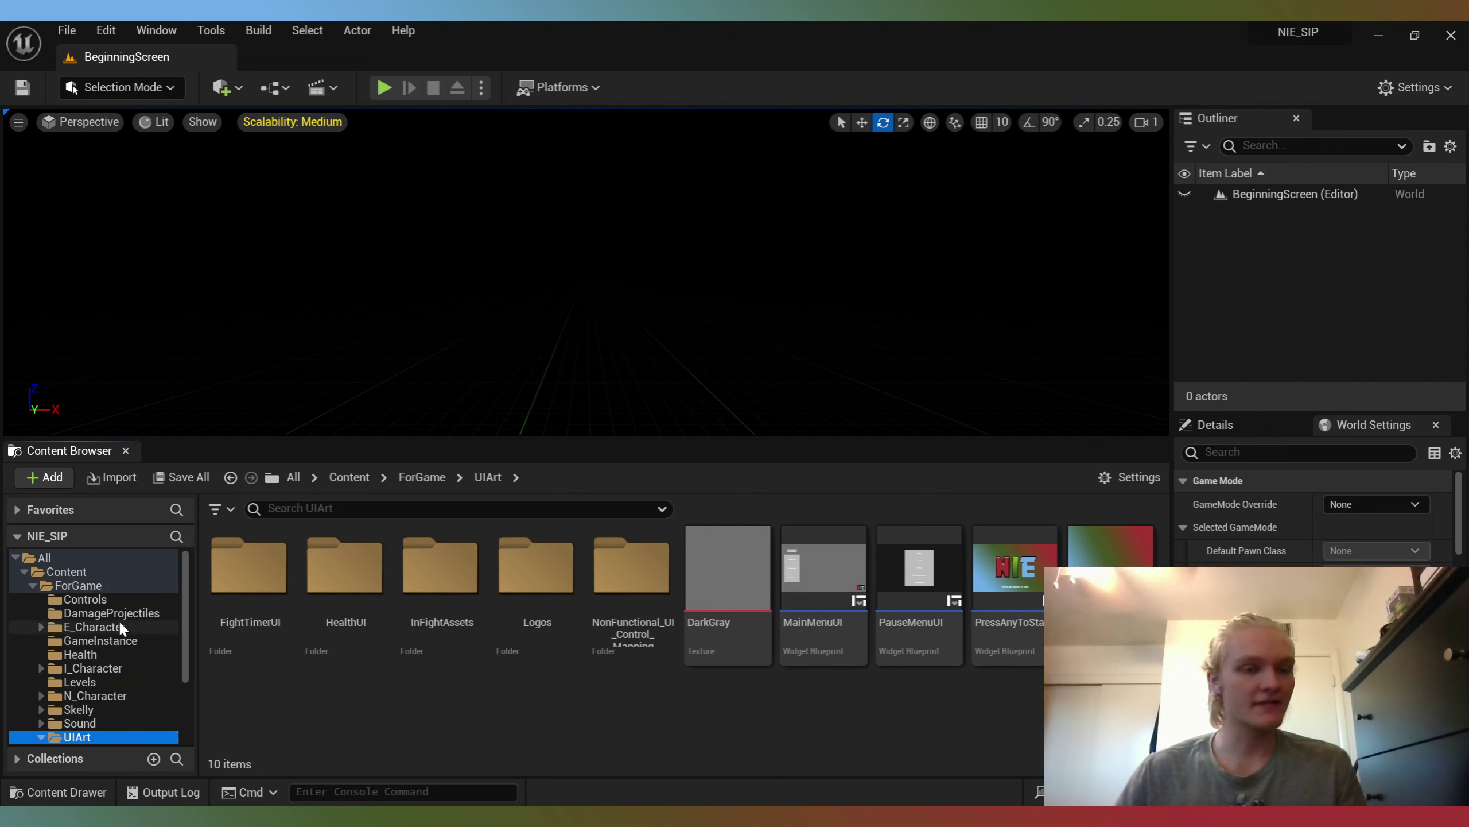
left_click(116, 613)
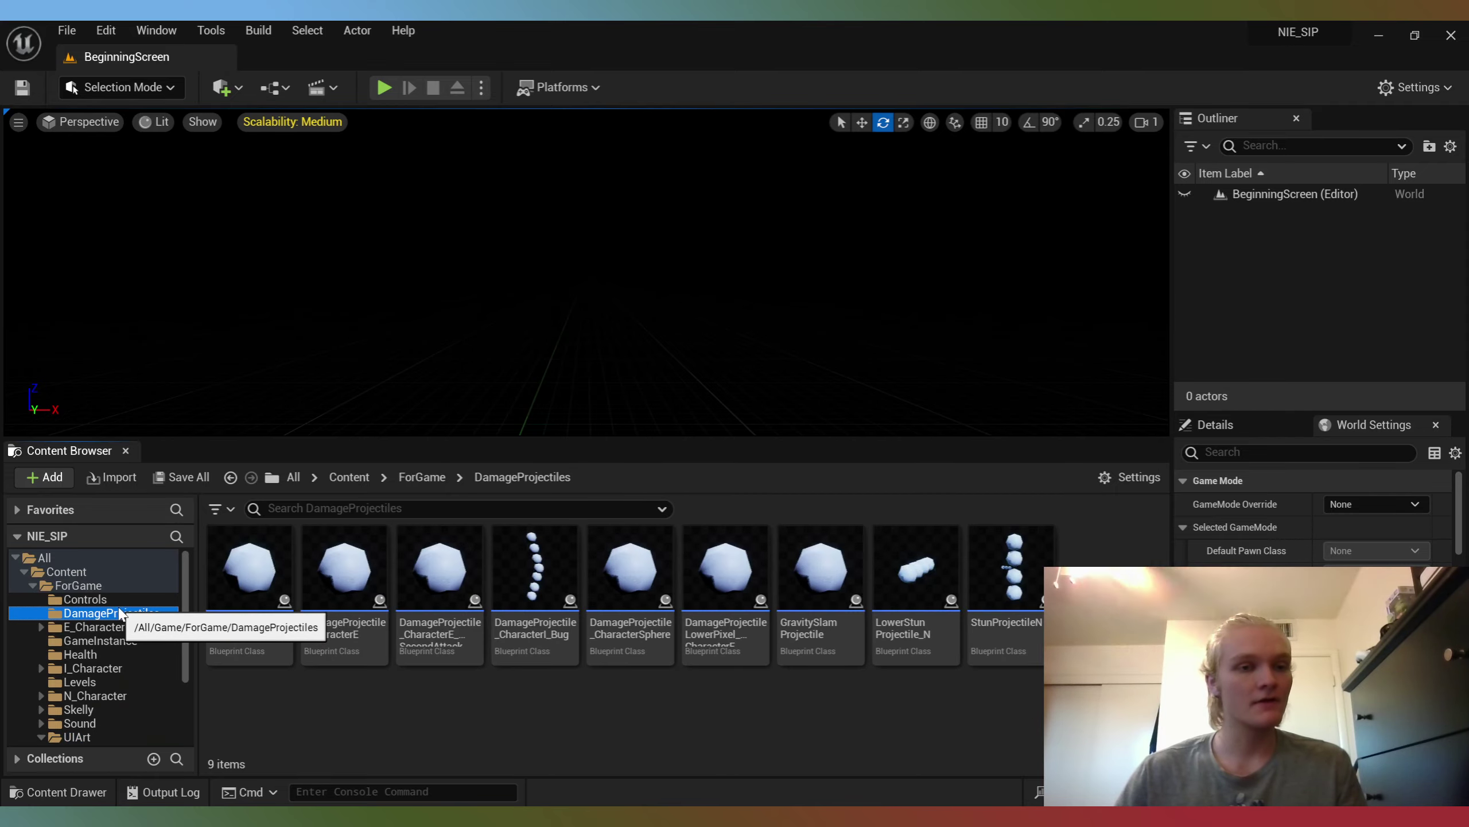
Step: Open NIEGameInstance from the GameInstance folder, maximize it, and frame the Event Init graph
left_click(109, 640)
double_click(250, 625)
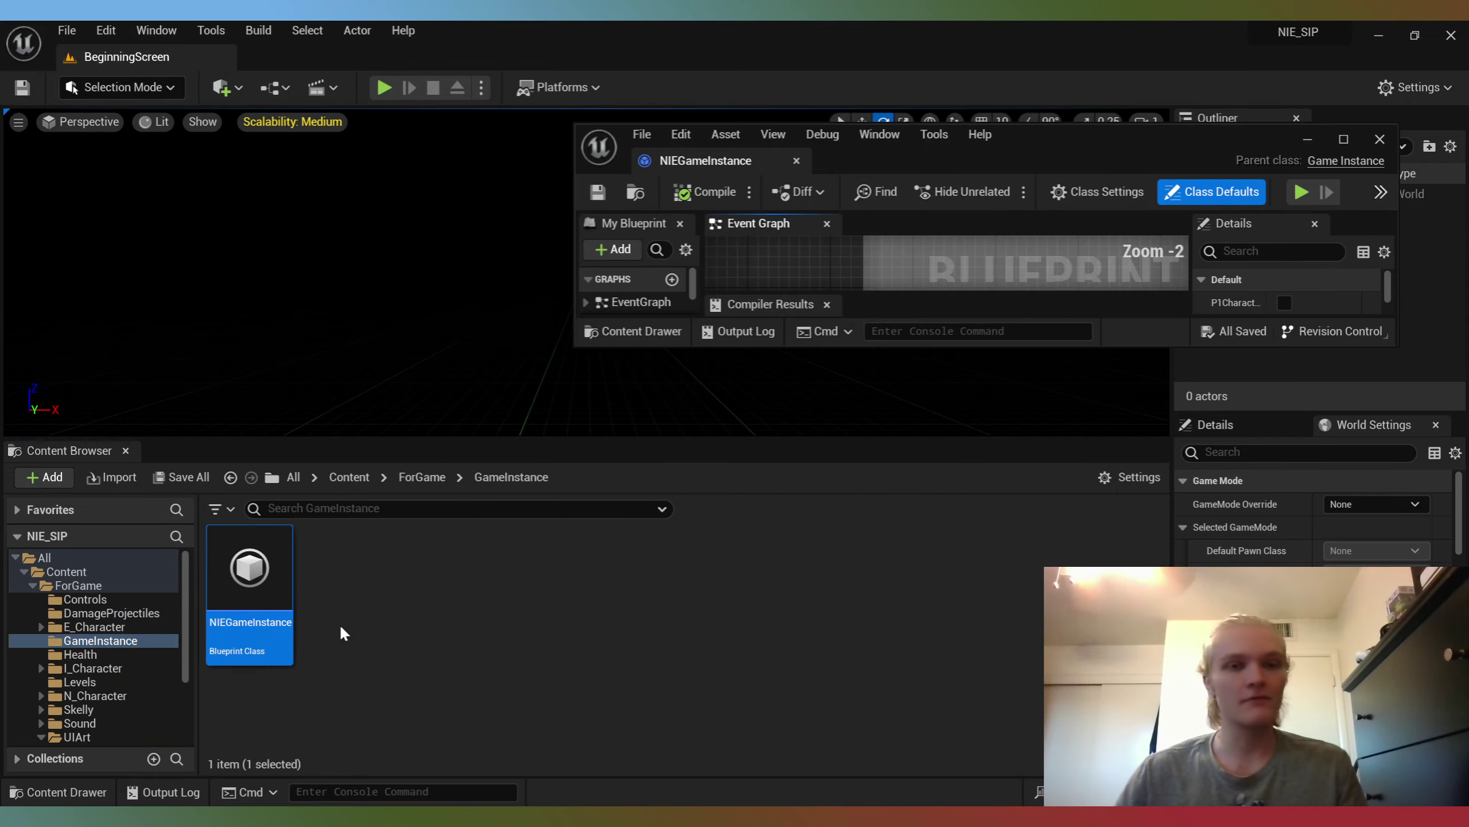
double_click(1022, 134)
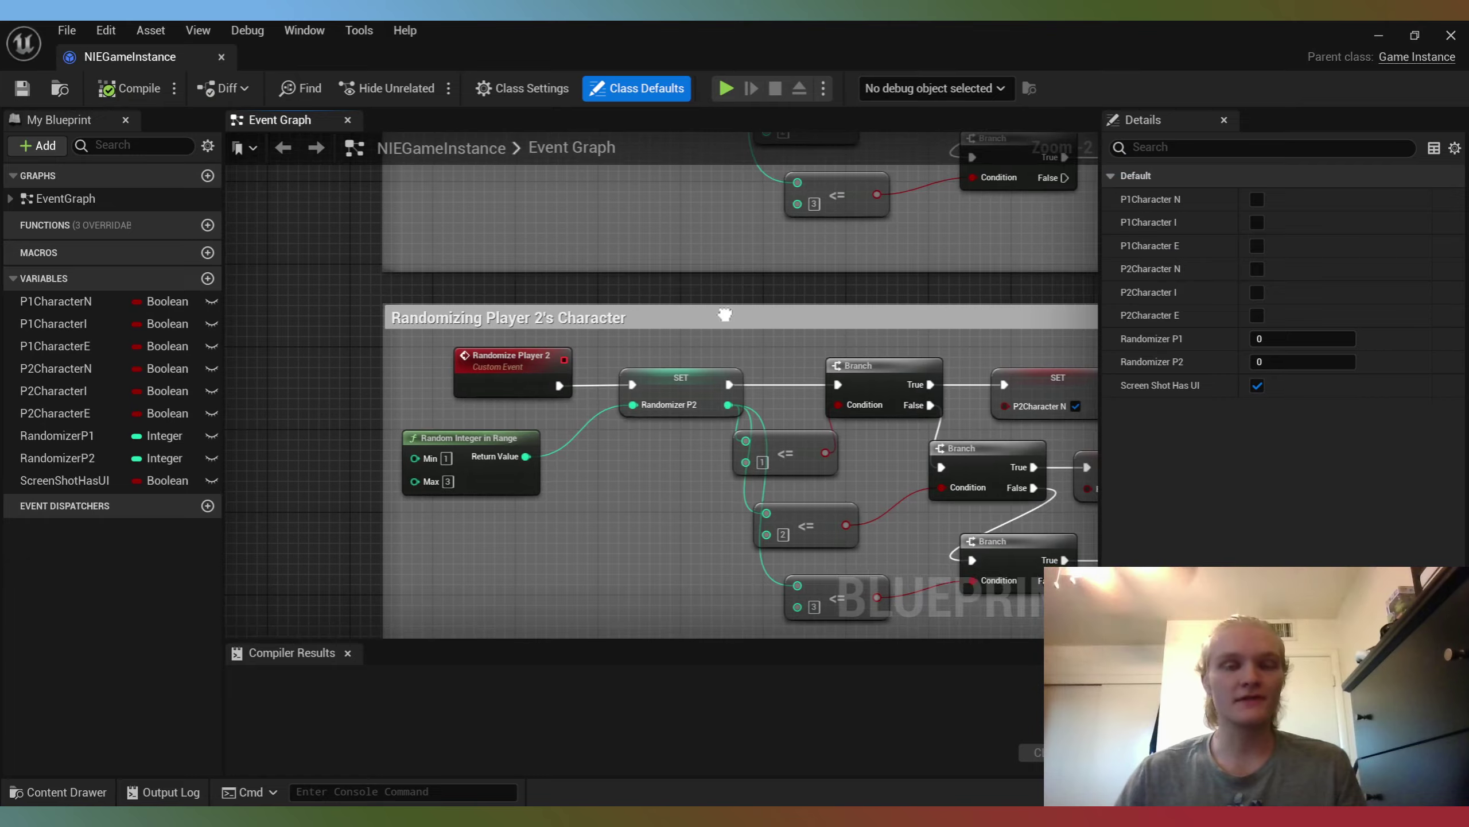
scroll(547, 399, "down", 2)
right_click_drag(547, 399, 541, 631)
scroll(540, 411, "up", 3)
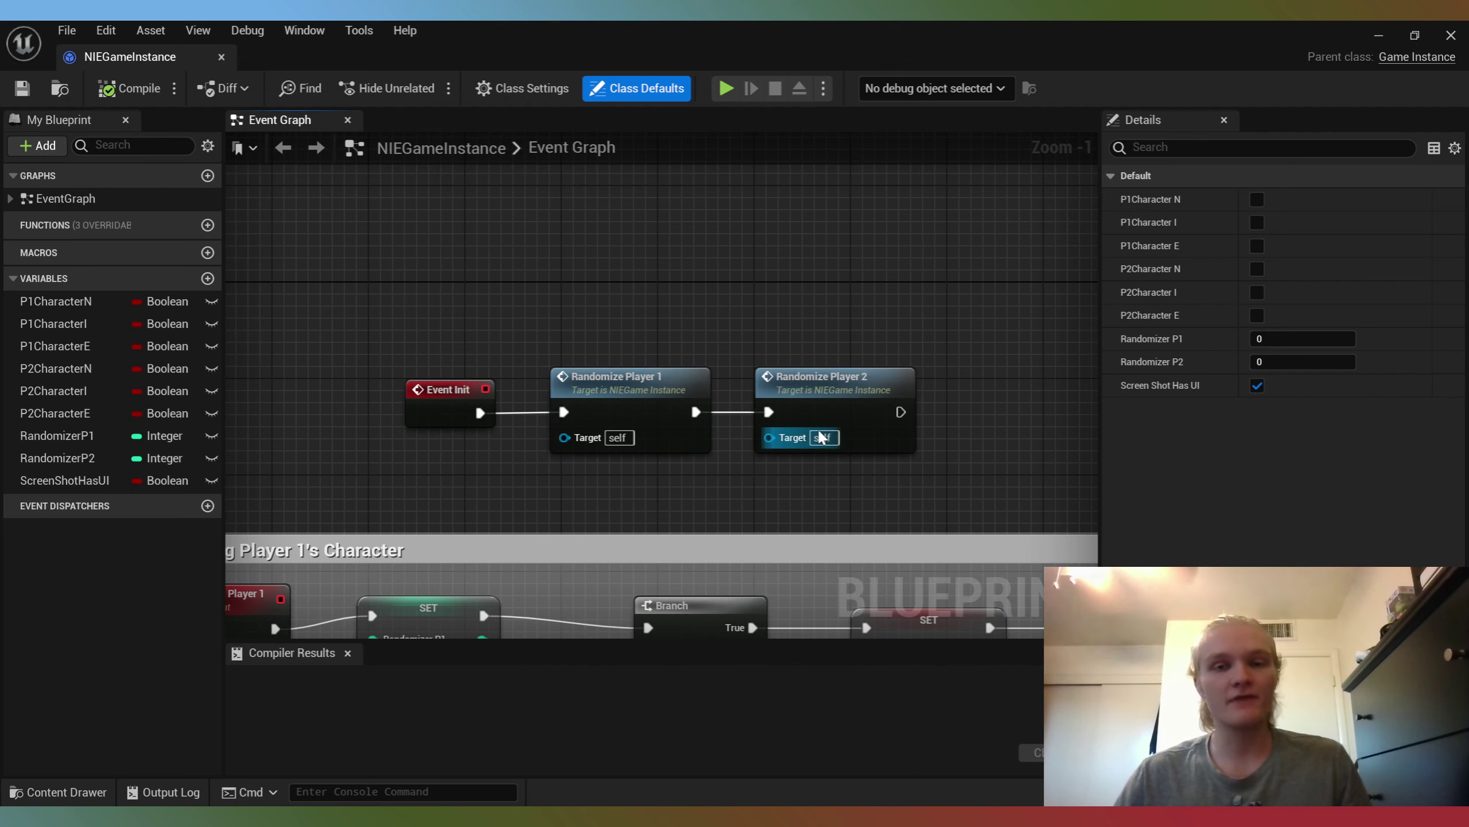
right_click_drag(558, 353, 775, 39)
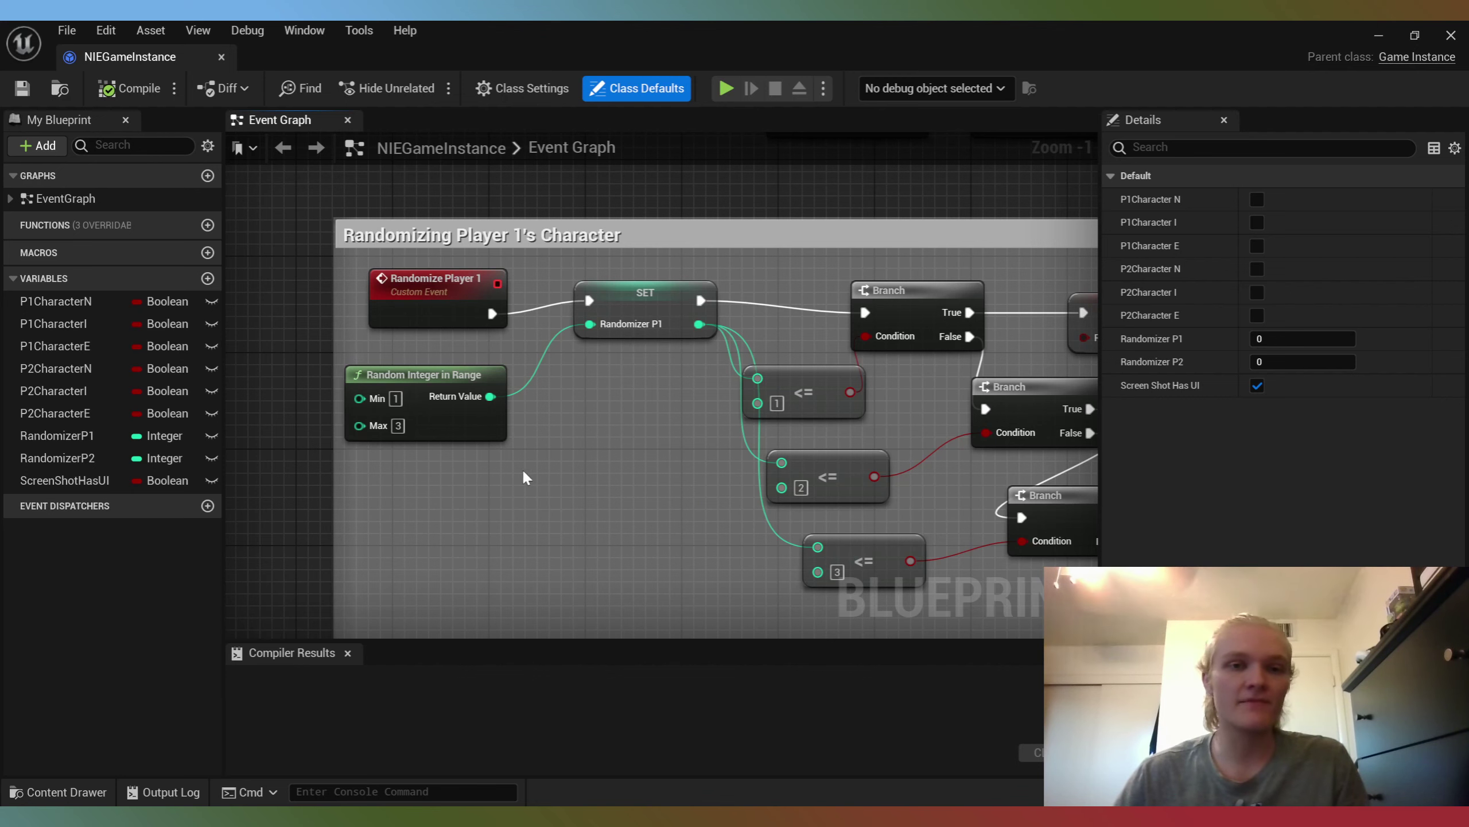
Step: Pan across the SET nodes of Randomizing Player 1's Character group
right_click_drag(705, 348, 601, 339)
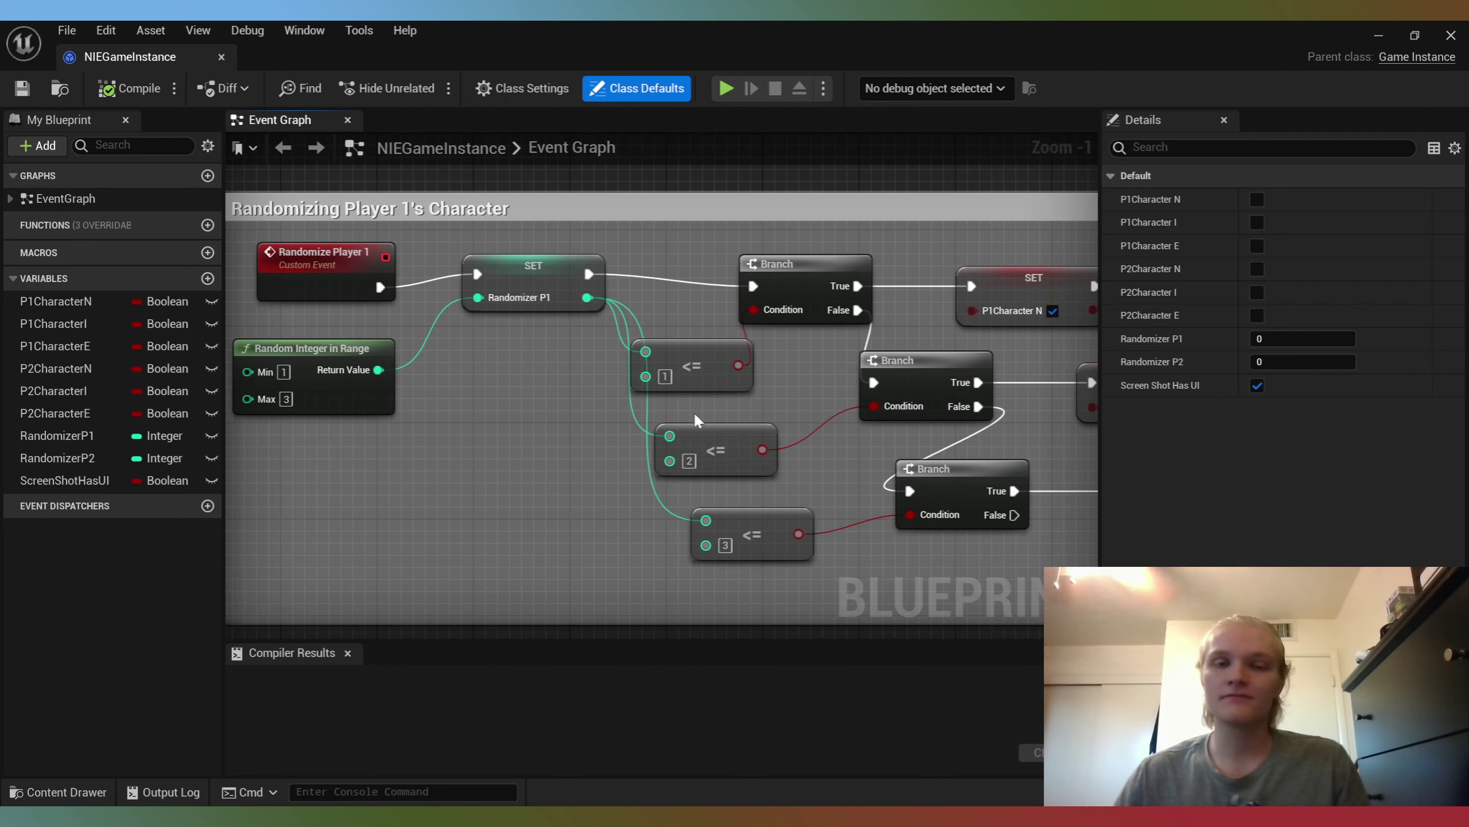
right_click_drag(771, 470, 659, 473)
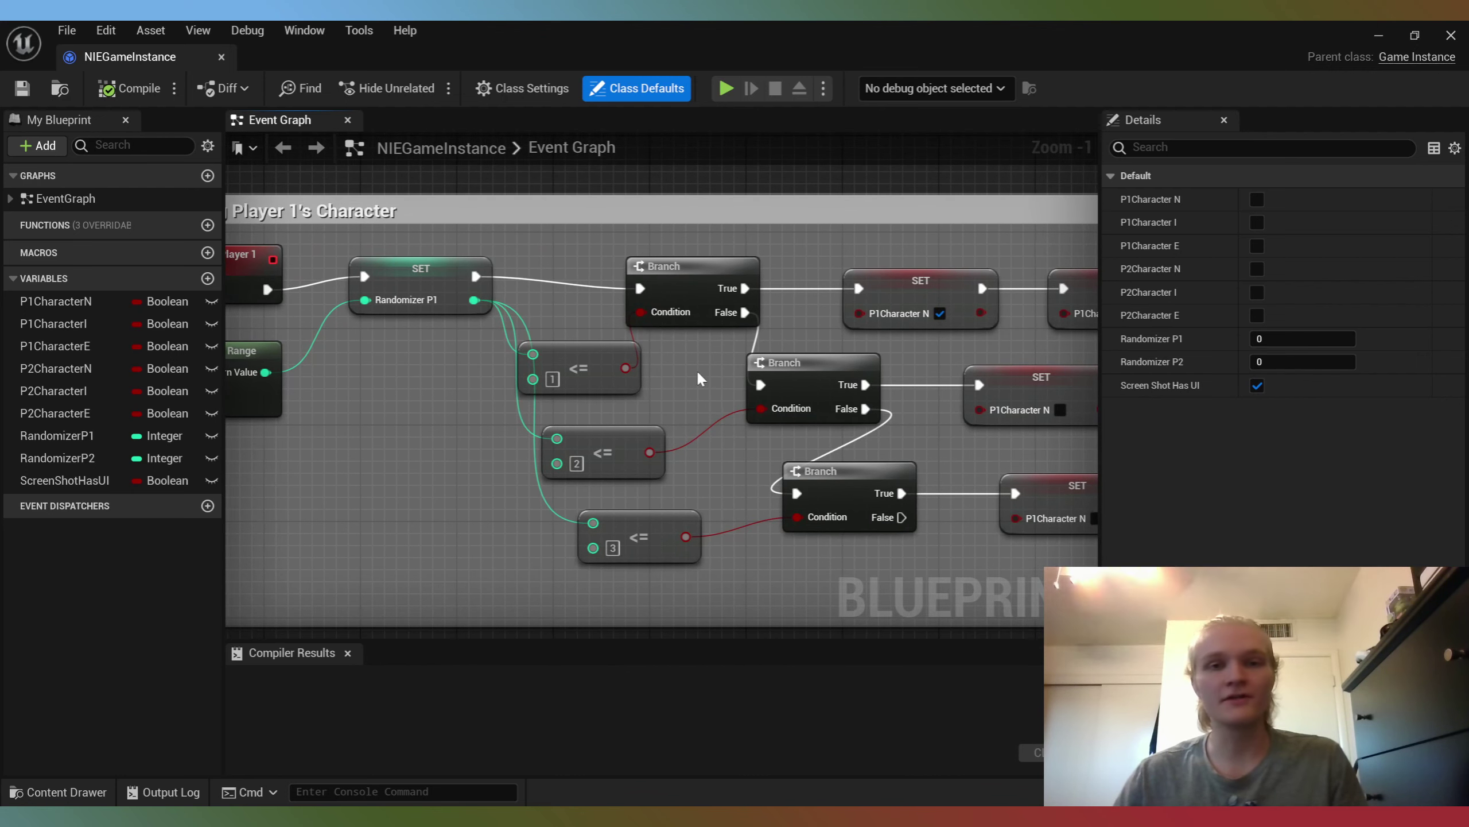
right_click_drag(701, 377, 555, 370)
right_click_drag(758, 313, 554, 299)
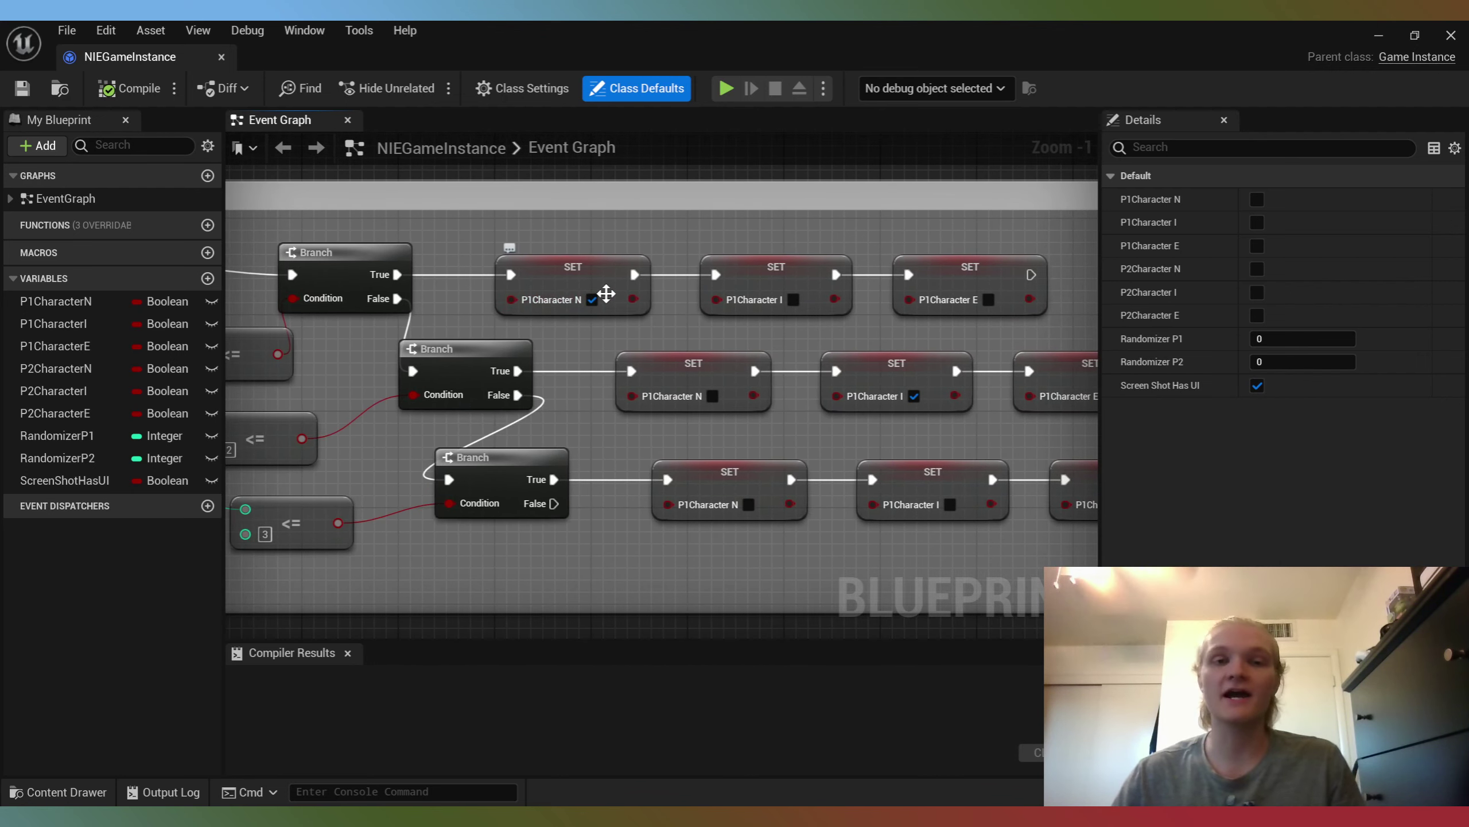
Step: Frame the Randomizing Player 2's Character group alongside Player 1's group
right_click_drag(817, 390, 752, 400)
right_click_drag(829, 427, 849, 298)
scroll(778, 381, "down", 1)
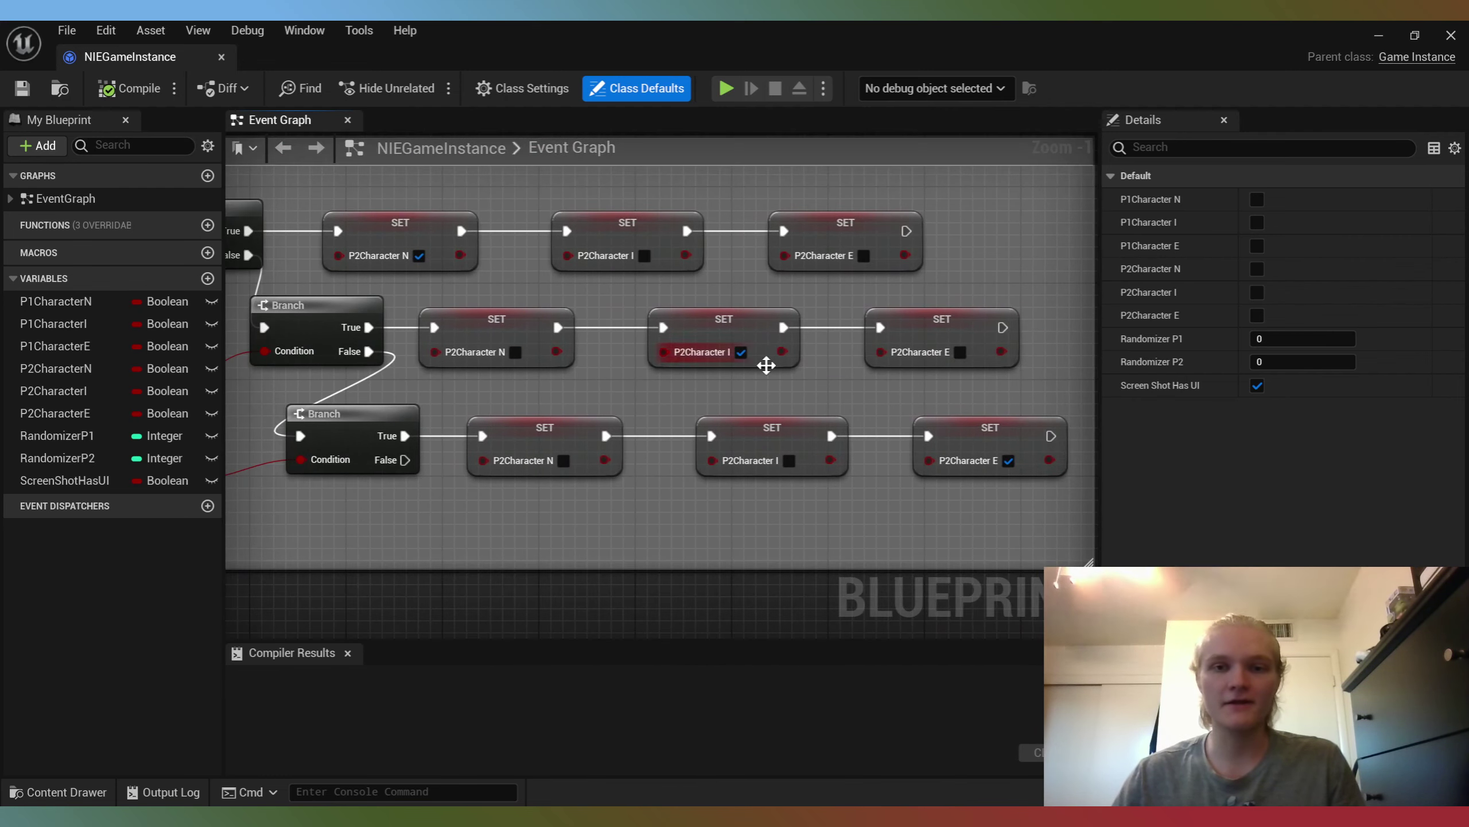
right_click_drag(777, 381, 846, 256)
scroll(754, 352, "down", 2)
right_click_drag(754, 351, 849, 488)
scroll(847, 250, "down", 5)
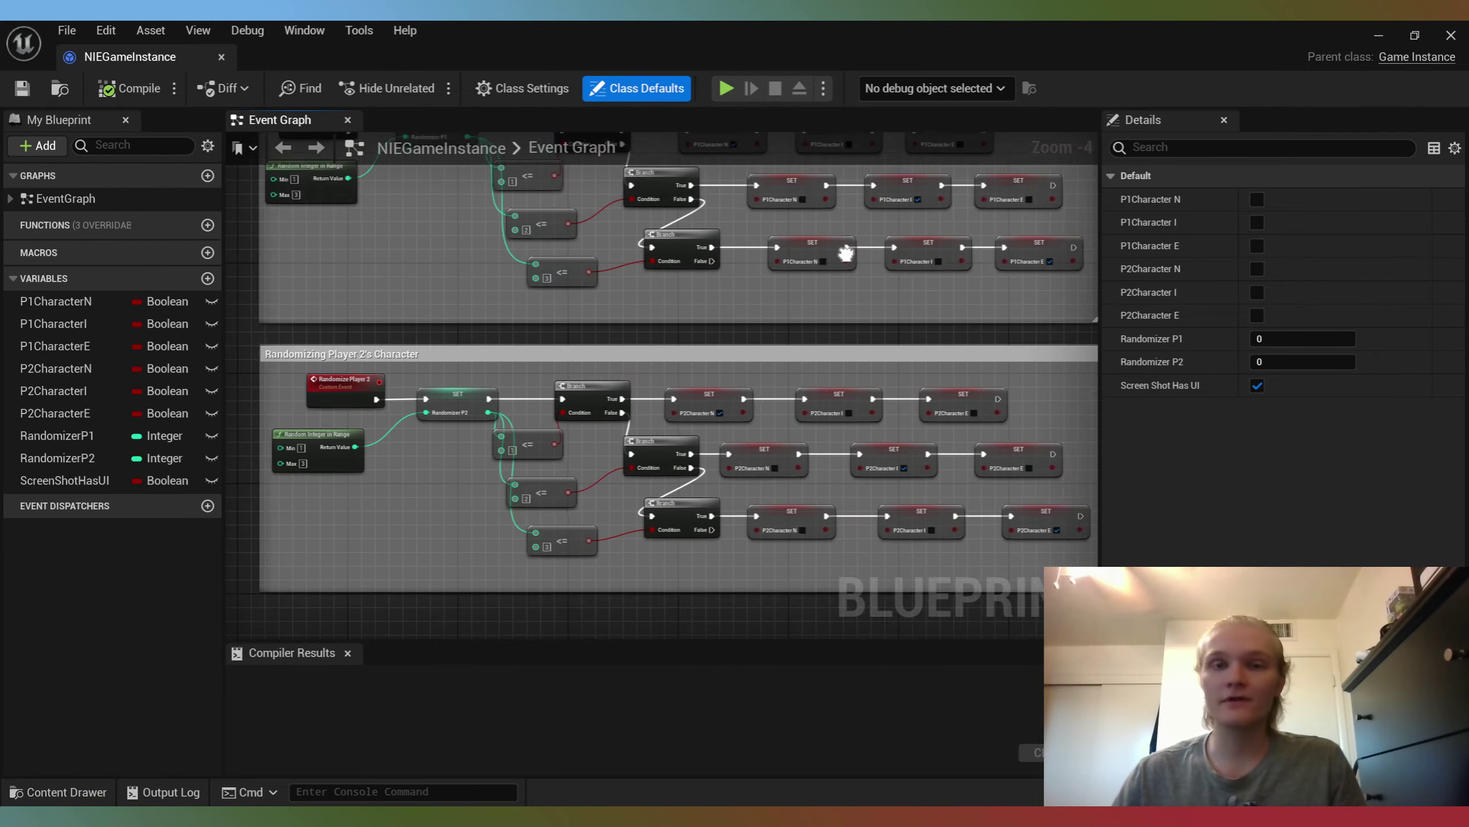
right_click_drag(525, 329, 649, 374)
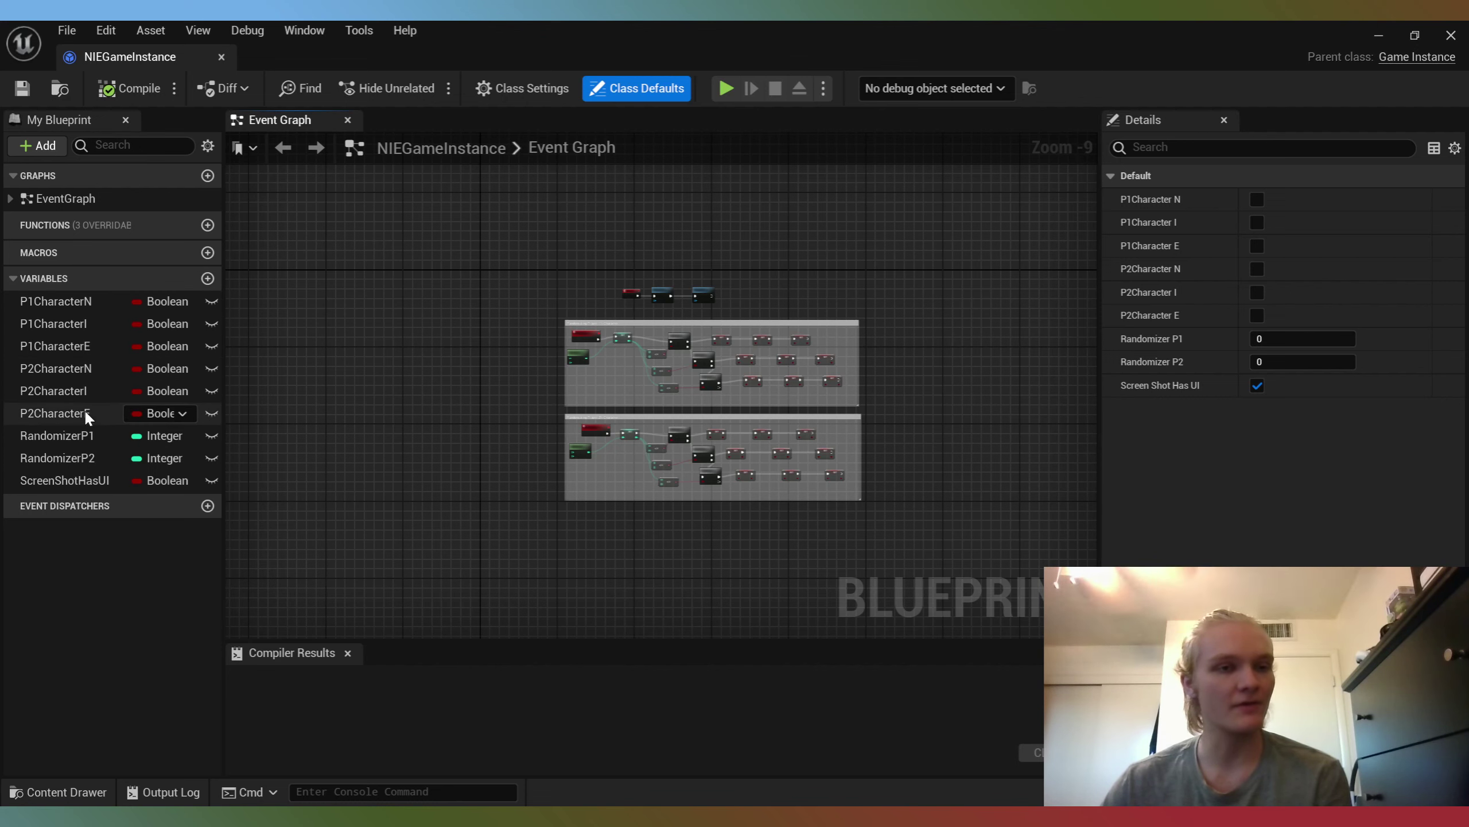
Step: Select the RandomizerP1 variable and pan back across both players' randomizing nodes
left_click(64, 440)
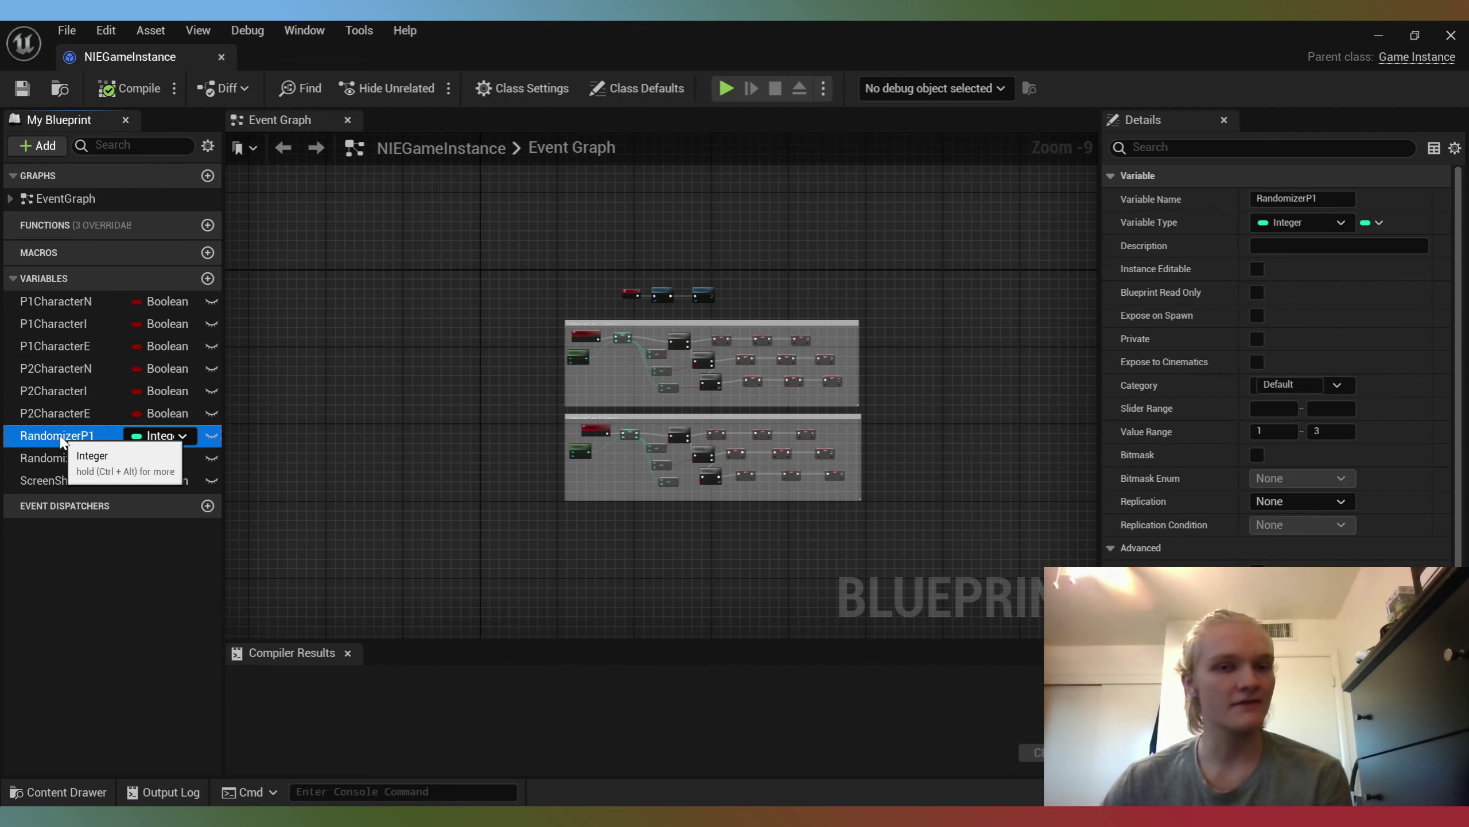
scroll(410, 394, "up", 6)
right_click_drag(410, 394, 286, 389)
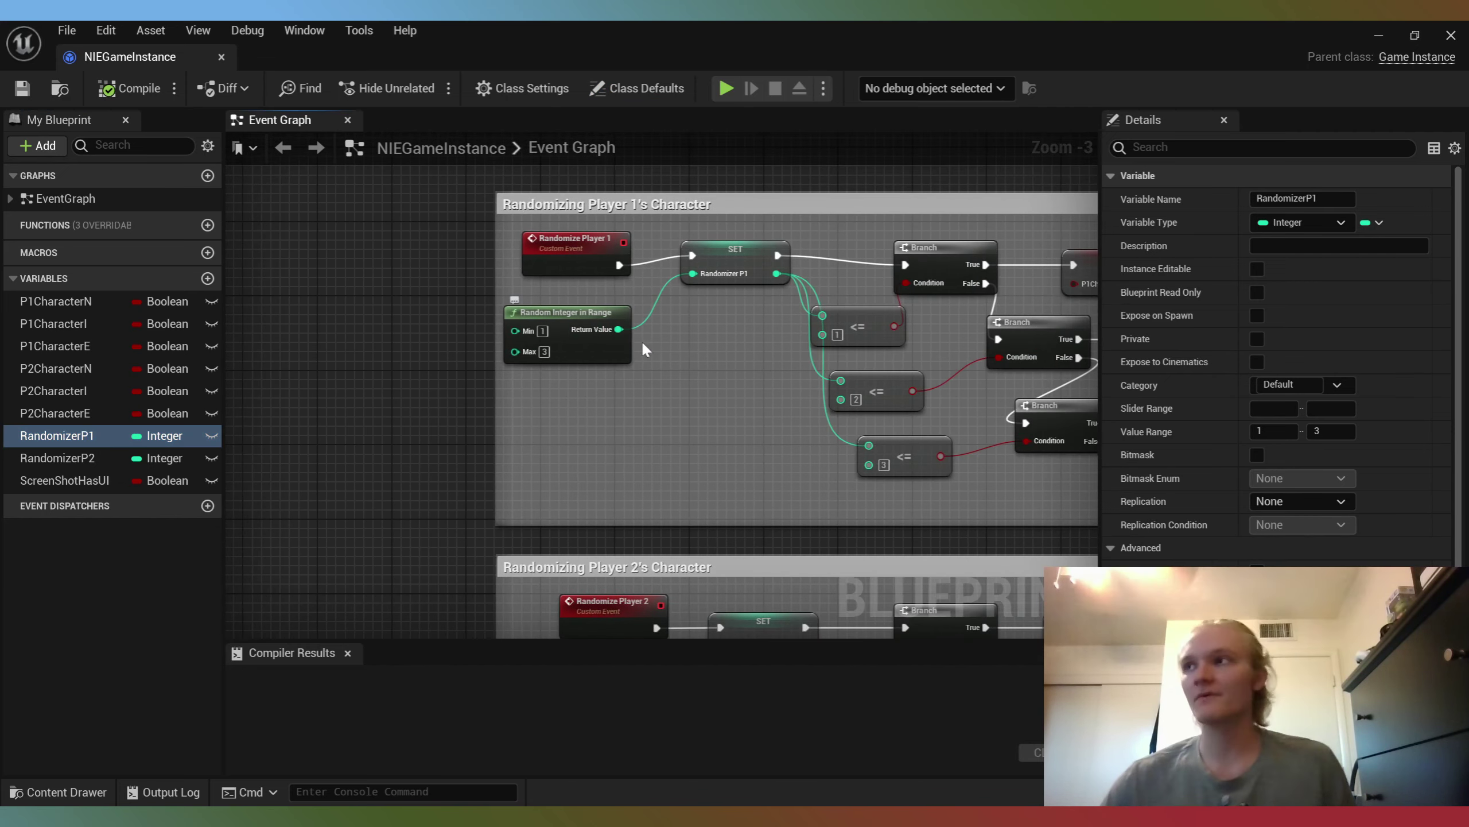
right_click_drag(728, 401, 664, 416)
right_click_drag(952, 449, 757, 344)
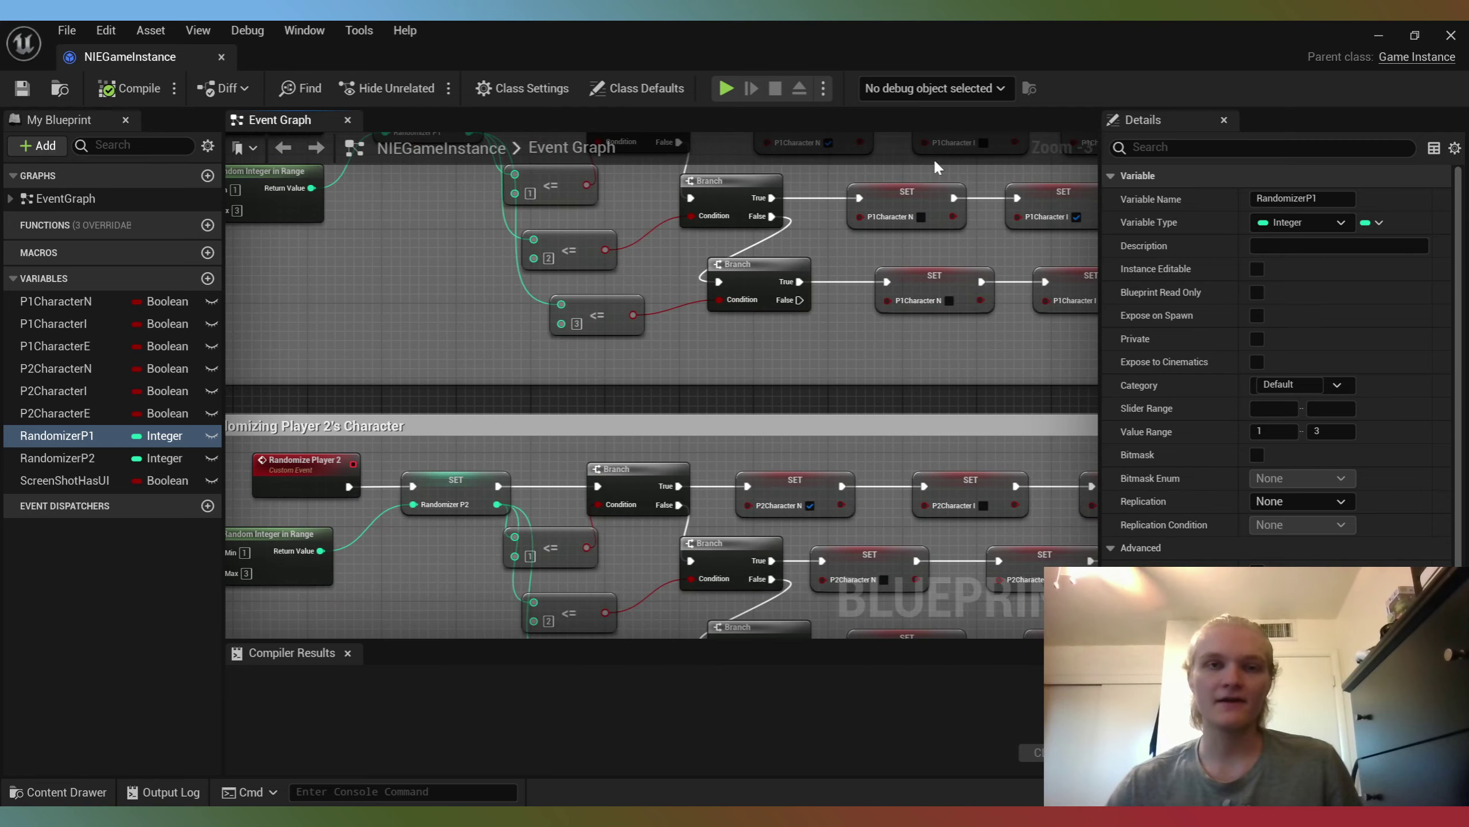
Step: Close the NIEGameInstance editor and open RandomizationLevel from the Levels folder
left_click(221, 57)
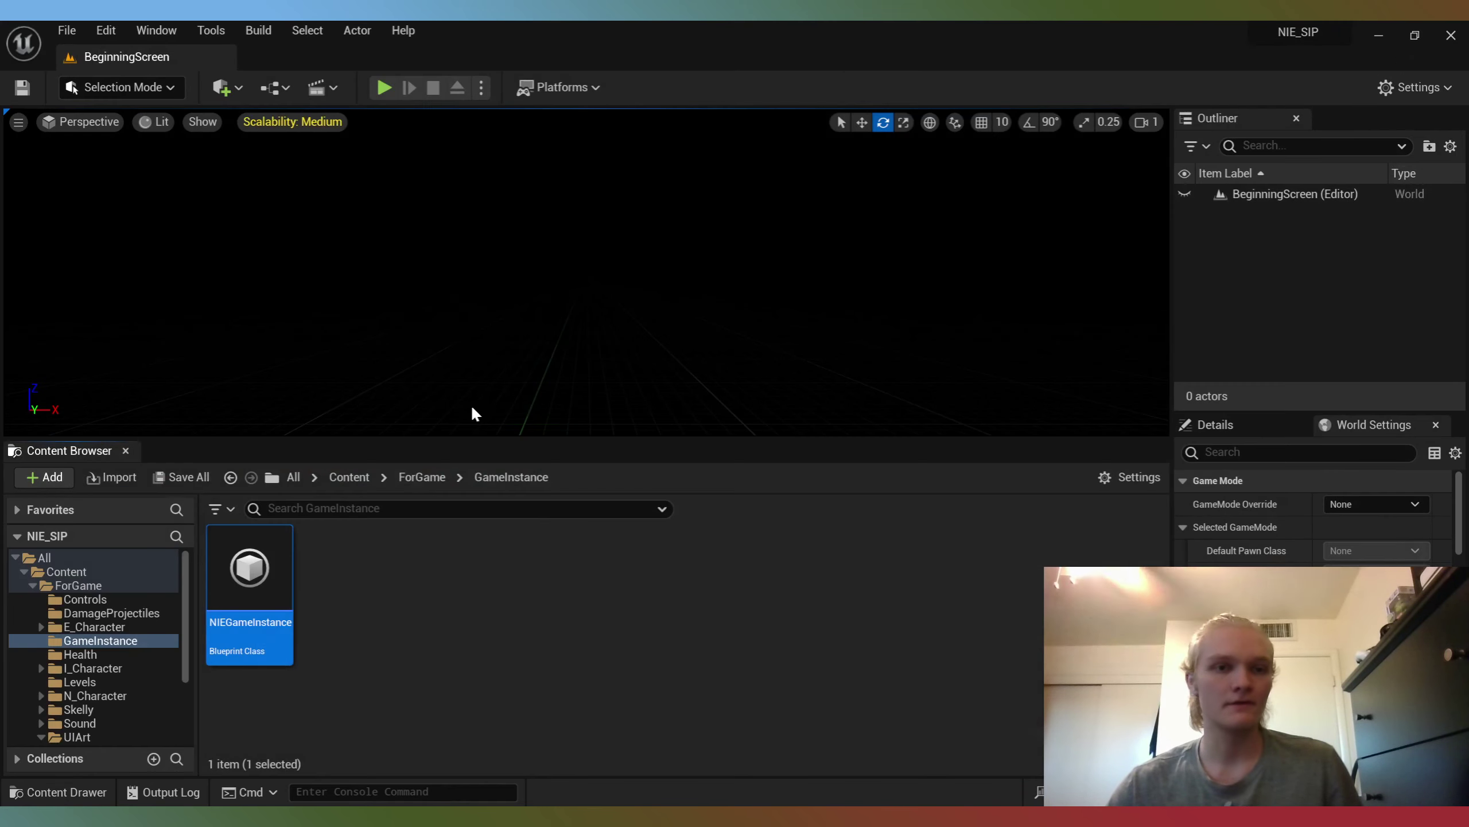
left_click(130, 653)
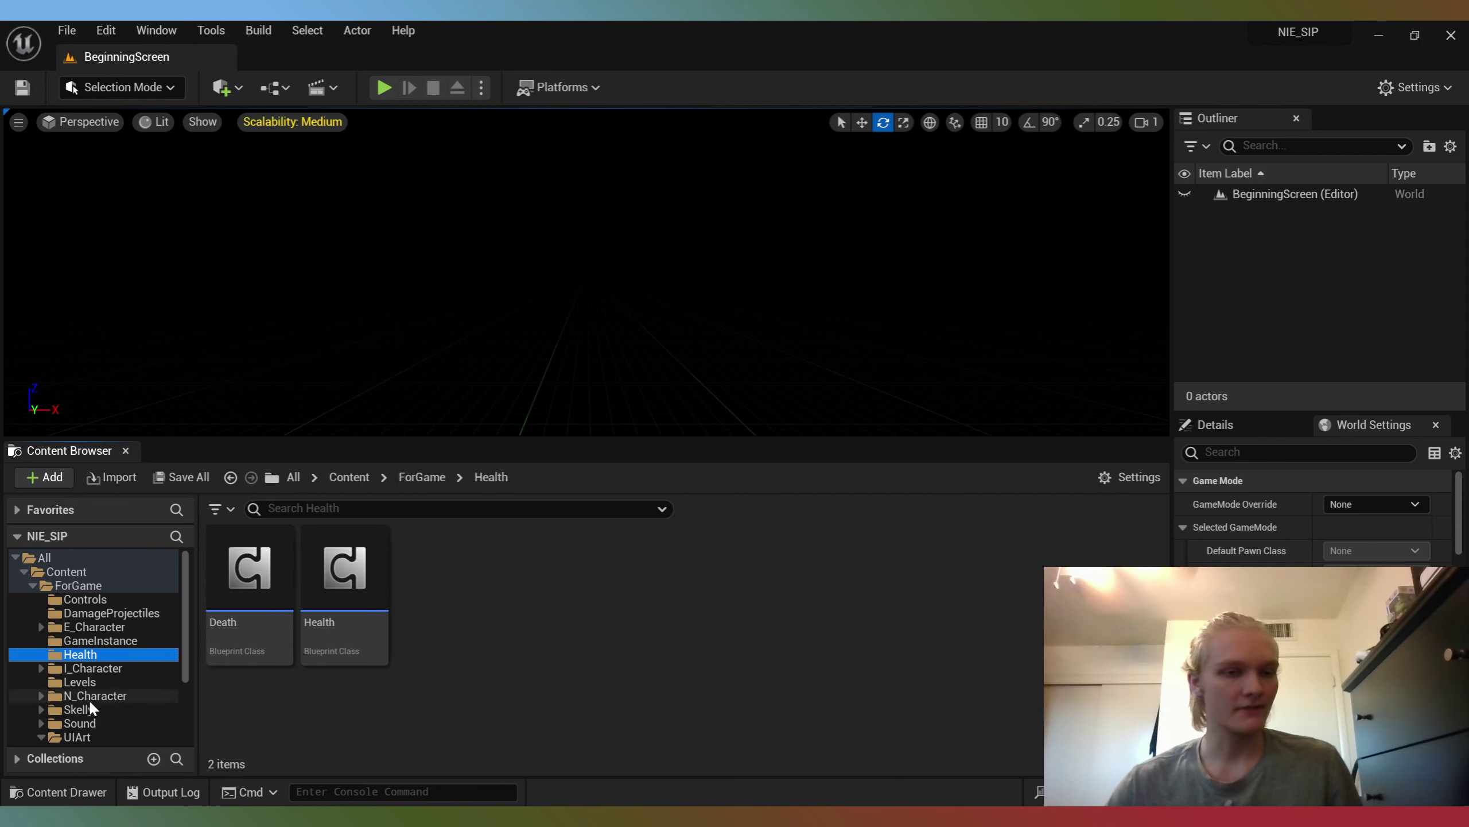
left_click(96, 739)
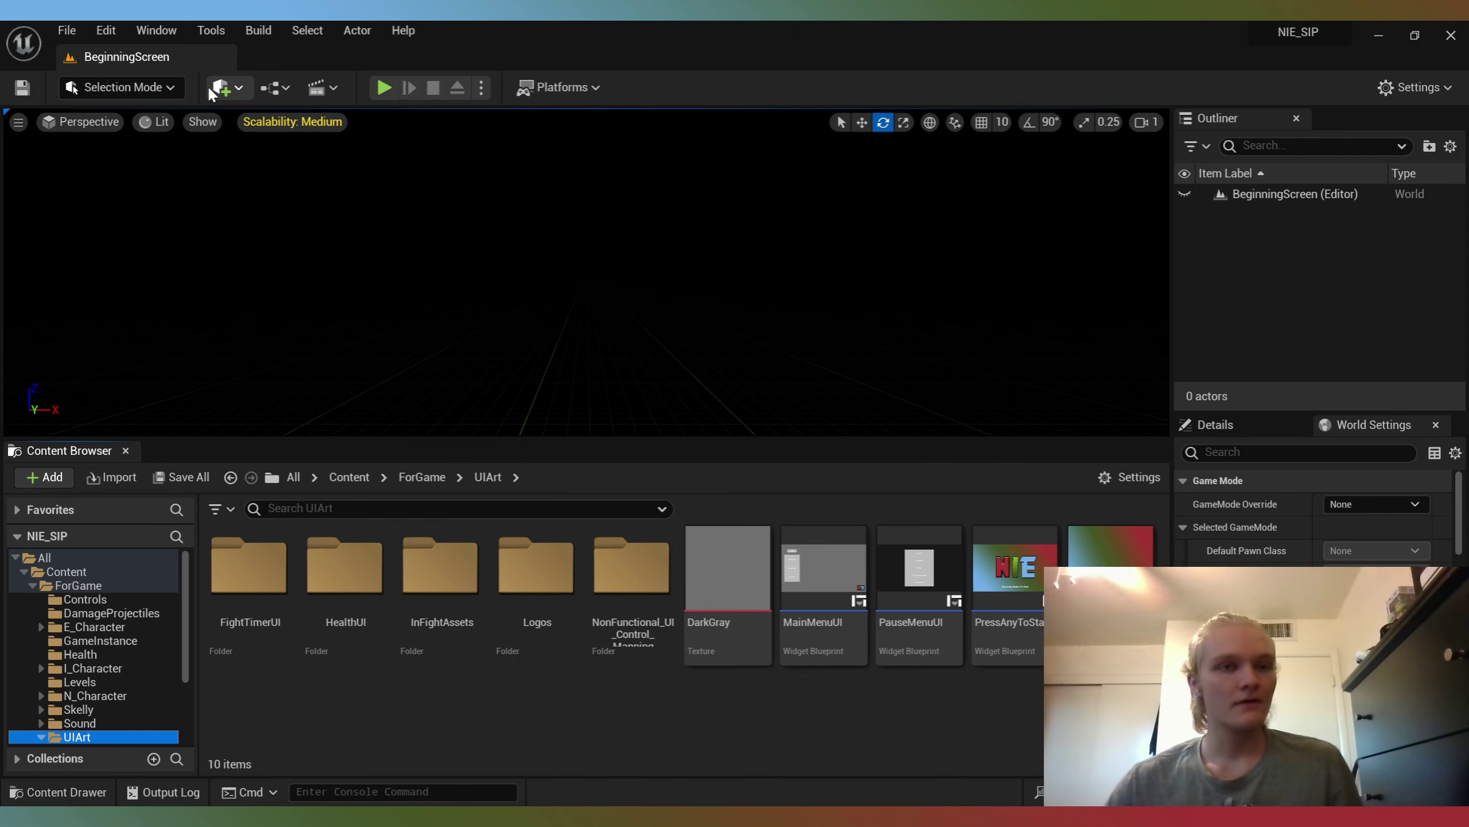
scroll(99, 682, "down", 1)
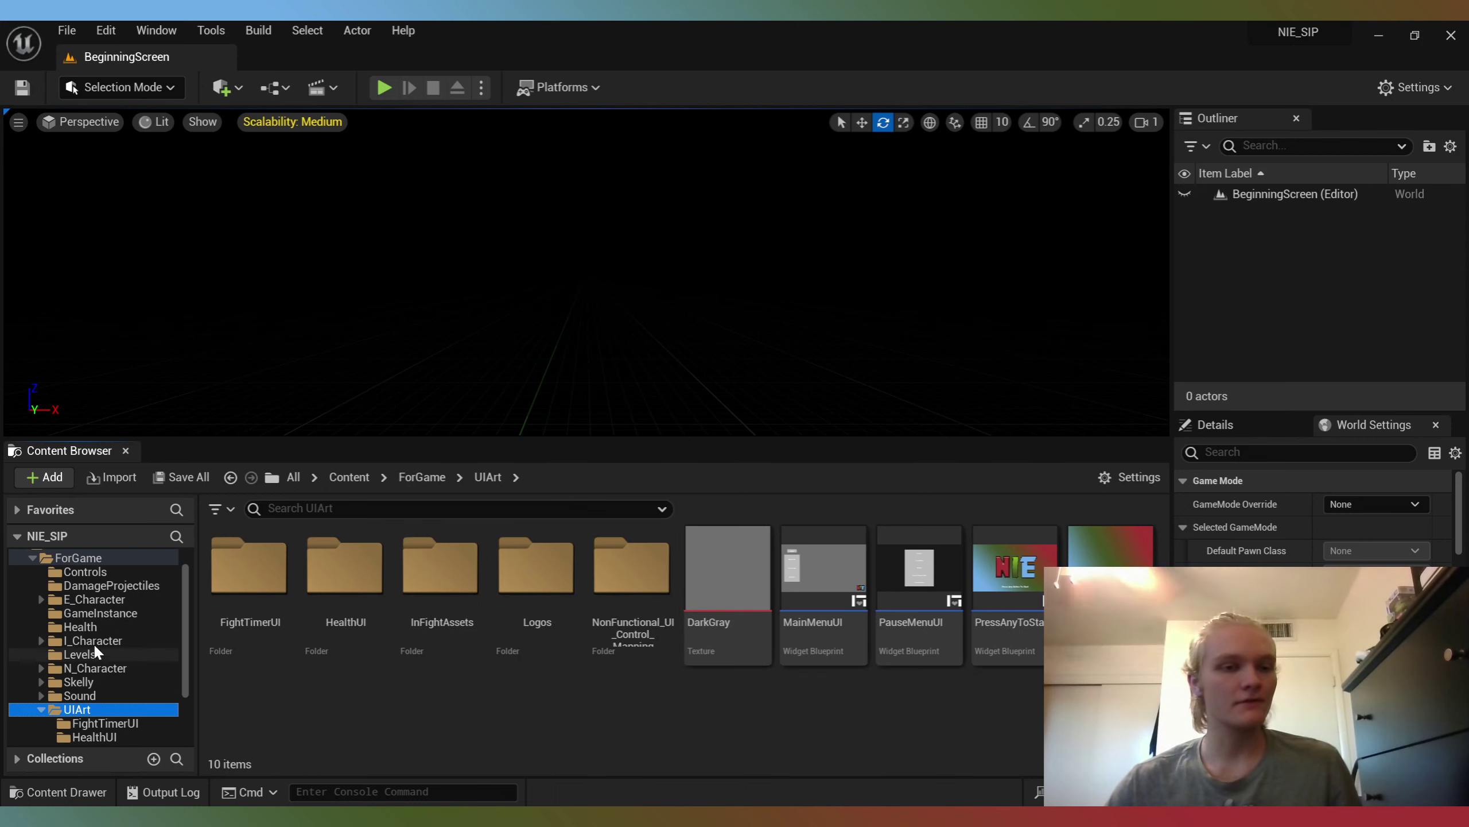
left_click(97, 655)
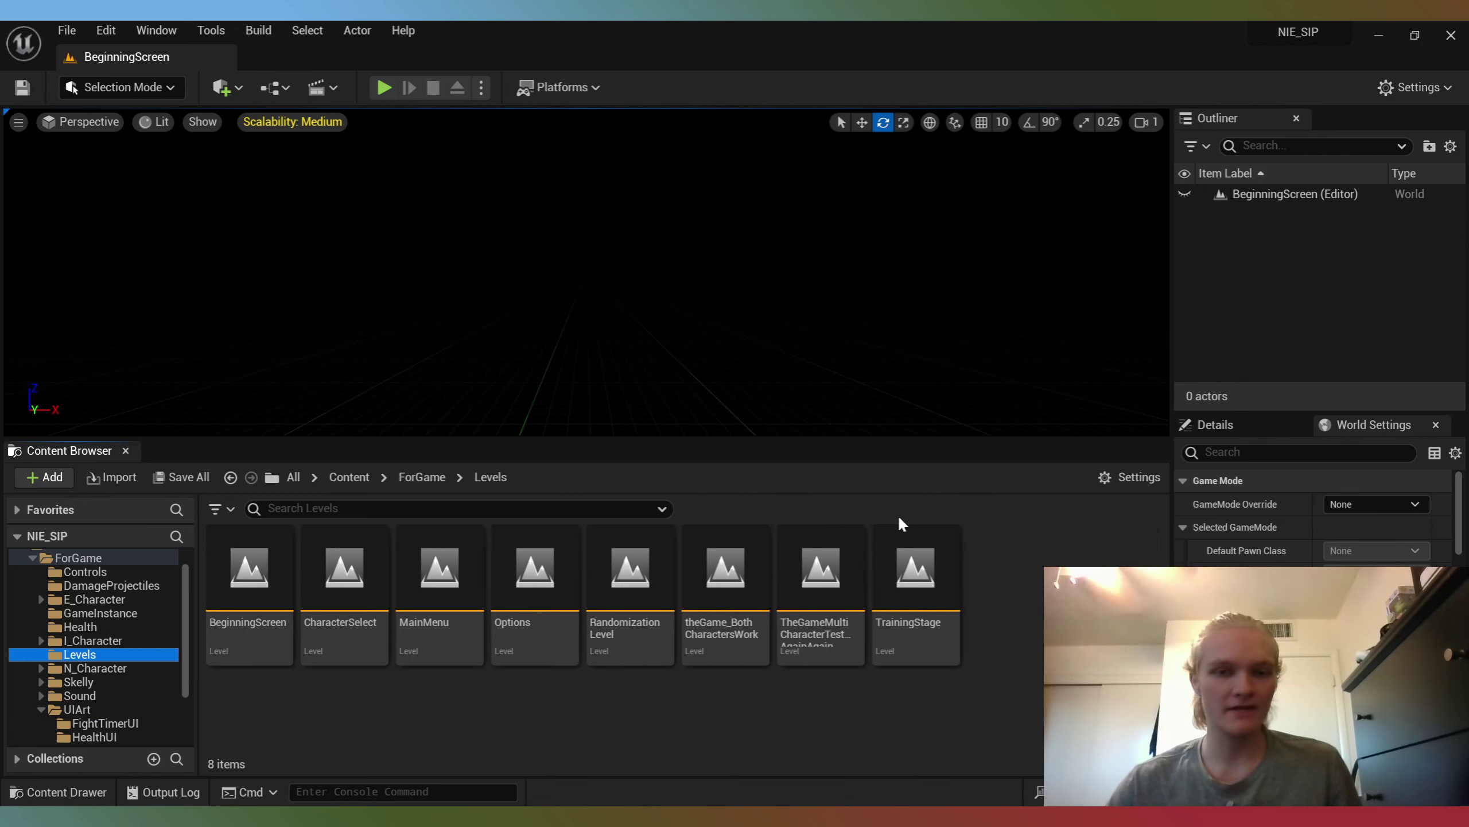
double_click(631, 572)
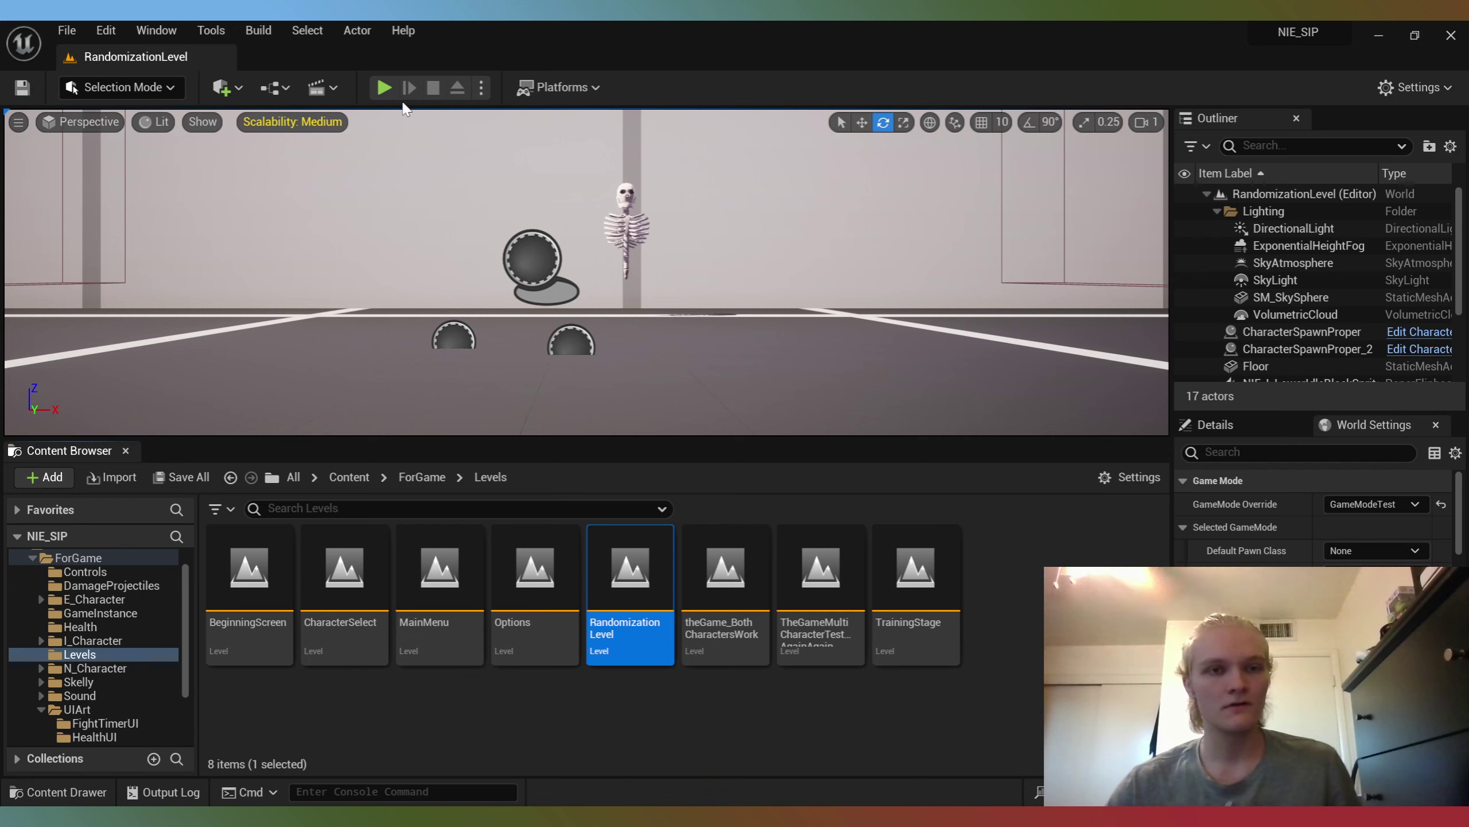
Step: Test-play RandomizationLevel several times, pausing and stopping each session with Escape
left_click(383, 87)
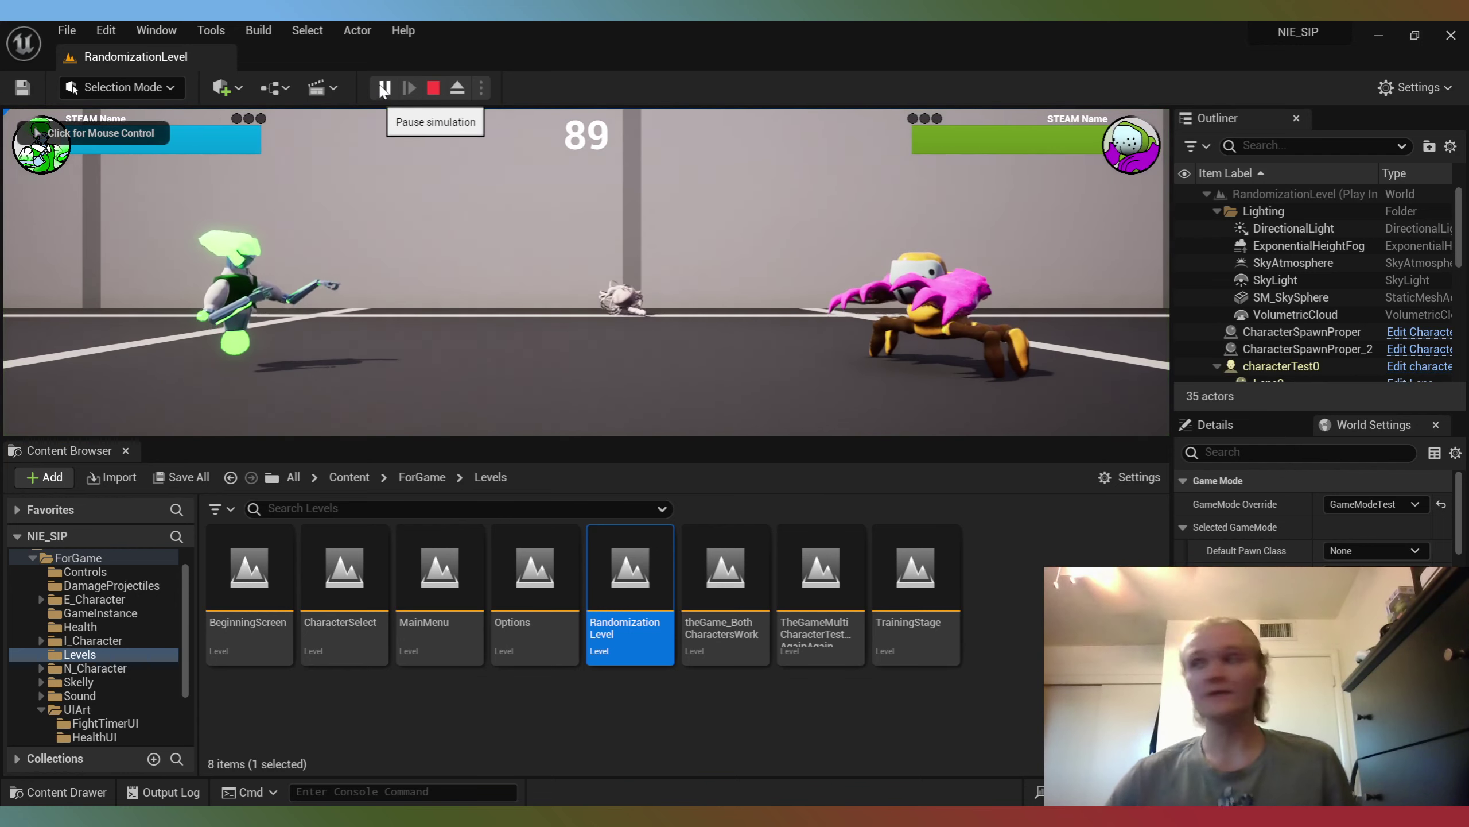
left_click(383, 87)
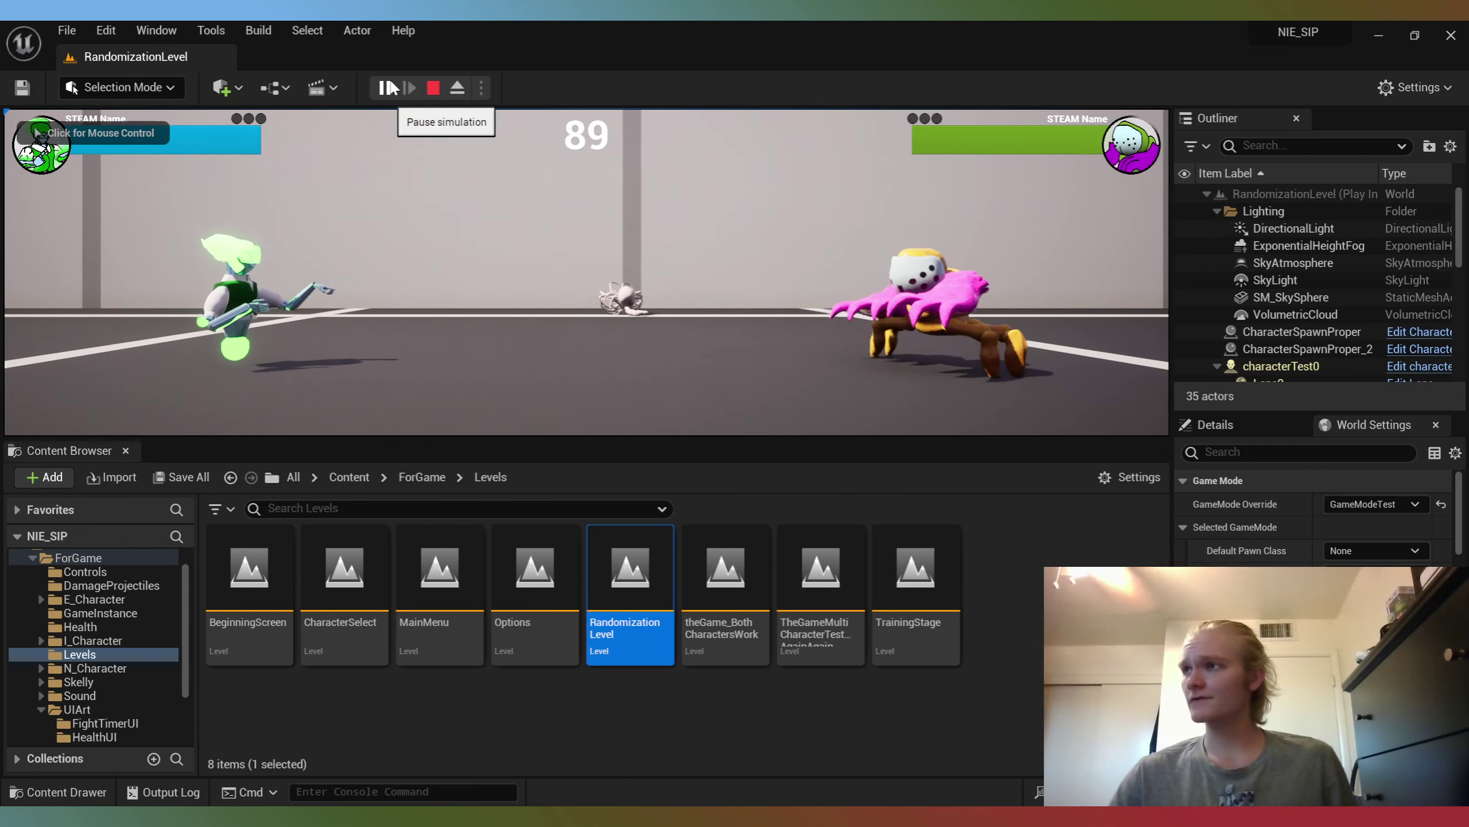
key("Escape")
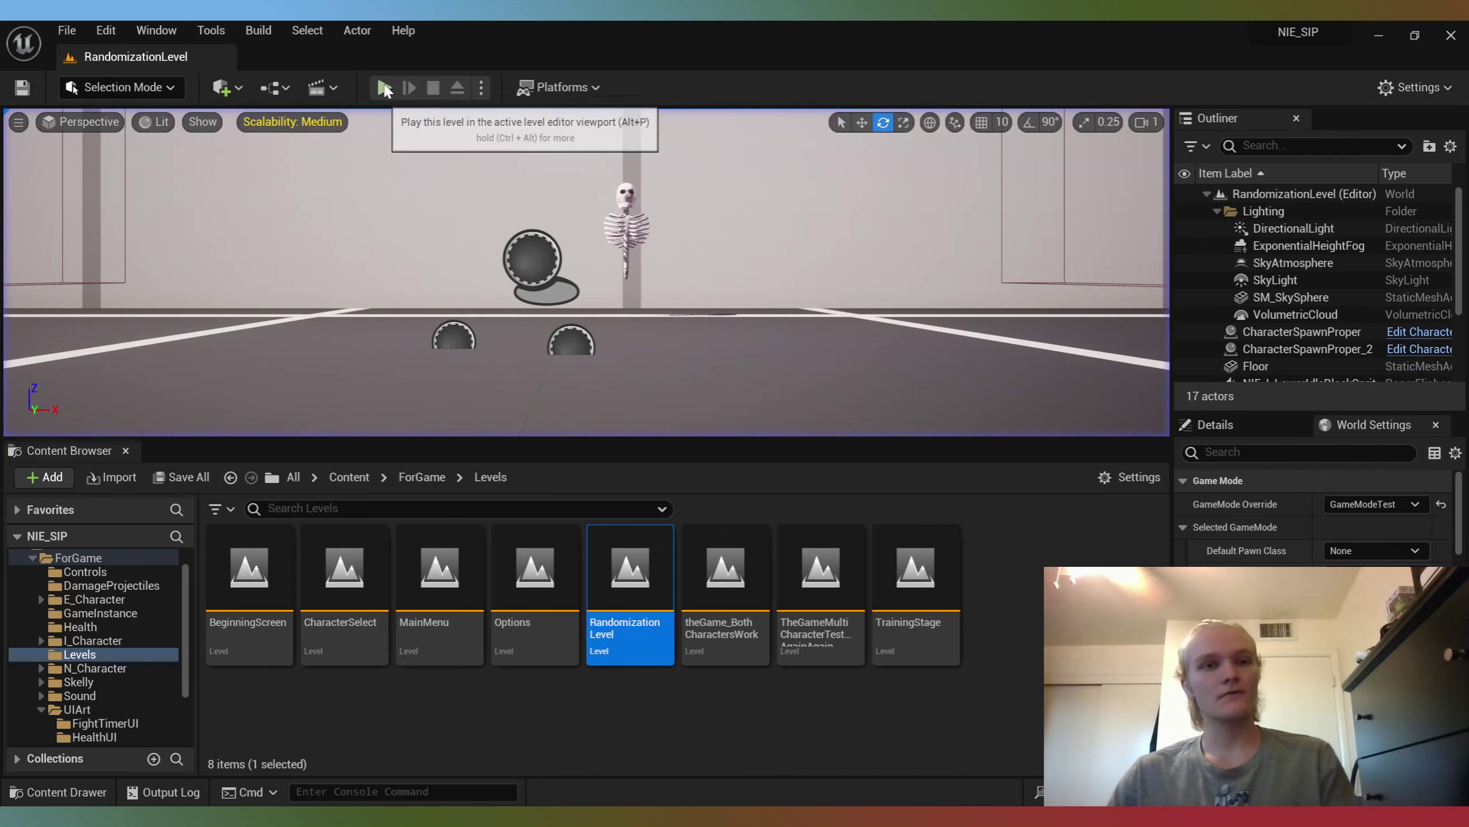
left_click(384, 87)
left_click(383, 87)
key("Escape")
left_click(384, 87)
left_click(384, 87)
key("Escape")
left_click(383, 88)
key("Escape")
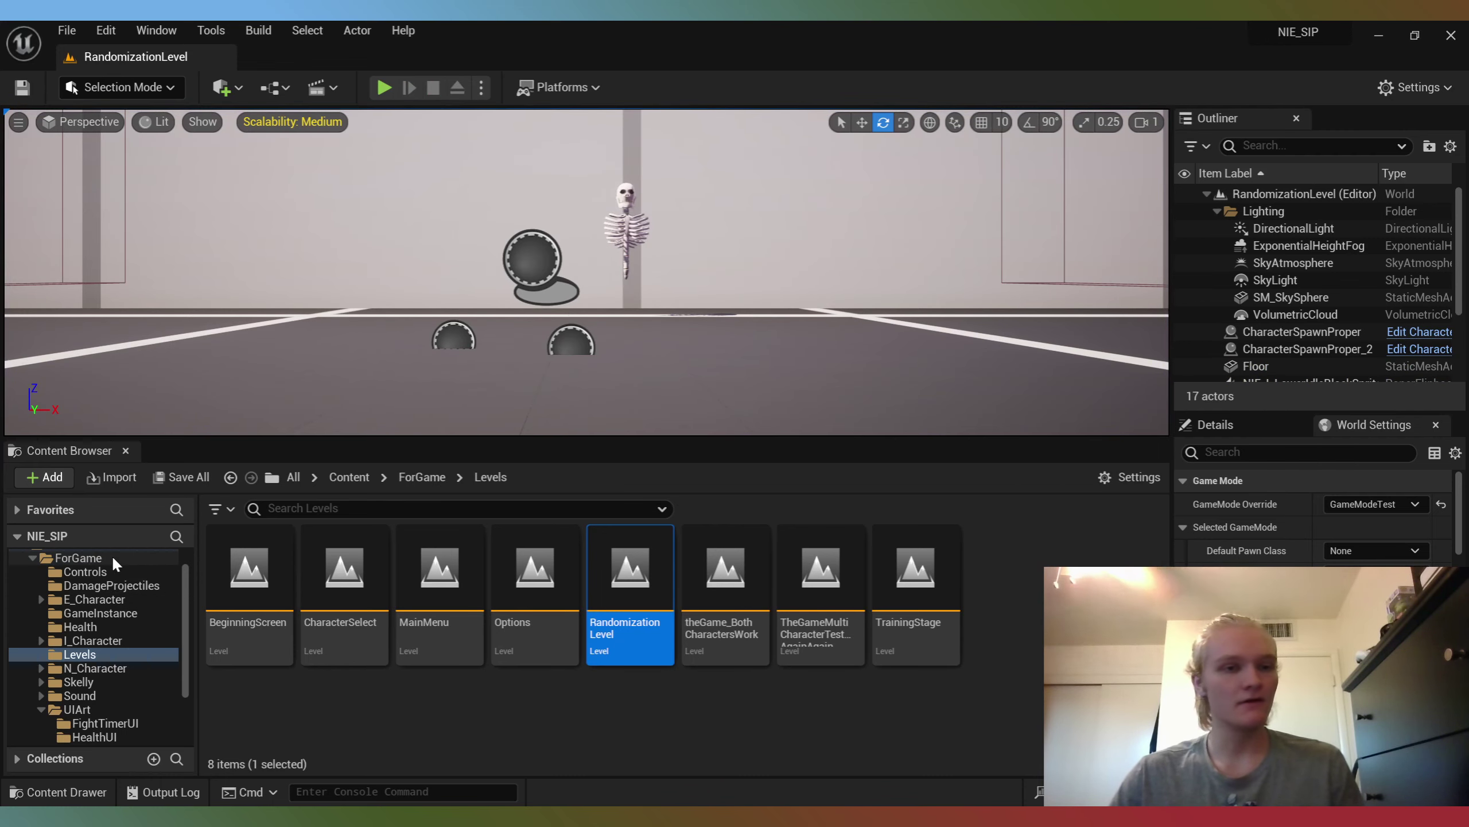
Step: Browse the ForGame, Controls and HealthUI folders, ending in UIArt's FightTimerUI folder
left_click(151, 556)
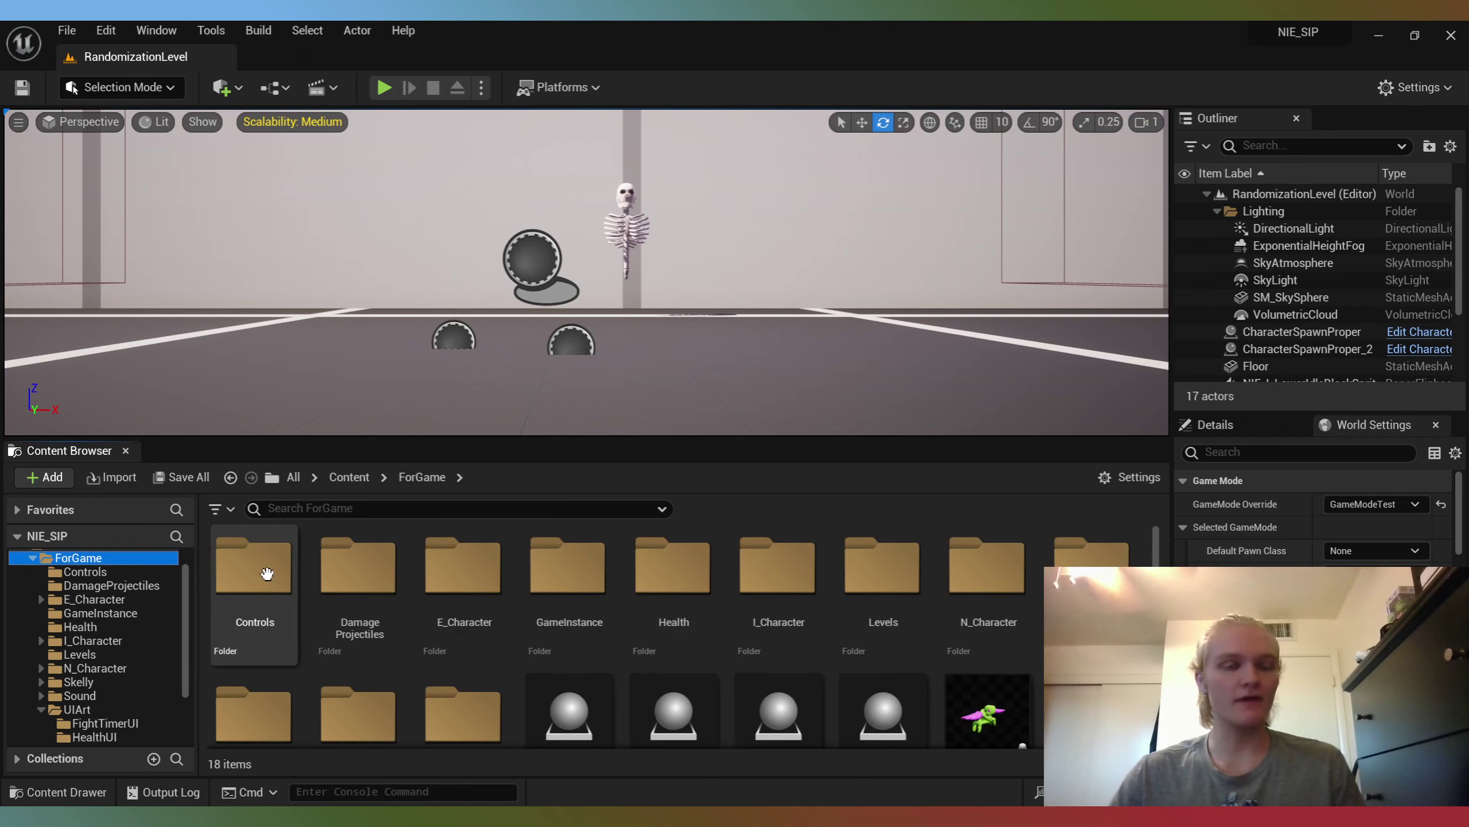
left_click(87, 571)
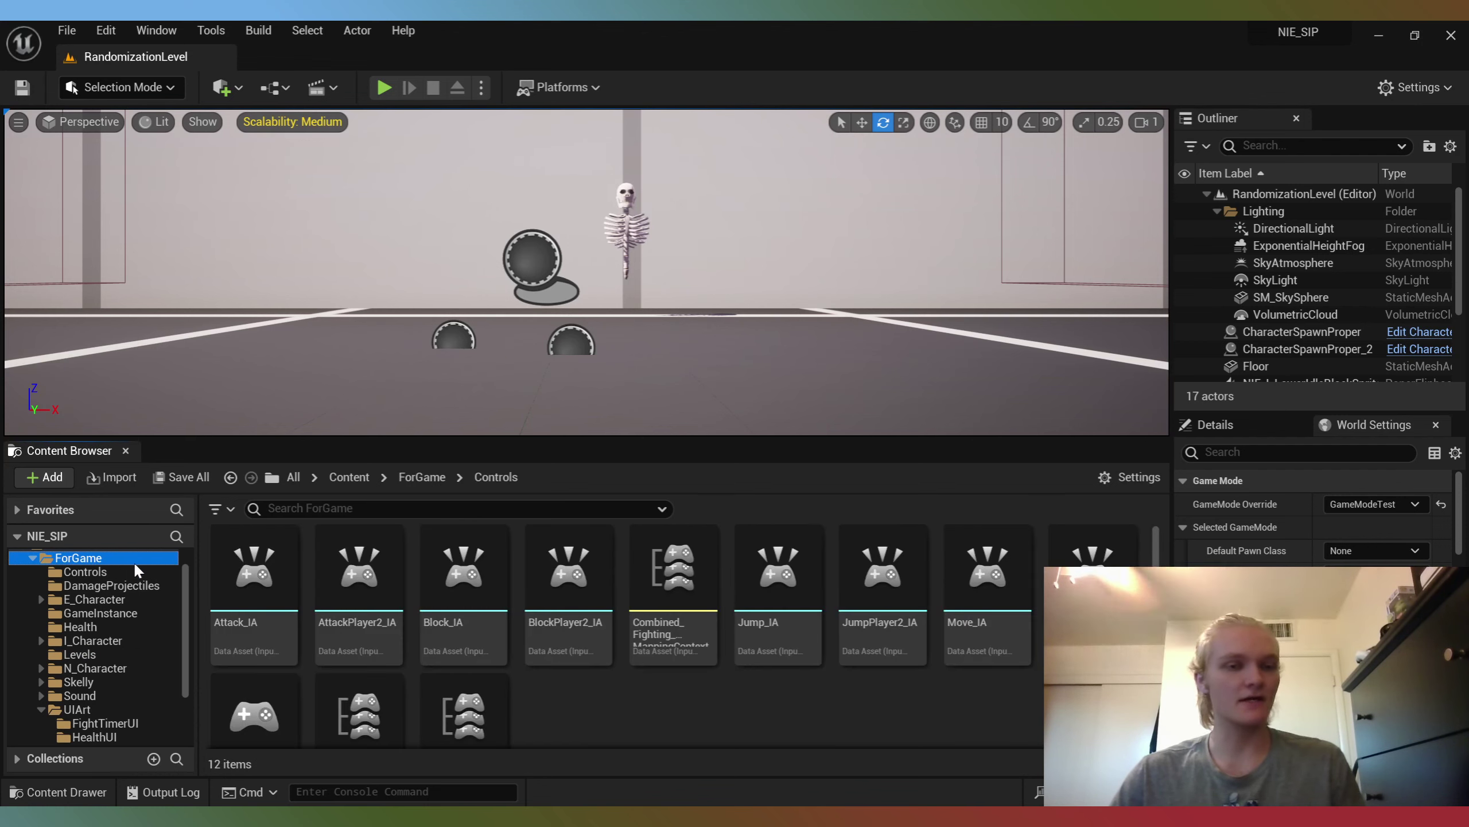
left_click(133, 560)
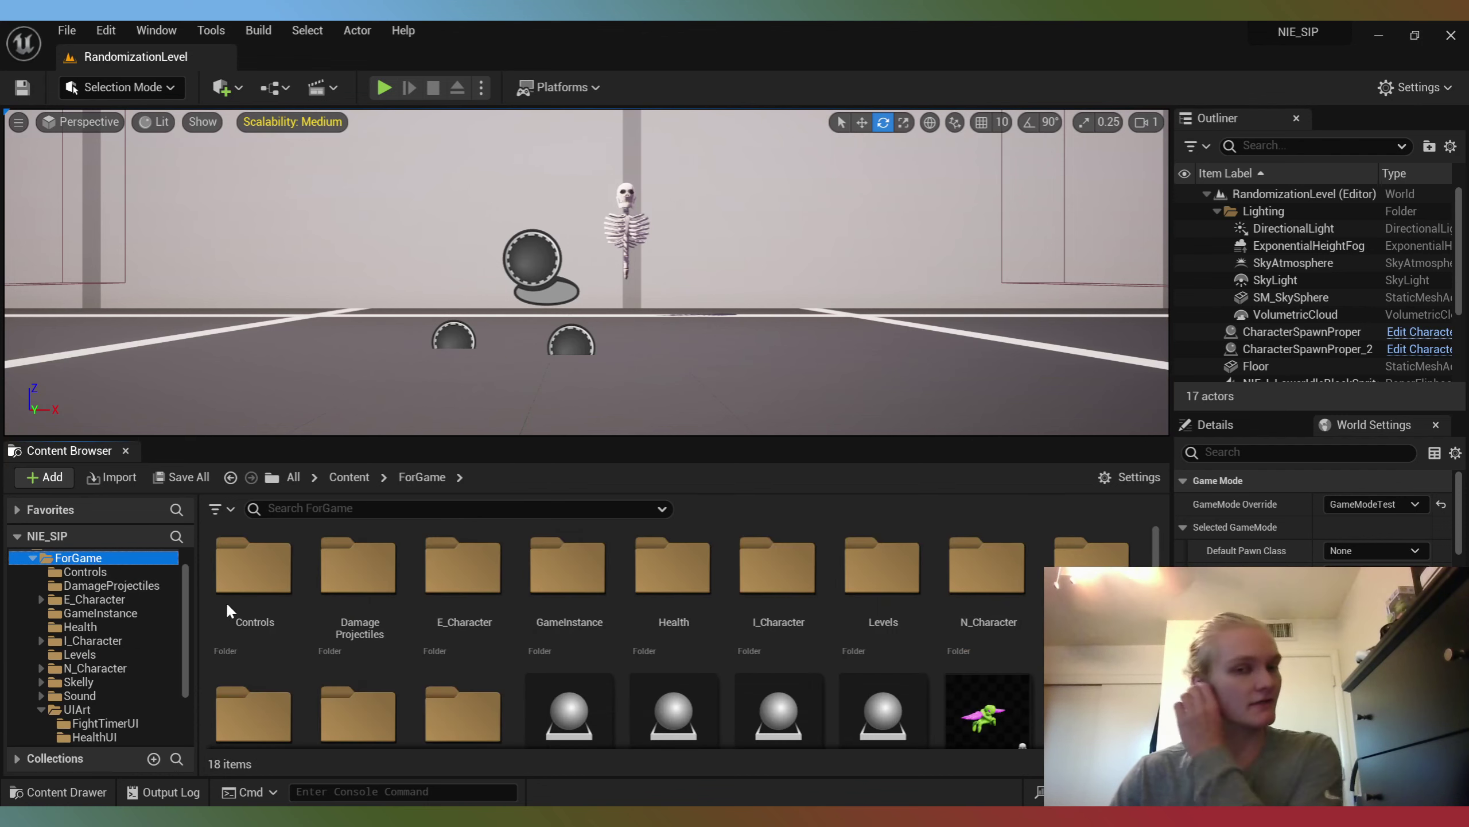
left_click(125, 735)
left_click(127, 721)
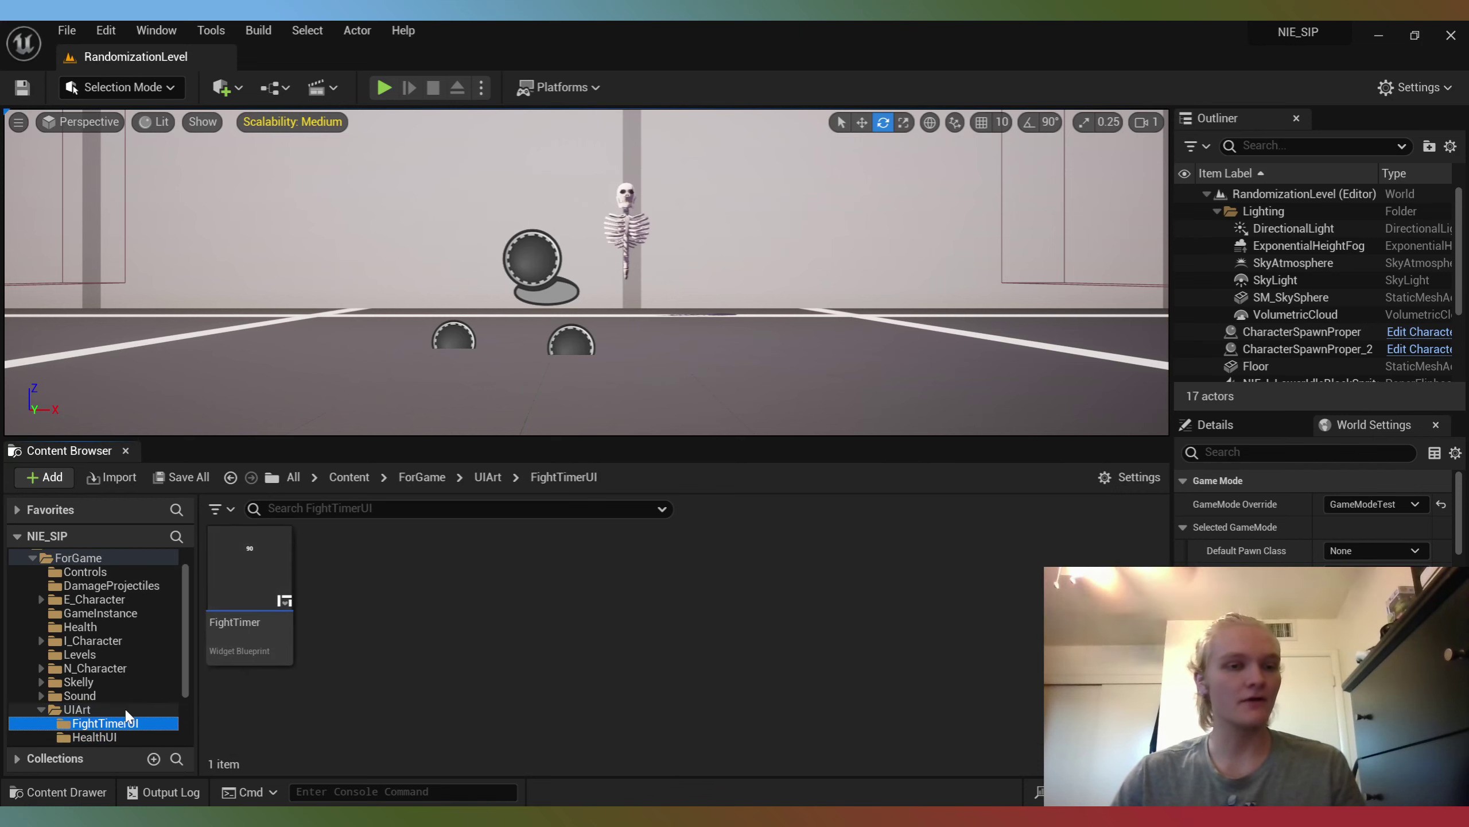
Step: Open the FightTimer widget blueprint and bring its event graph's timer setup nodes into view
double_click(254, 584)
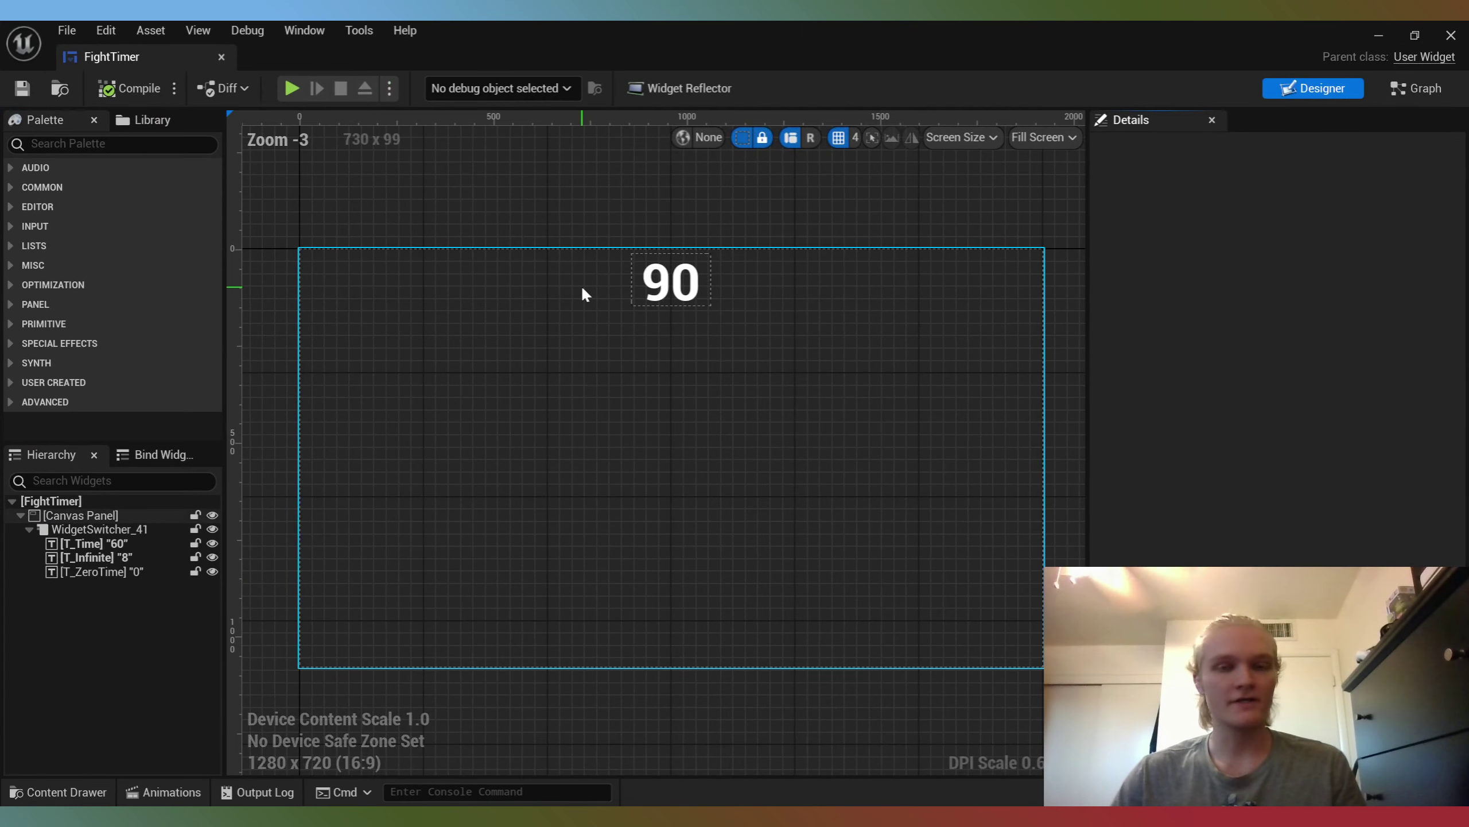
scroll(584, 289, "up", 2)
left_click(682, 283)
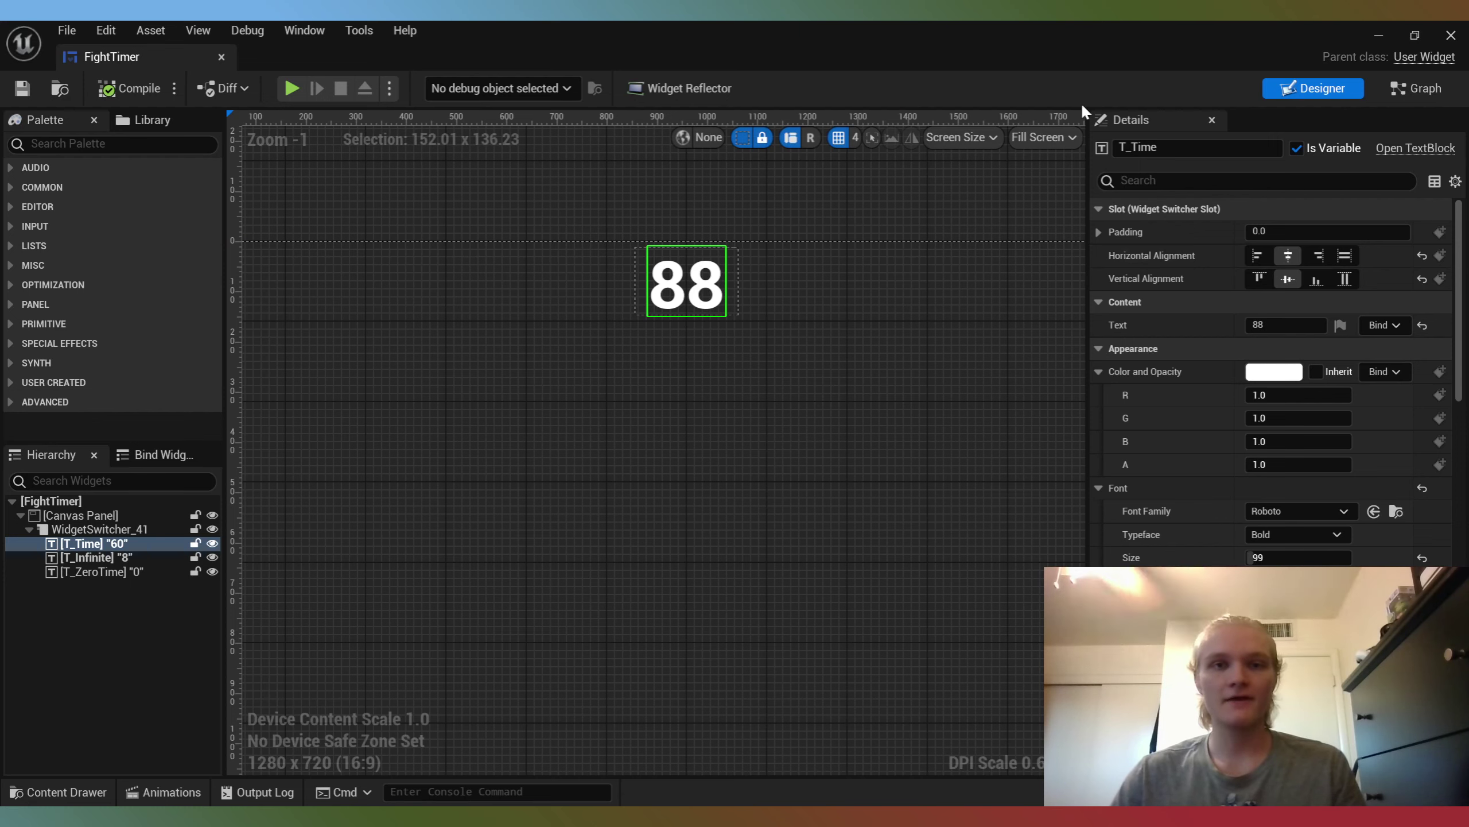
left_click(1391, 95)
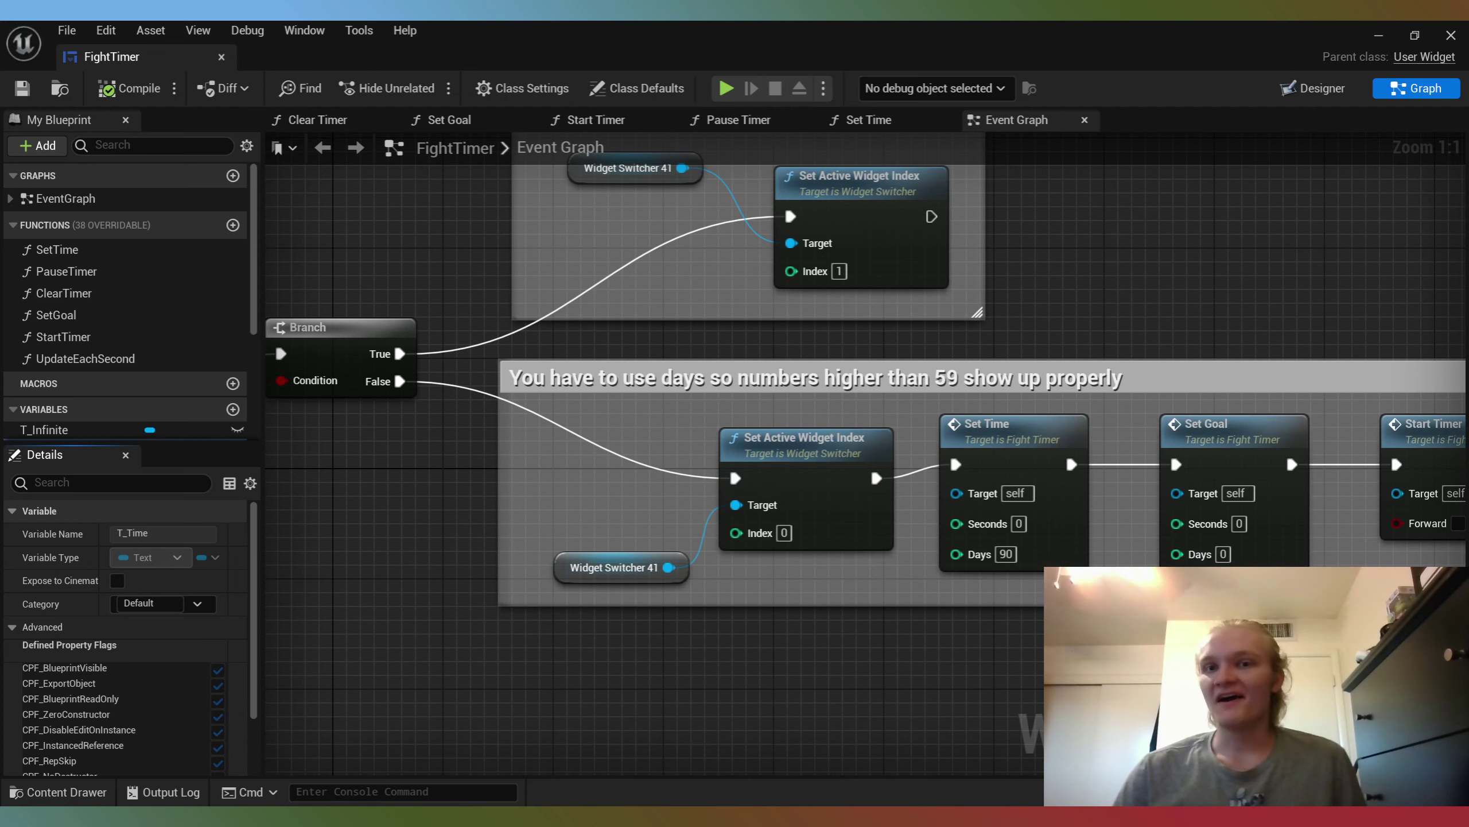
right_click_drag(1053, 616, 1040, 586)
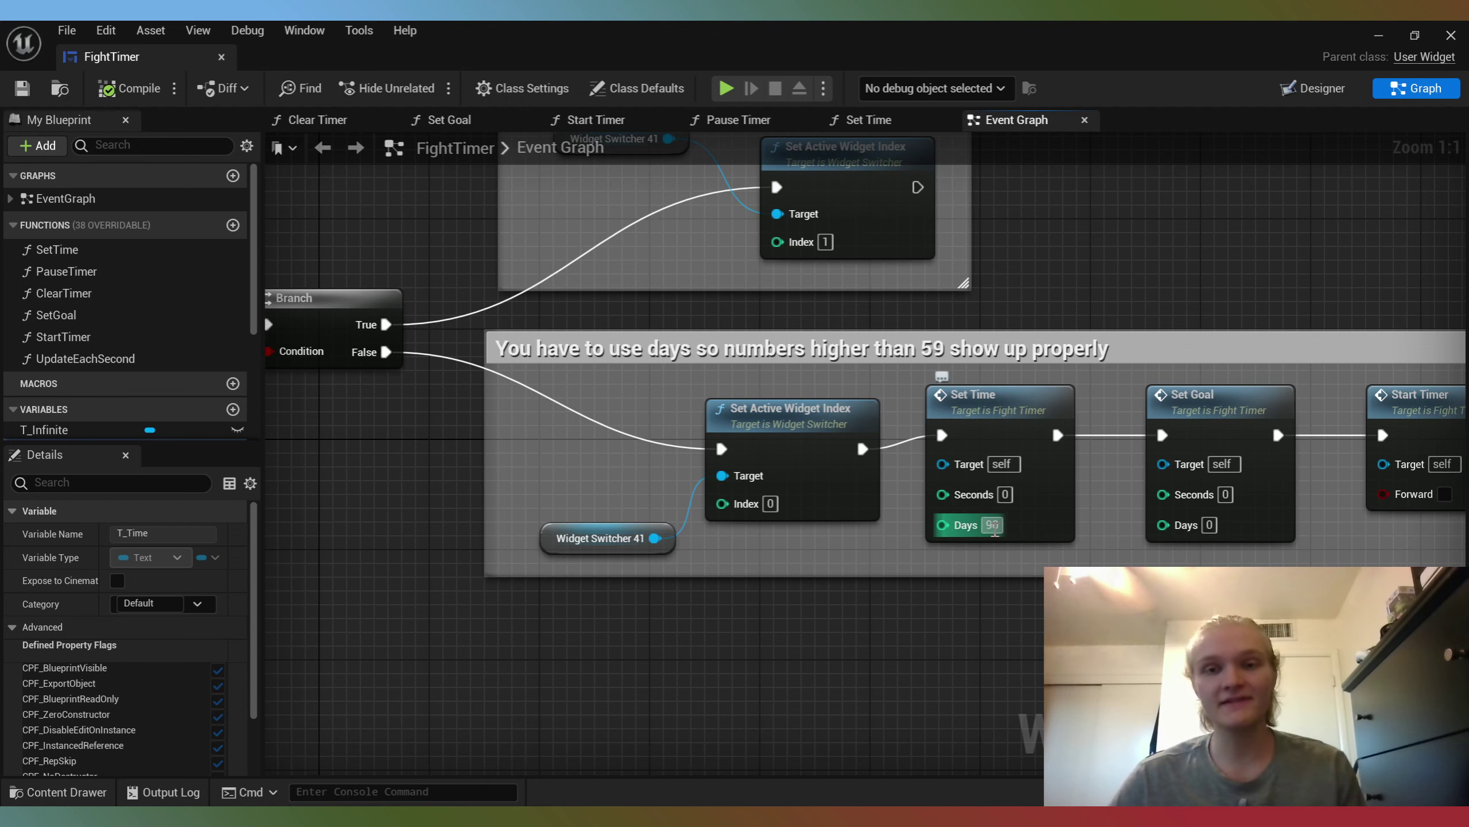
Step: Change the Set Time node's Days from 90 to 5, then compile and save FightTimer
left_click_drag(964, 524, 1016, 535)
left_click(976, 591)
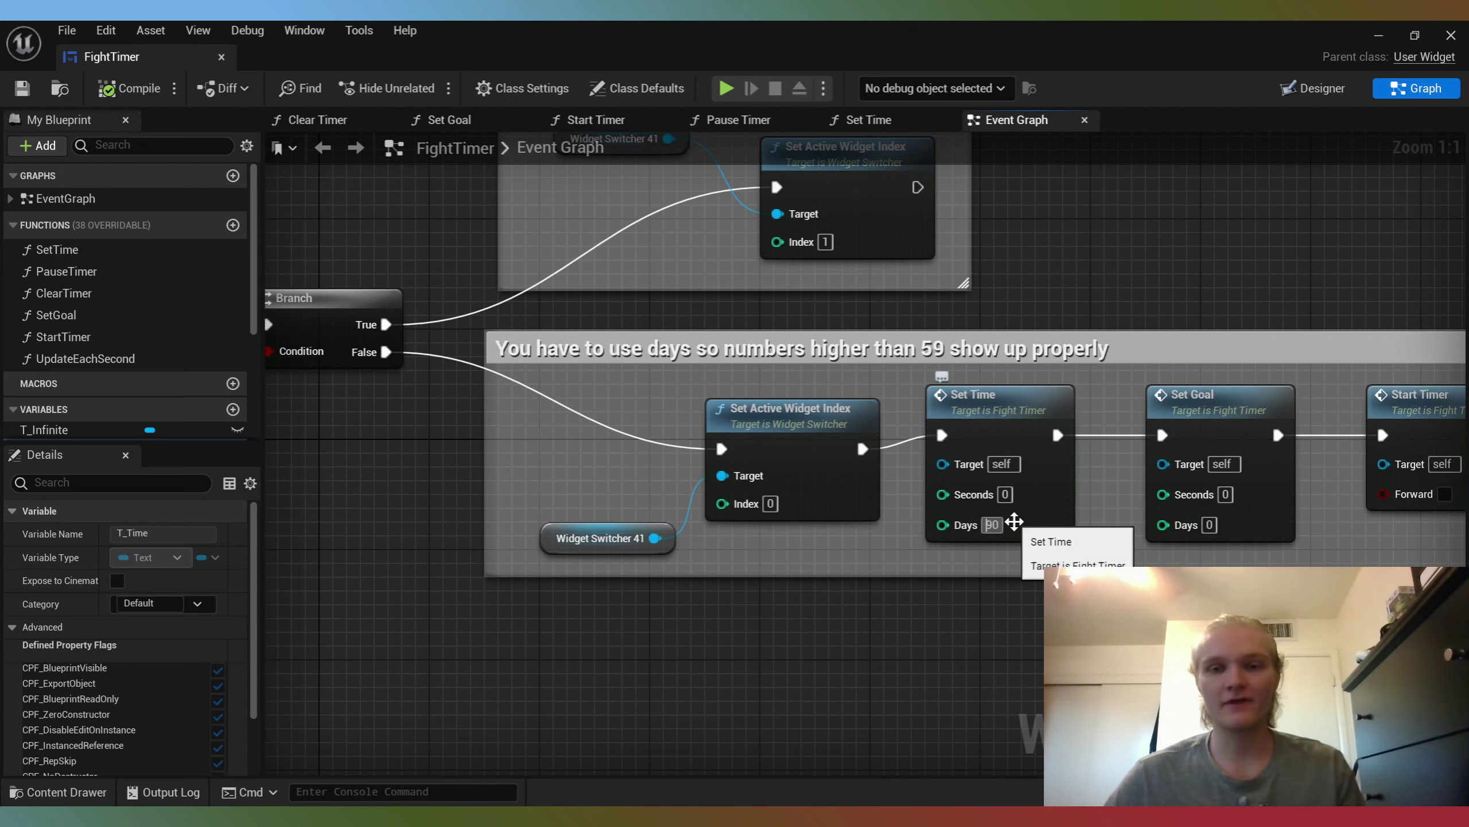
key("BackSpace")
key("BackSpace")
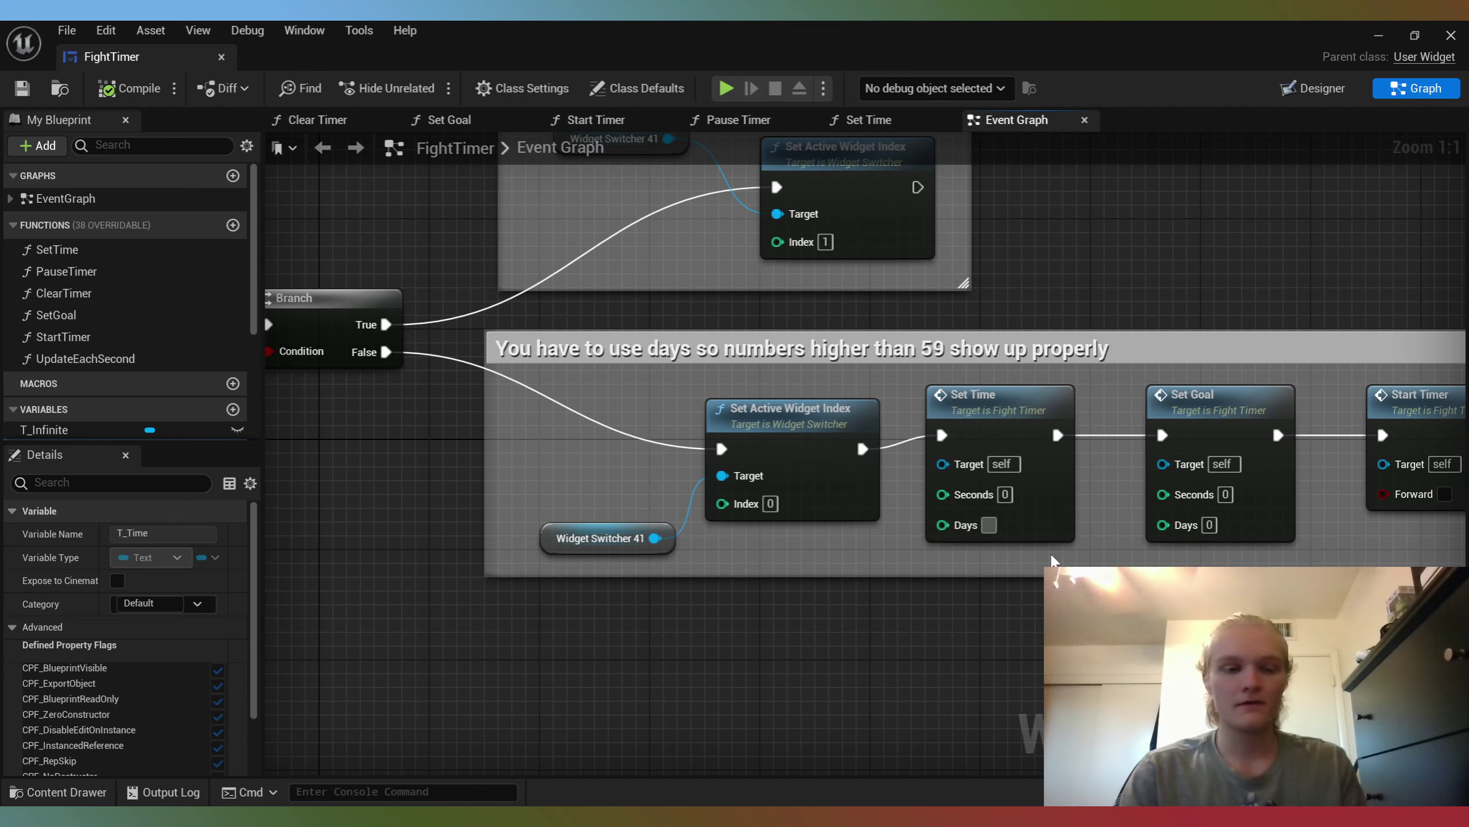
type("5")
key("Return")
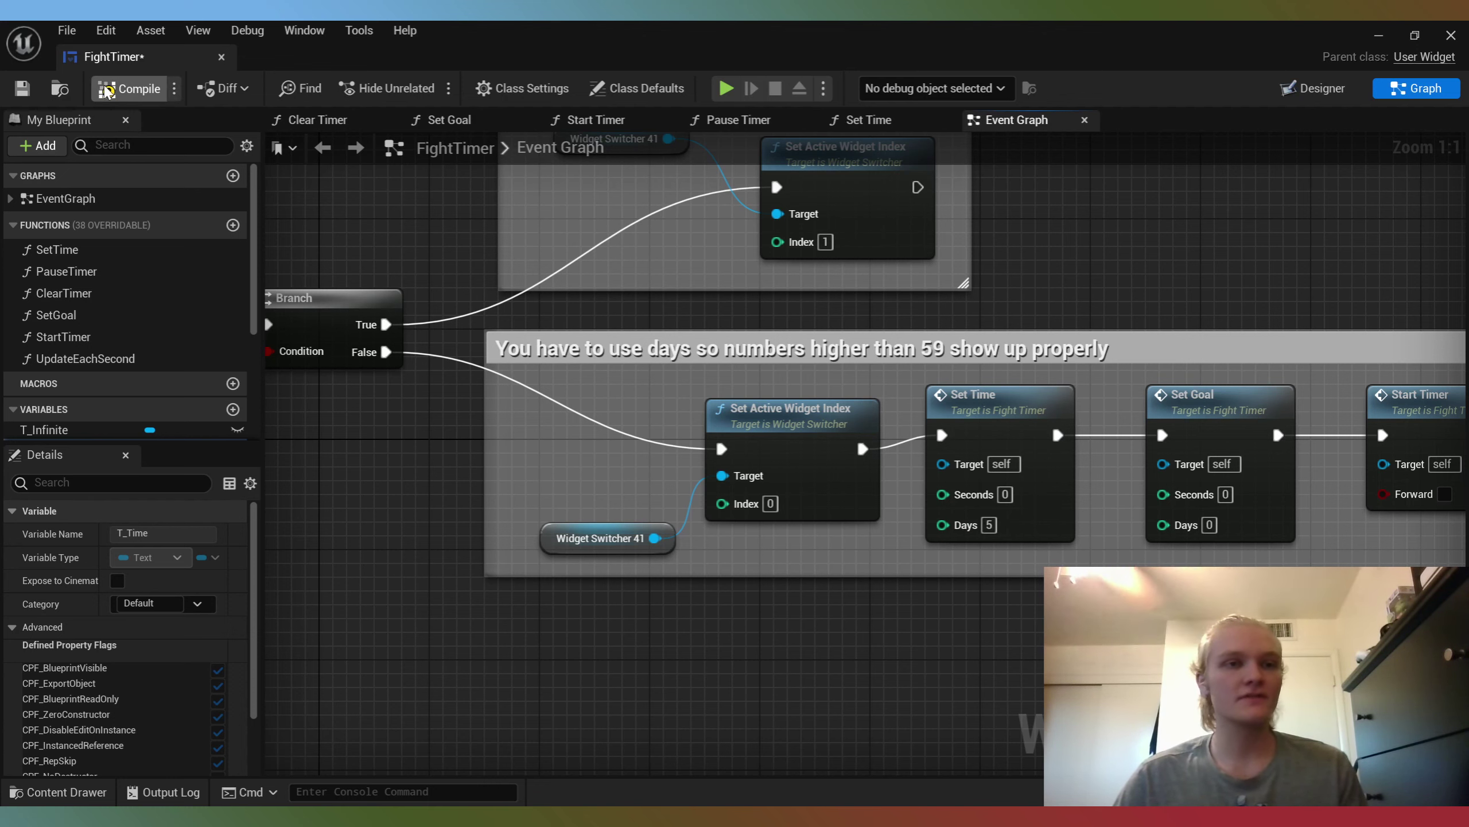
left_click(129, 88)
key("ctrl+s")
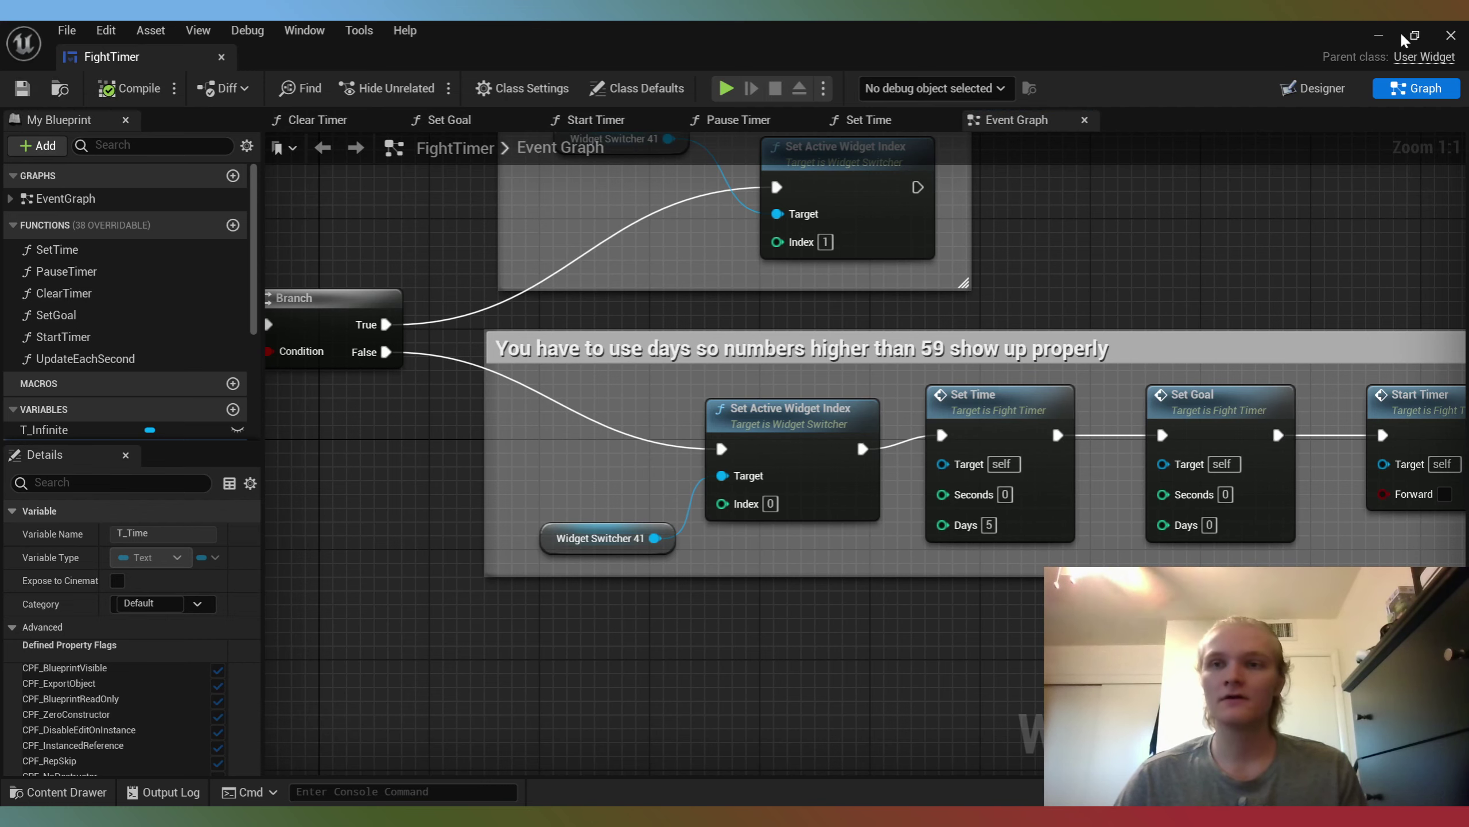
left_click(1449, 37)
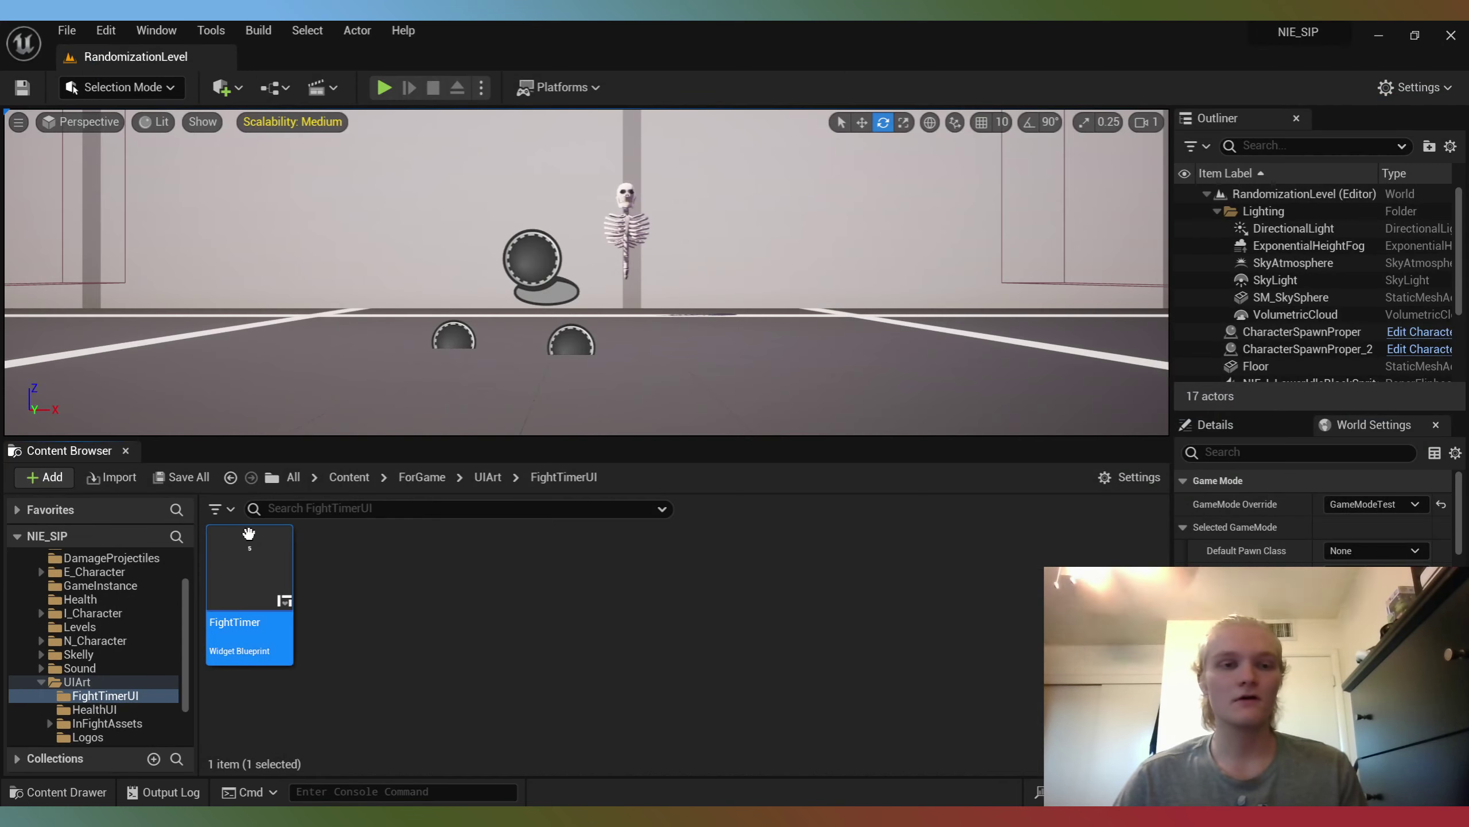
left_click(384, 91)
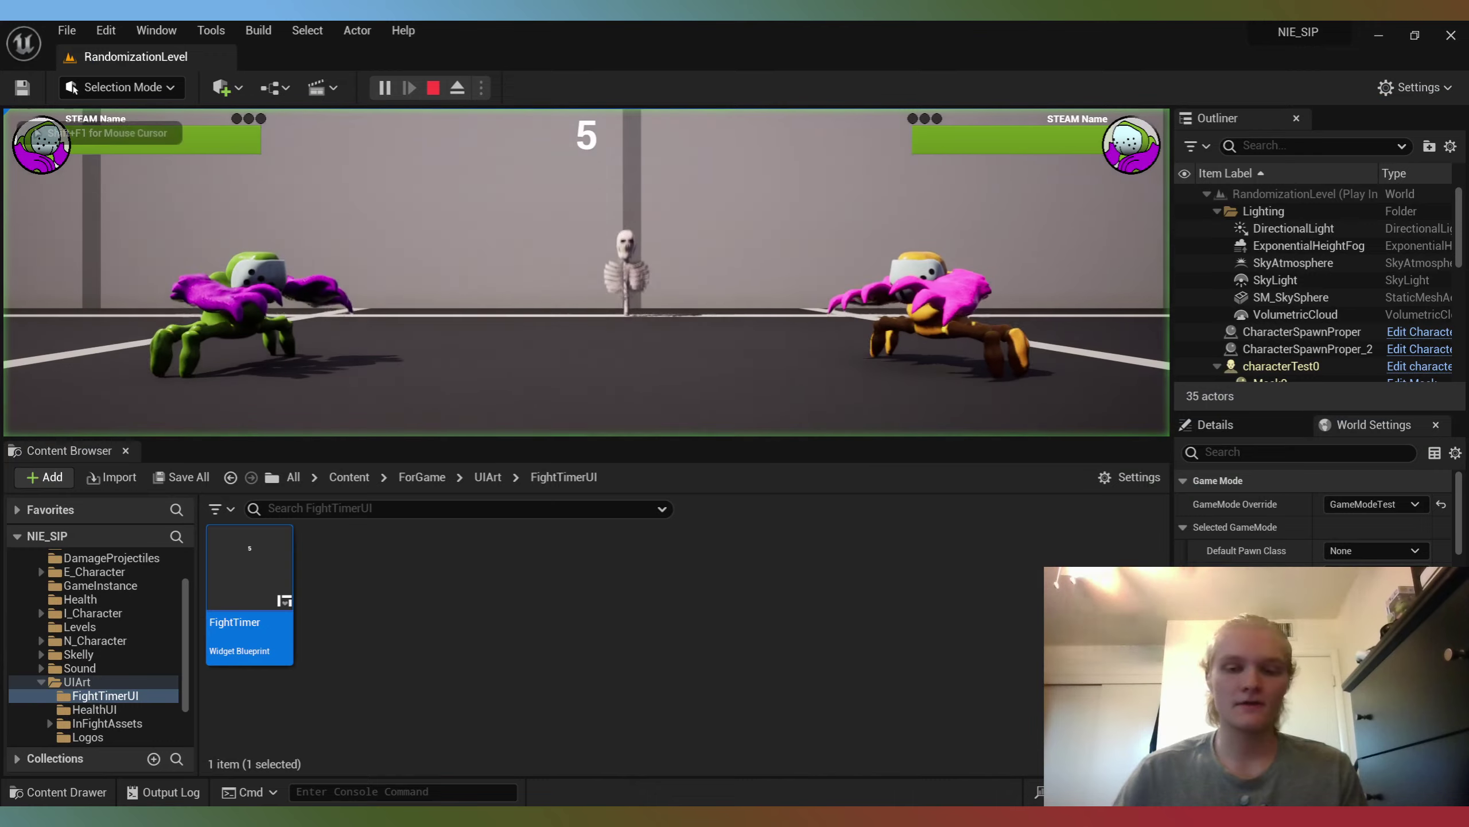
key("F11")
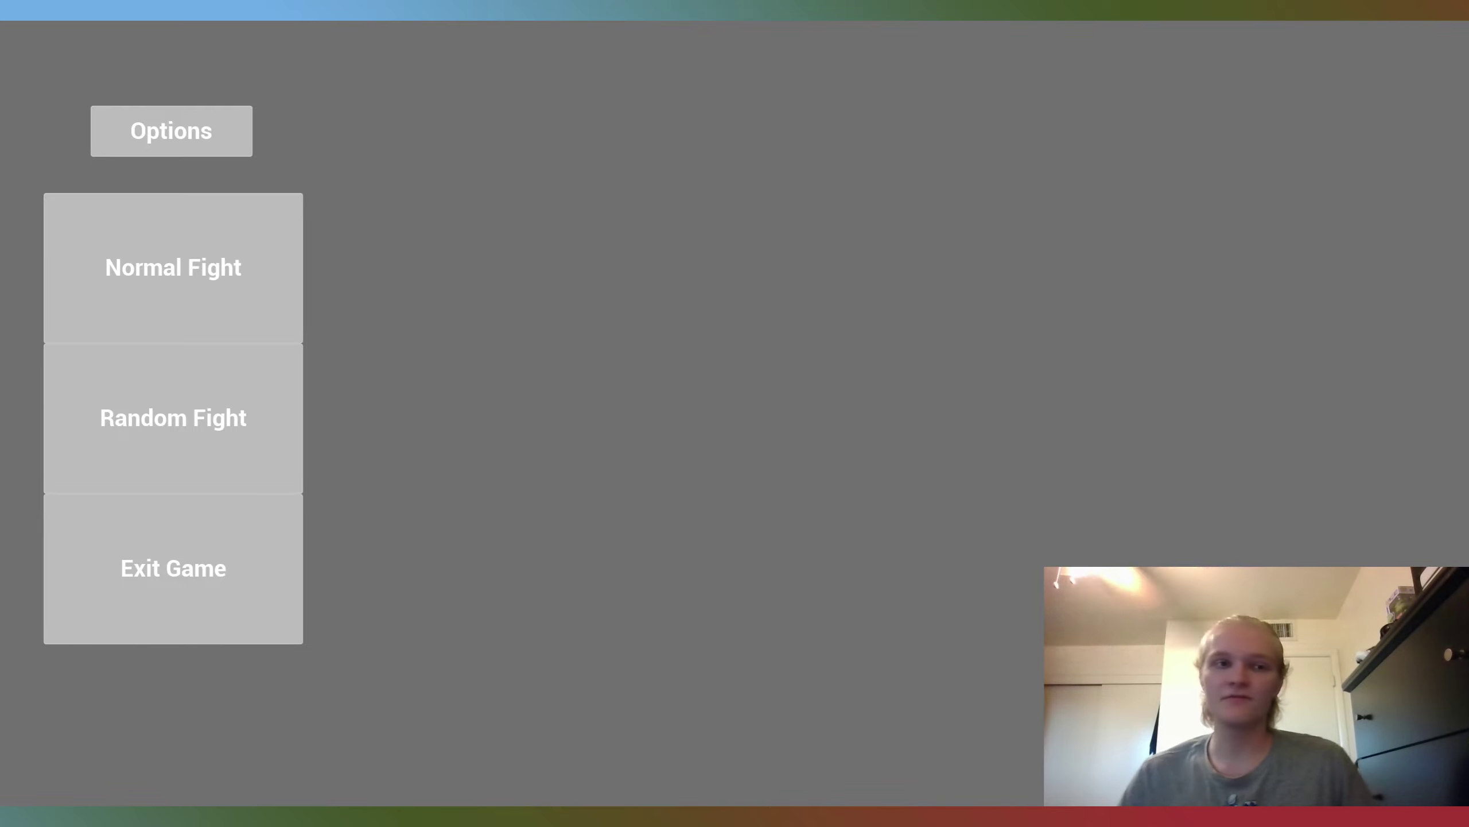
left_click(173, 417)
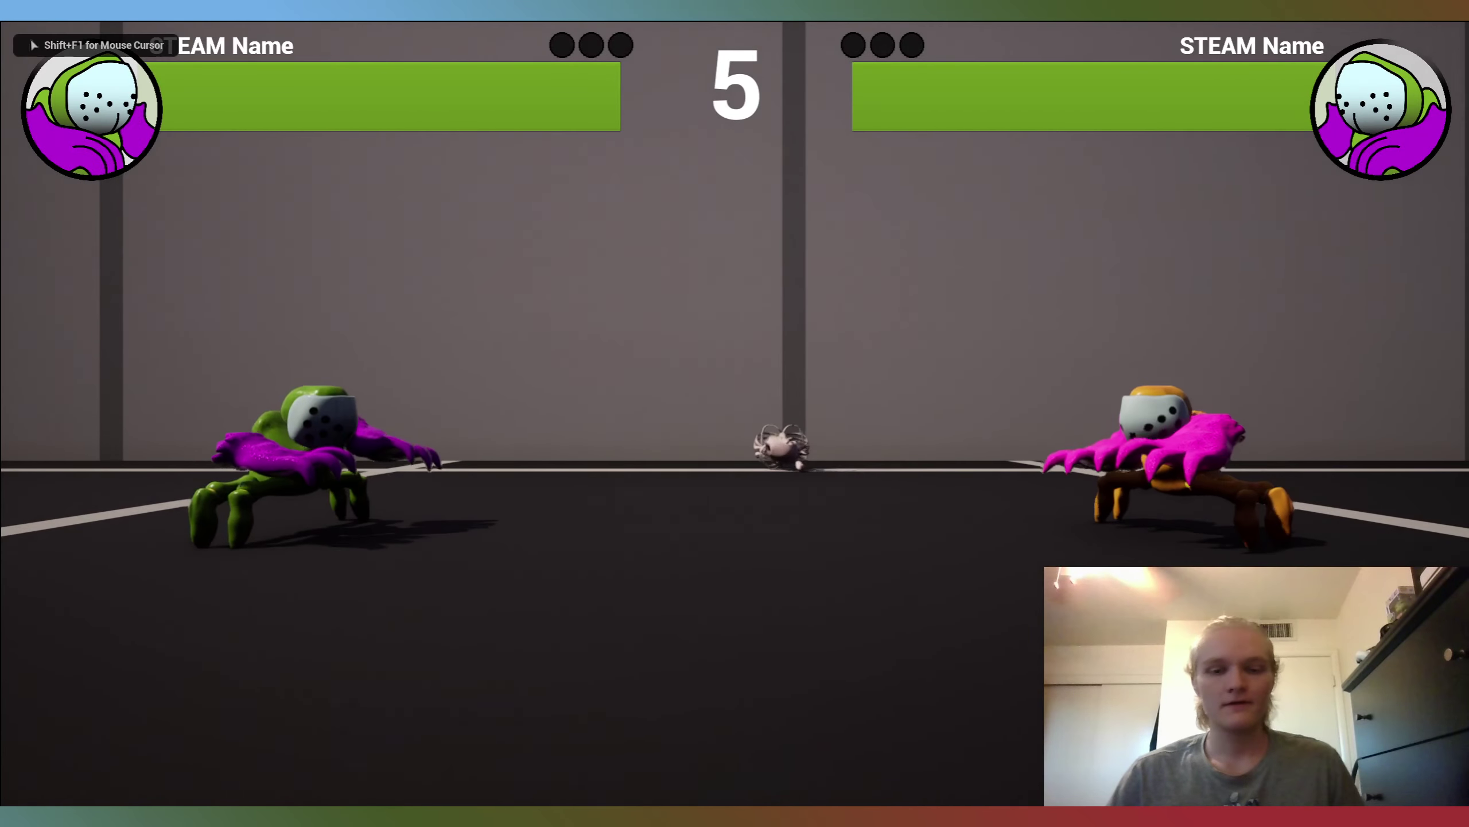
key("Escape")
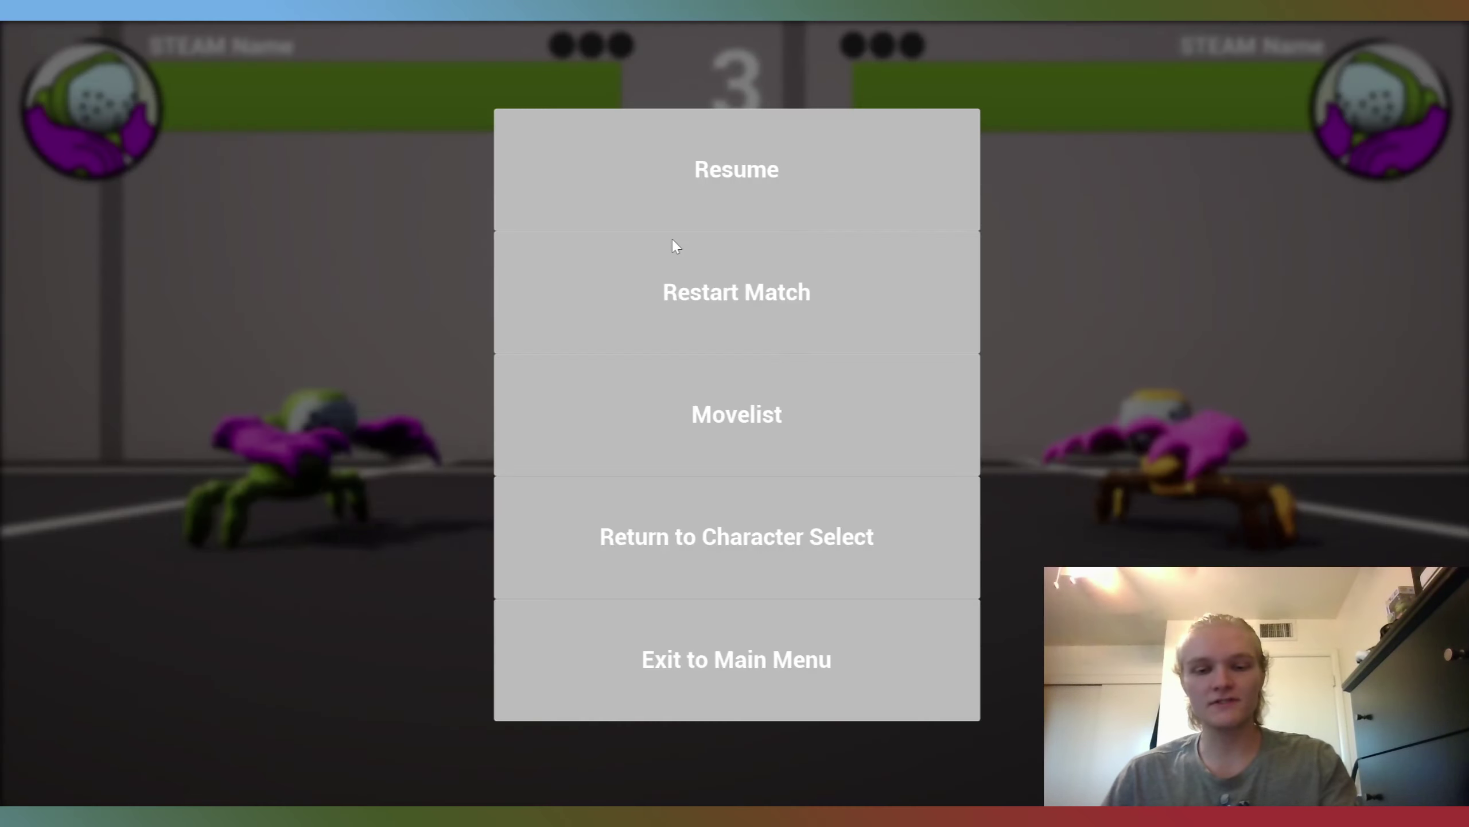
left_click(676, 246)
key("Escape")
left_click(817, 620)
left_click(174, 437)
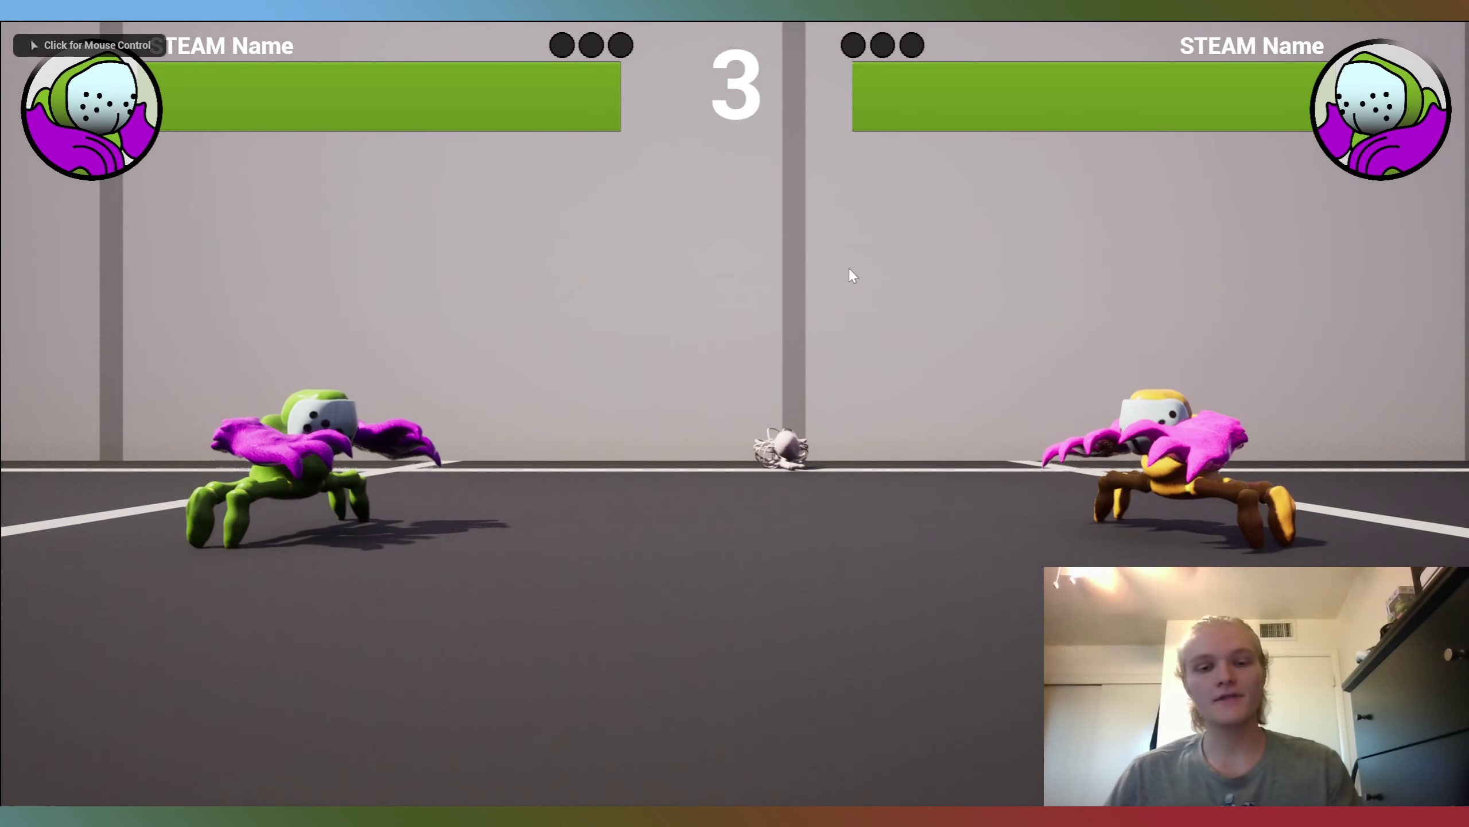
key("Escape")
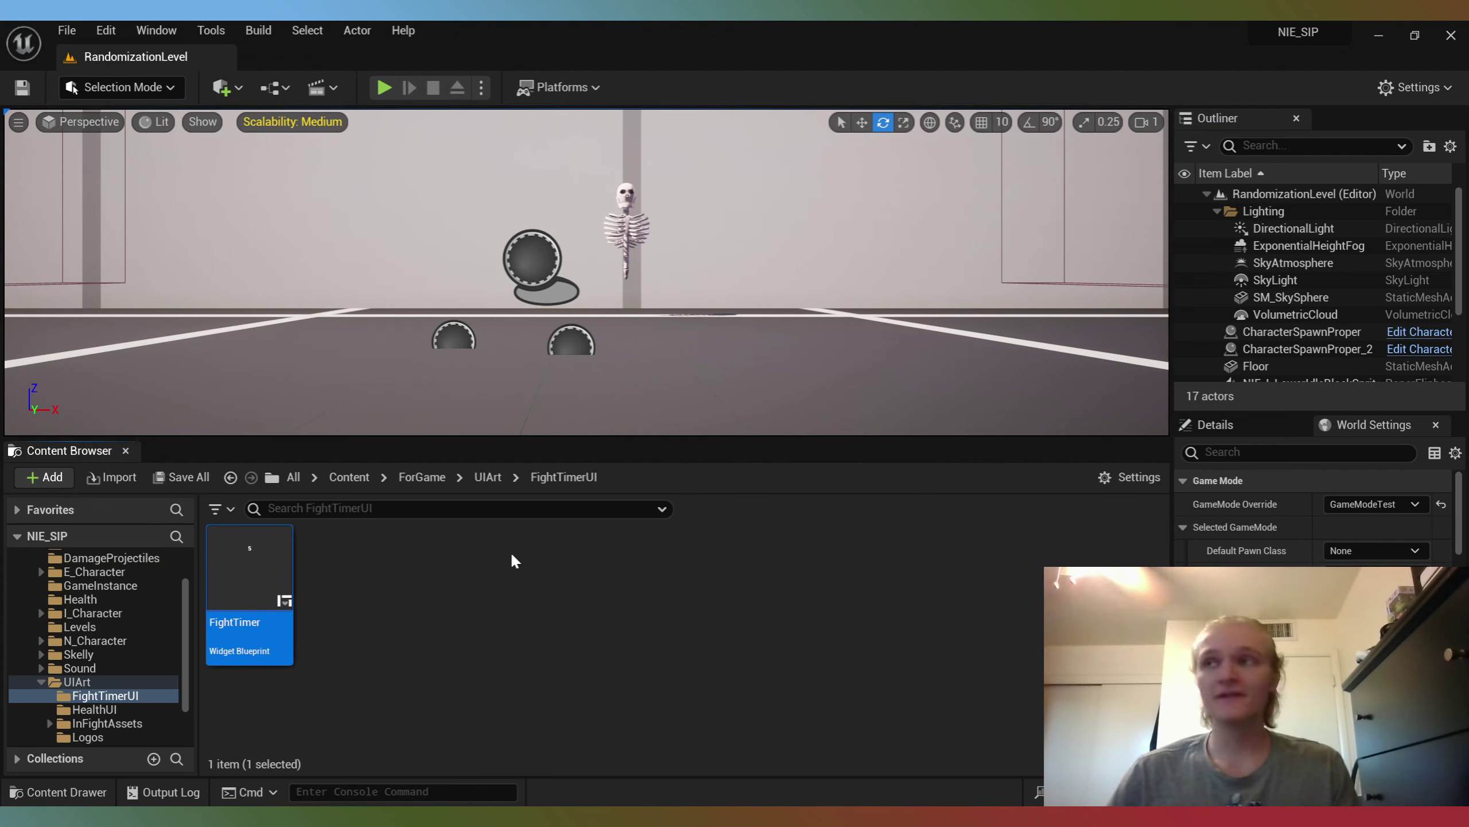
Step: Replace the first character spawn point with the CharacterSpawnRandom_P1 blueprint
left_click(456, 345)
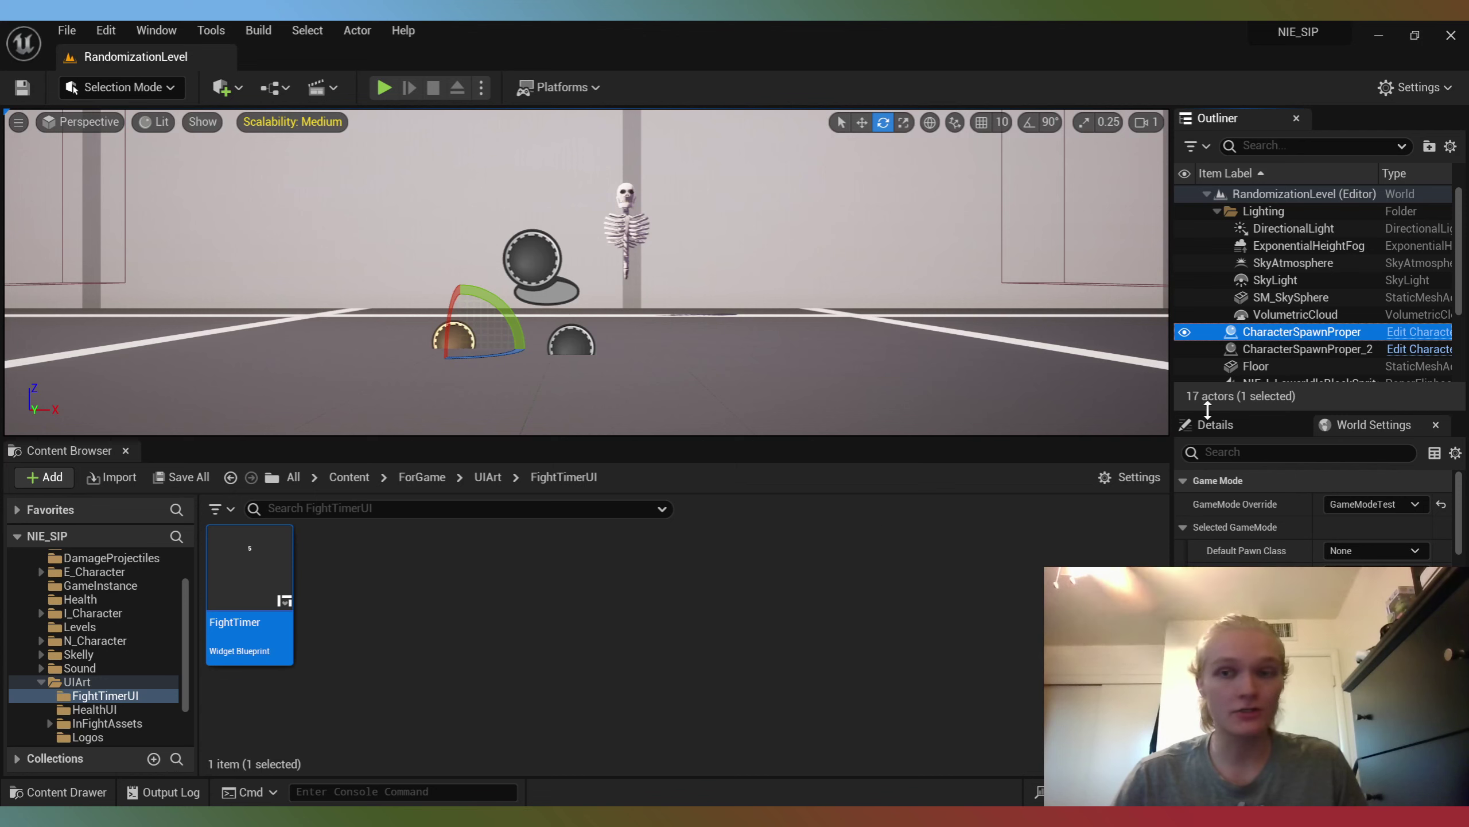
scroll(419, 332, "up", 2)
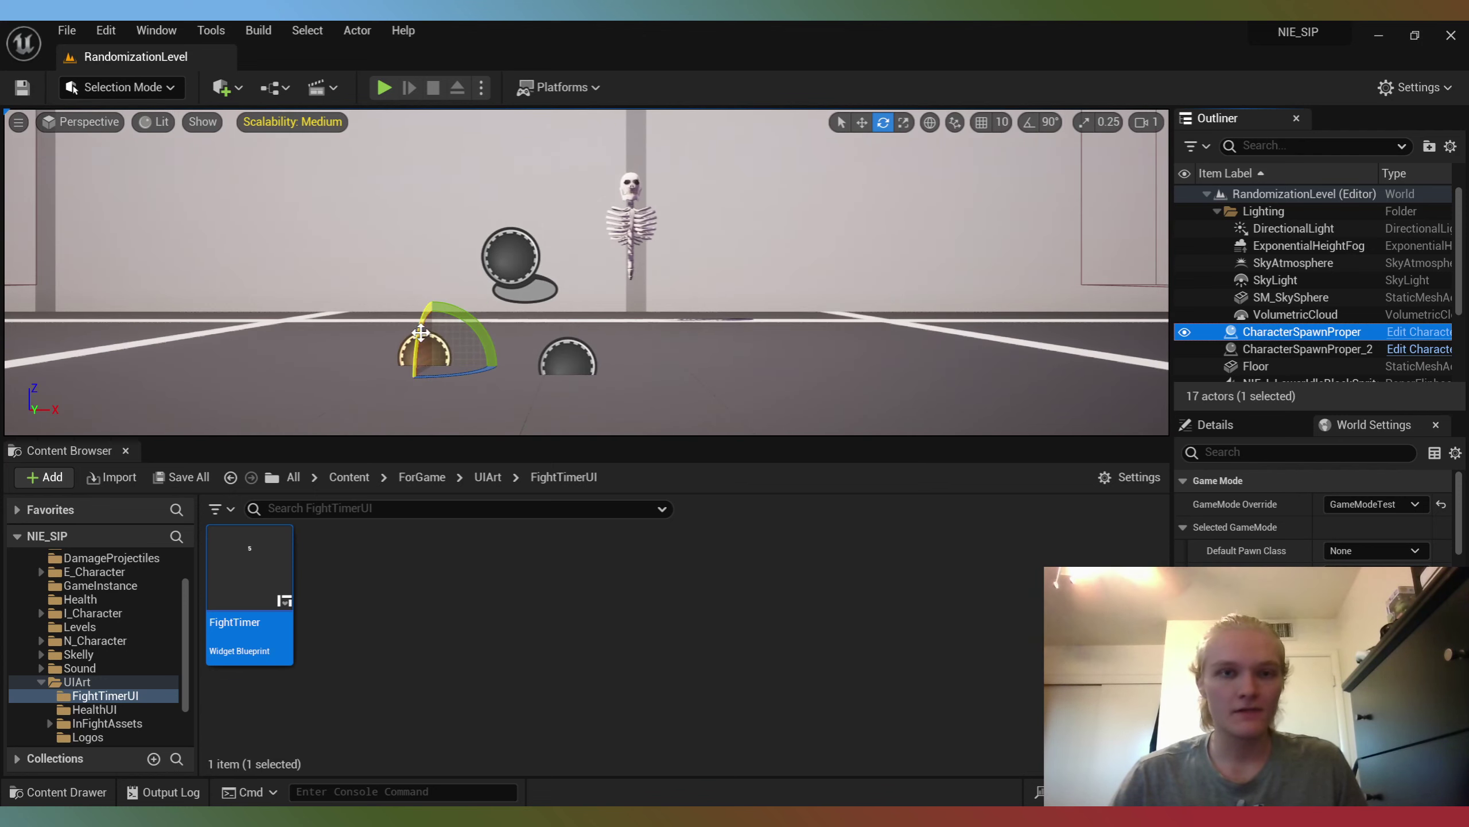
right_click(408, 347)
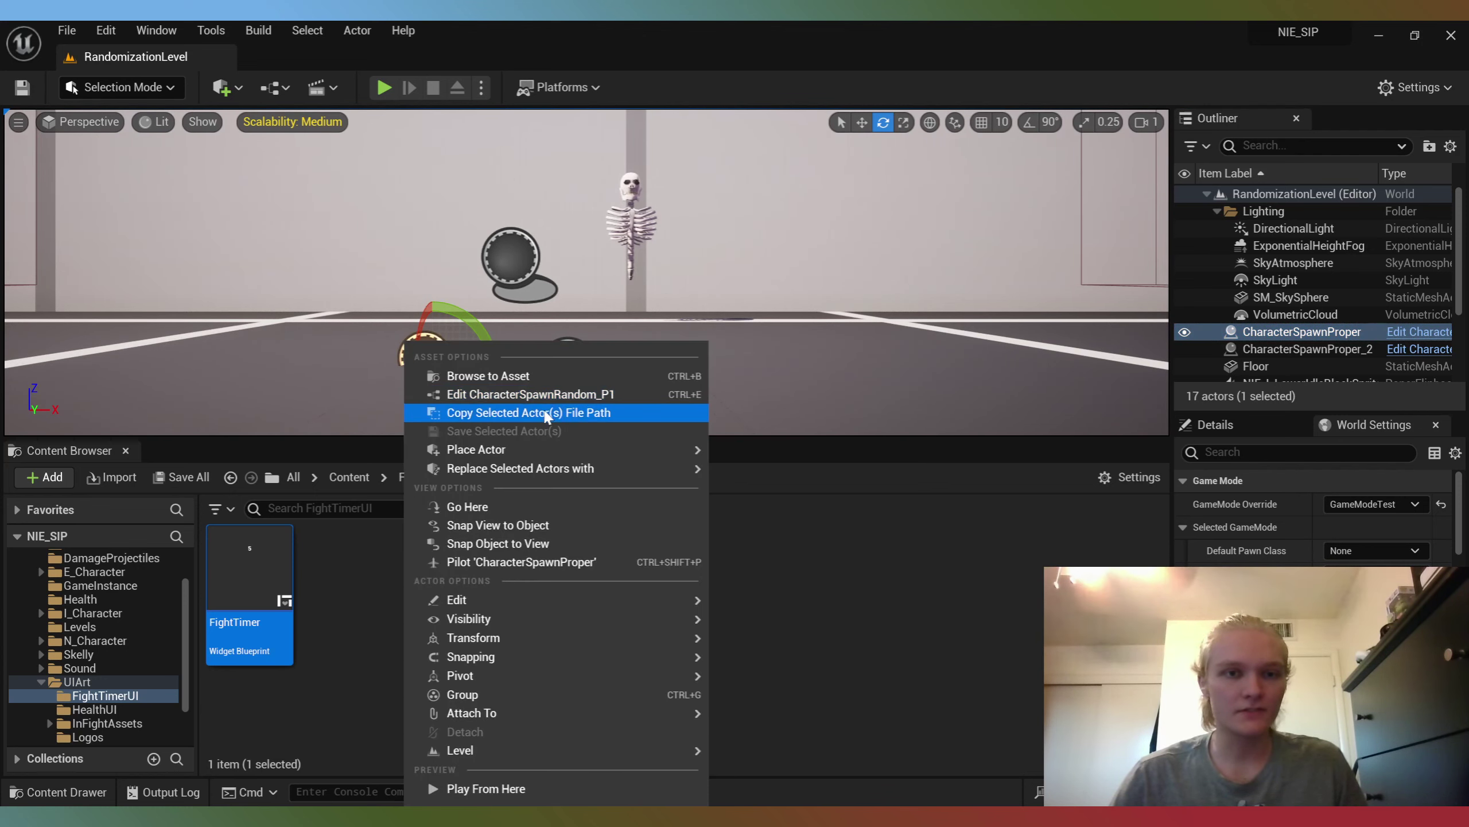
mouse_move(624, 452)
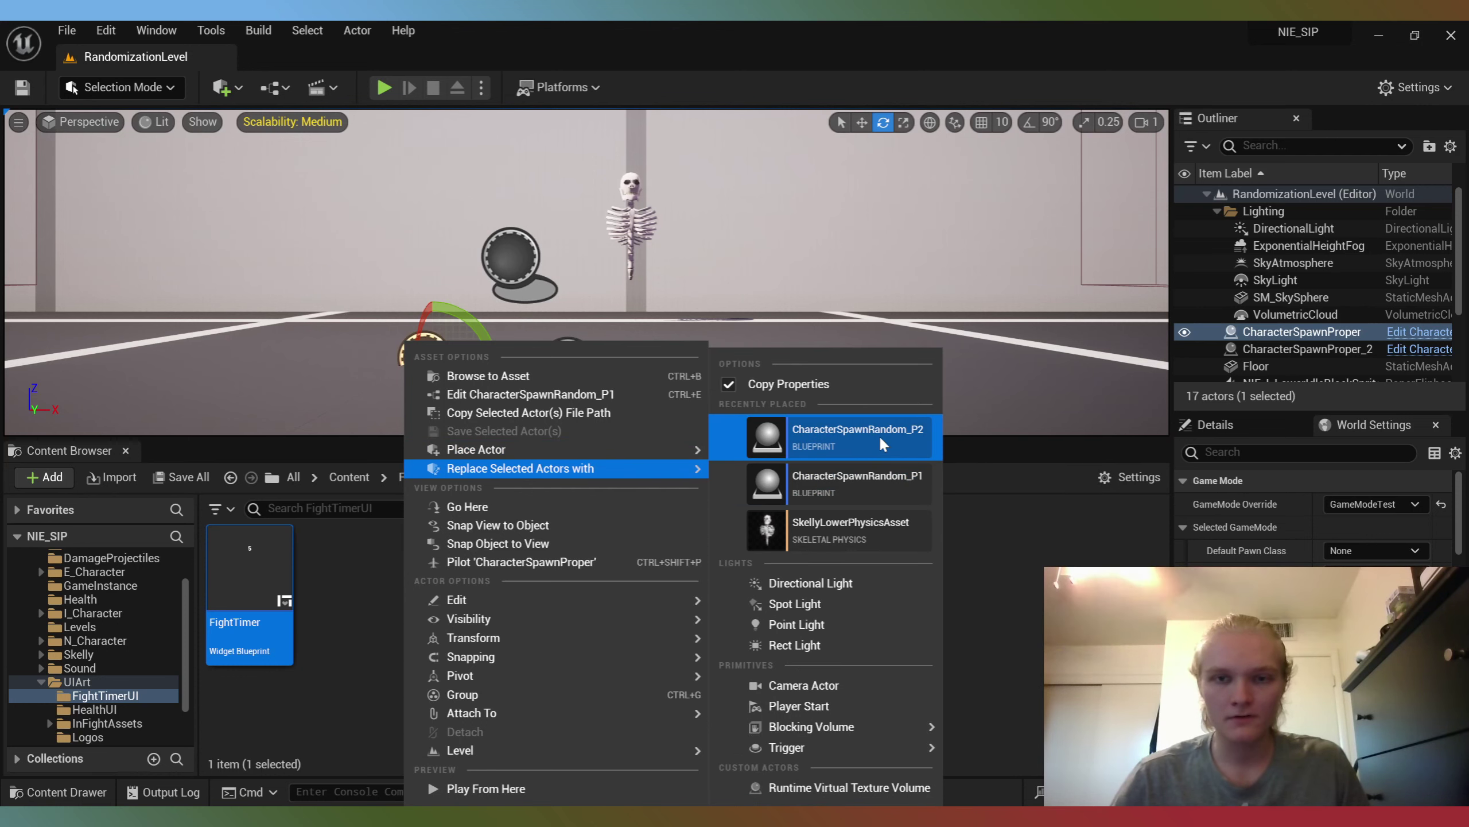
left_click(879, 478)
Step: Replace the second spawn point actor with the CharacterSpawnRandom_P2 blueprint
right_click(577, 354)
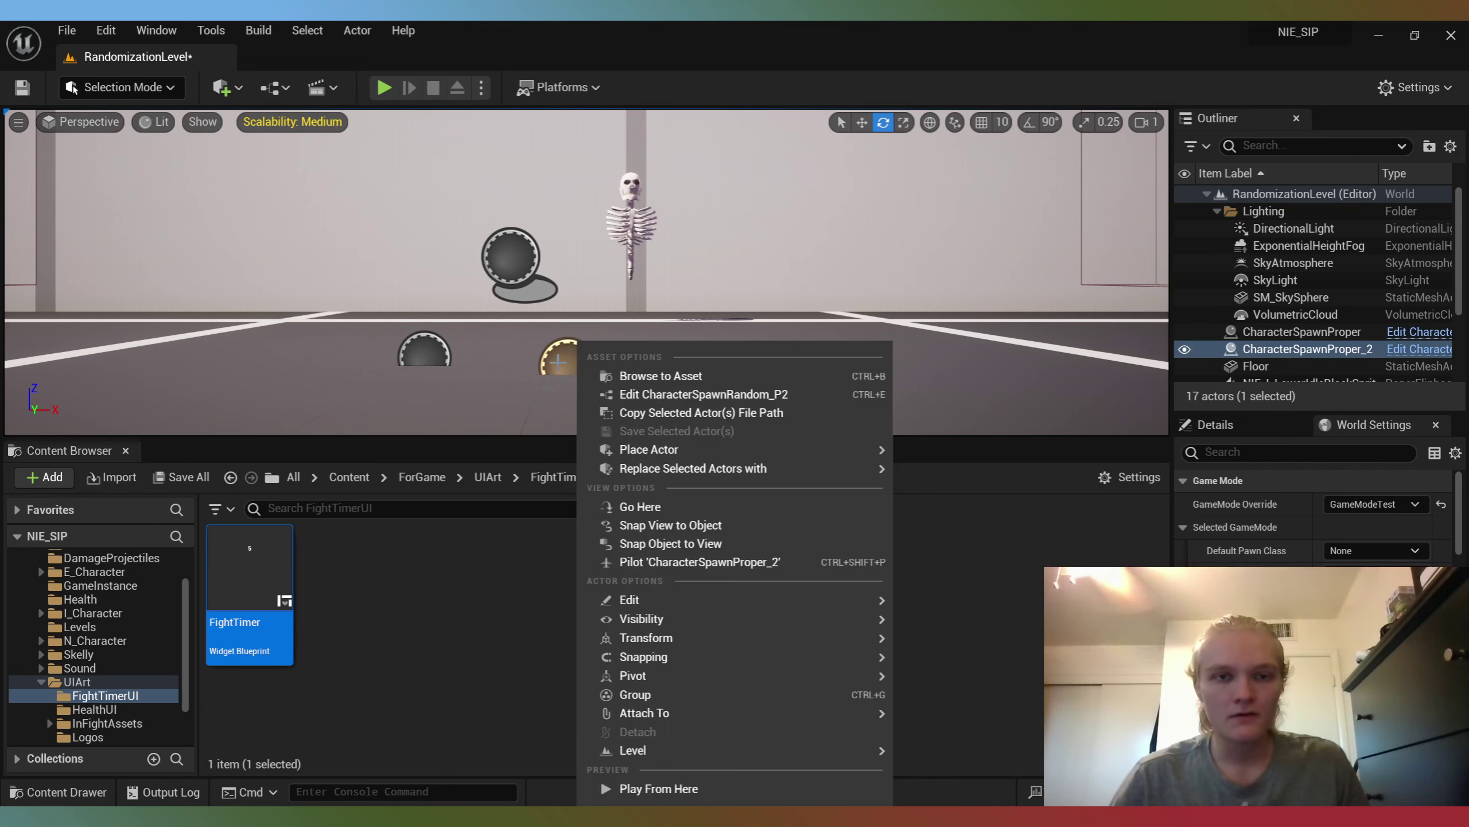
mouse_move(665, 469)
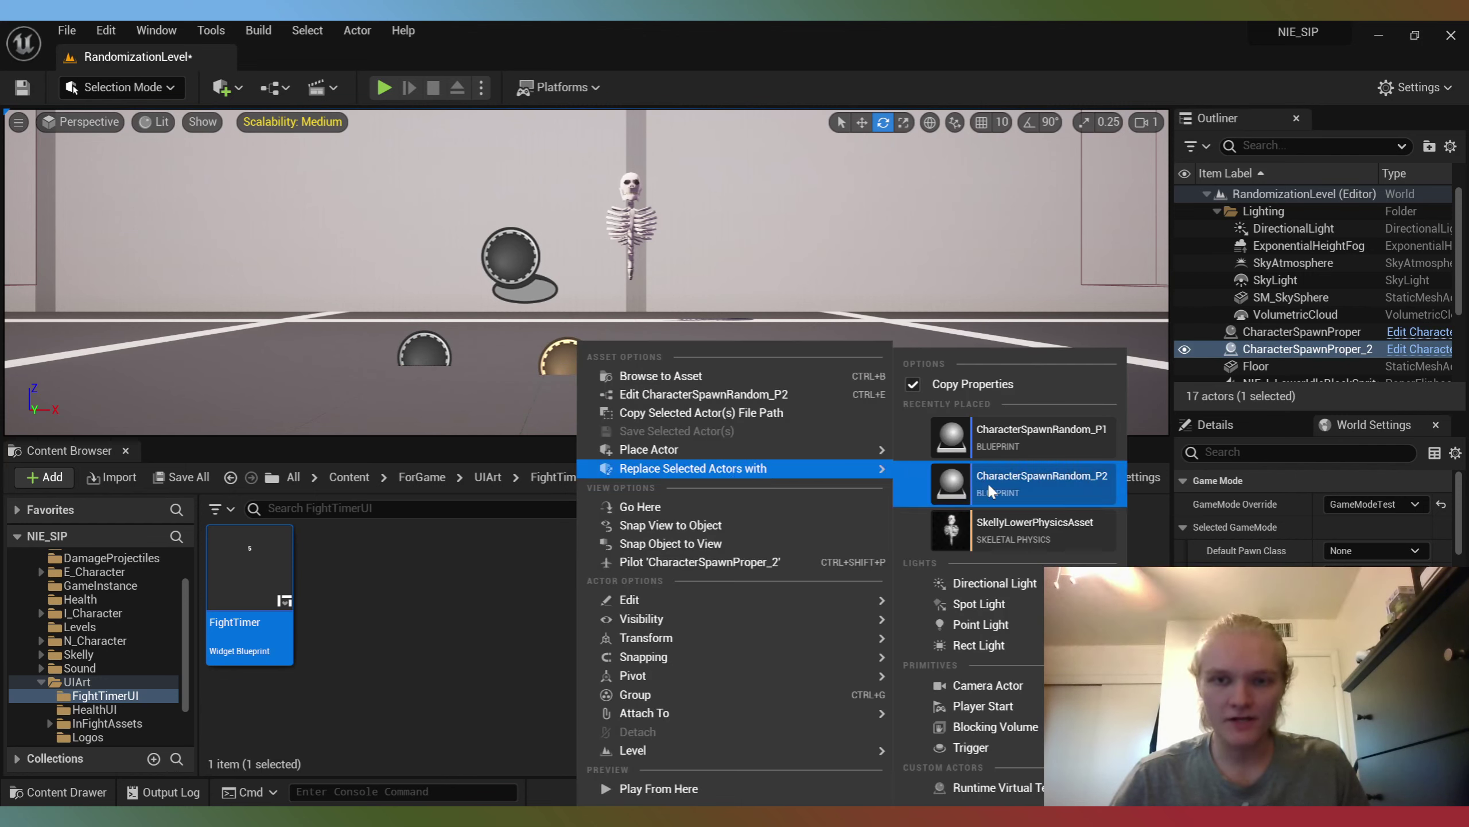
left_click(1014, 493)
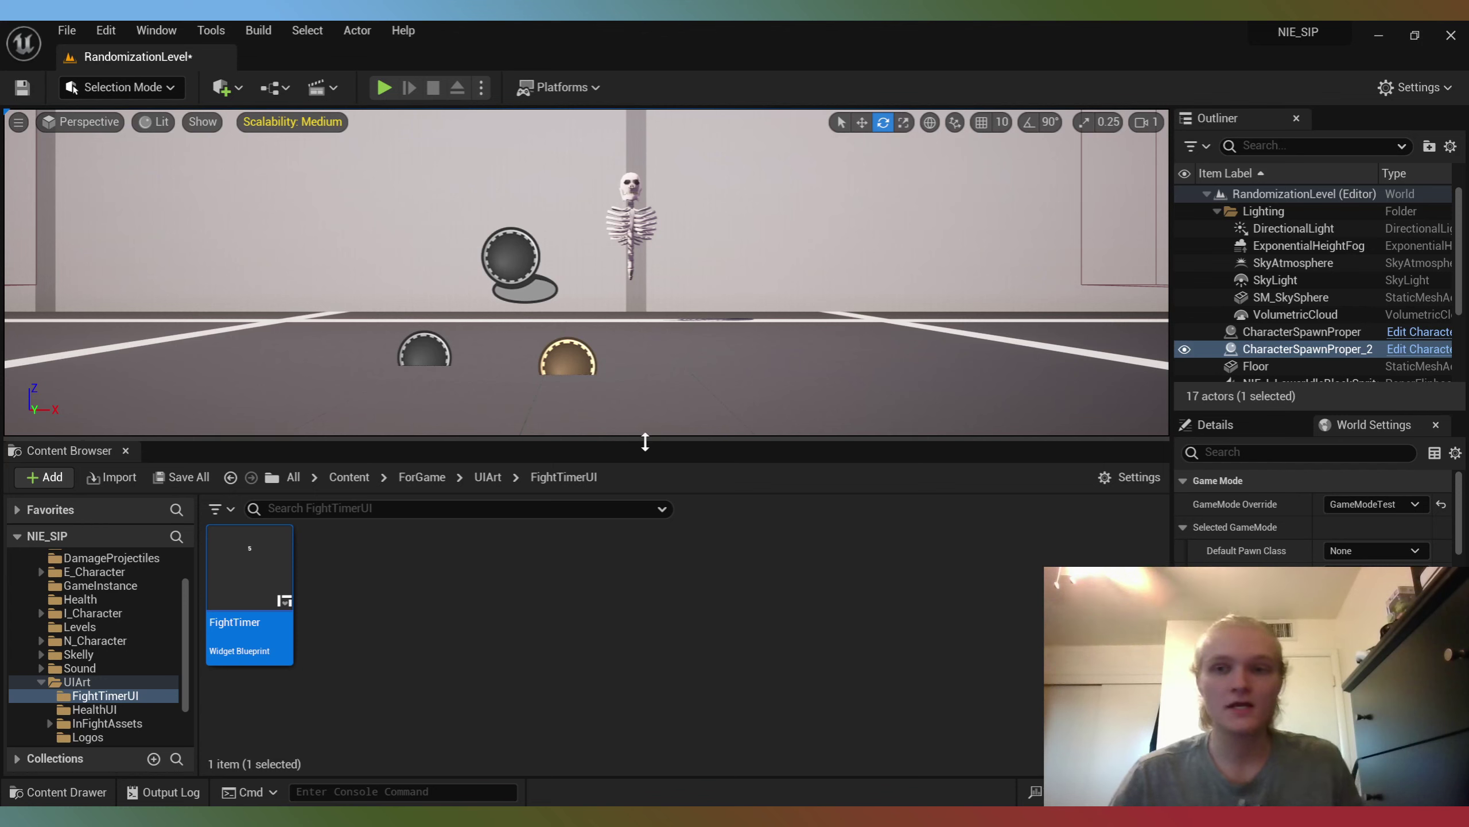
Step: Select CharacterSpawnProper_2, run a quick fullscreen playtest, stop it, and view the ForGame folder
left_click(1318, 348)
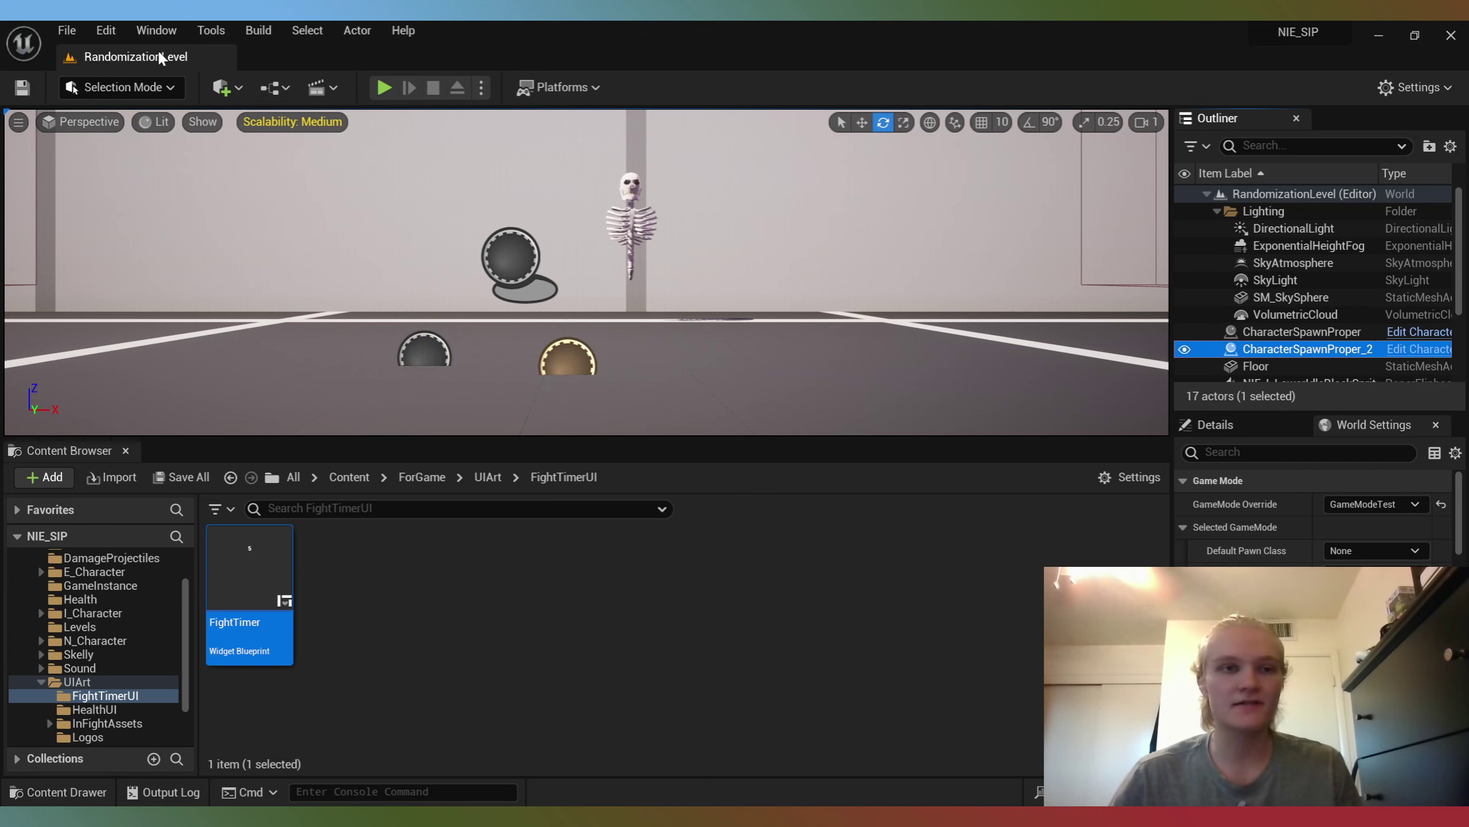
left_click(384, 87)
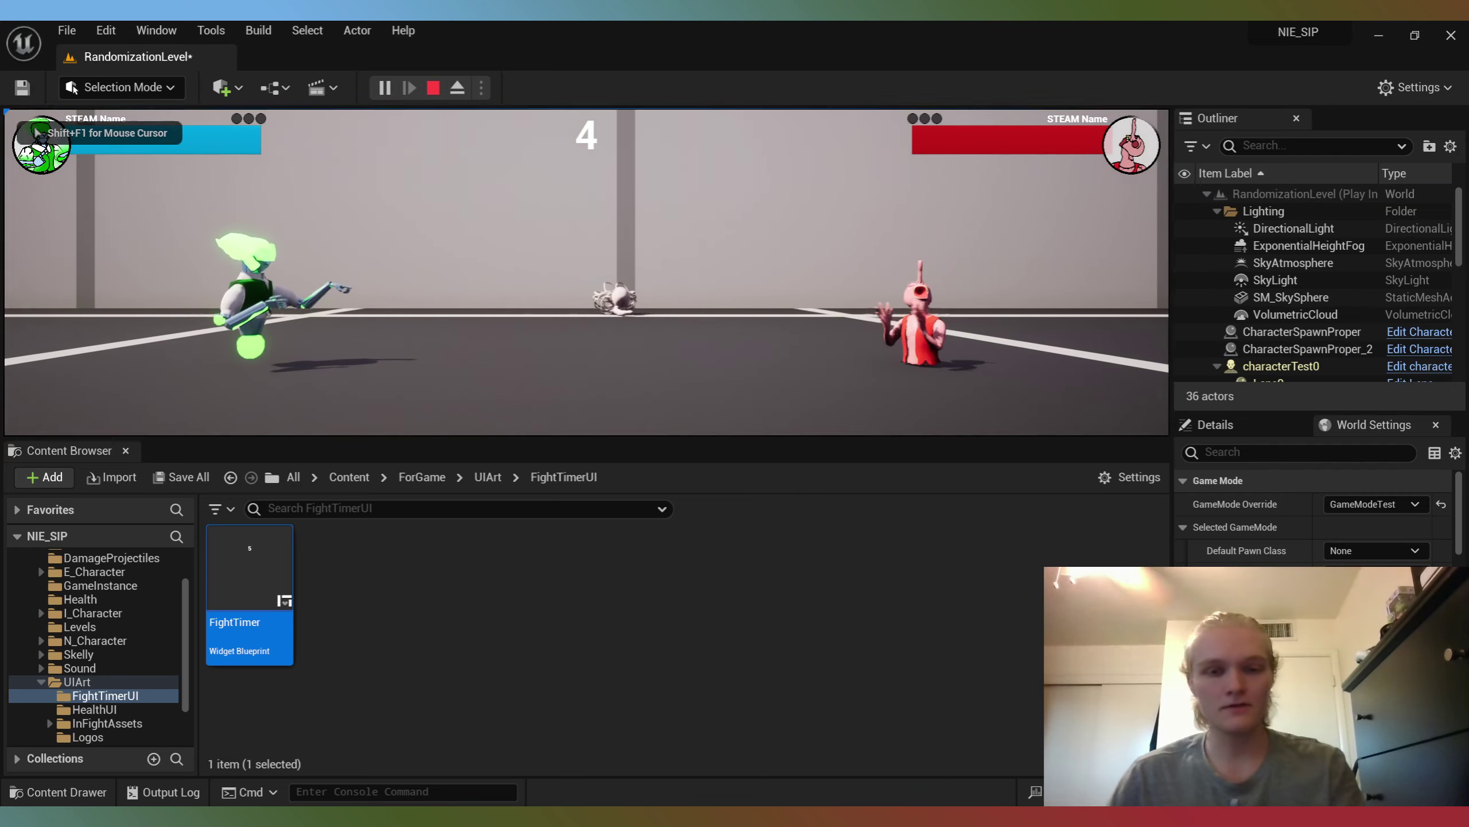
key("shift+F1")
key("F11")
key("Escape")
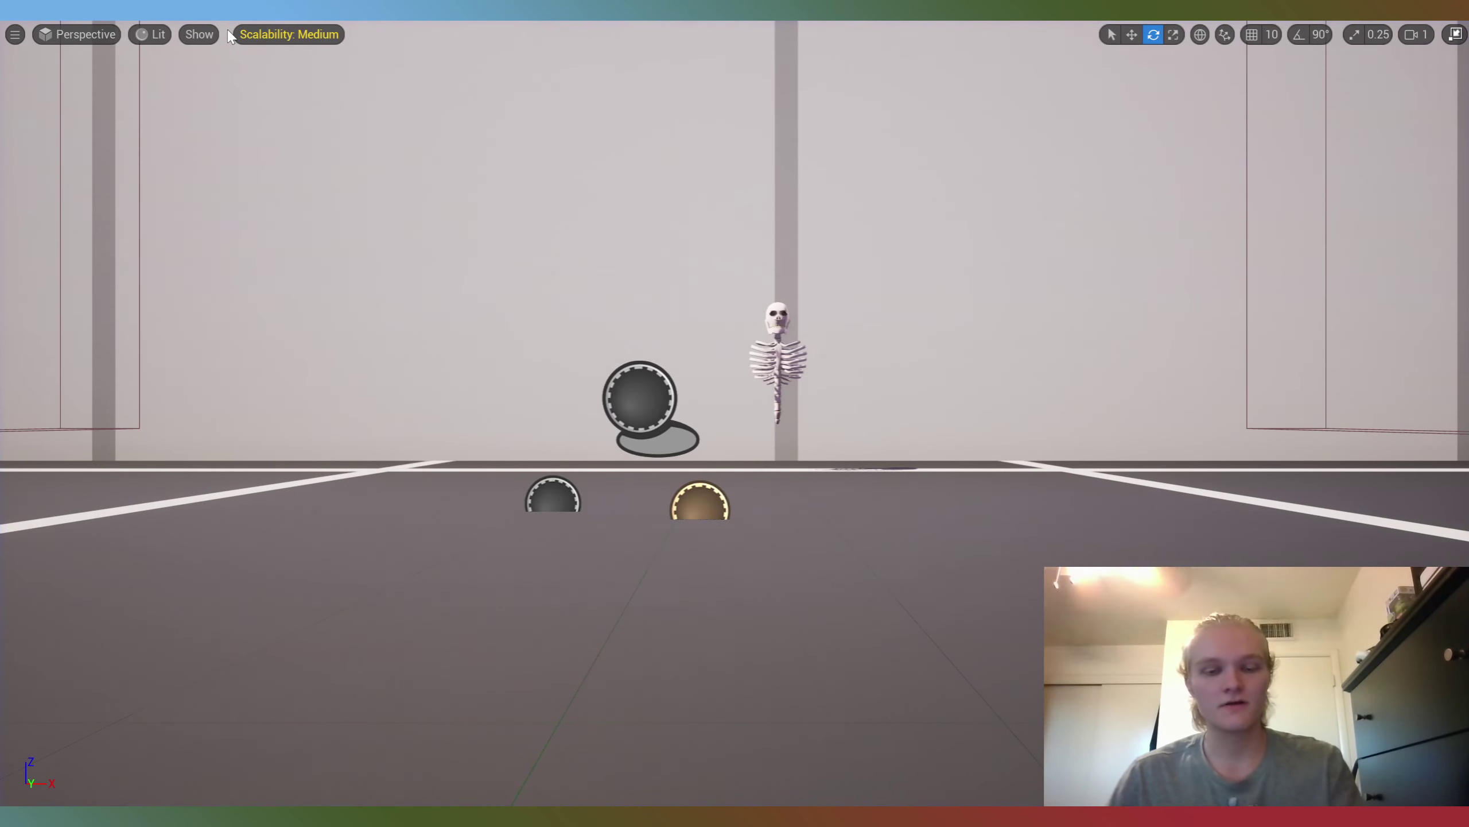
key("F11")
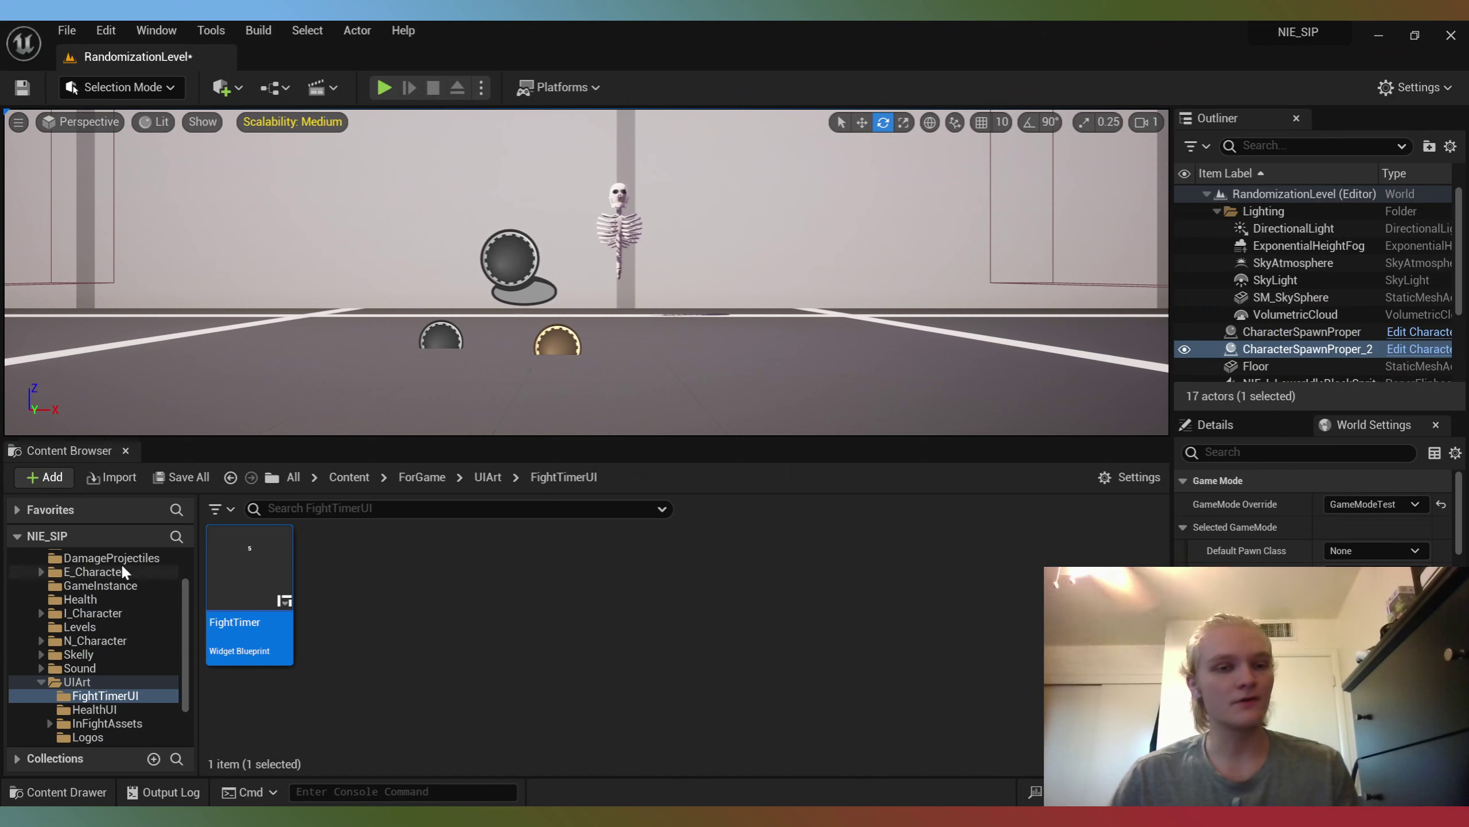
scroll(111, 559, "up", 3)
left_click(97, 587)
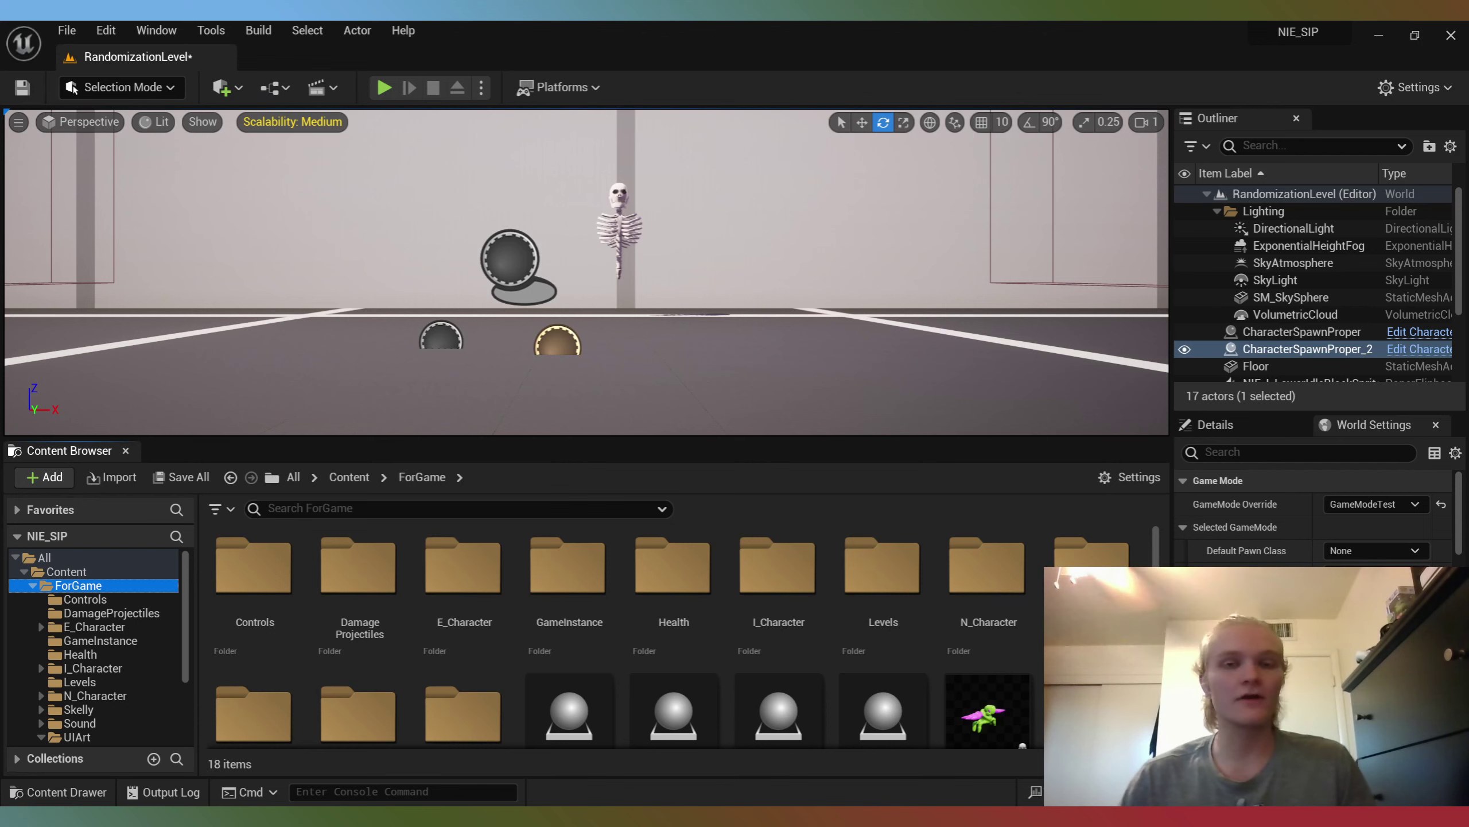
Step: Playtest the level twice more, then start it again in fullscreen
left_click(383, 88)
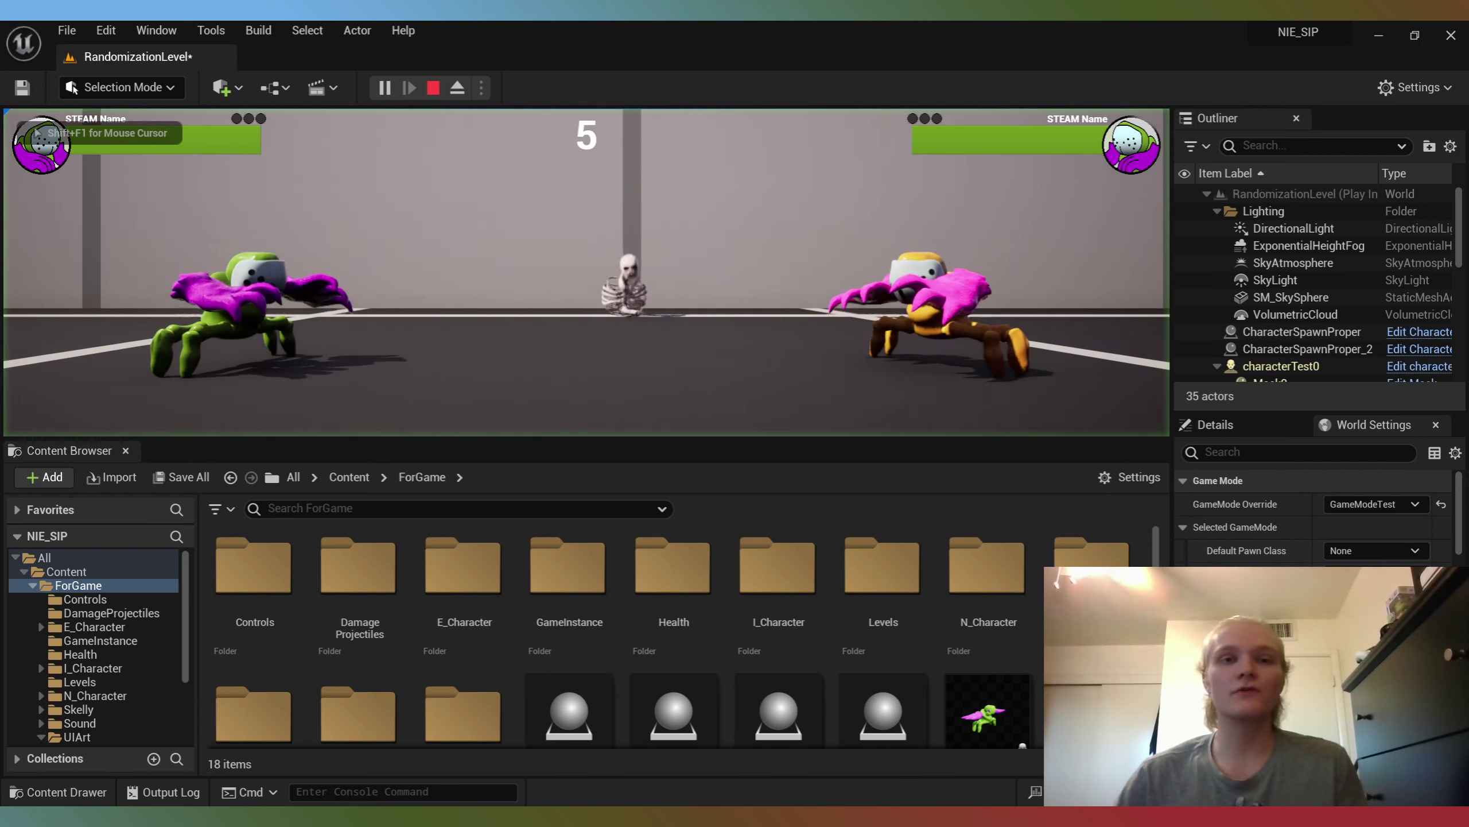
key("Escape")
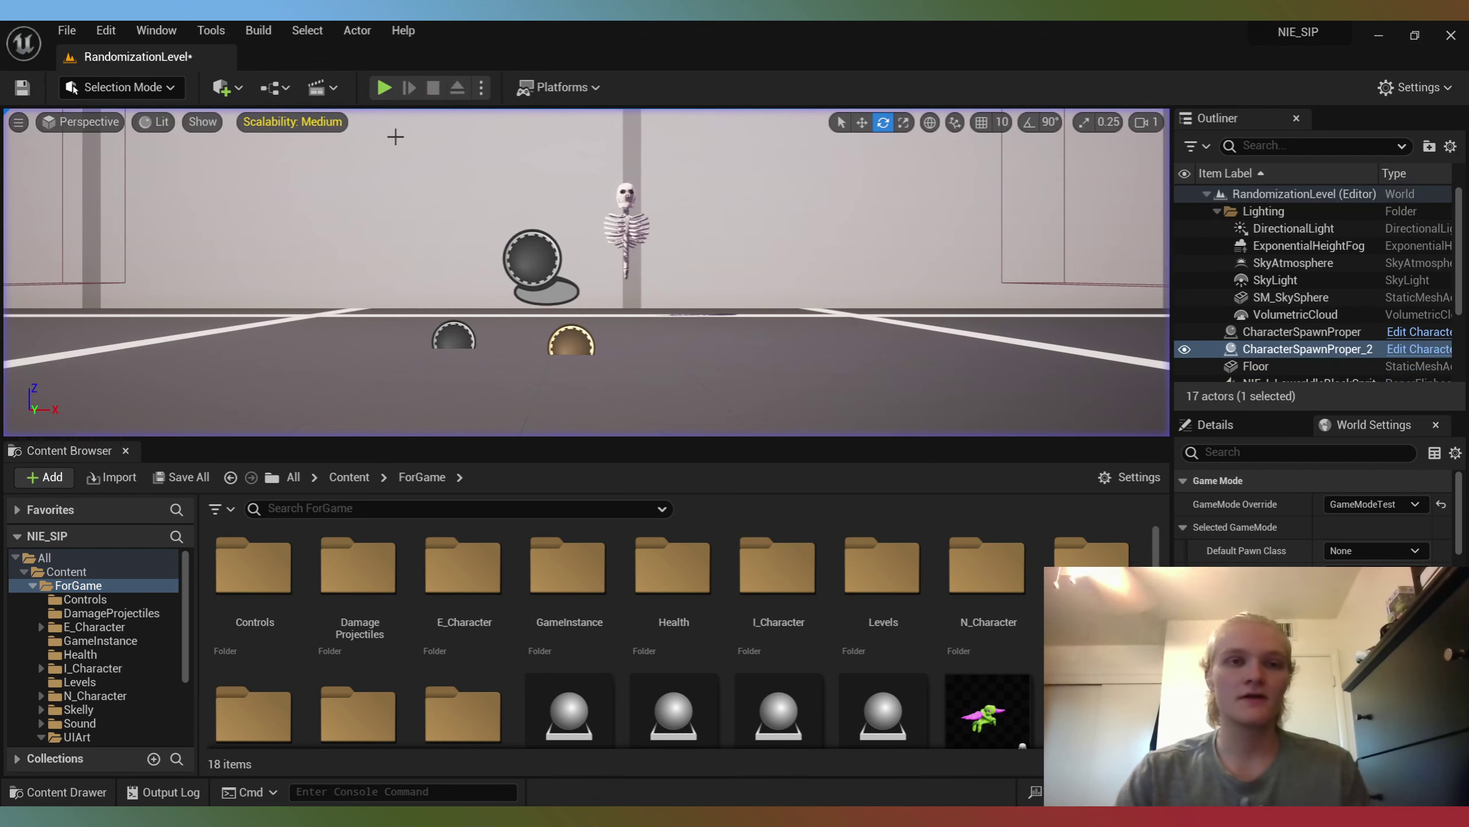
left_click(382, 89)
key("Escape")
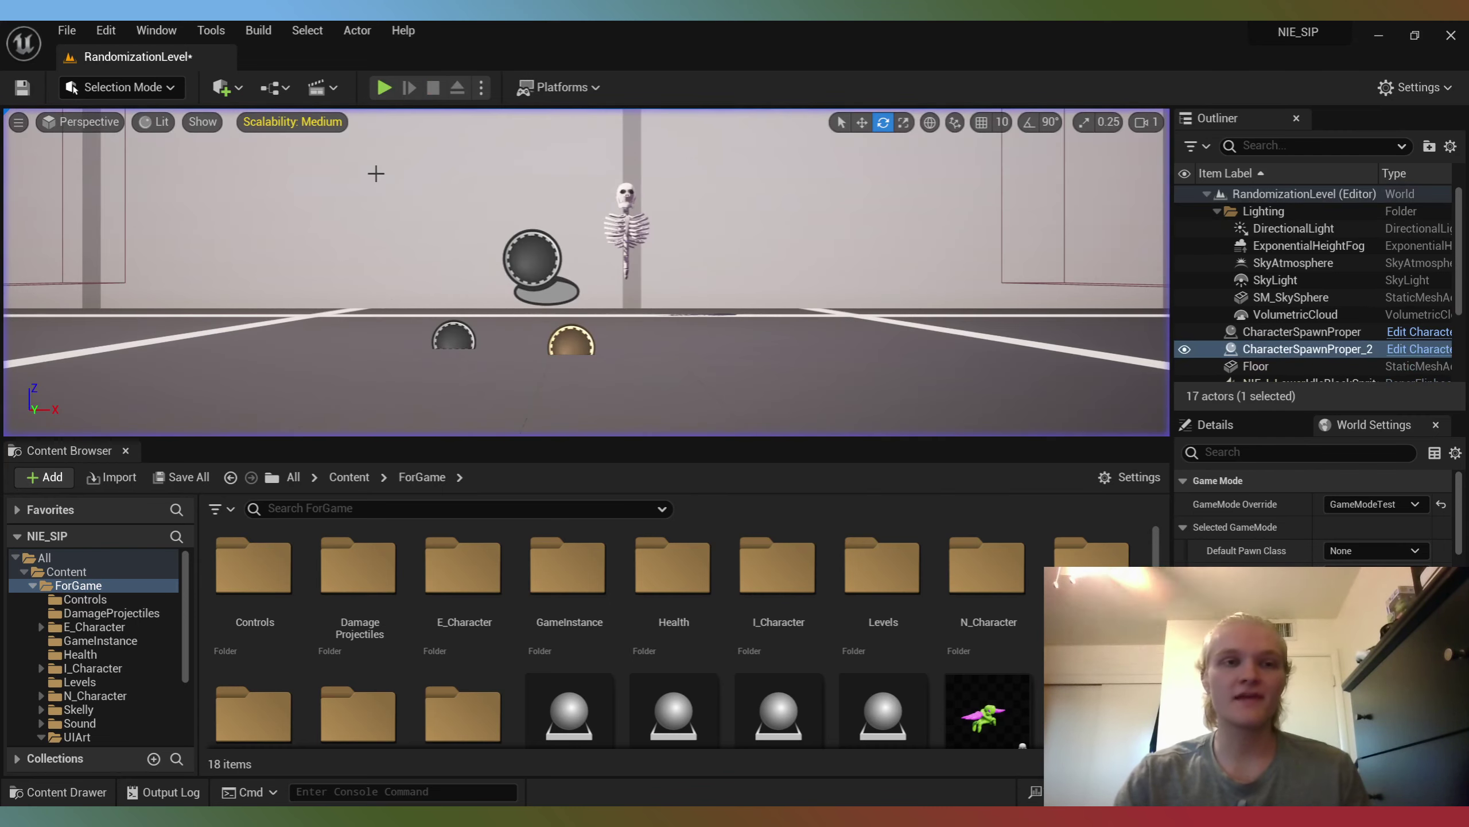
left_click(383, 88)
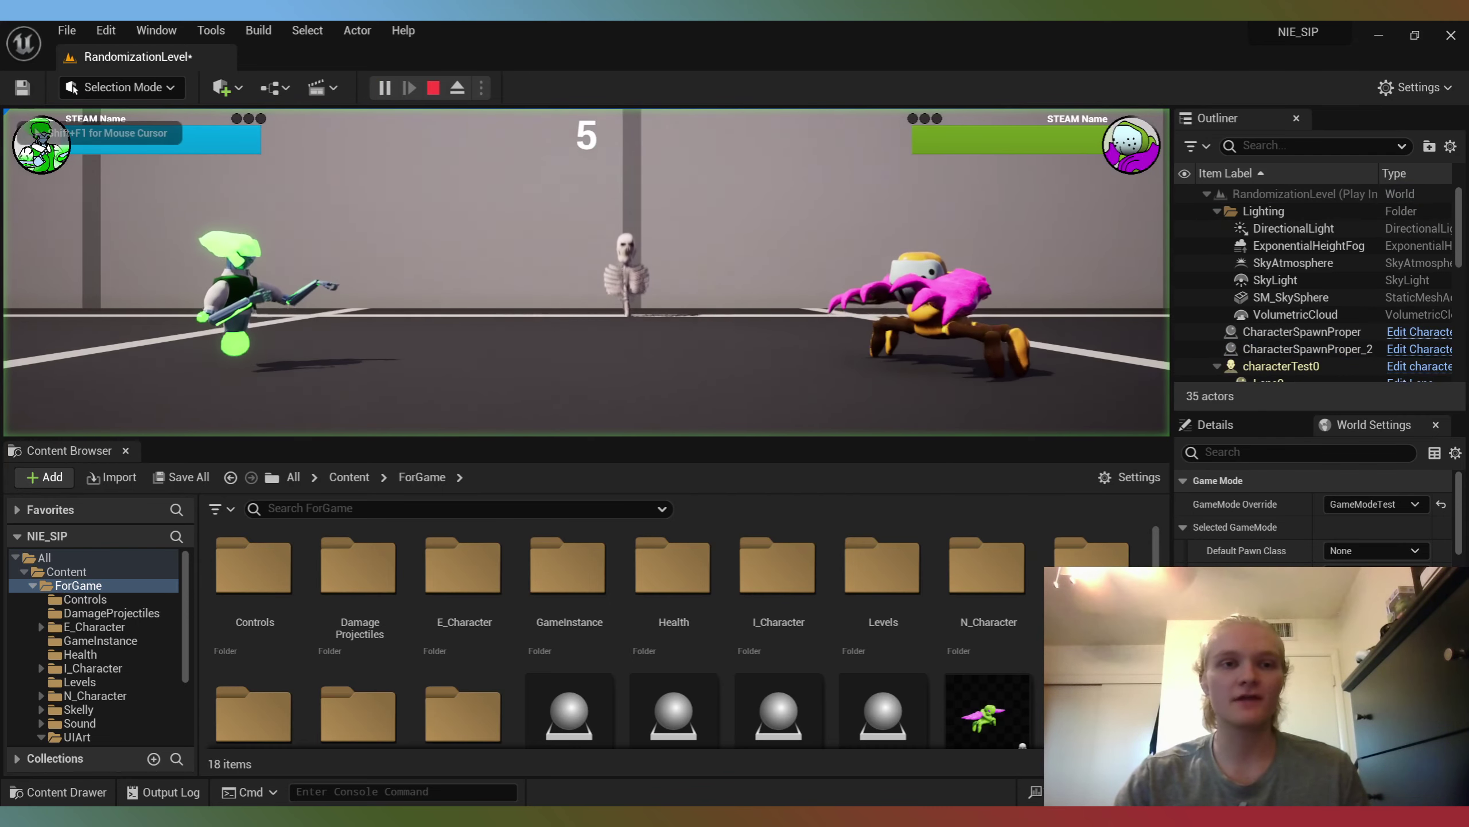
key("F11")
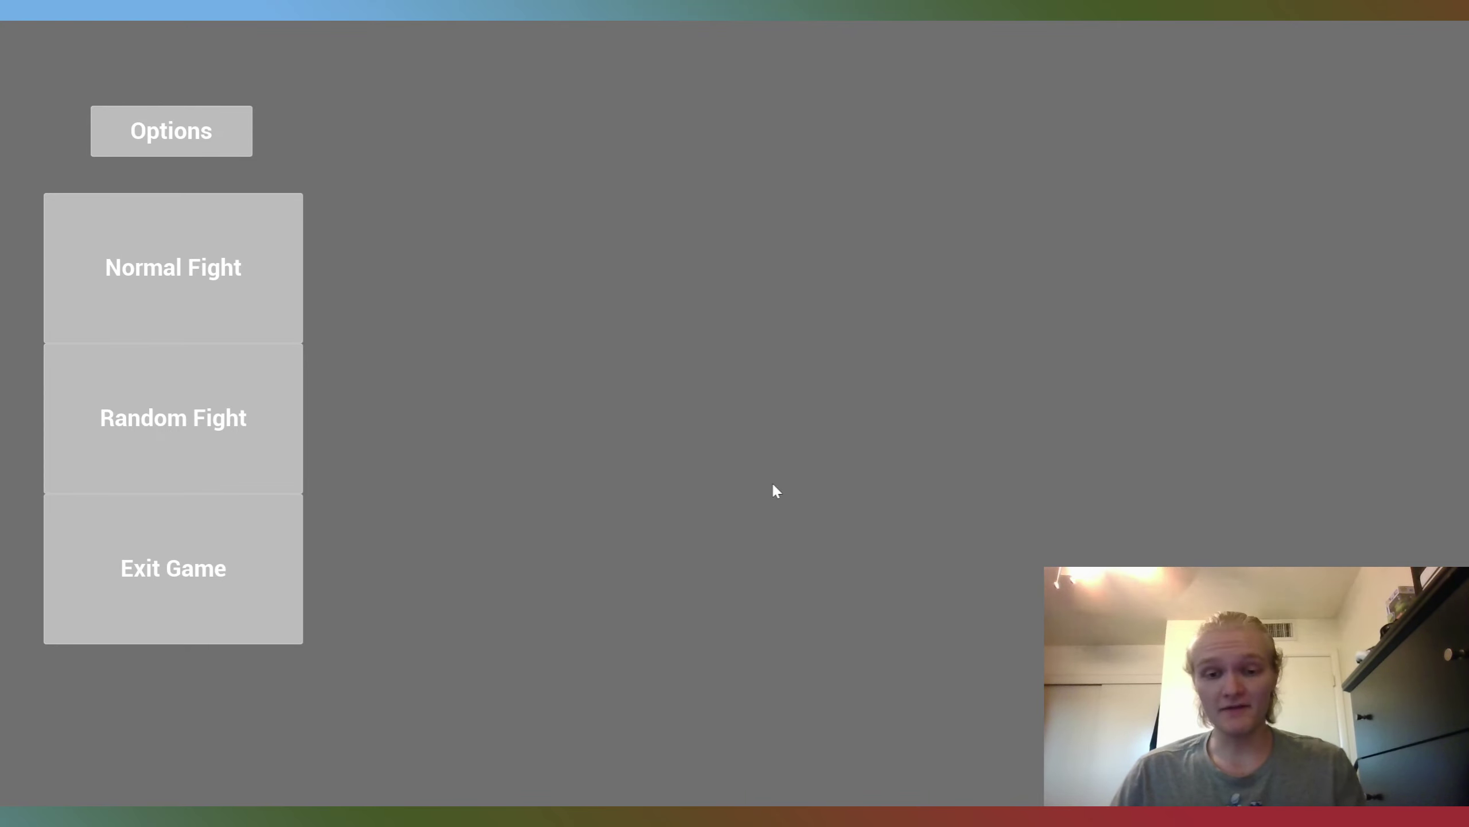
Step: Leave fullscreen and browse the Controls, Sound, UIArt, InFightAssets and CharacterImages folders
key("F11")
left_click(92, 603)
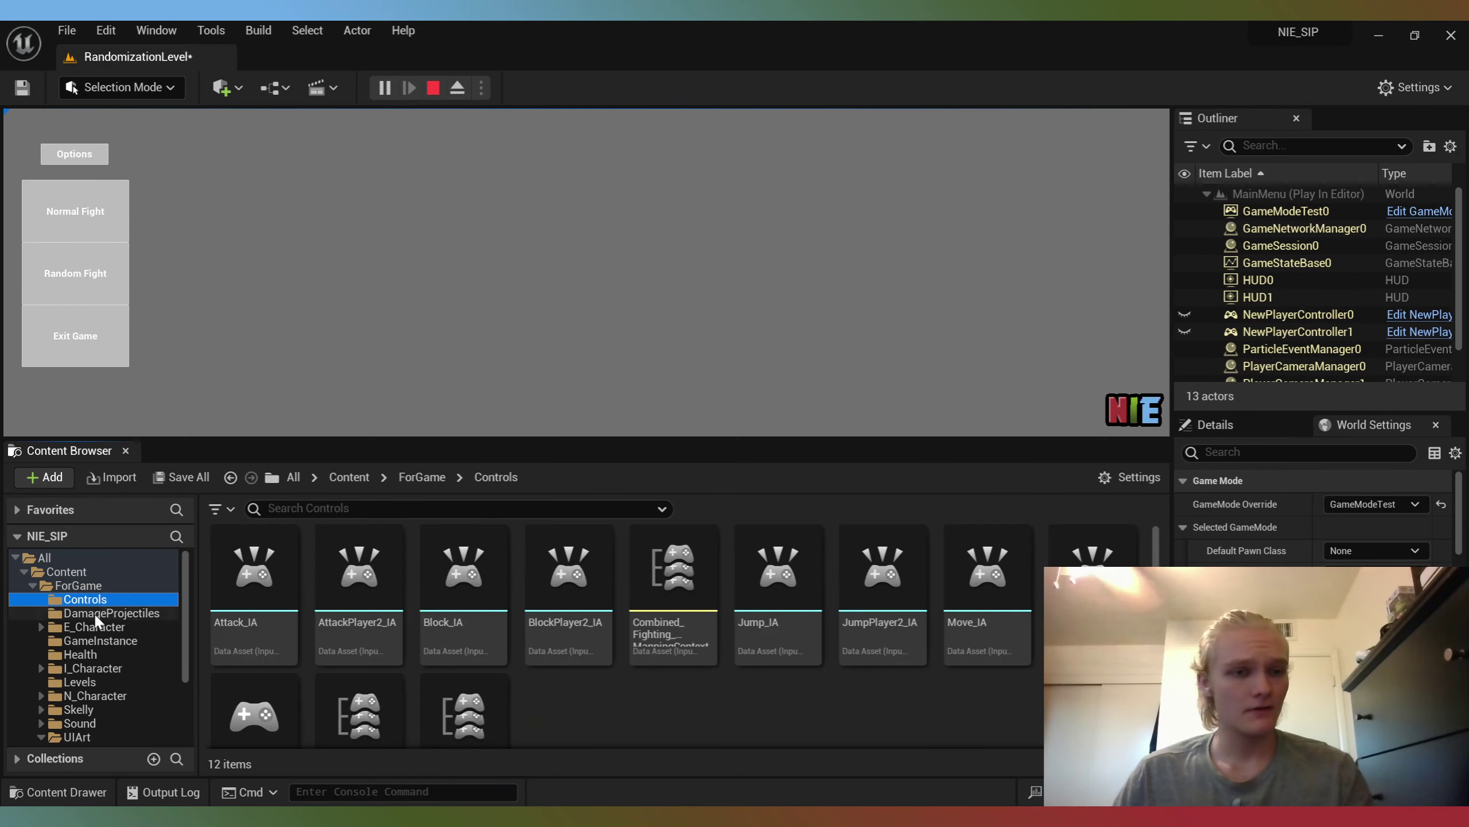
scroll(96, 640, "down", 1)
left_click(96, 670)
left_click(98, 682)
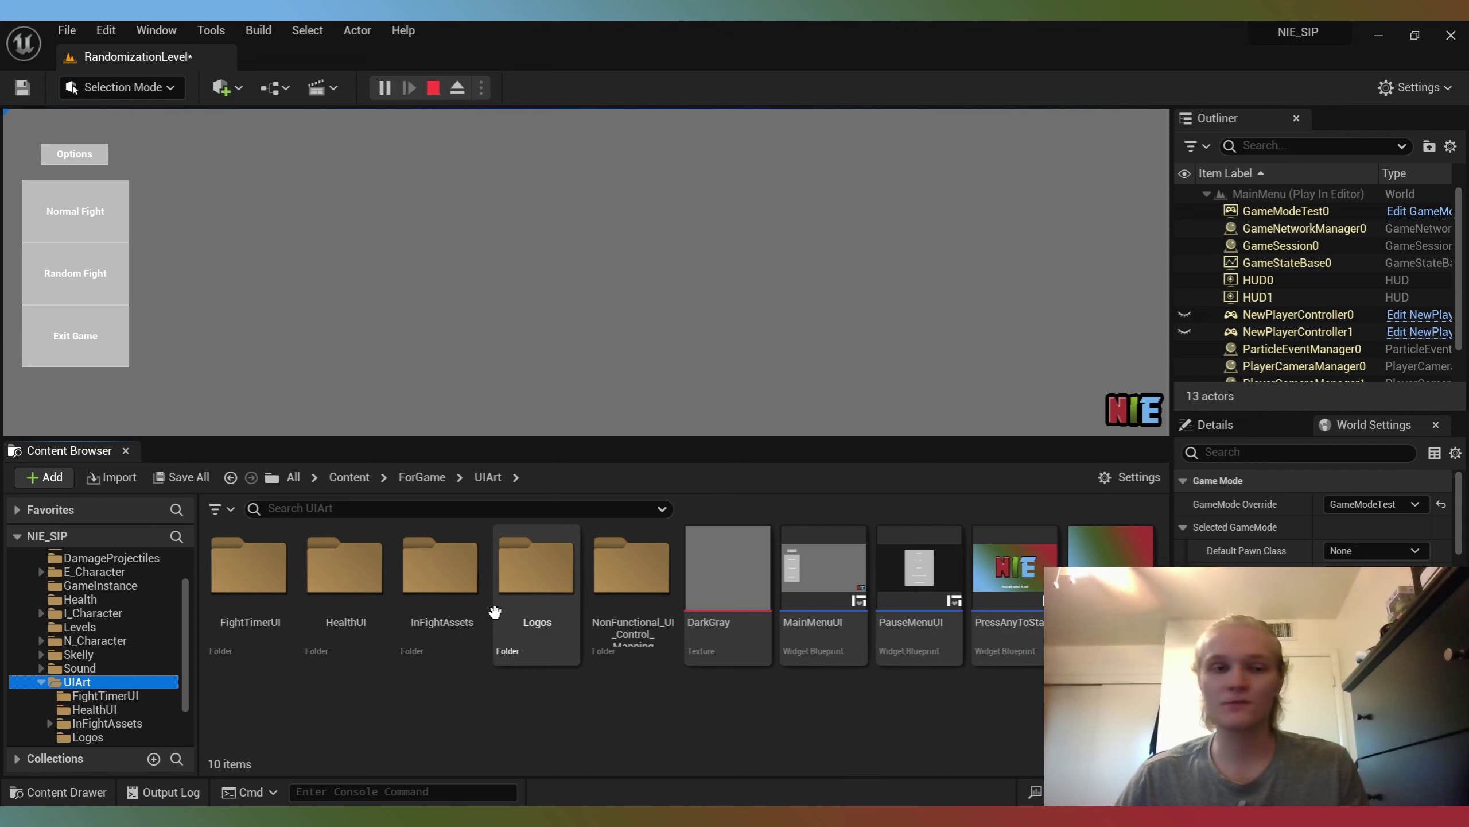
double_click(442, 570)
double_click(243, 597)
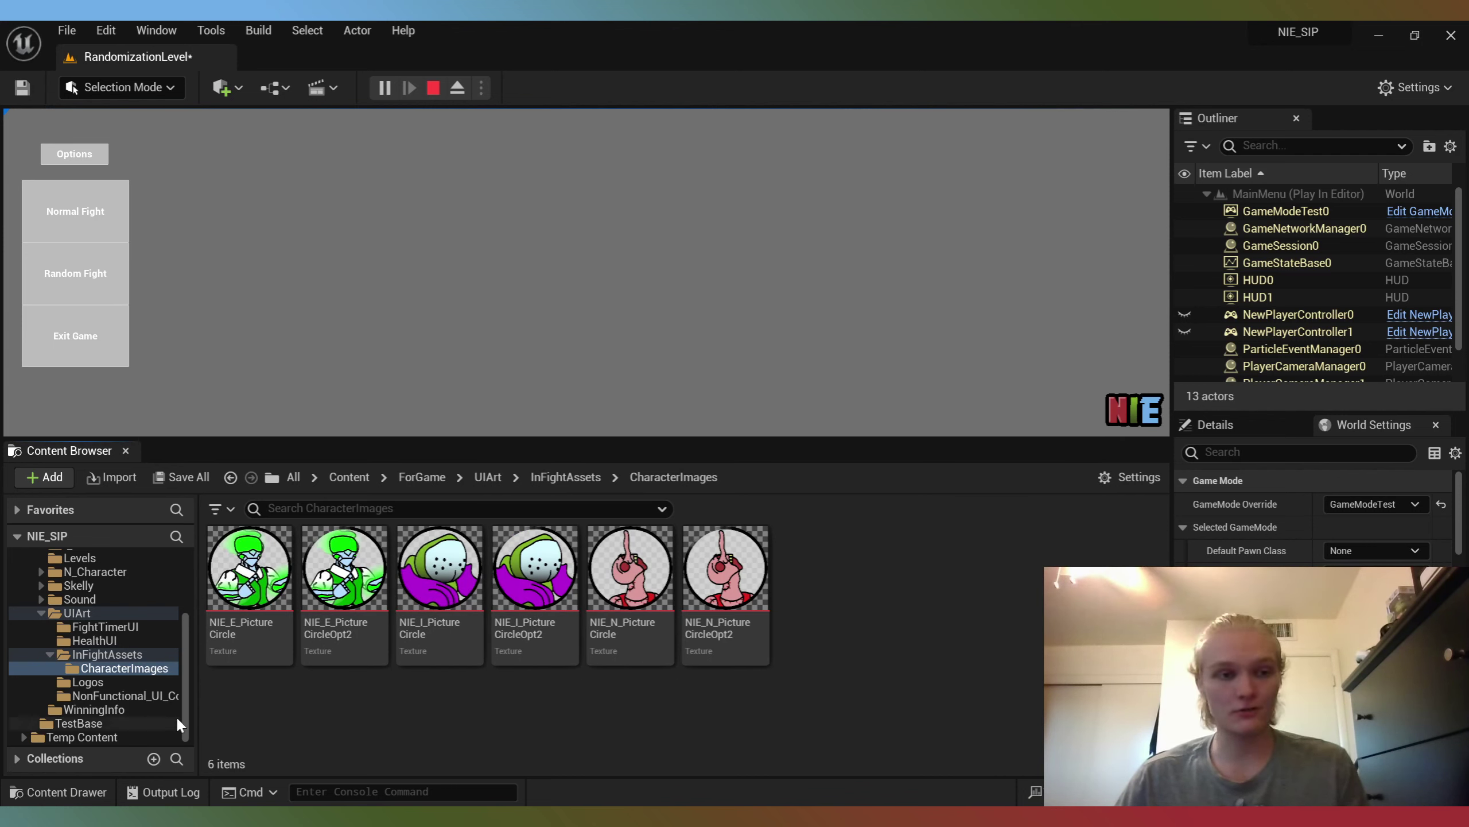
Step: Browse the Logos, control-mapping, WinningInfo, TestBase, Temp and HealthUI folders, ending in InFightAssets
left_click(116, 682)
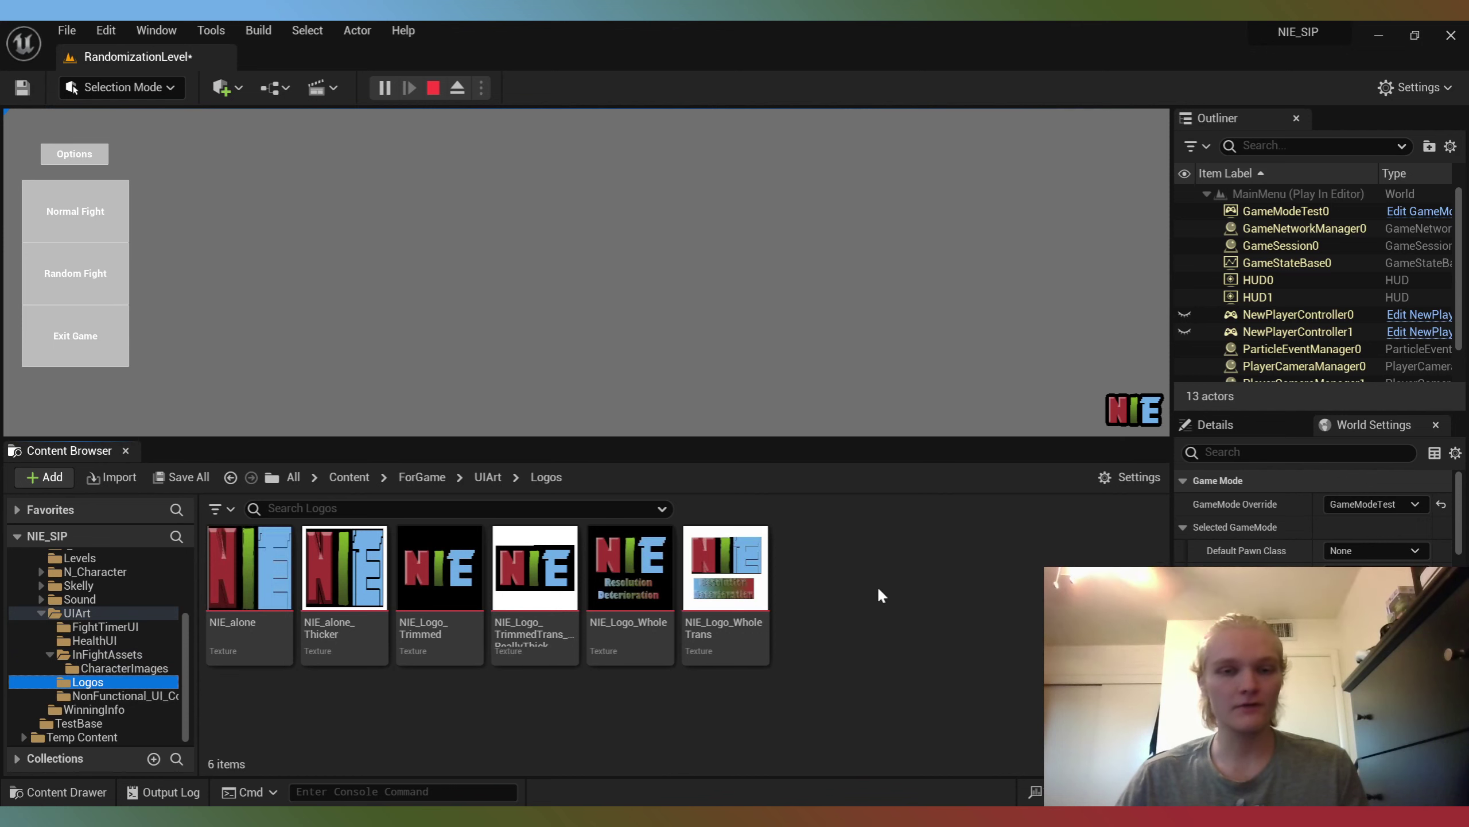
left_click(115, 696)
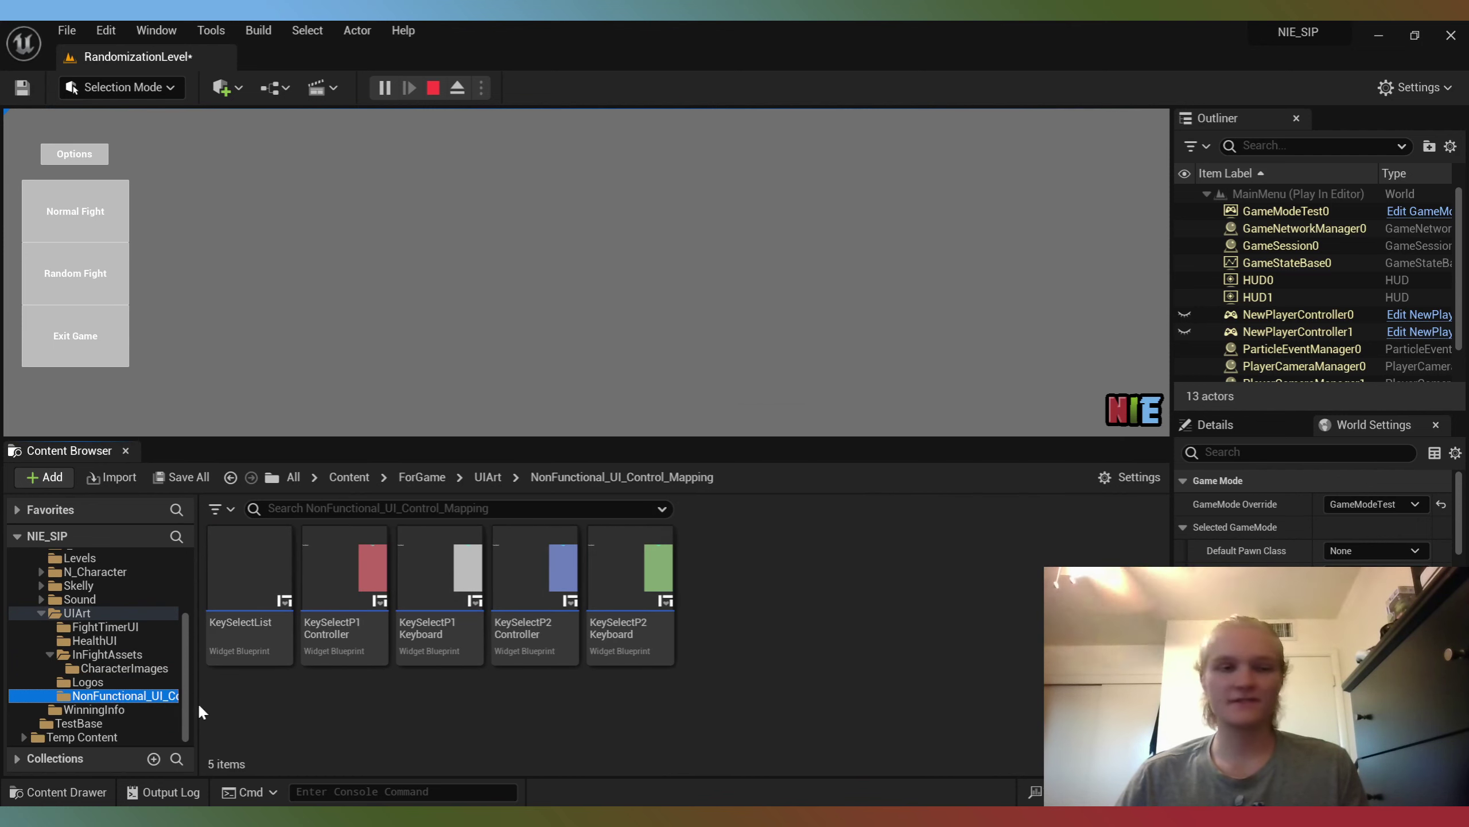
left_click(133, 710)
left_click(136, 724)
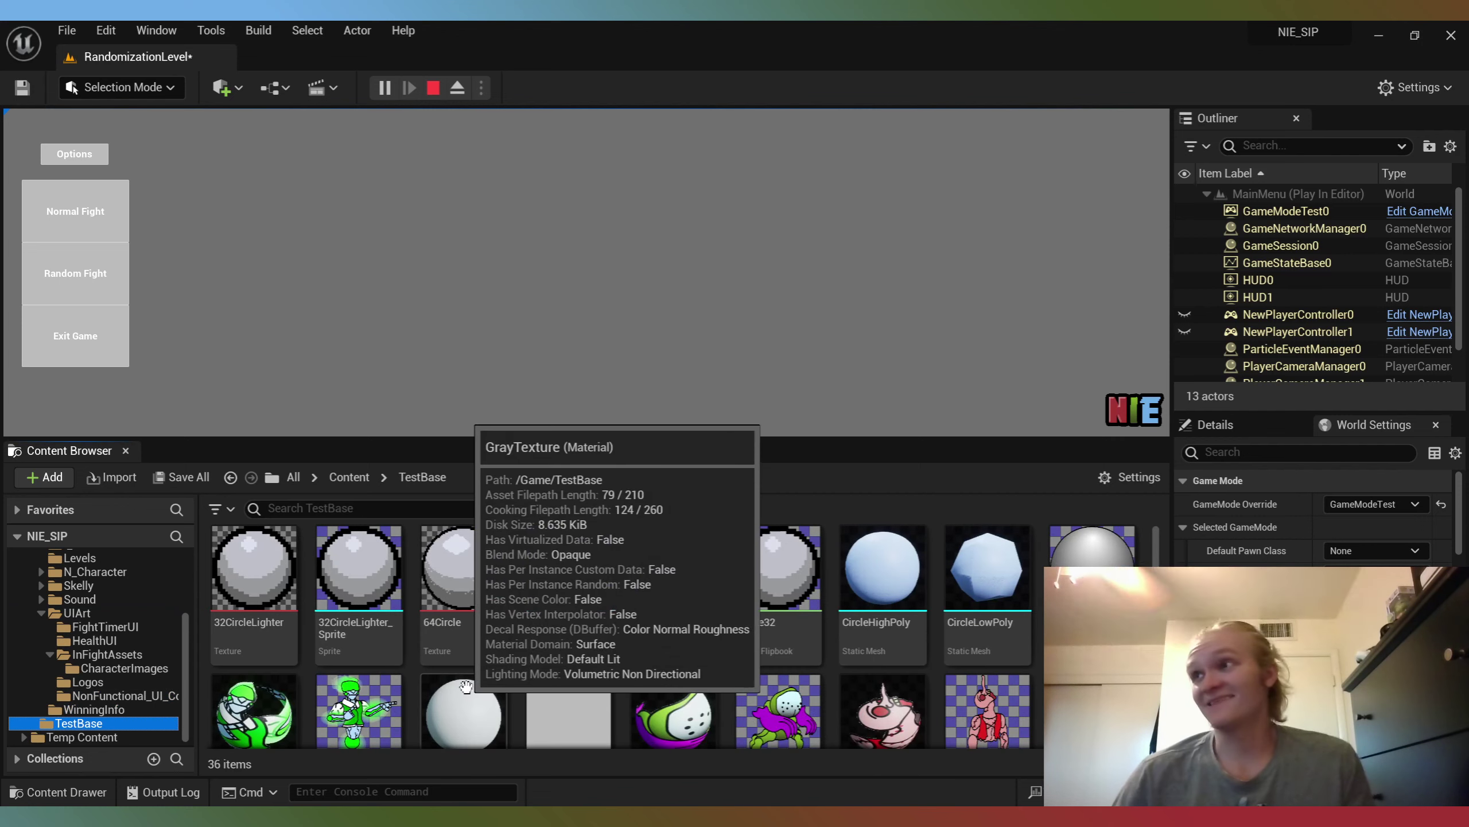
scroll(405, 665, "down", 1)
left_click(98, 737)
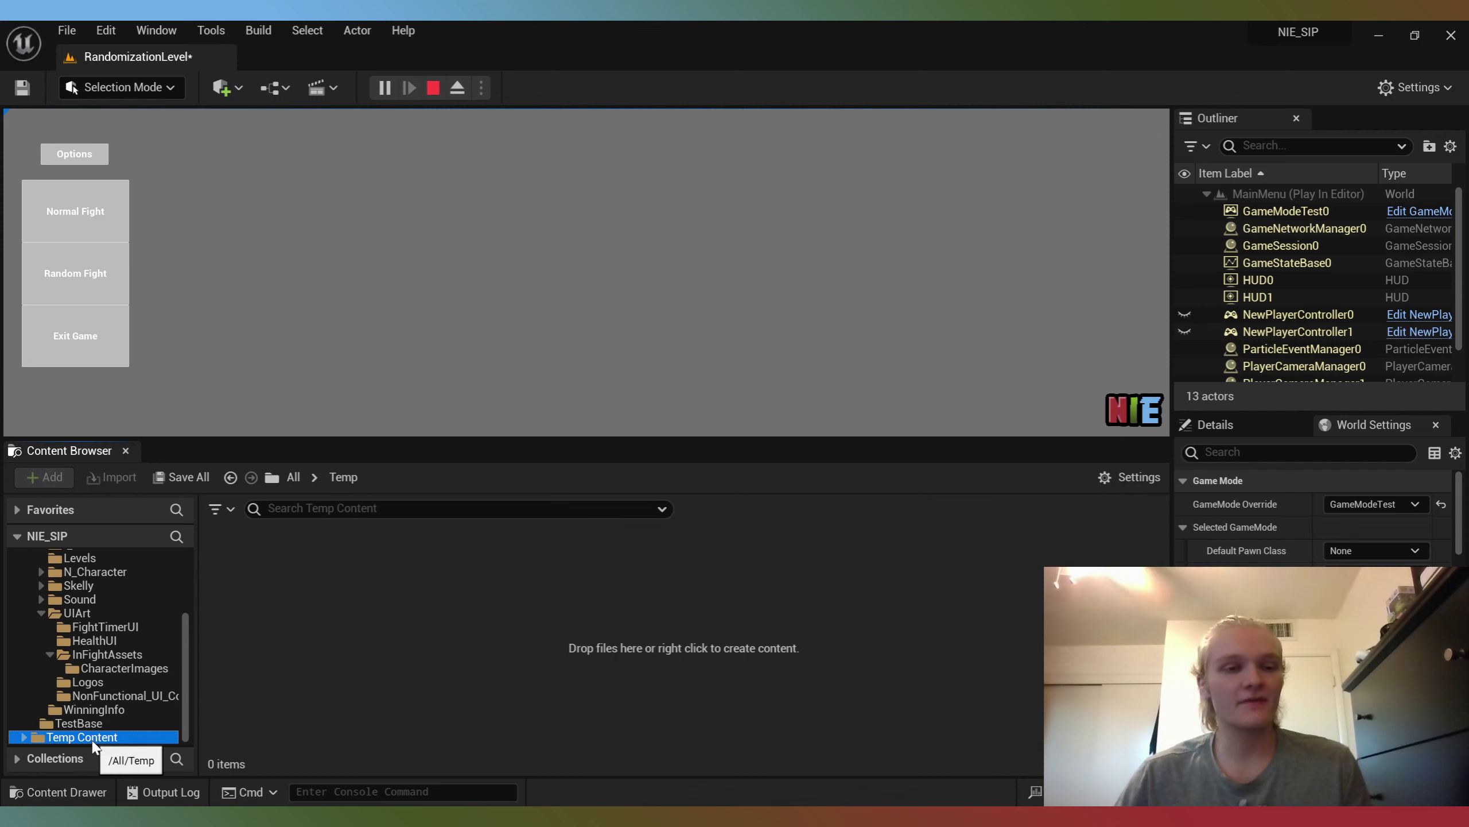
left_click(119, 695)
left_click(126, 682)
left_click(126, 669)
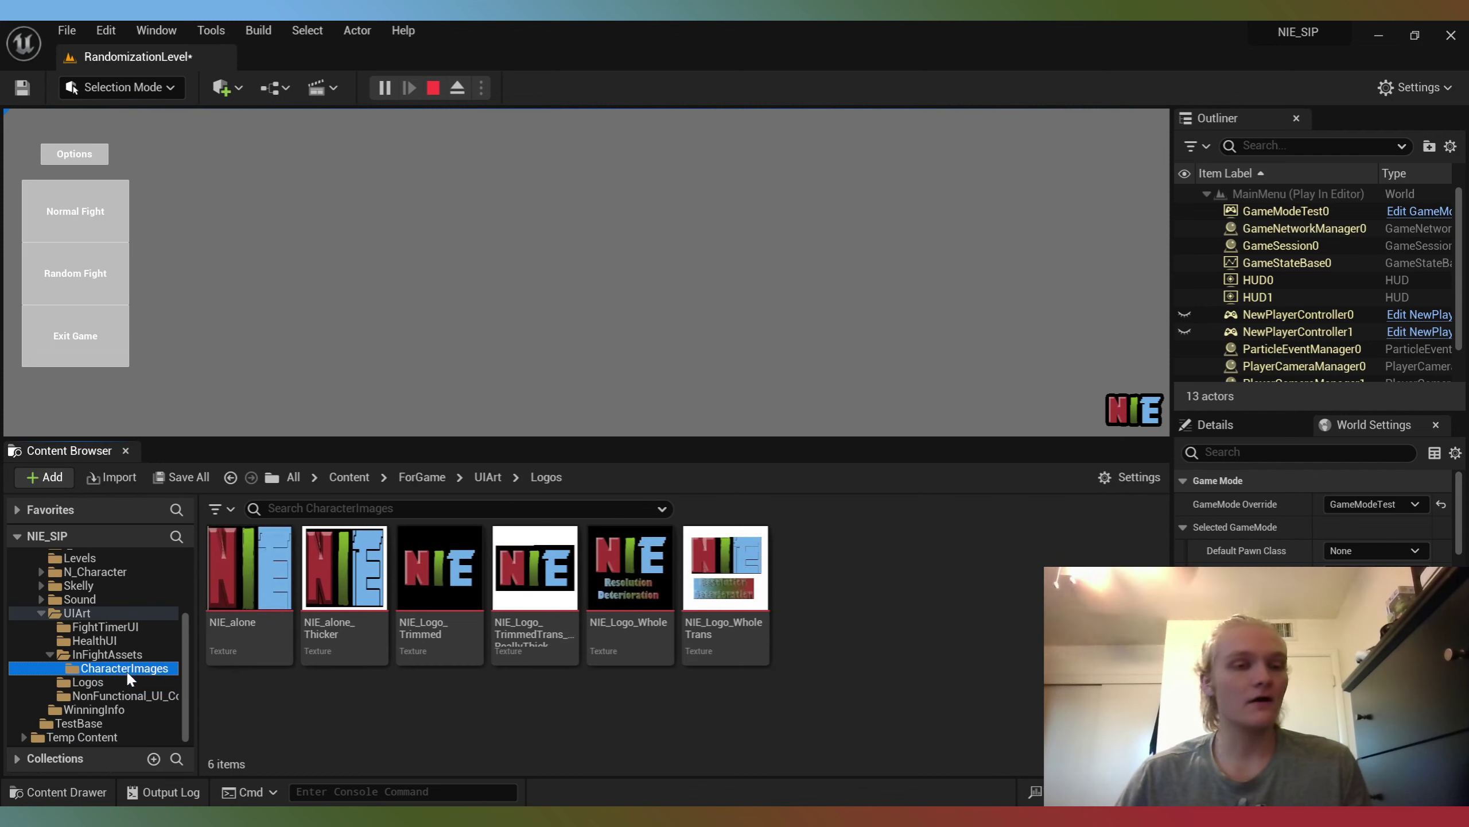
left_click(141, 653)
left_click(142, 640)
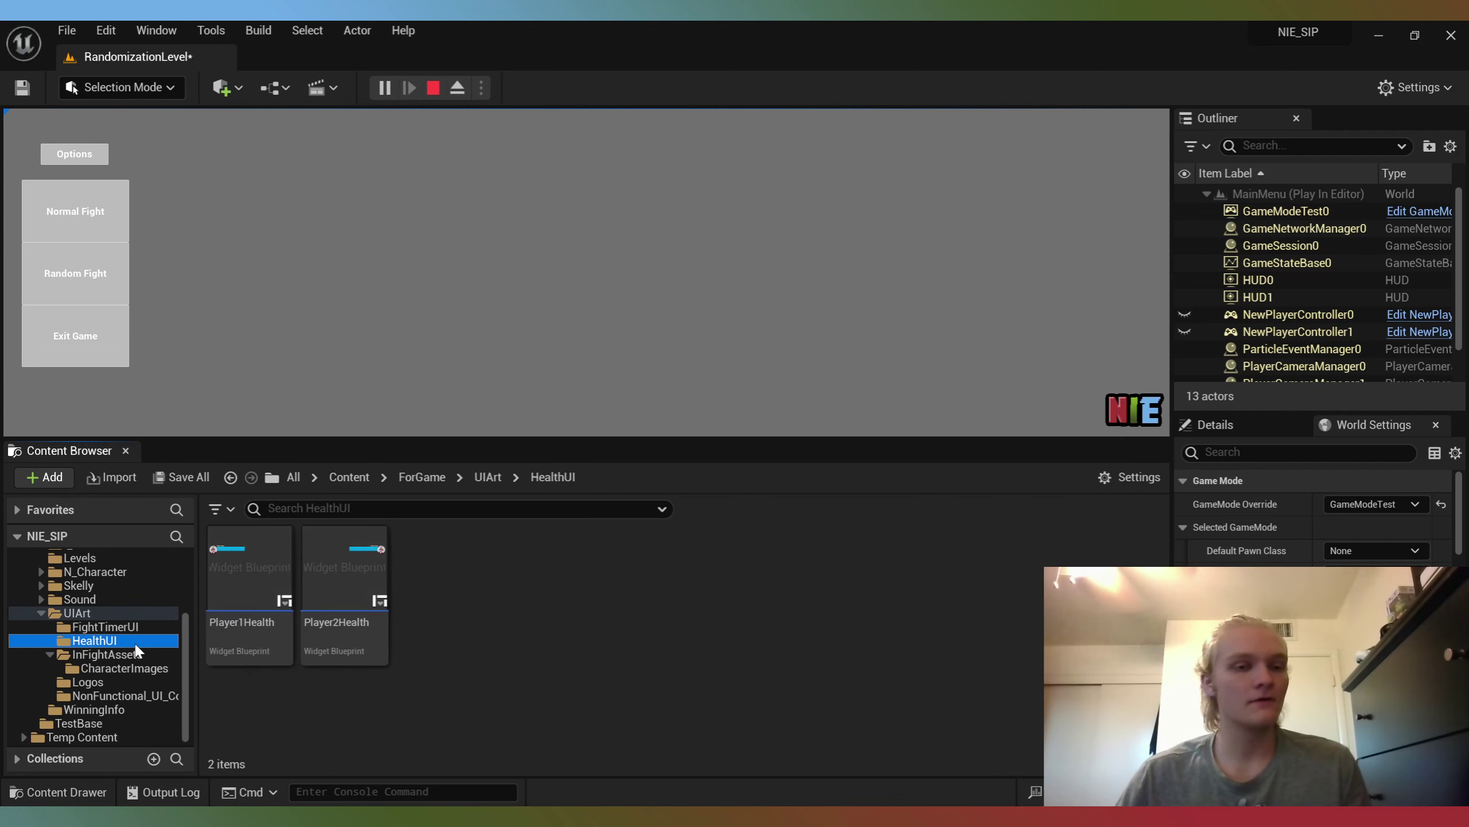
left_click(141, 653)
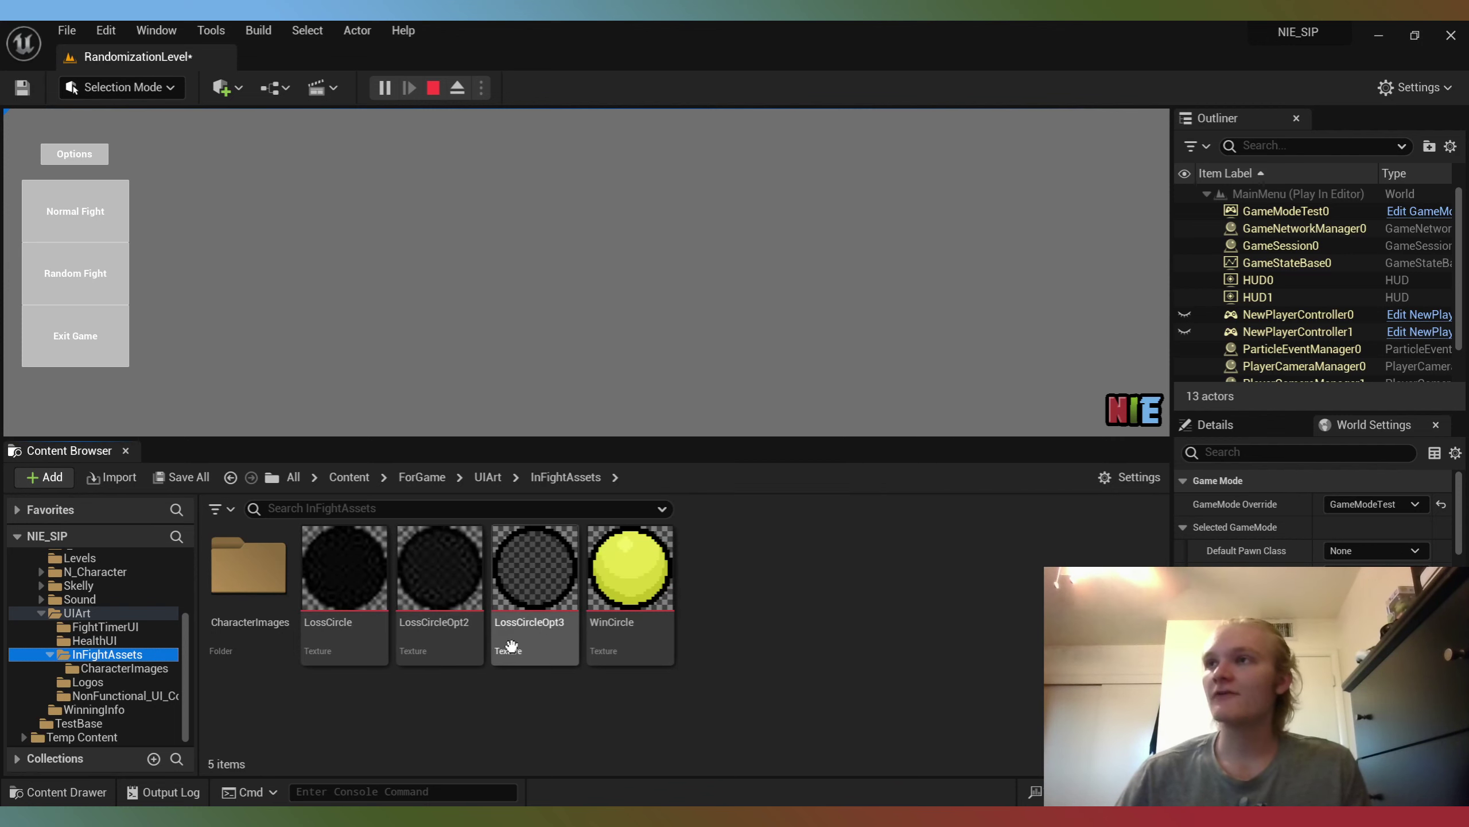
Step: Open the WinCircle texture, zoom its preview, then close the texture editor
mouse_move(584, 630)
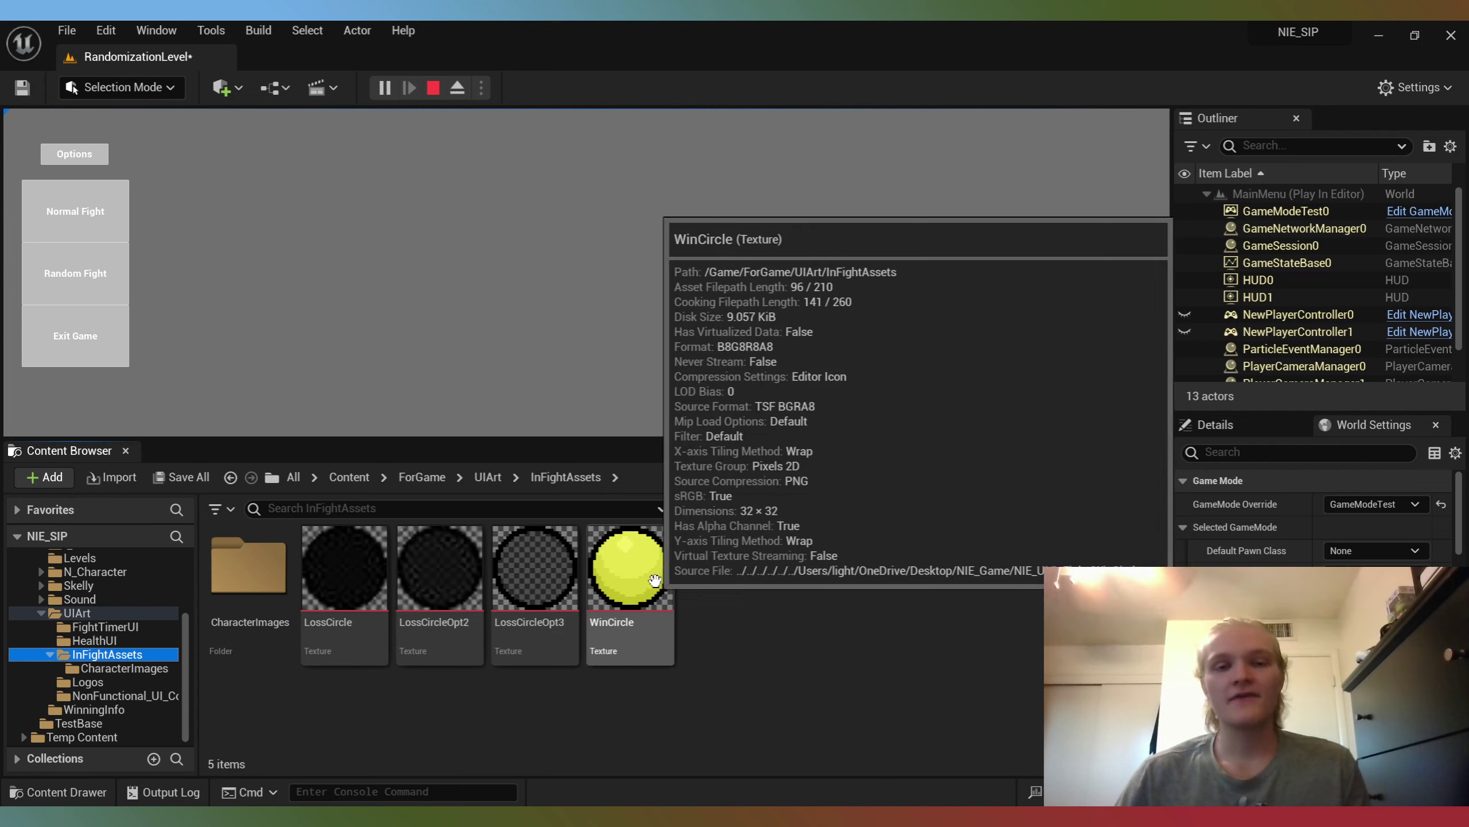
double_click(599, 605)
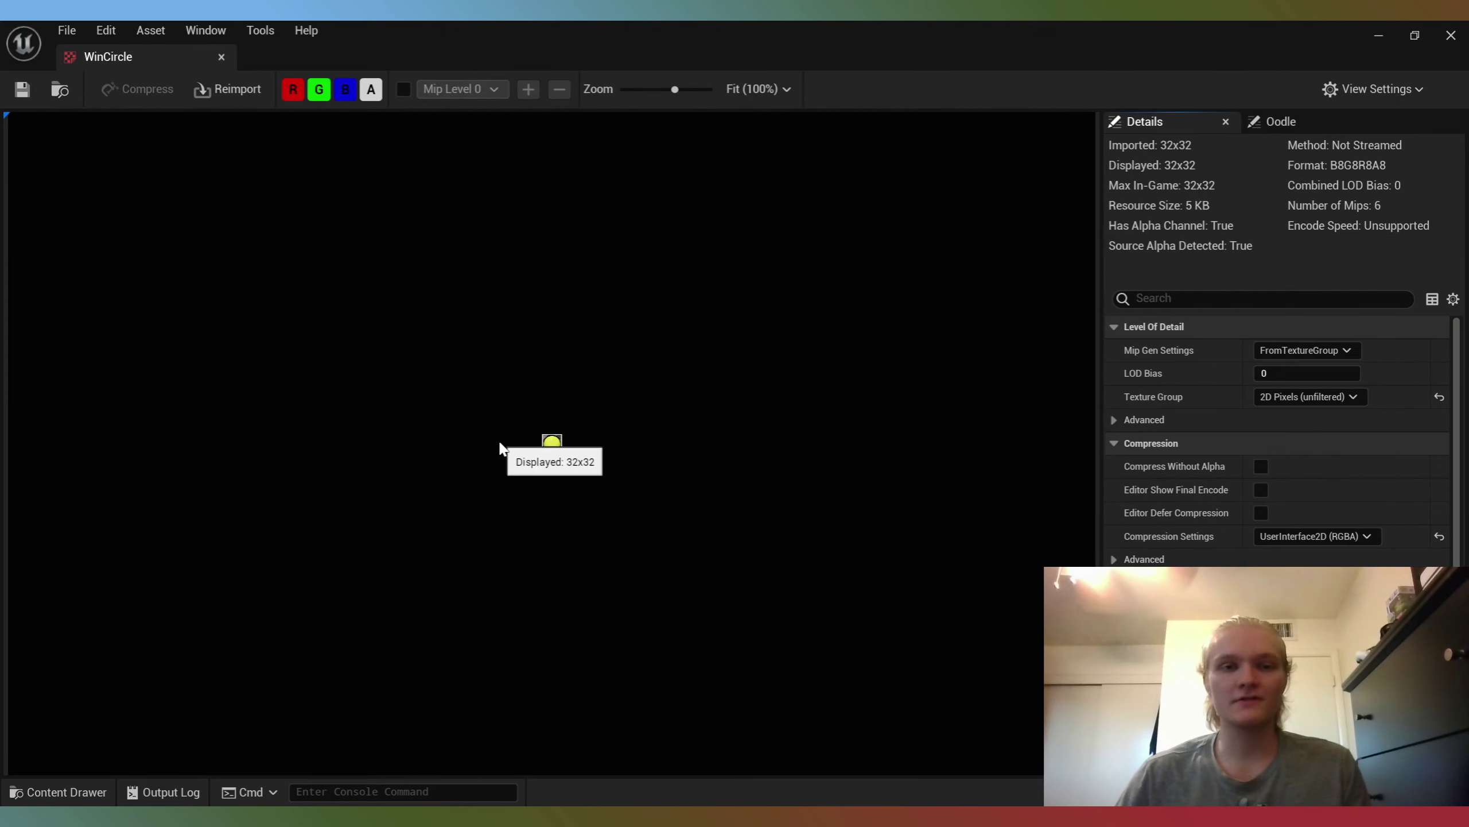
scroll(601, 509, "up", 6)
scroll(581, 460, "up", 3)
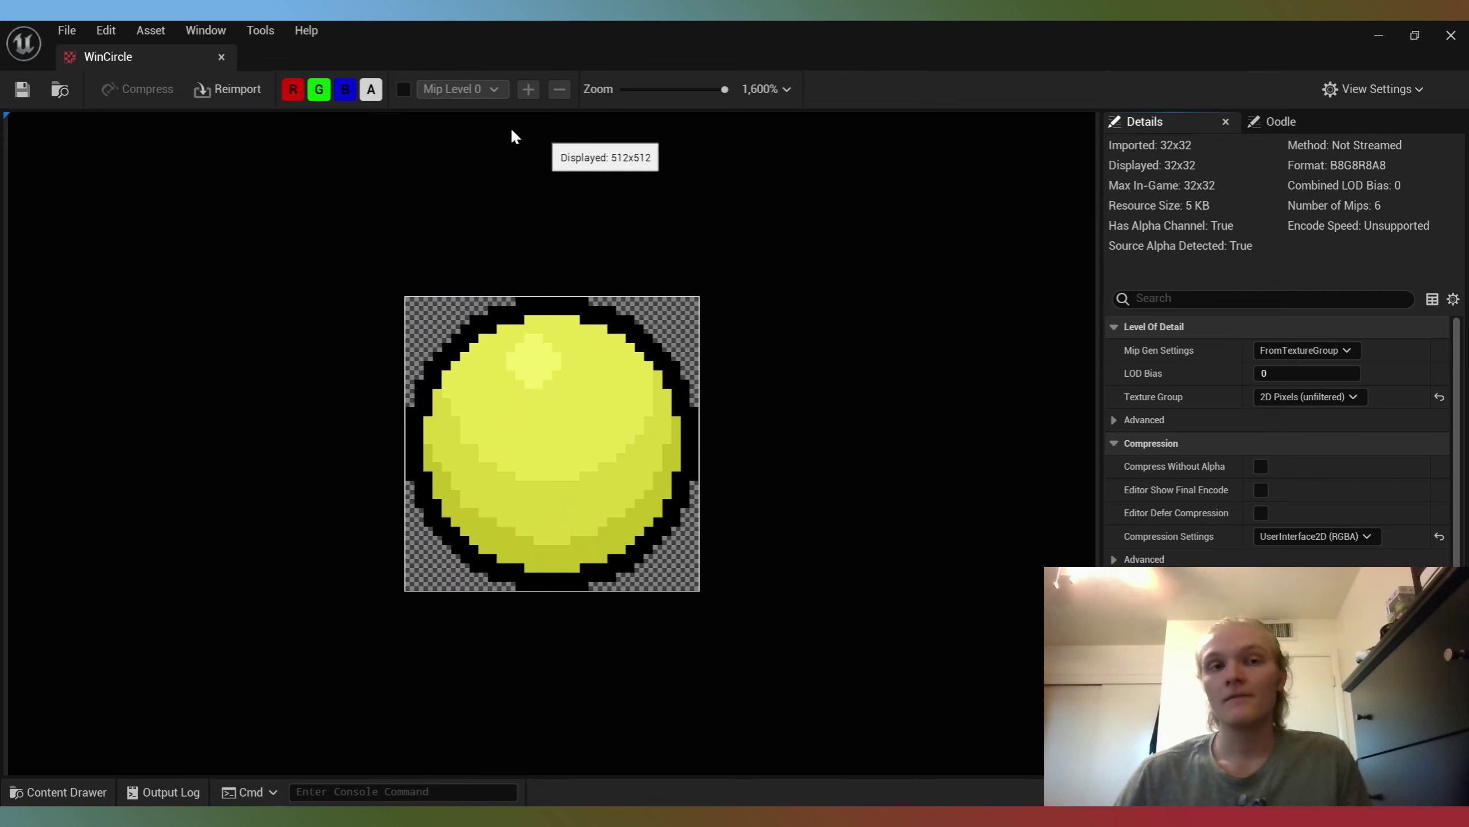
left_click(221, 57)
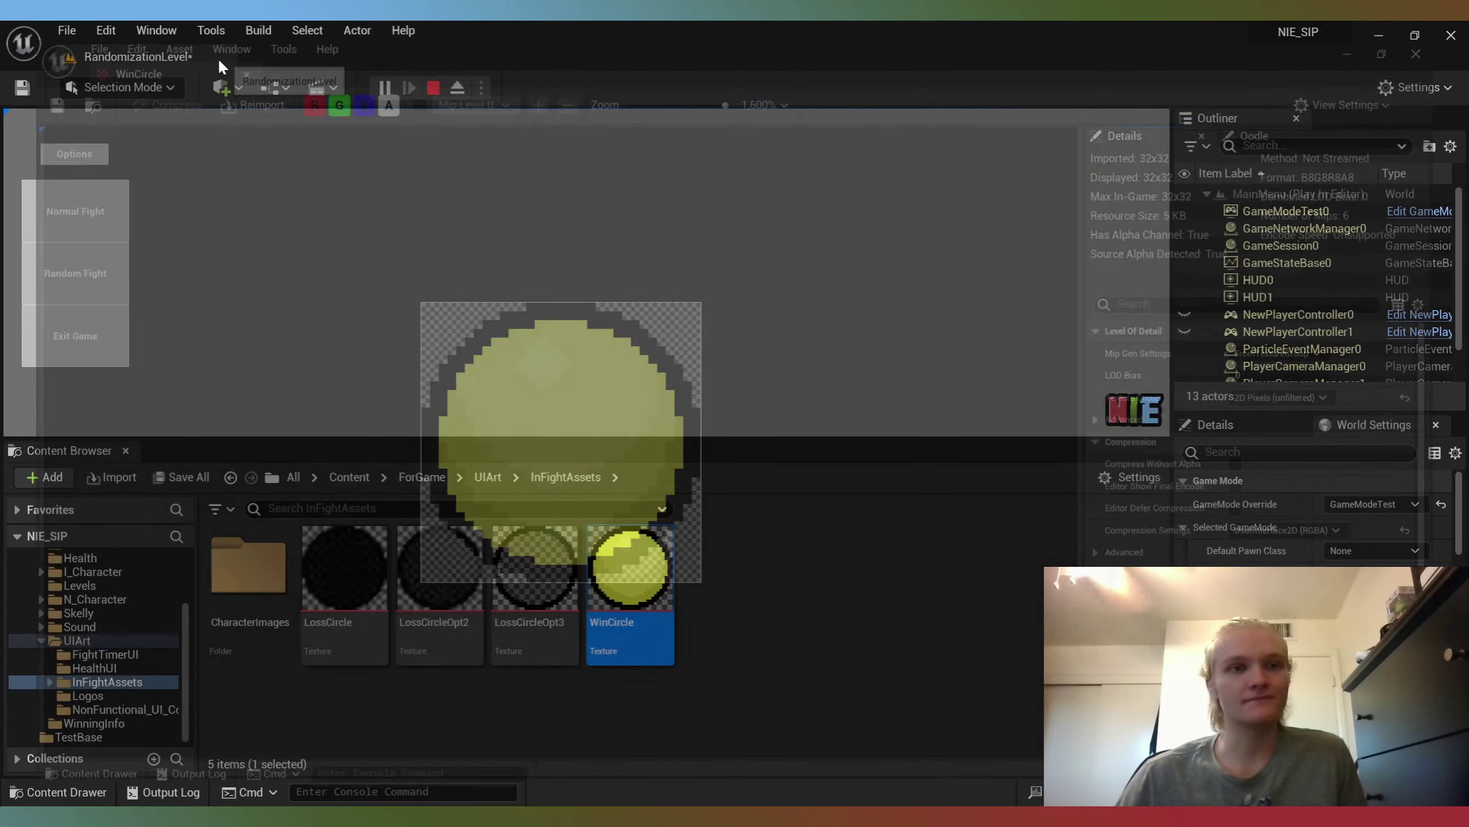
Step: Open the Player1Health widget blueprint from UIArt's HealthUI folder
left_click(111, 639)
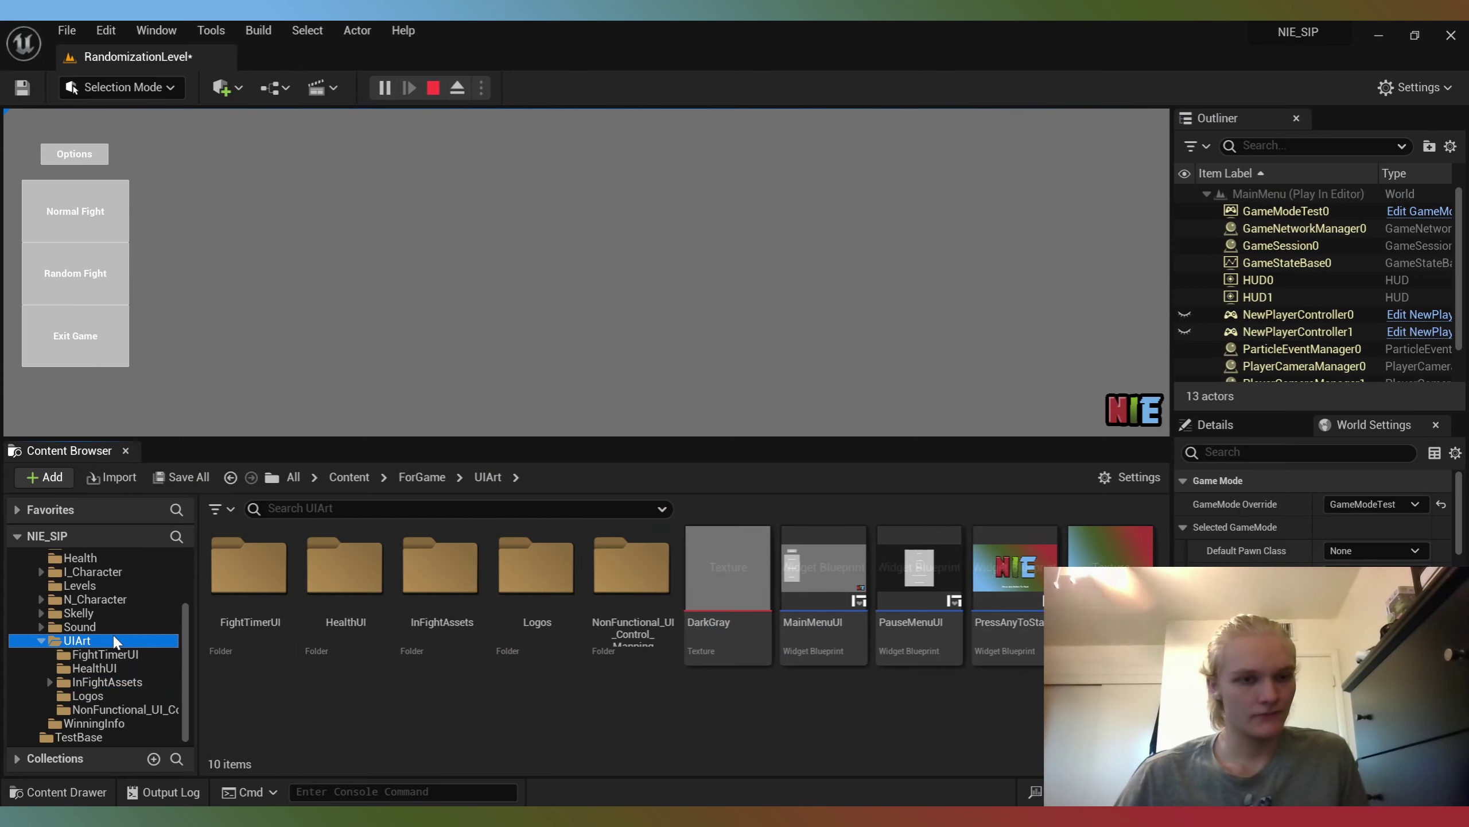
left_click(328, 560)
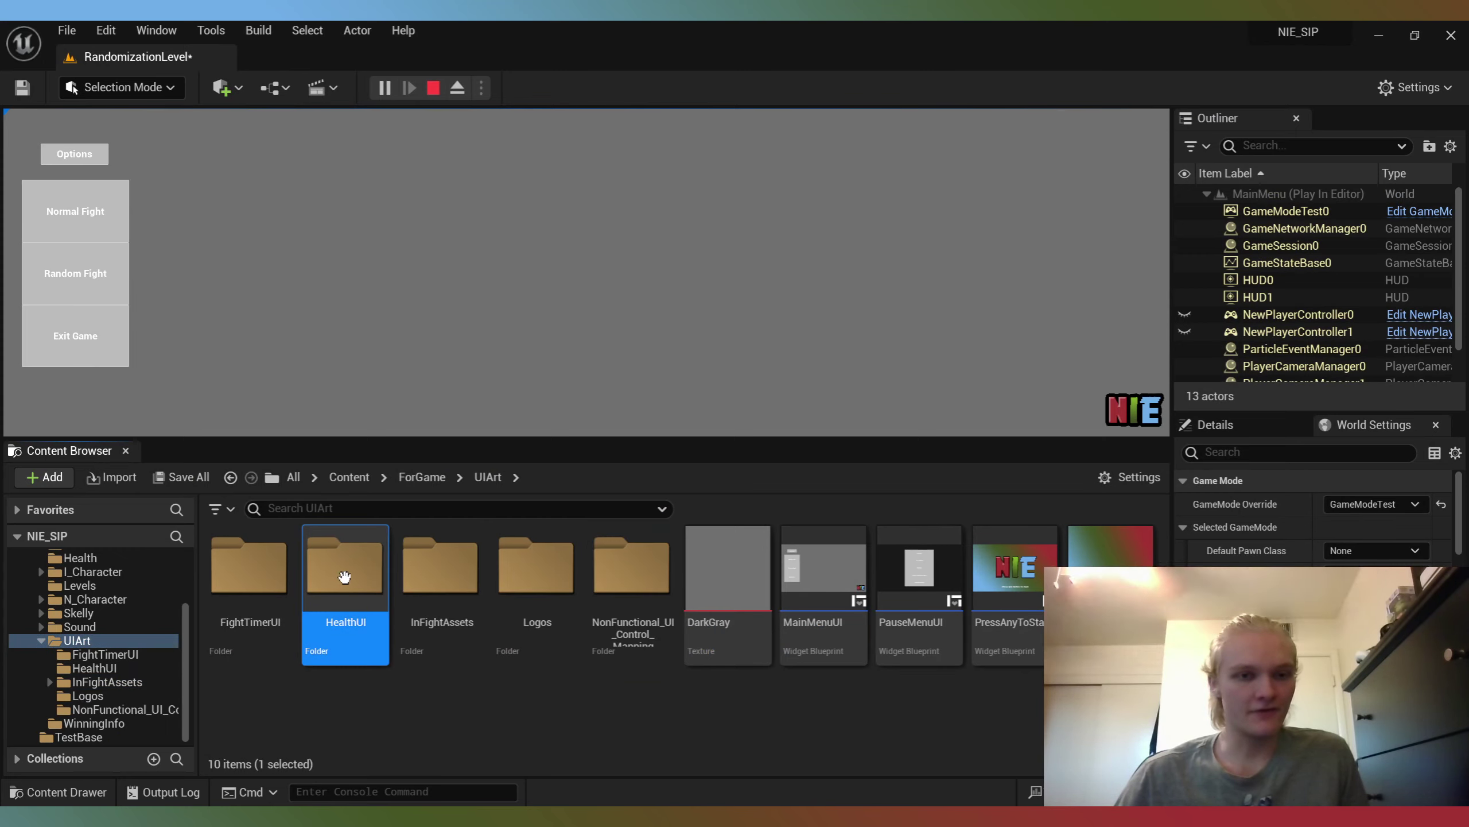
double_click(328, 560)
left_click(277, 595)
double_click(277, 595)
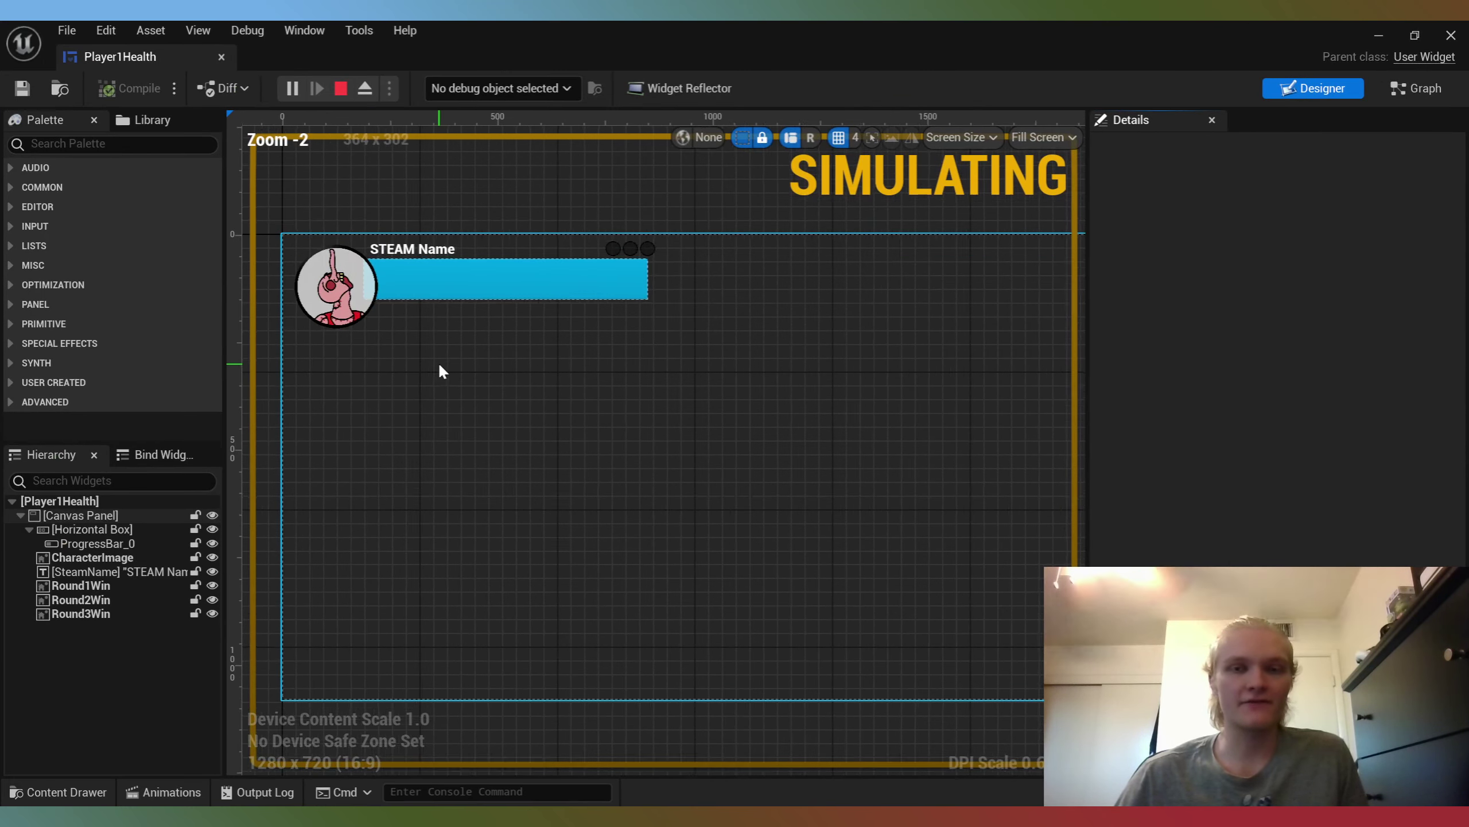
Step: Inspect the Round1Win, Round2Win and CharacterImage elements, then switch to the Event Graph
scroll(995, 377, "up", 1)
left_click(812, 284)
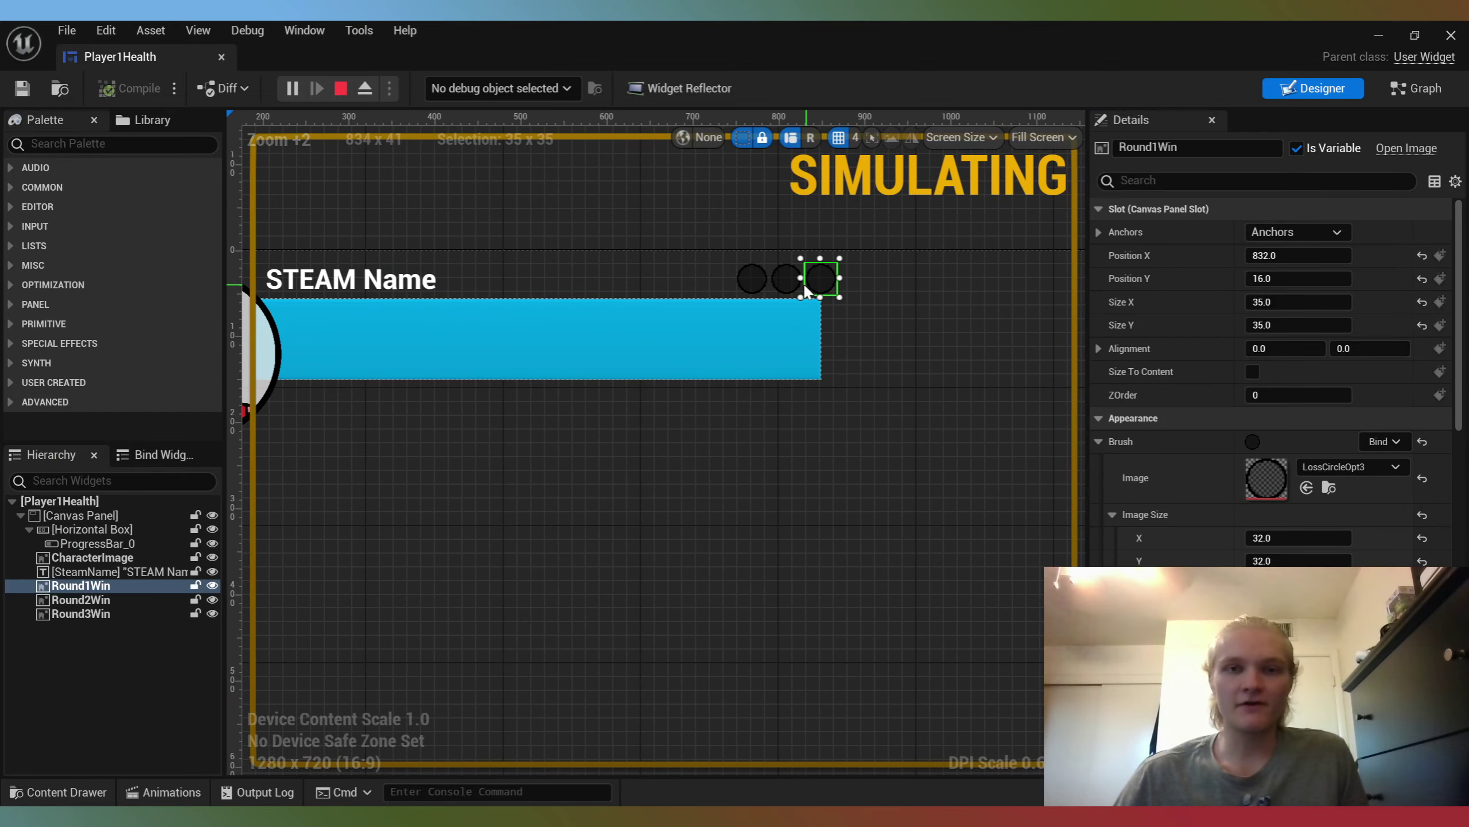
left_click(785, 284)
right_click_drag(755, 282, 891, 429)
left_click(829, 426)
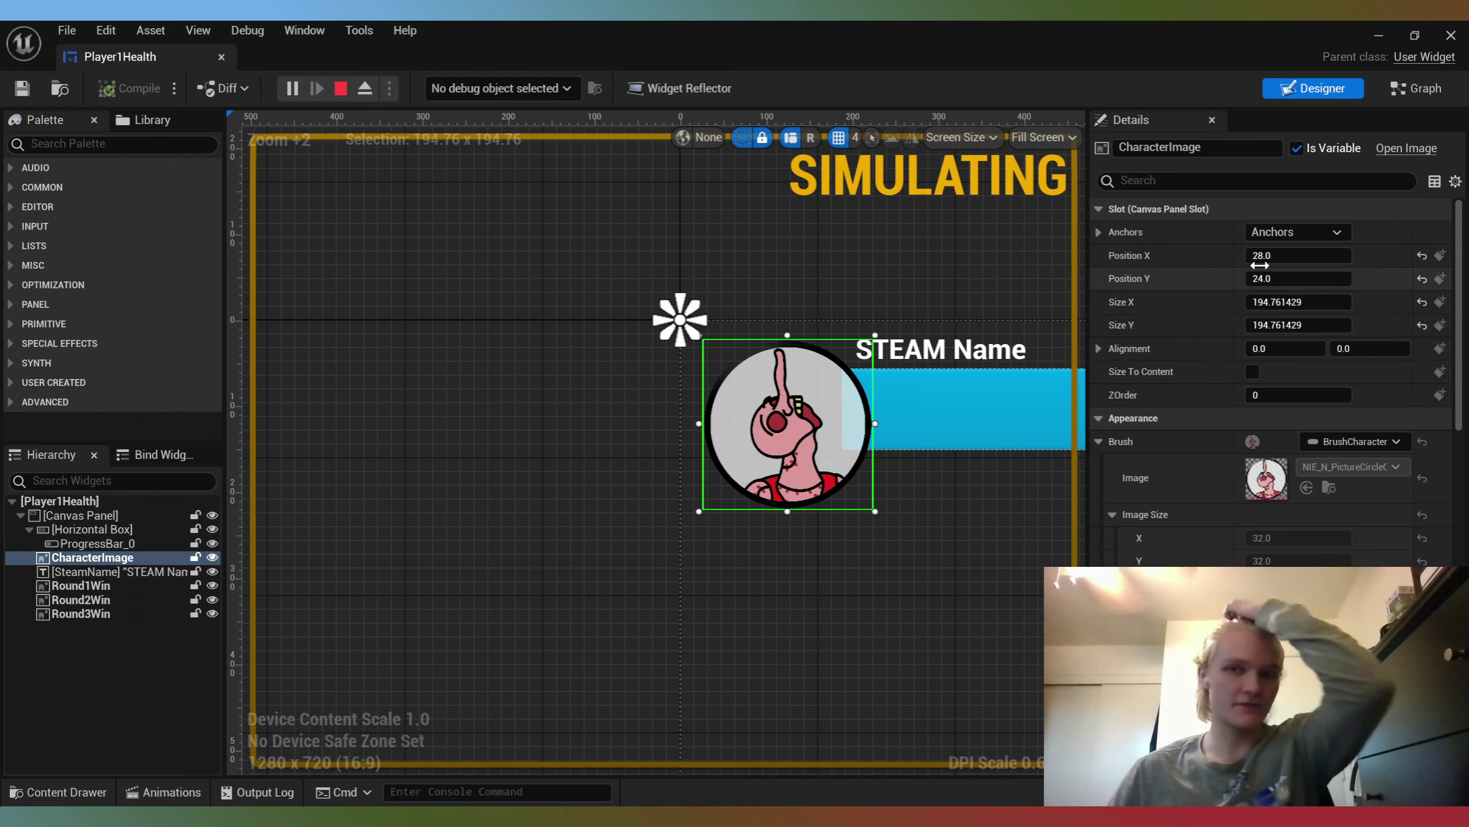
left_click(1418, 88)
Step: Review the Win Counter and Bind Event nodes, stop the simulation, and return to Player1Health
scroll(798, 293, "up", 2)
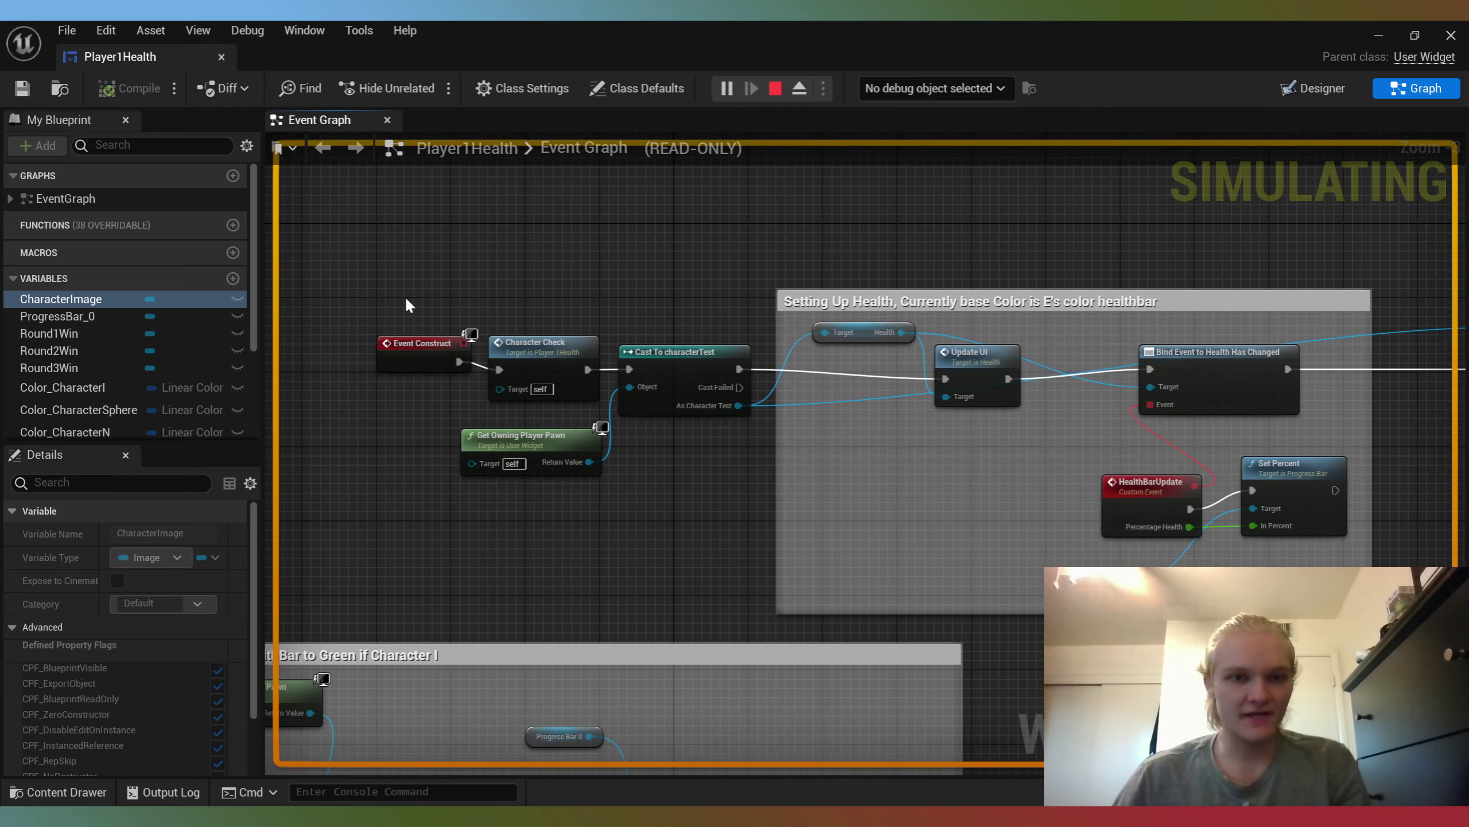
right_click_drag(940, 428, 703, 348)
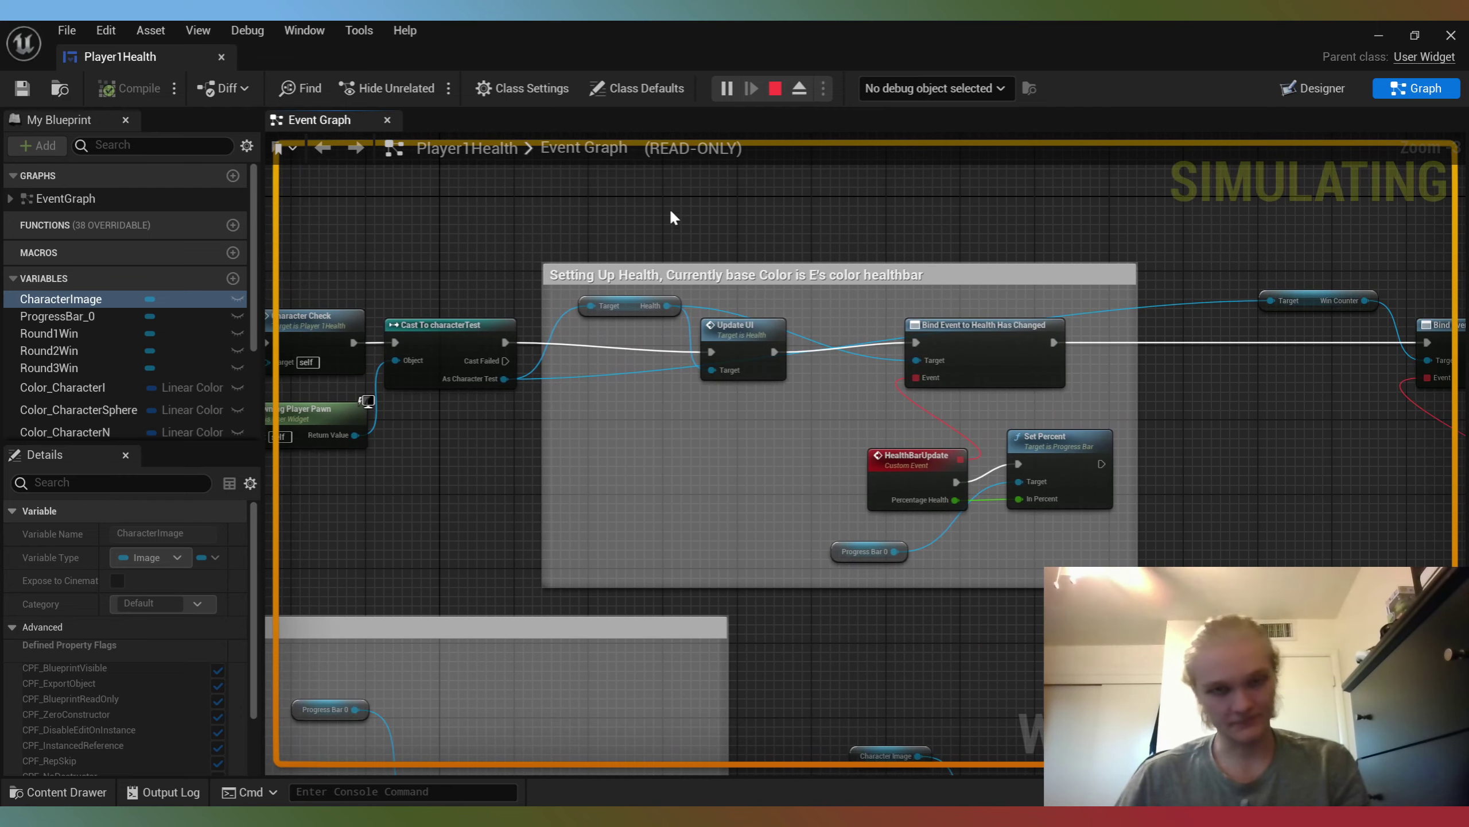
right_click_drag(978, 273, 849, 254)
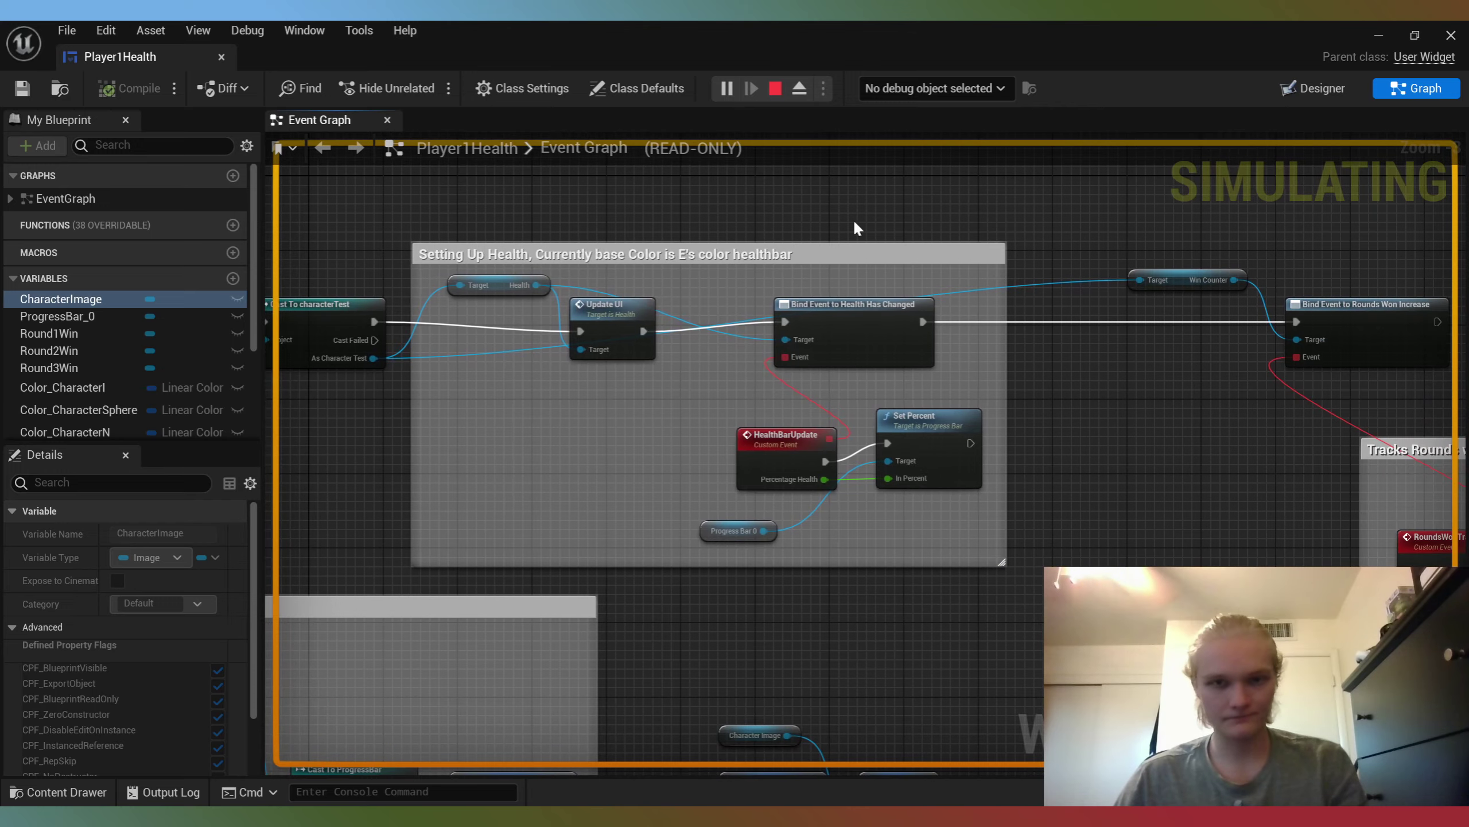
left_click(841, 343)
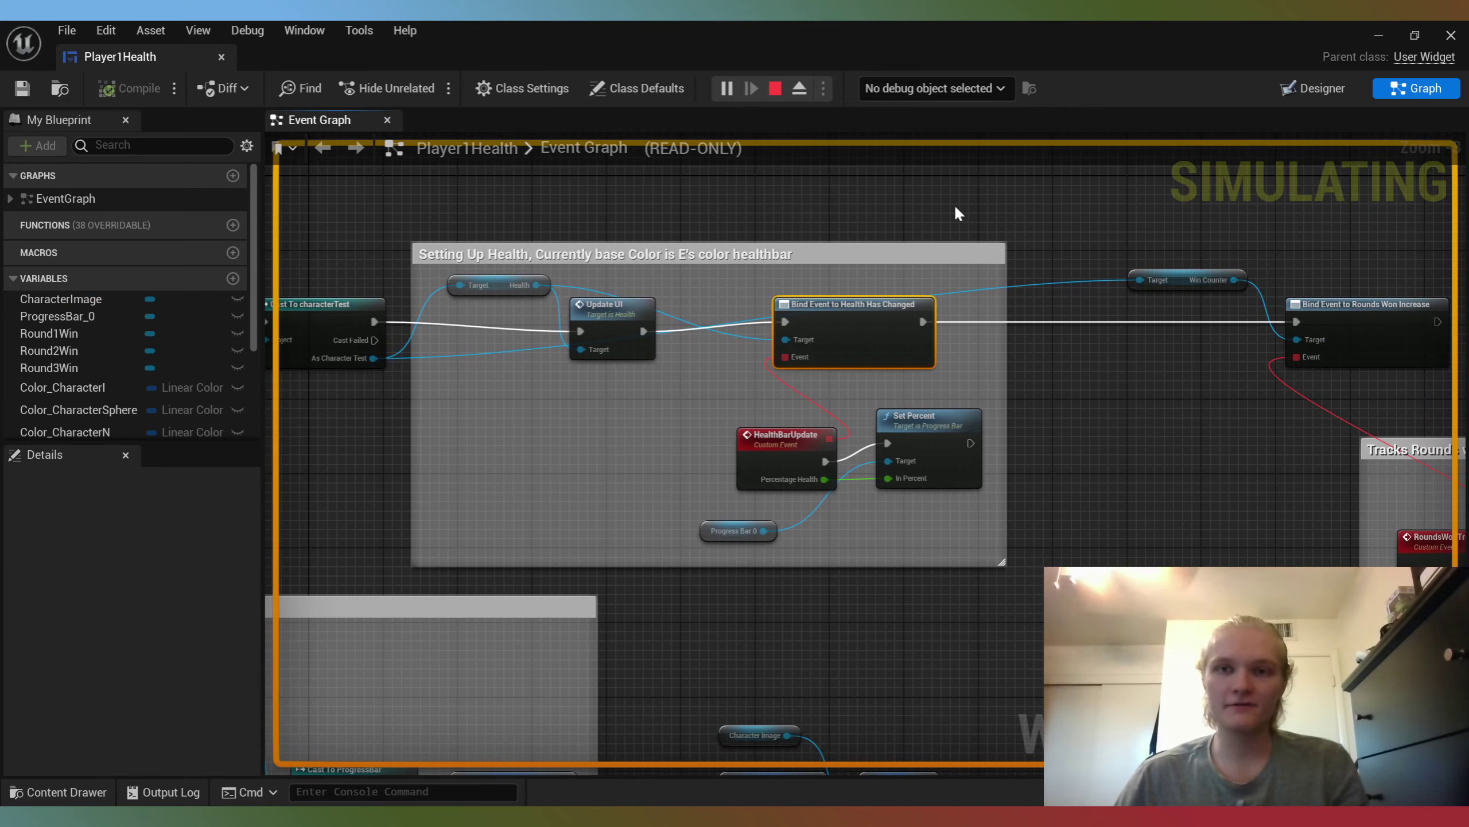
left_click(1378, 36)
left_click(434, 88)
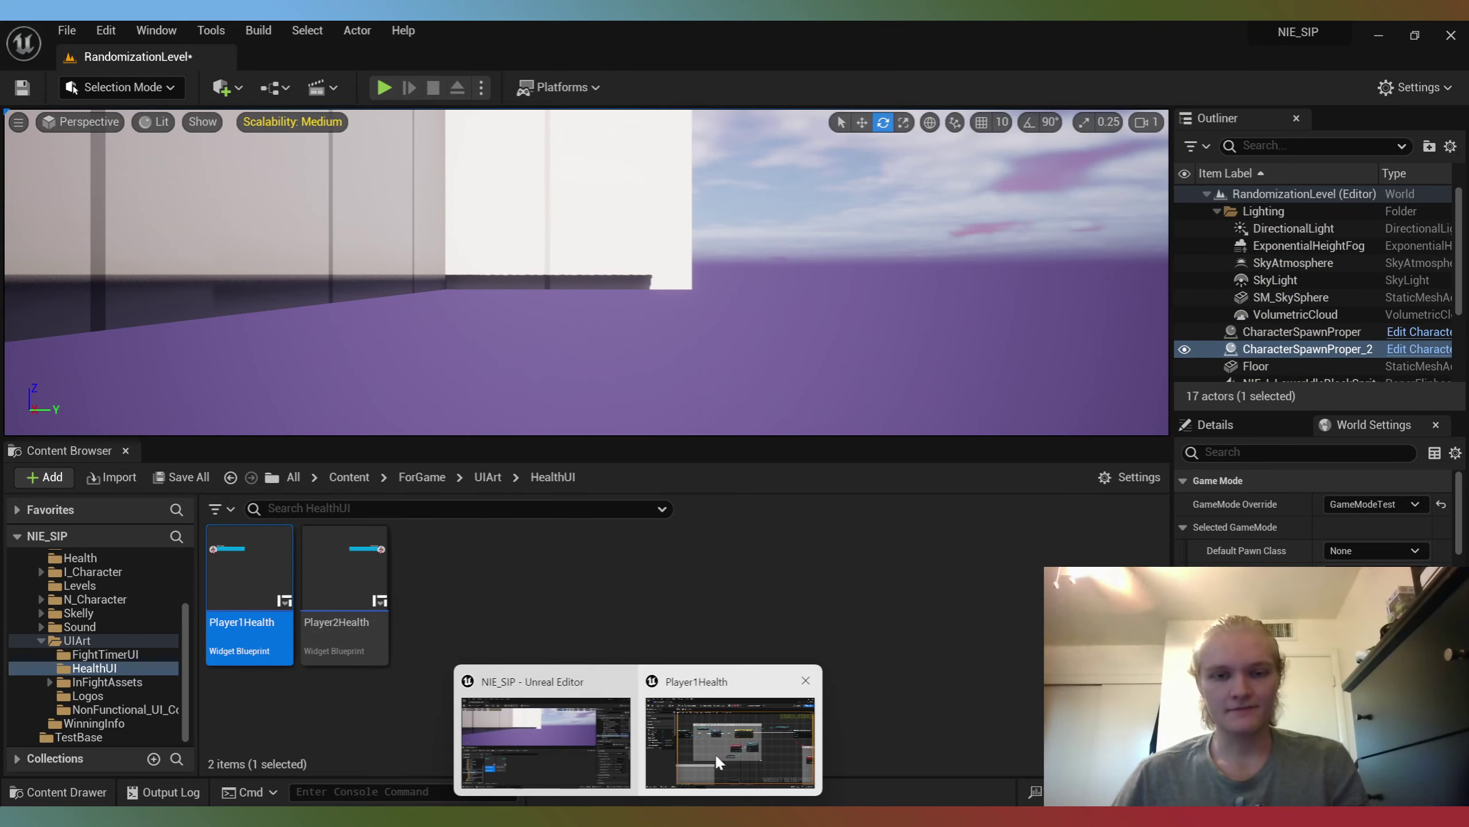
left_click(717, 747)
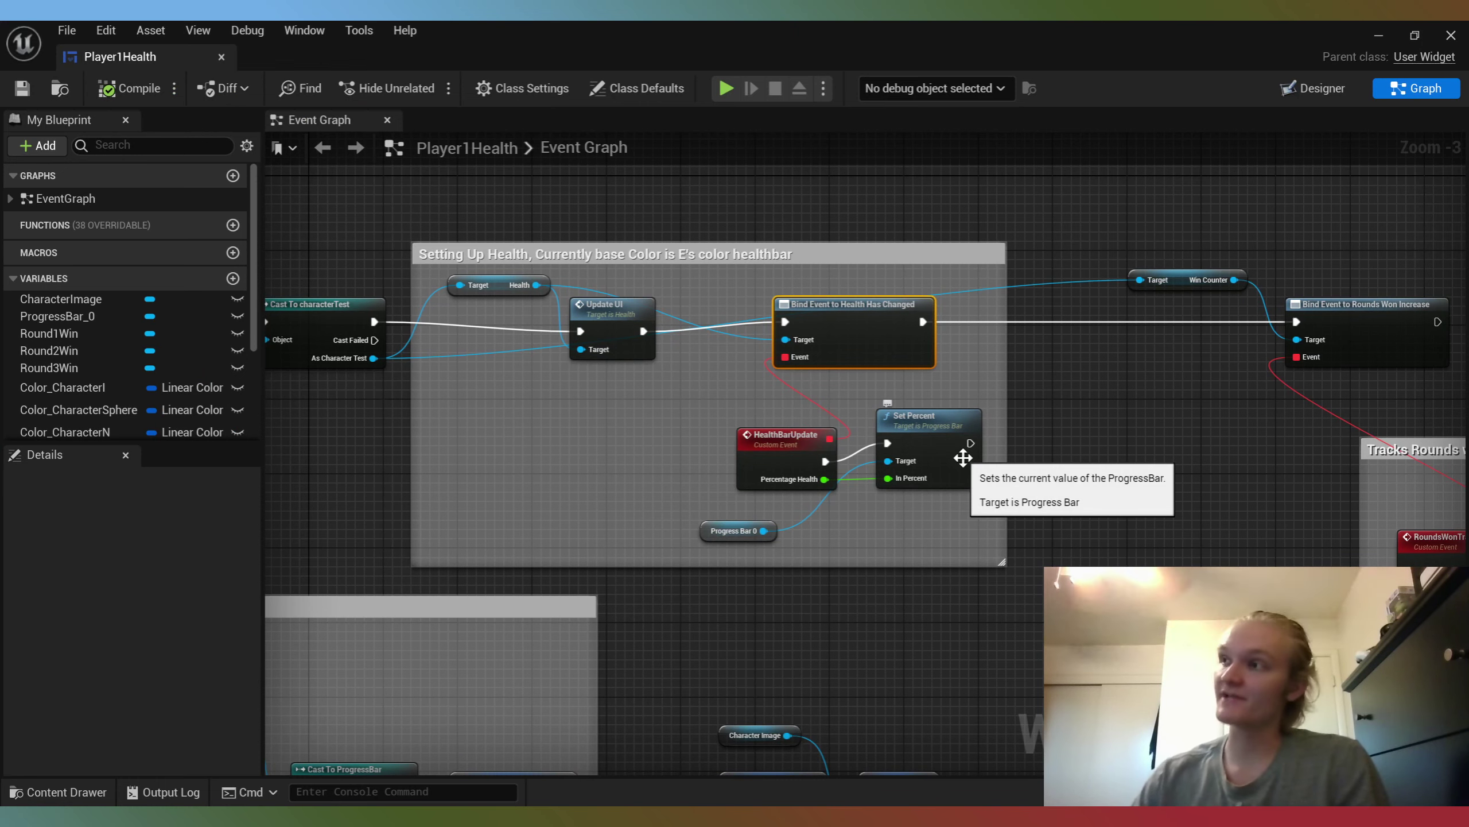
Step: Pan through the Tracks Rounds Won logic, viewing all three round-win branch rows
right_click_drag(1085, 444, 1073, 445)
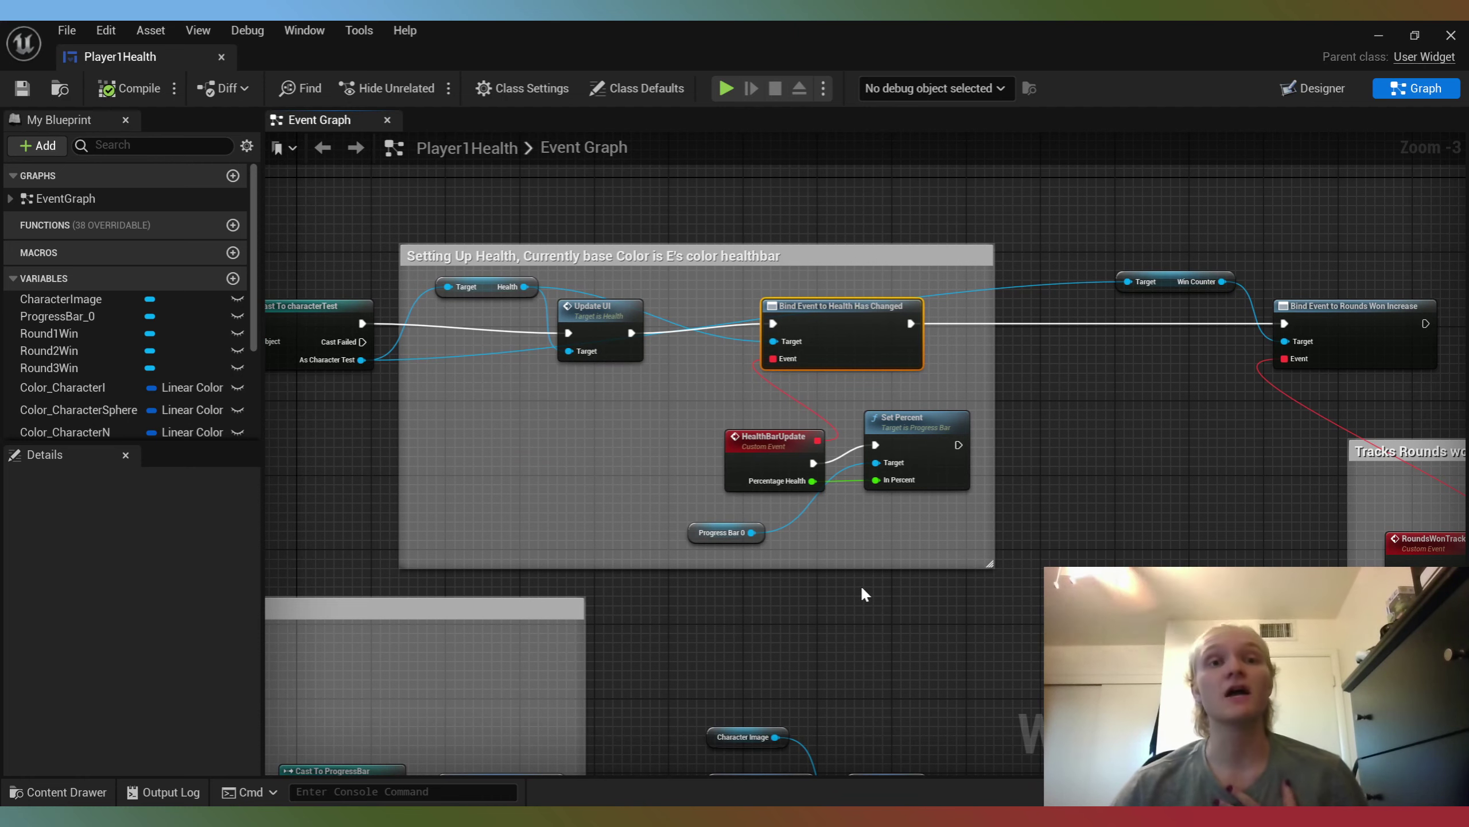
right_click_drag(954, 604, 802, 593)
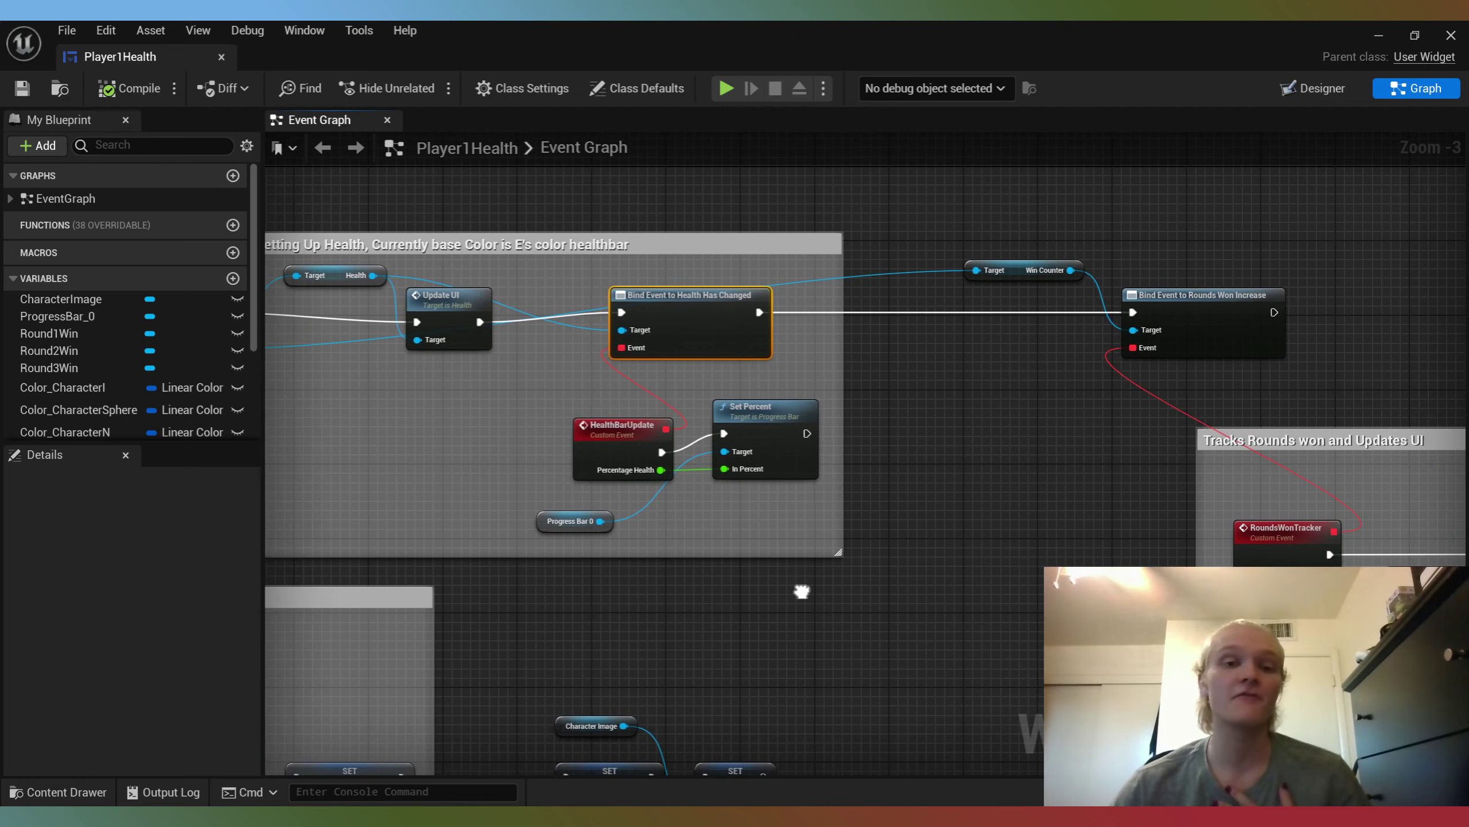
right_click_drag(907, 490, 679, 554)
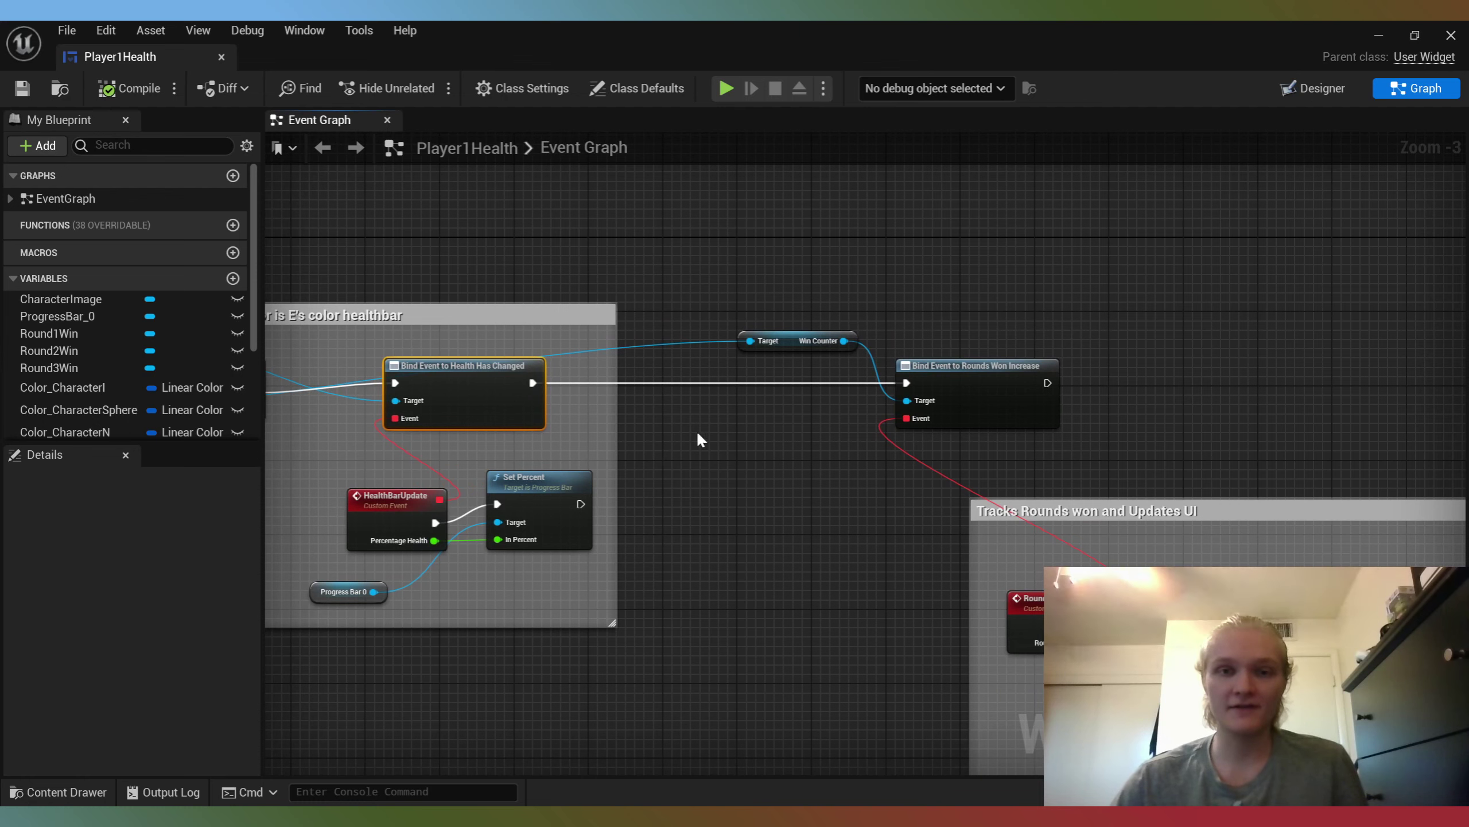
right_click_drag(486, 336, 947, 305)
right_click_drag(1278, 286, 952, 341)
right_click_drag(1144, 388, 929, 370)
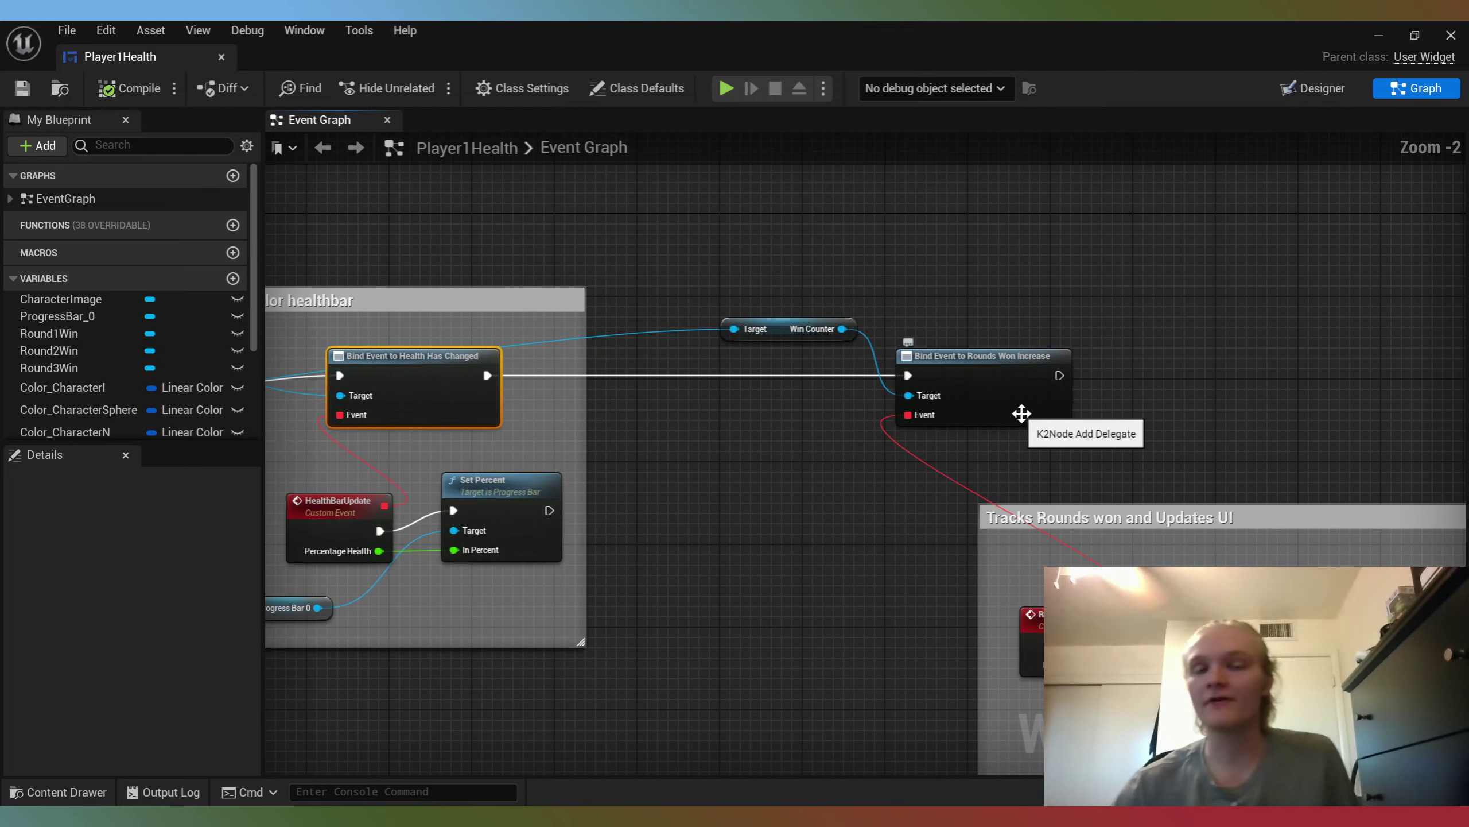
scroll(1027, 413, "up", 1)
right_click_drag(1027, 413, 787, 284)
scroll(809, 325, "down", 1)
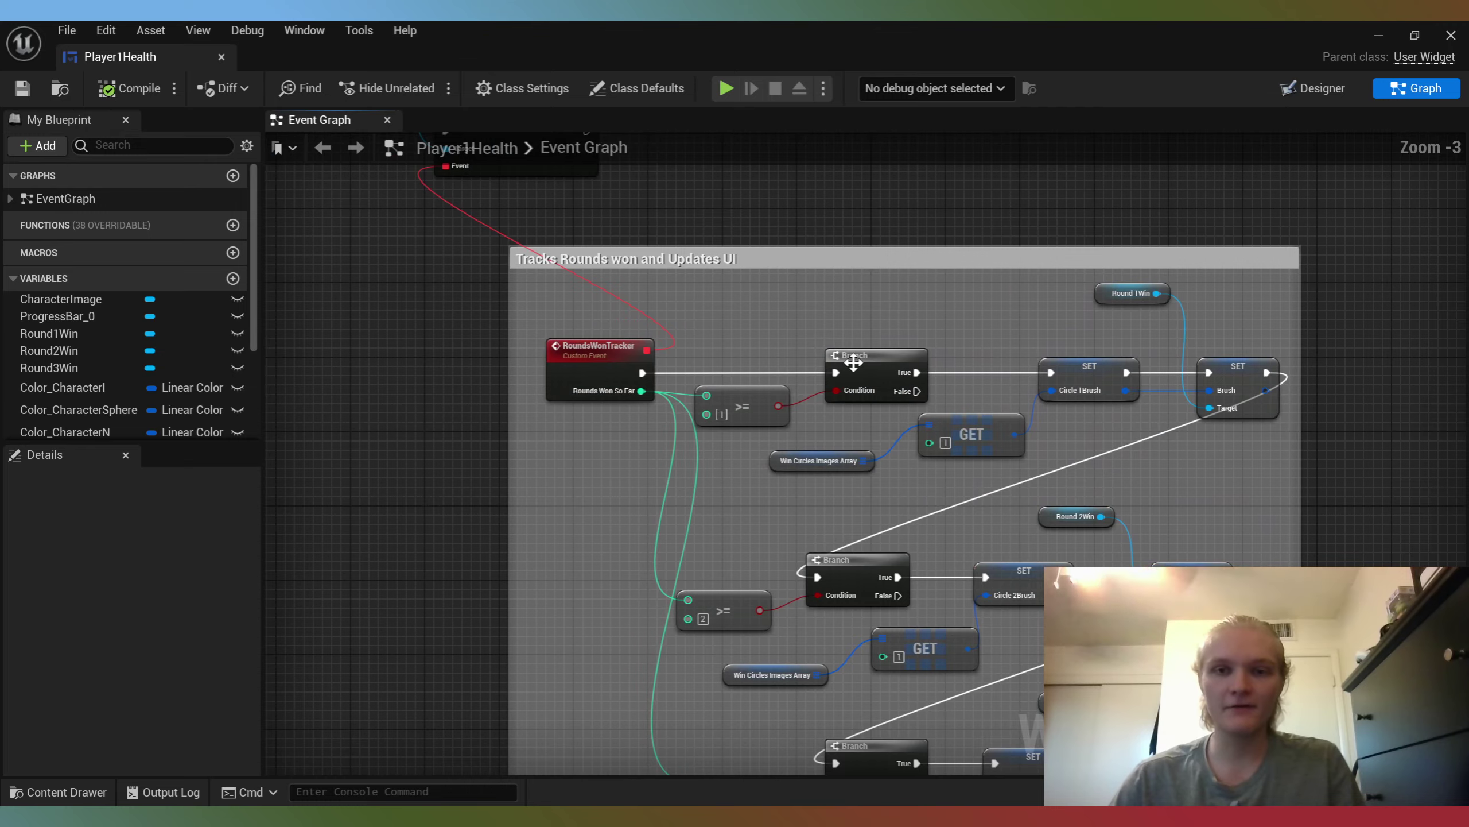
right_click_drag(846, 367, 754, 163)
scroll(705, 240, "down", 1)
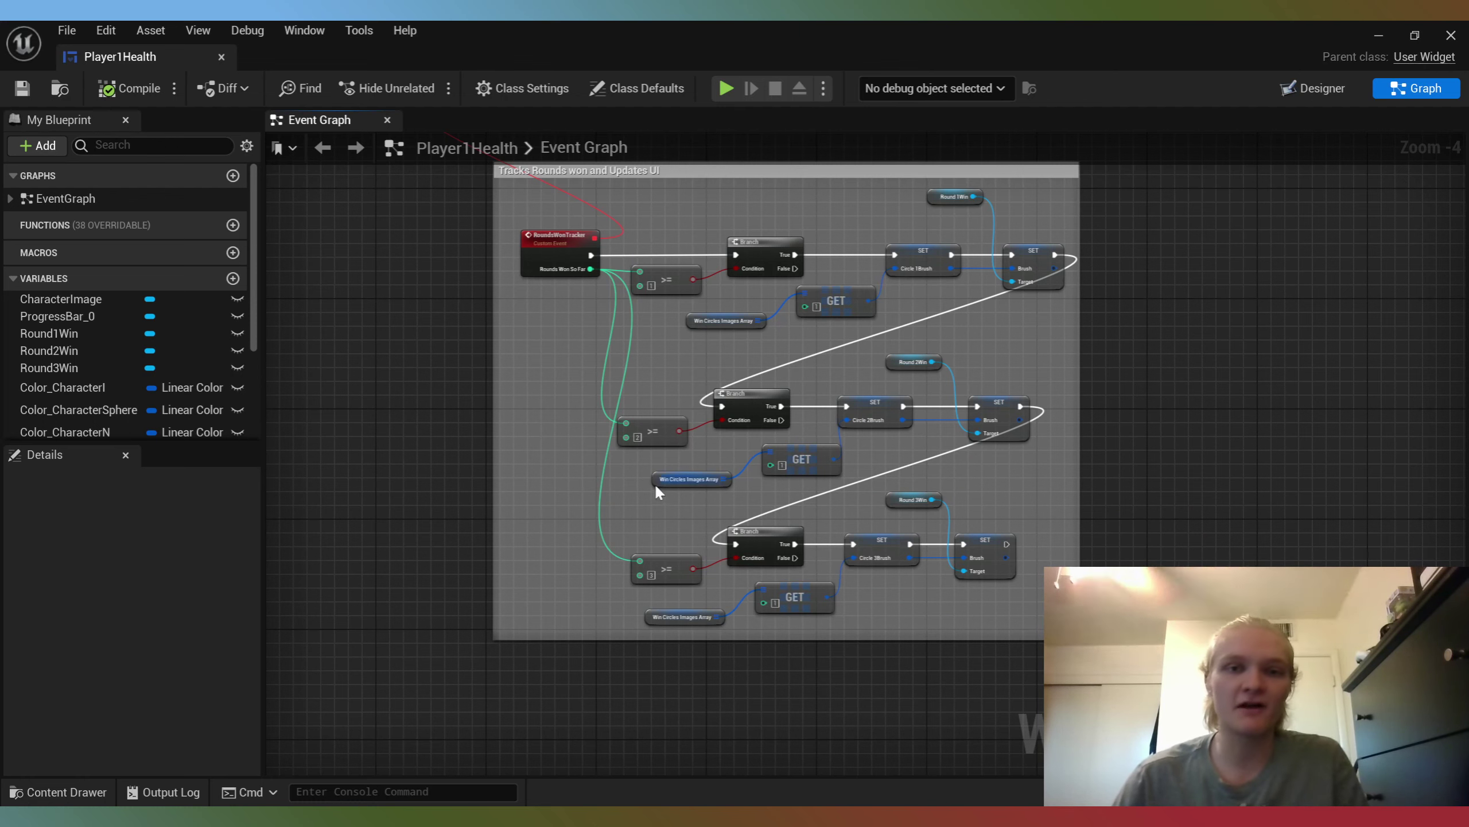
Step: Review the health bar colour, Sphere and character N sections and the character brush nodes
right_click_drag(642, 483, 810, 442)
scroll(723, 445, "down", 2)
scroll(655, 423, "up", 2)
mouse_move(655, 423)
right_mouse_down()
mouse_move(1122, 405)
mouse_move(983, 376)
mouse_move(948, 394)
right_mouse_up()
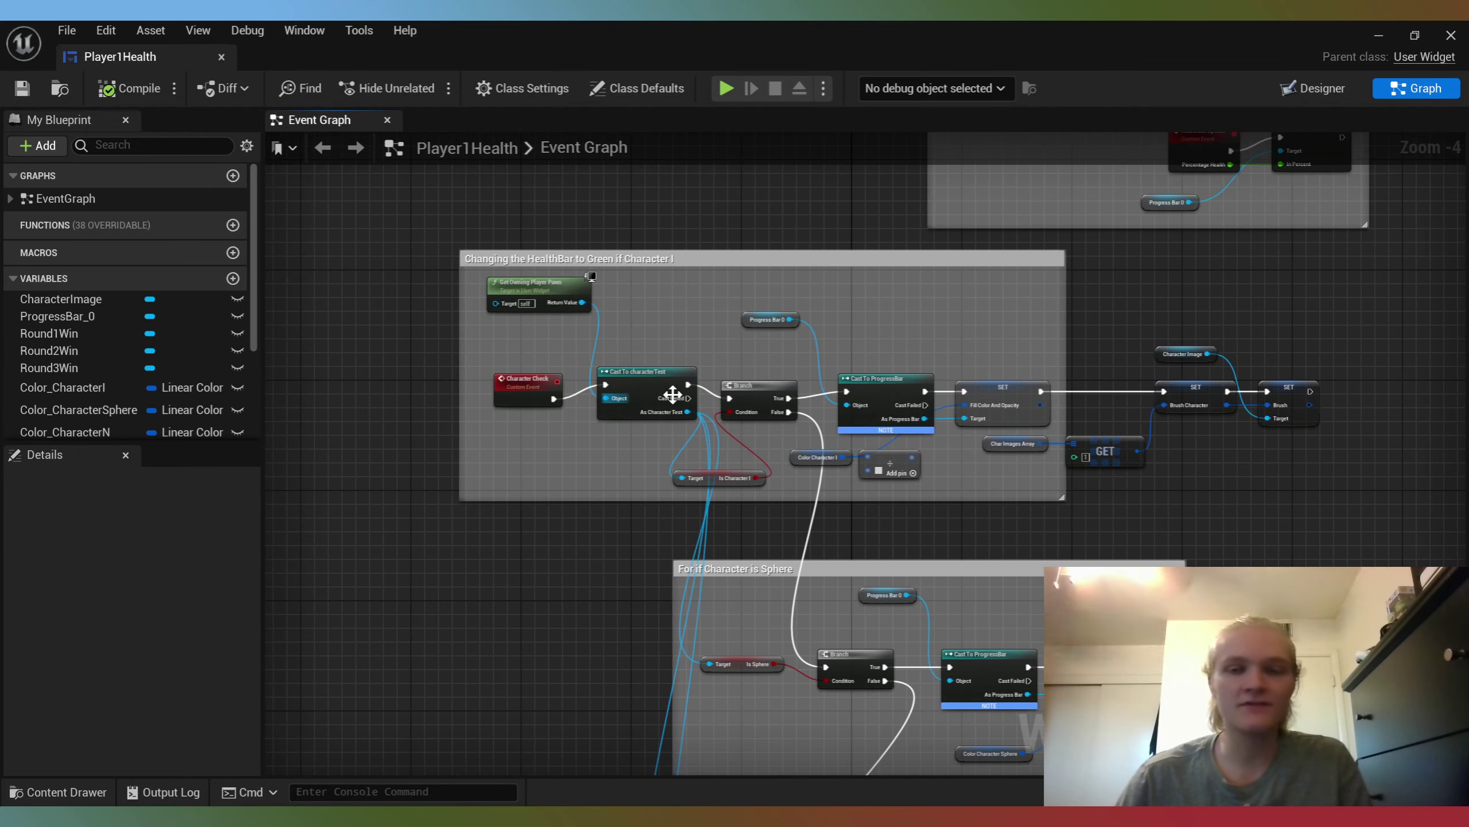
right_click_drag(730, 394, 838, 327)
right_click_drag(852, 454, 671, 202)
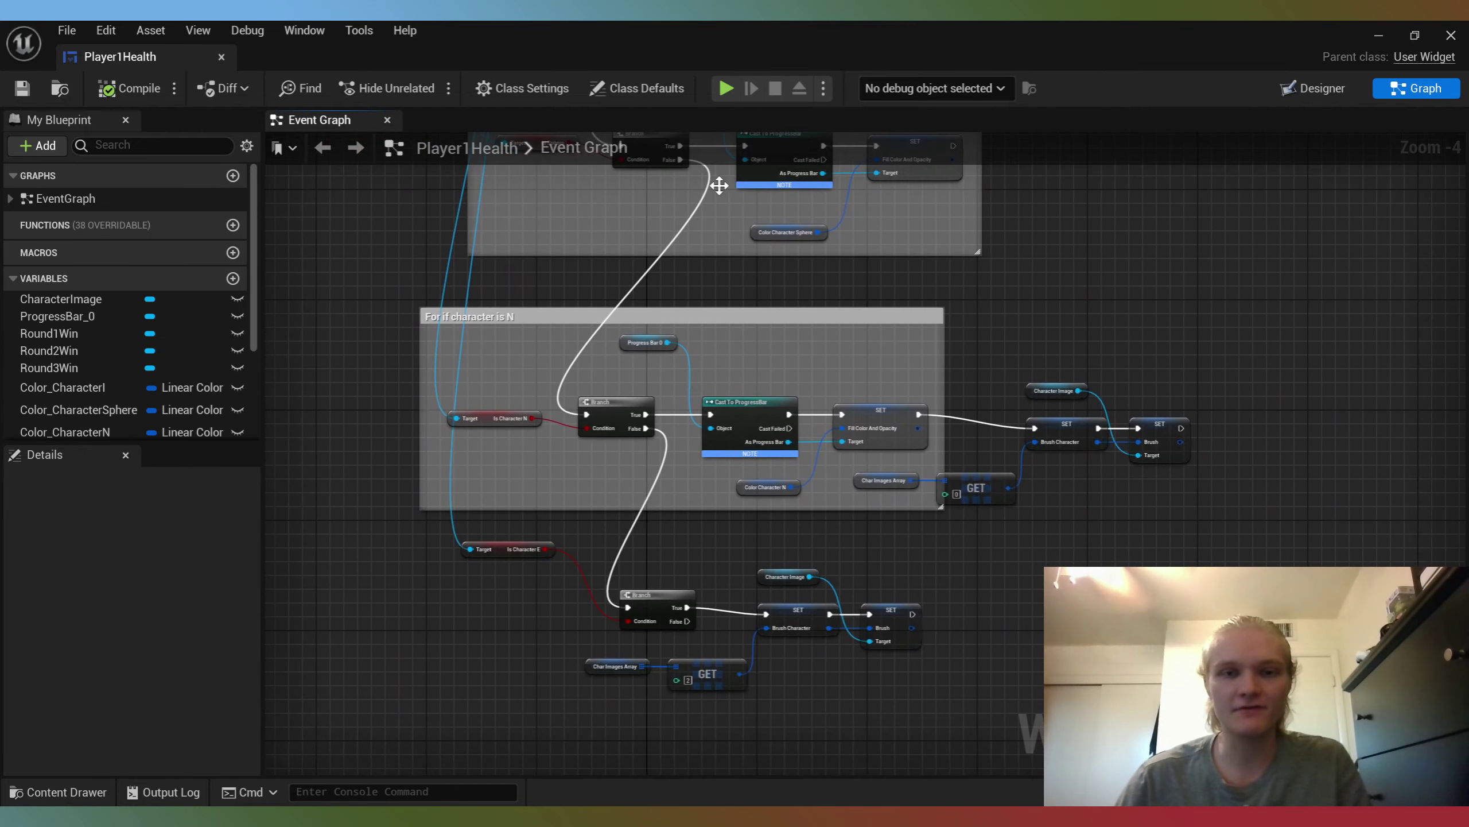
scroll(544, 387, "up", 1)
right_click_drag(1167, 409, 799, 359)
scroll(769, 466, "up", 2)
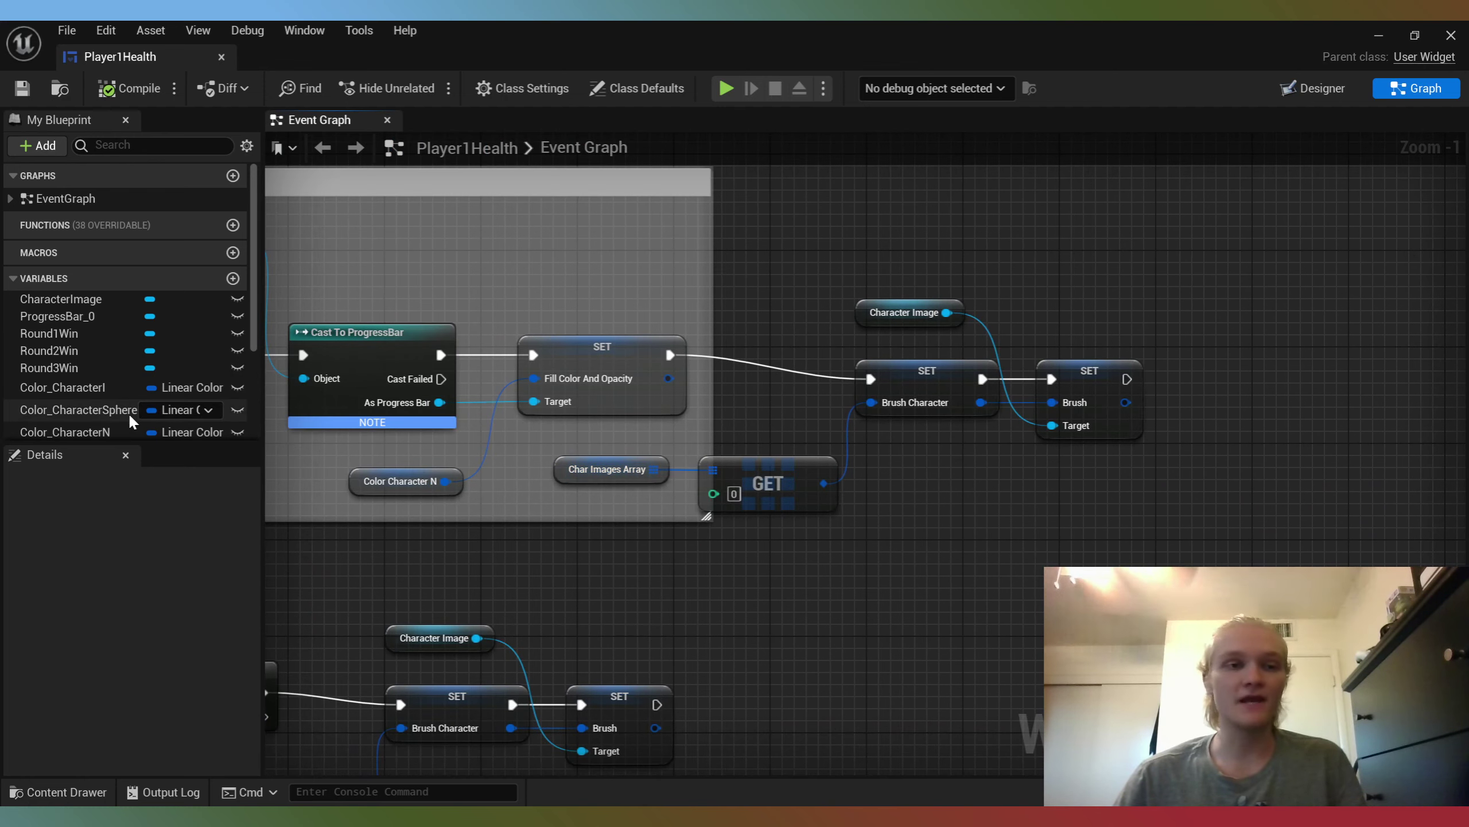
scroll(127, 412, "down", 2)
scroll(120, 414, "down", 2)
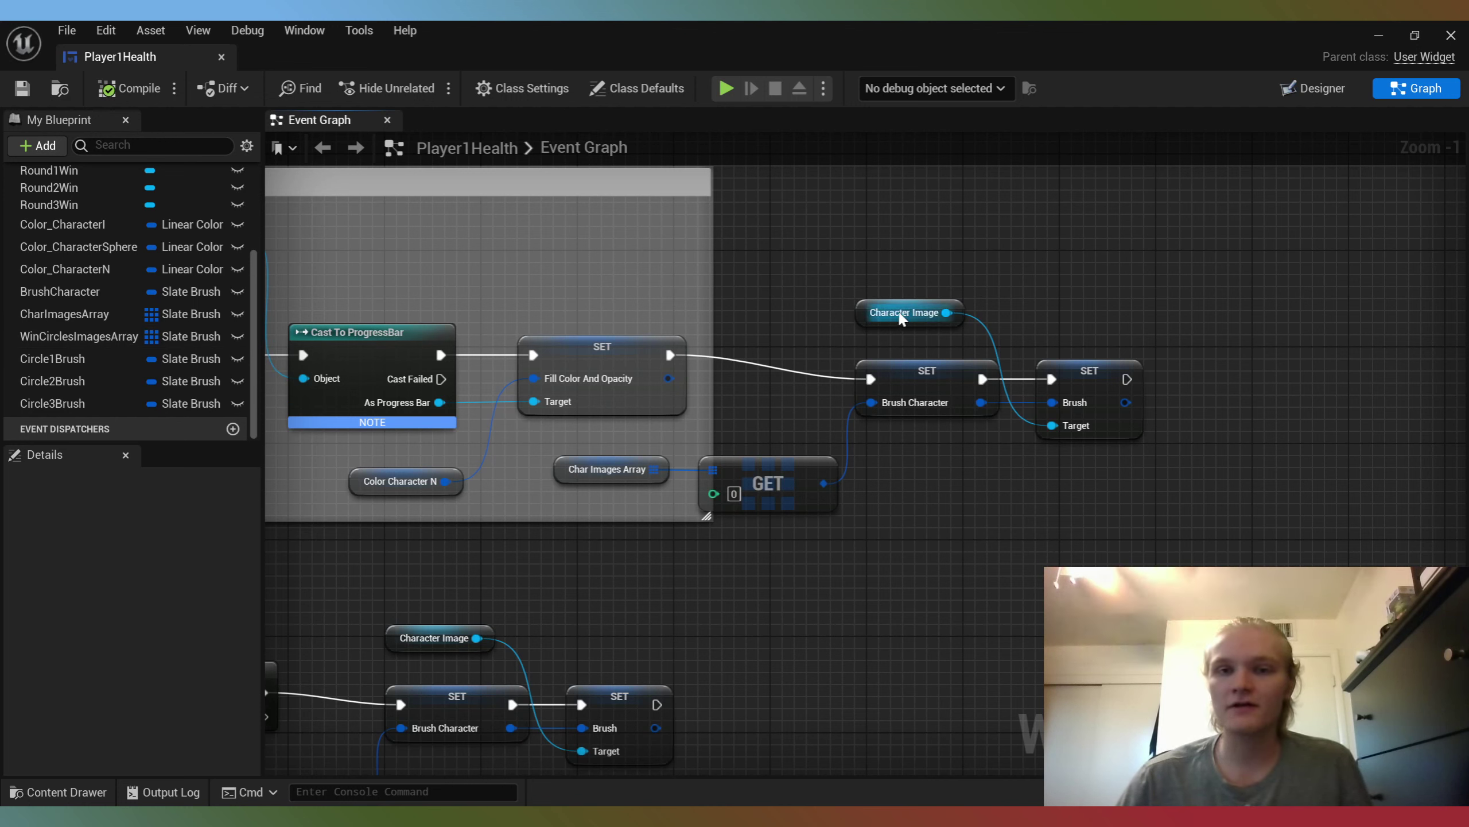
right_click_drag(689, 621, 978, 461)
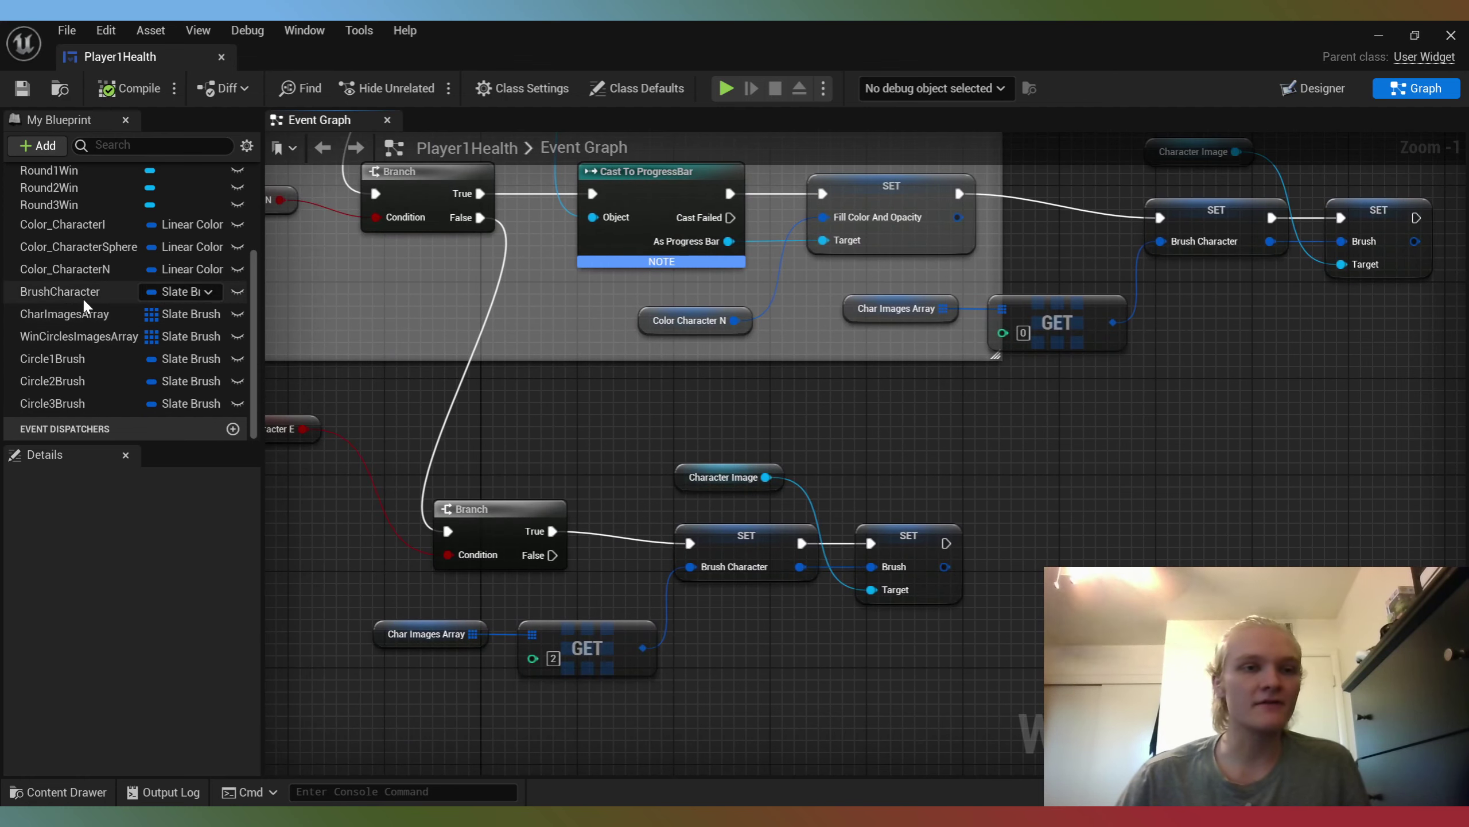
right_click_drag(963, 184, 877, 266)
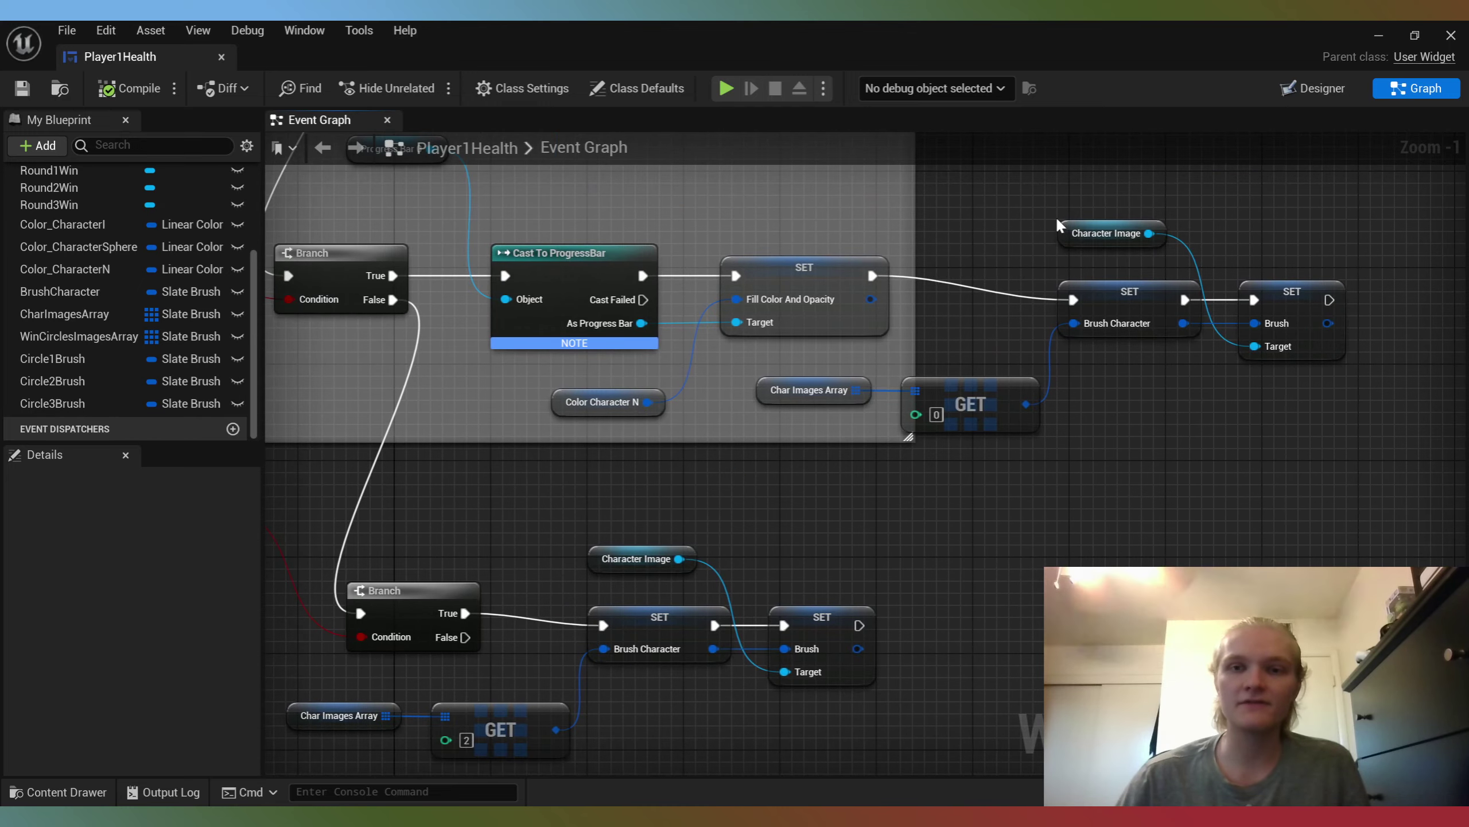
left_click(1071, 233)
scroll(104, 578, "down", 3)
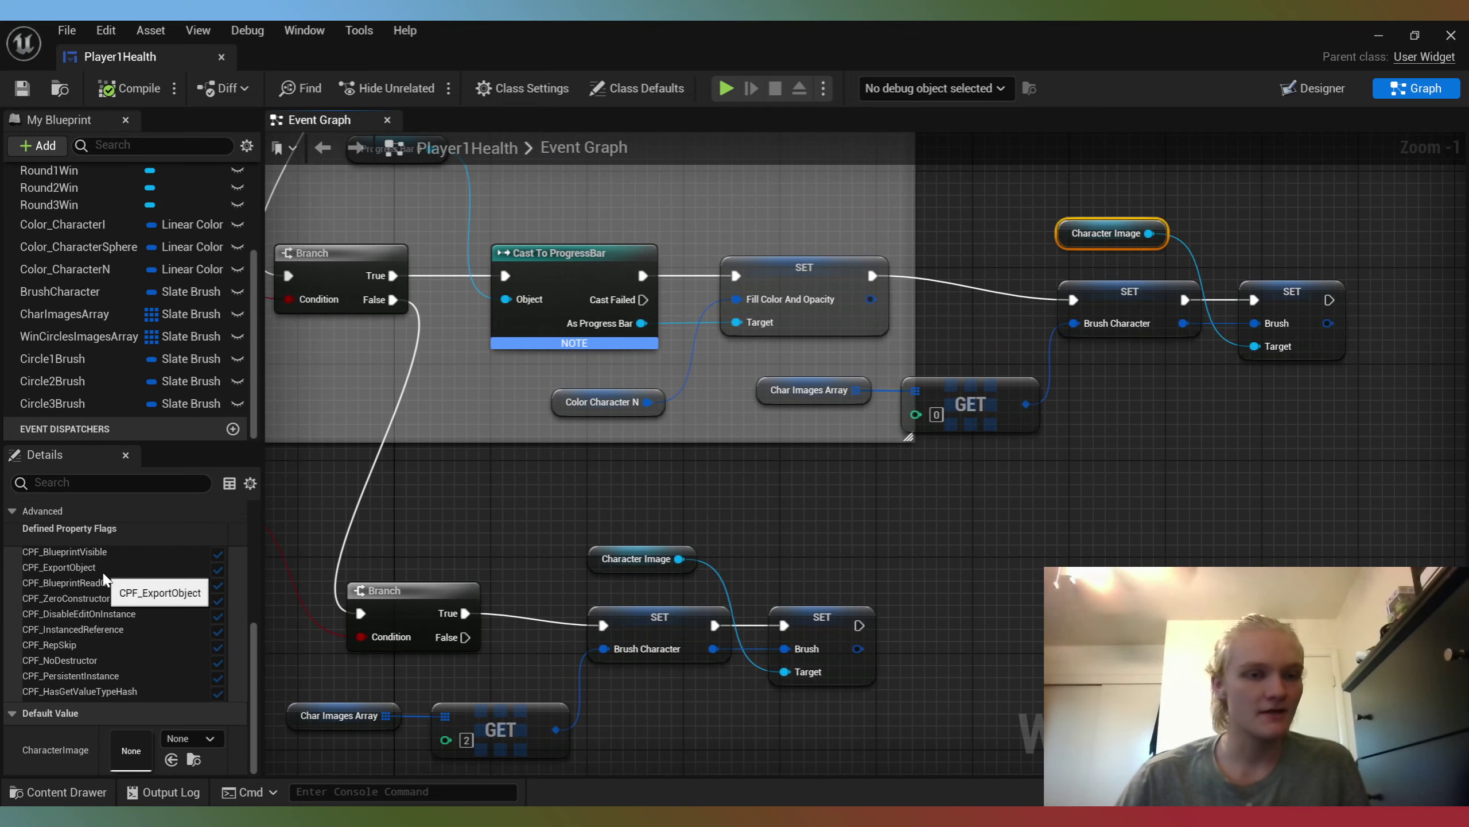
left_click(10, 711)
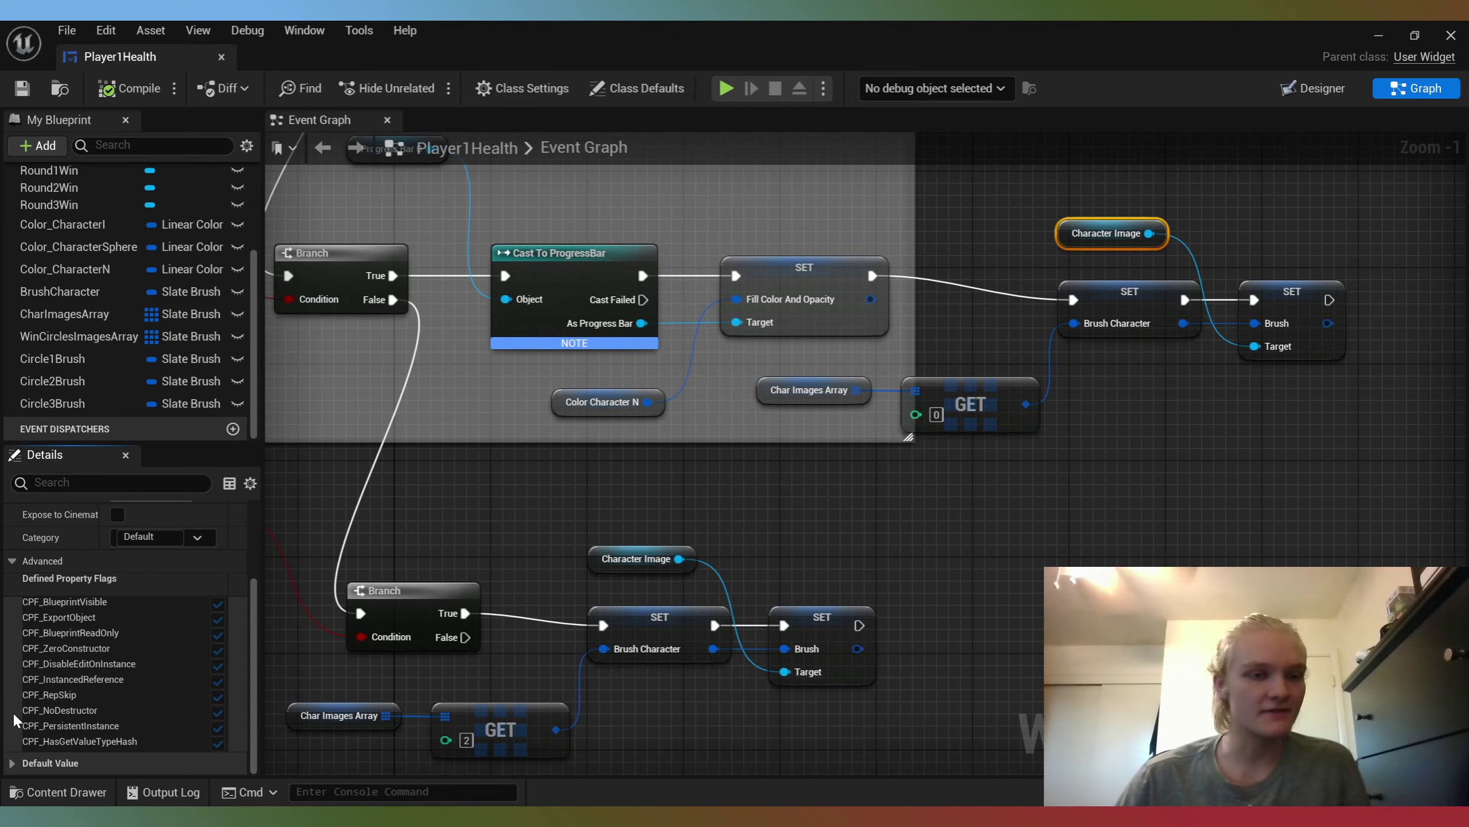
left_click(12, 761)
scroll(18, 713, "up", 4)
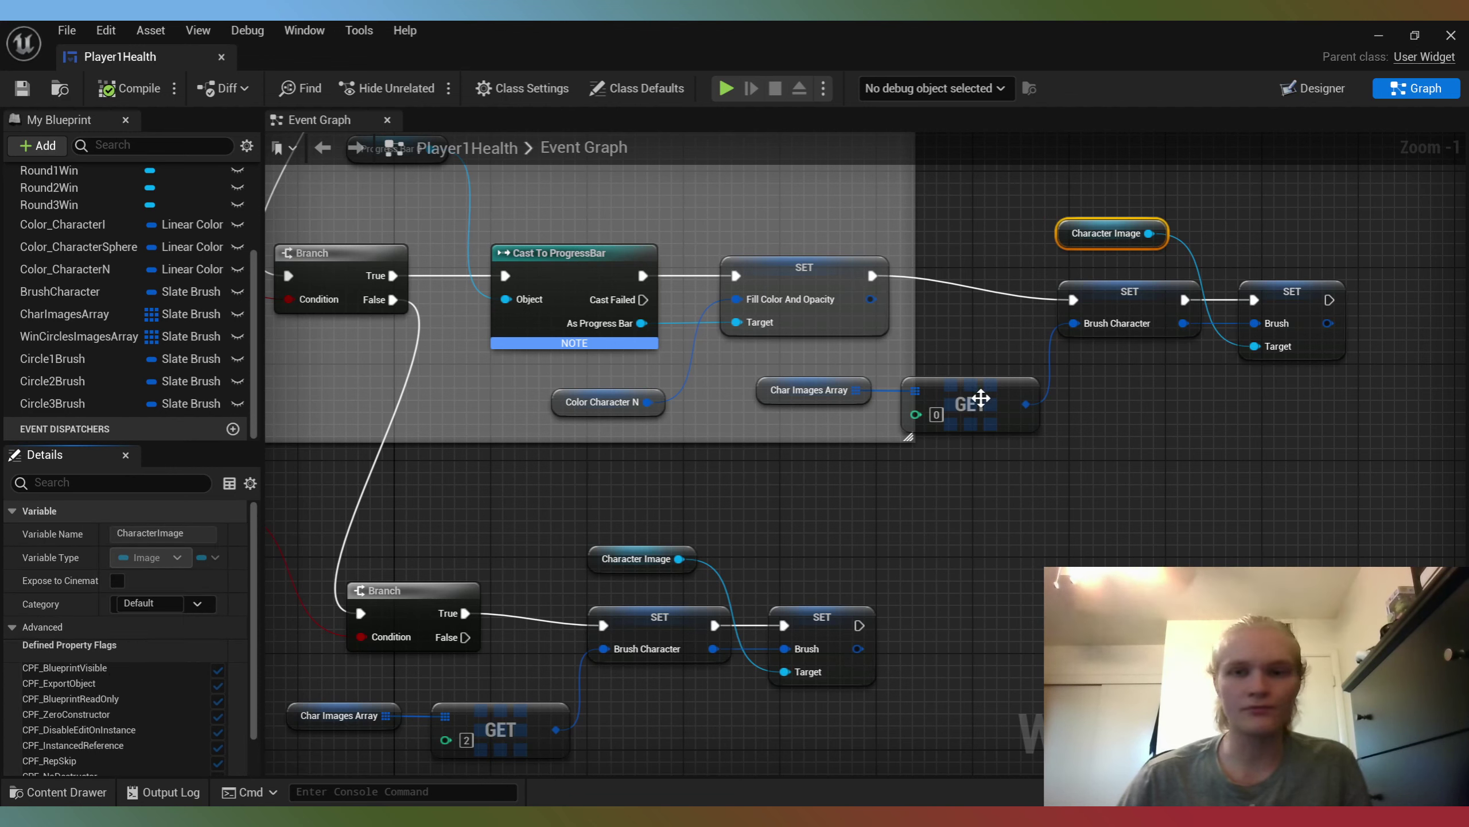
left_click(1079, 335)
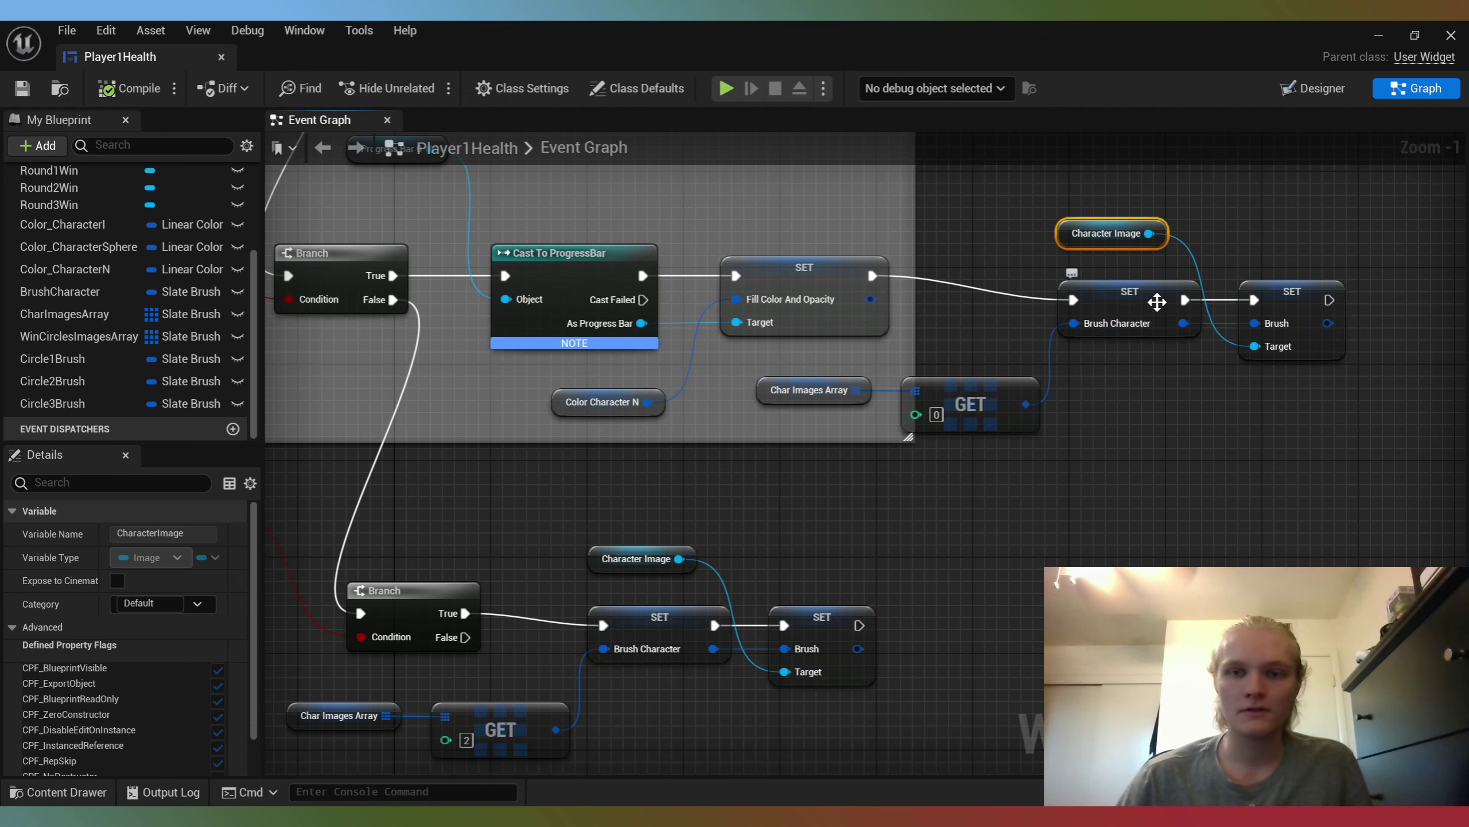
scroll(105, 626, "down", 4)
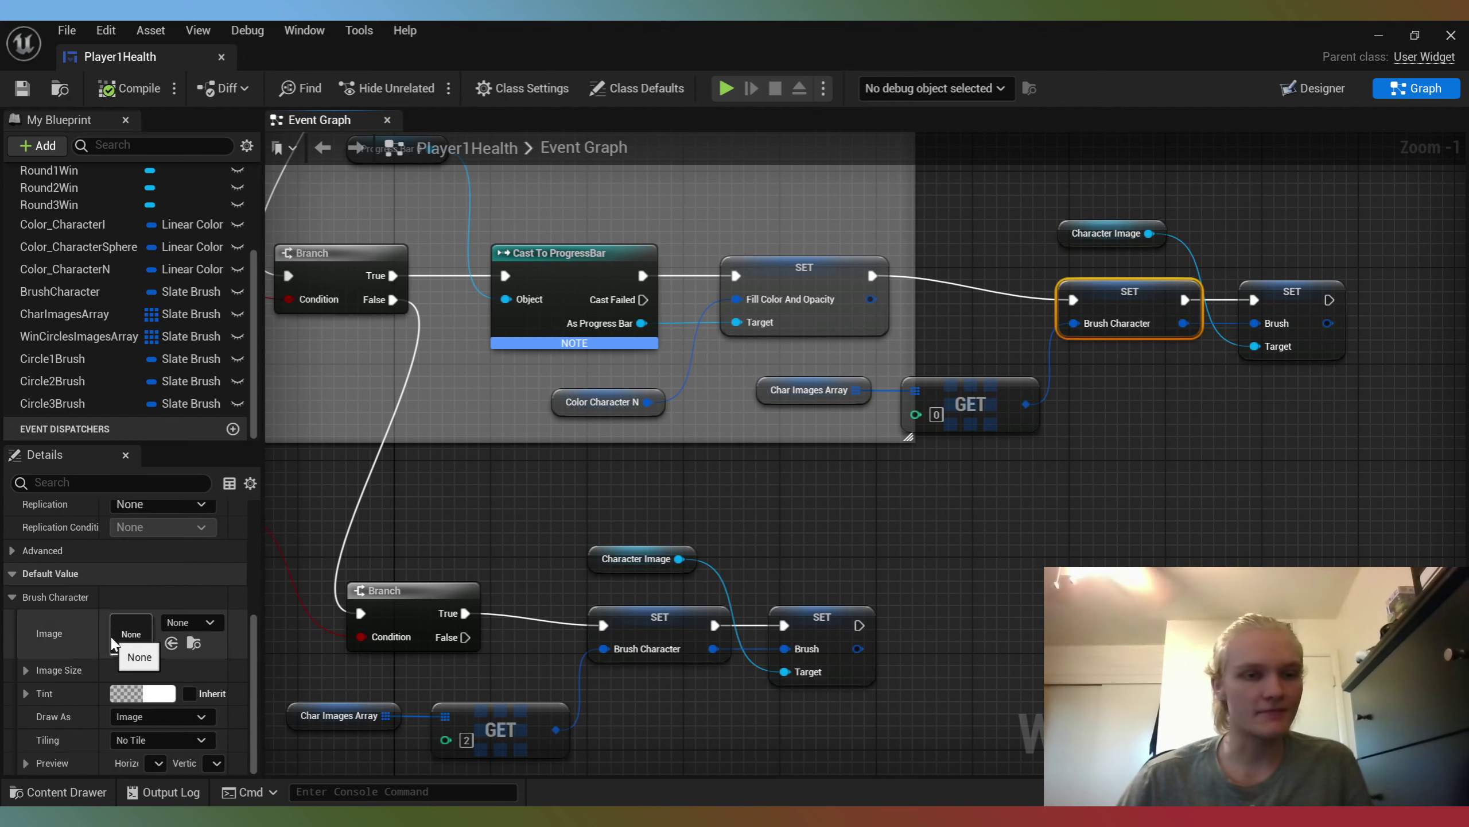
left_click(25, 694)
scroll(51, 680, "down", 3)
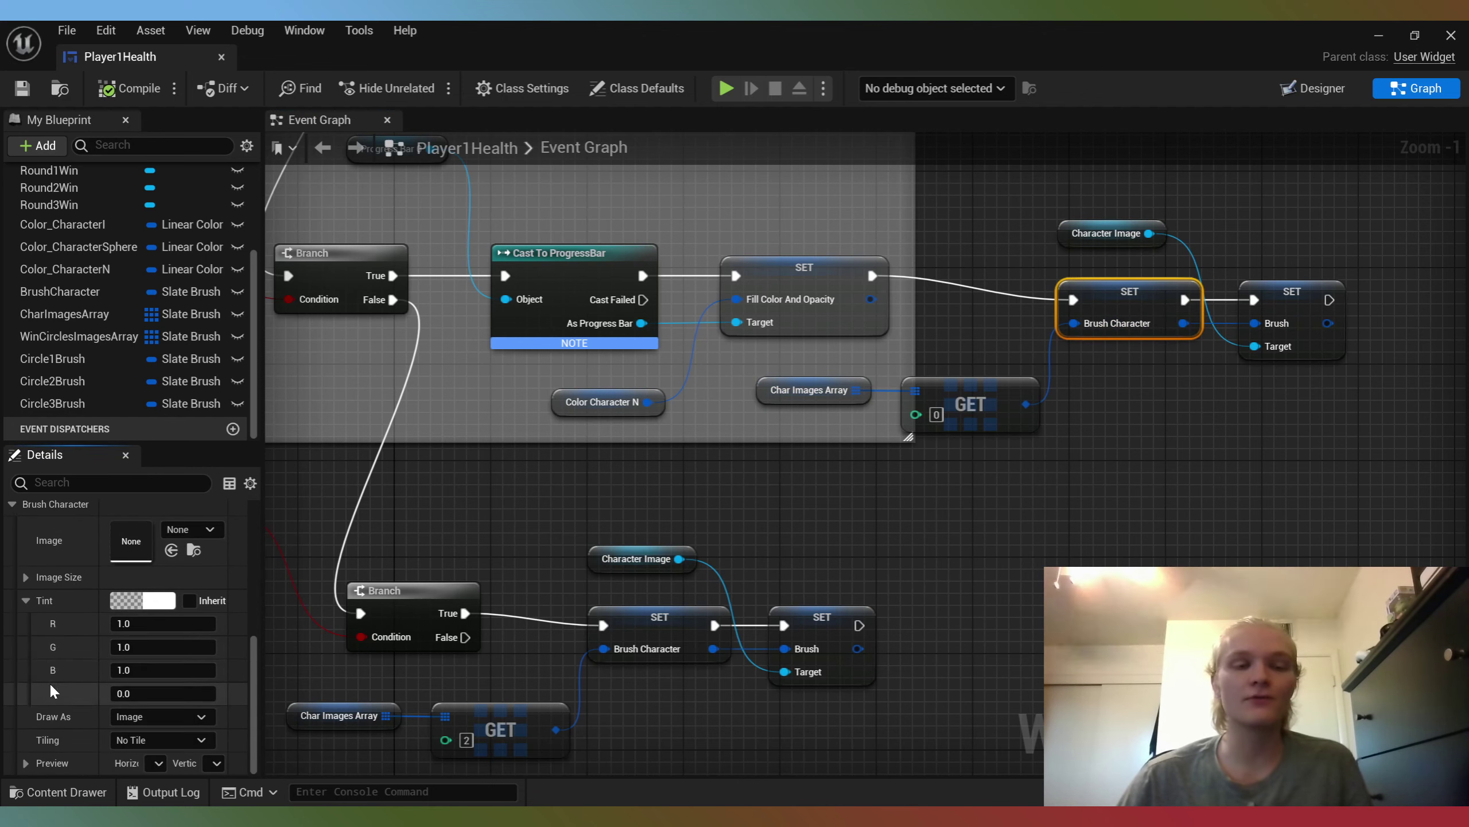
left_click(144, 601)
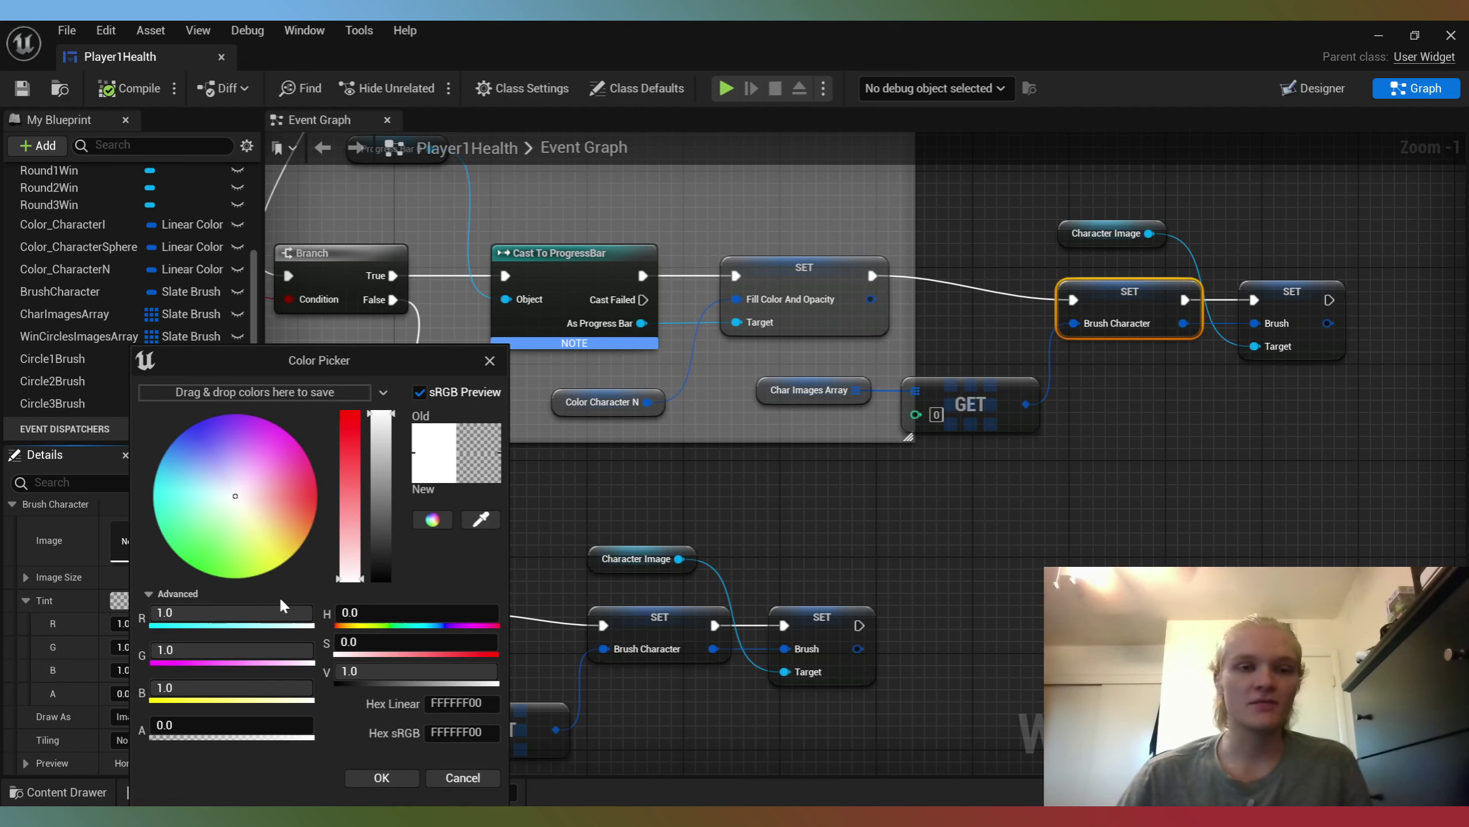
left_click(462, 777)
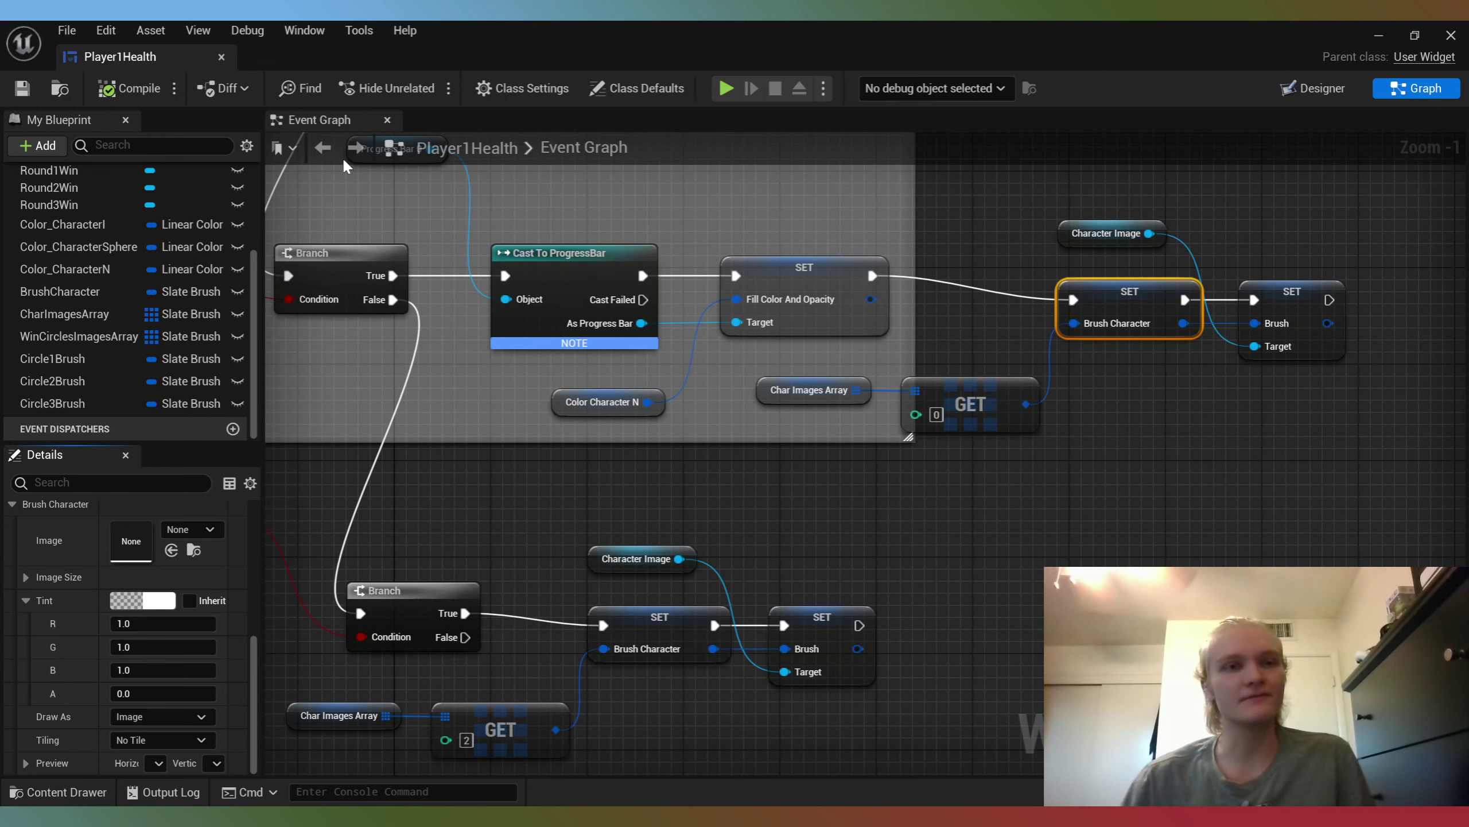
Step: Close Player1Health, browse the Controls folder, and playtest full screen with Alt+P and F11
left_click(221, 56)
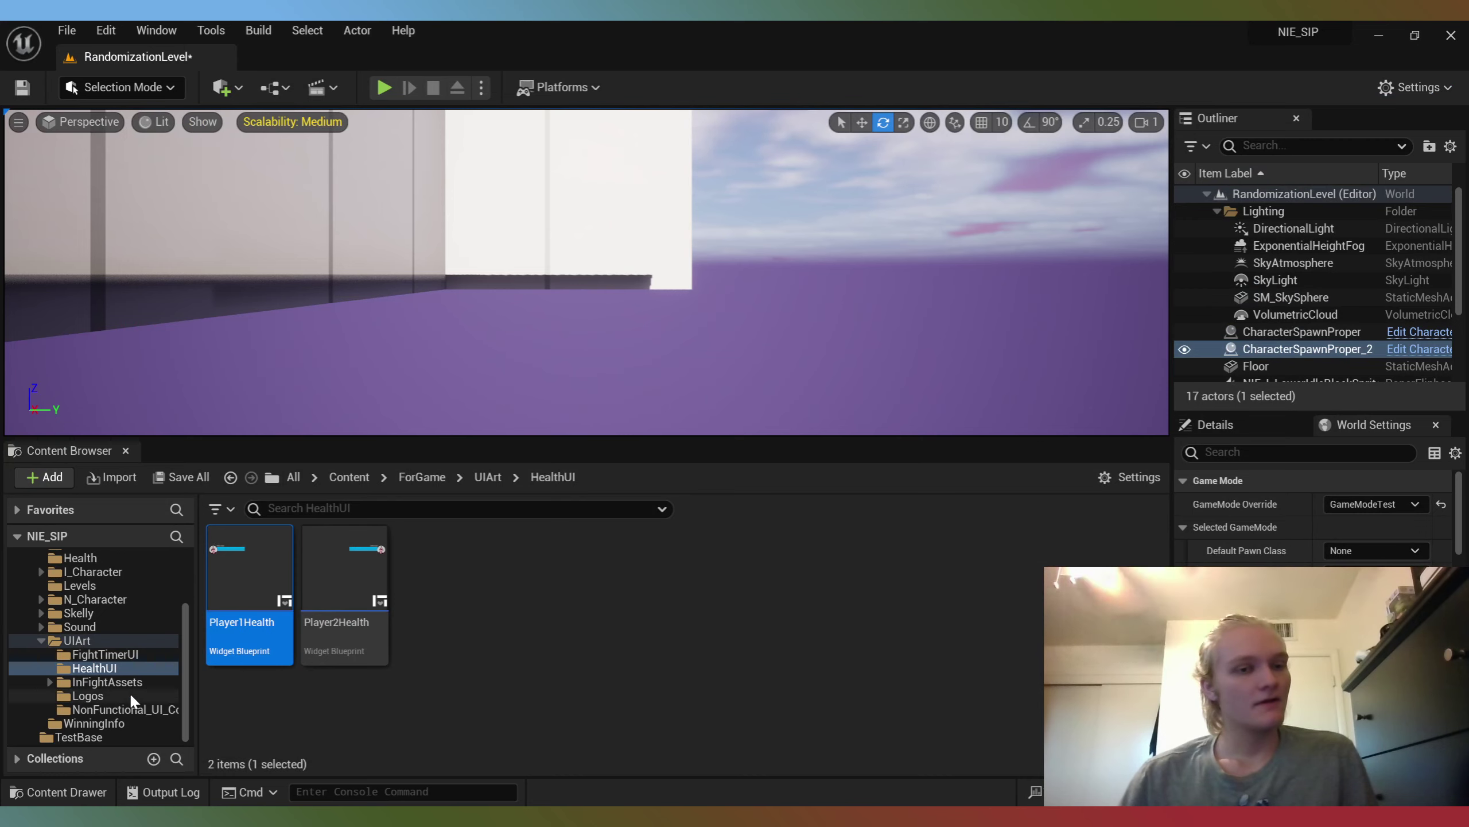
scroll(71, 620, "up", 3)
left_click(68, 600)
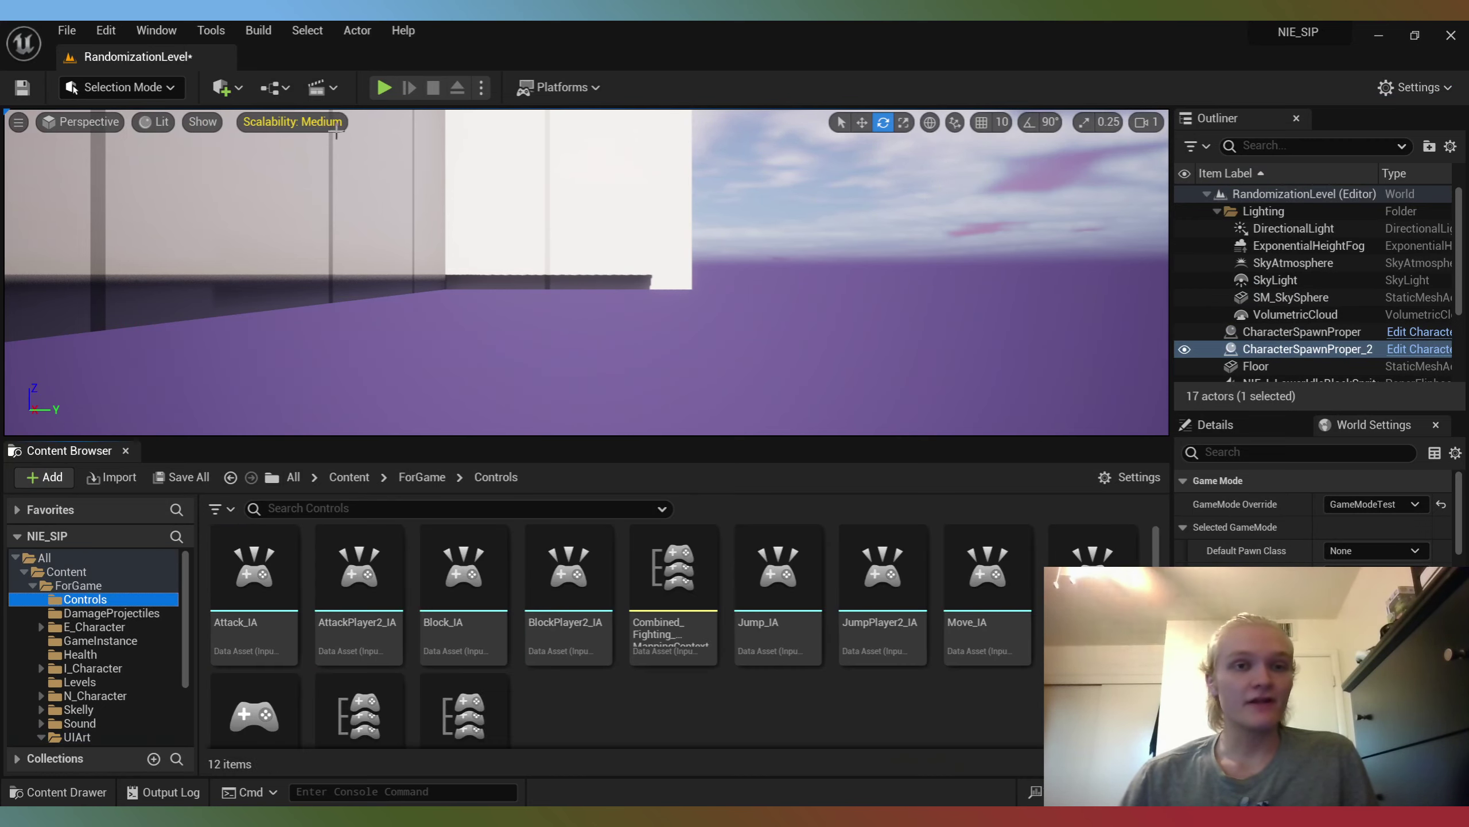
key("alt+p")
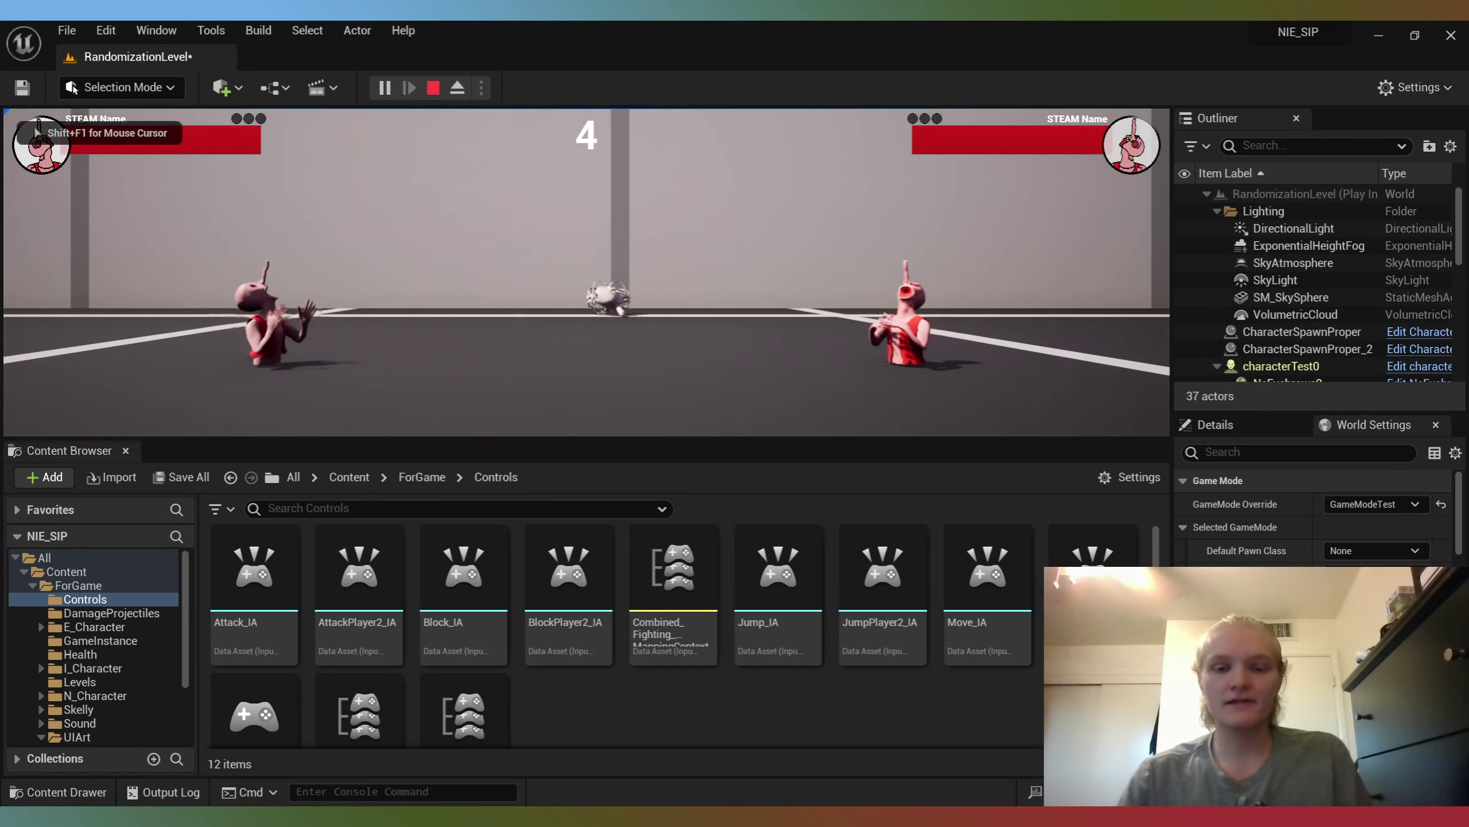
key("F11")
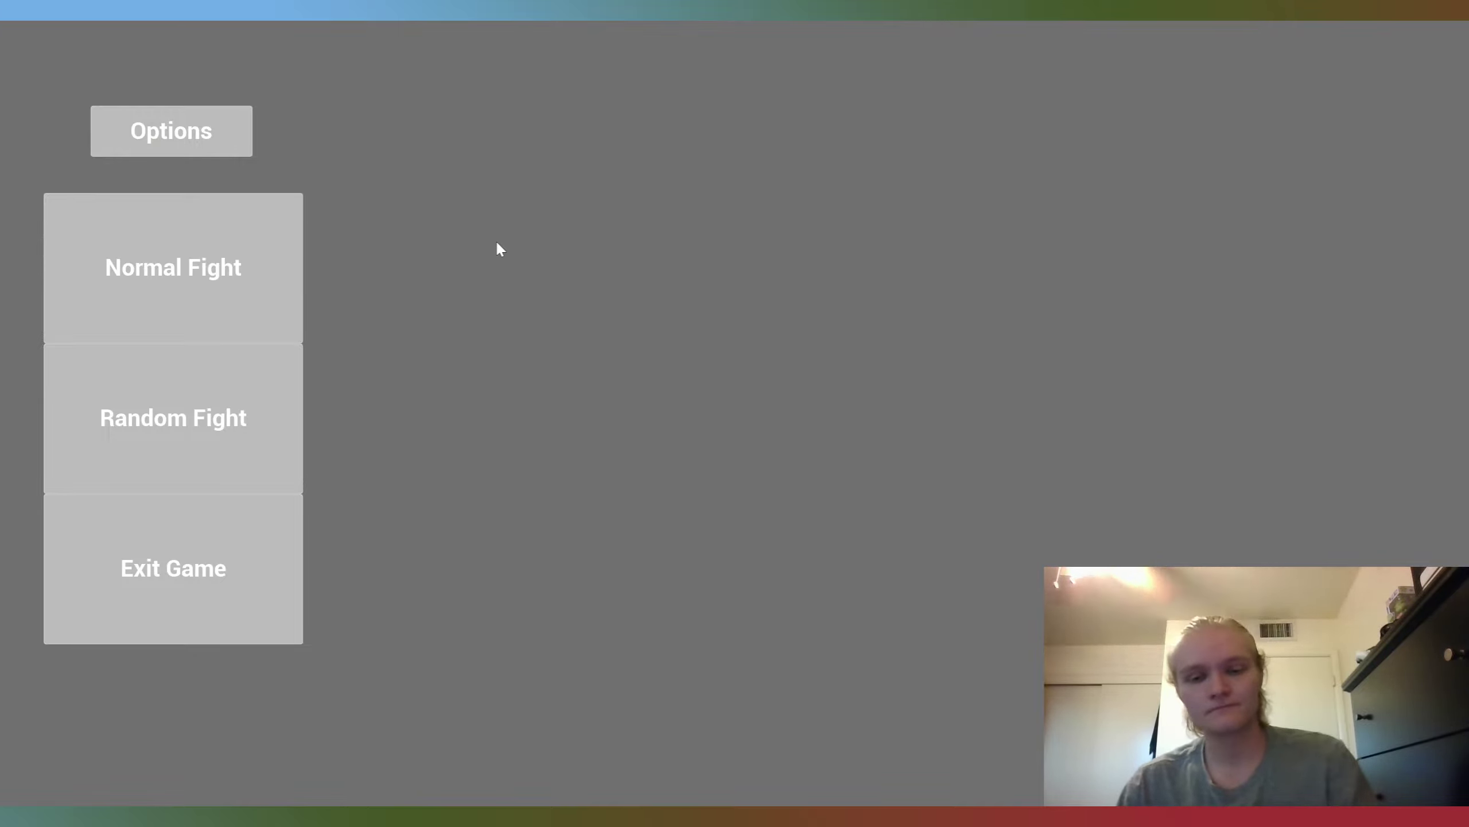
key("F11")
Step: Open the BeginningScreen level from Levels, saving RandomizationLevel and ending the play session
left_click(148, 589)
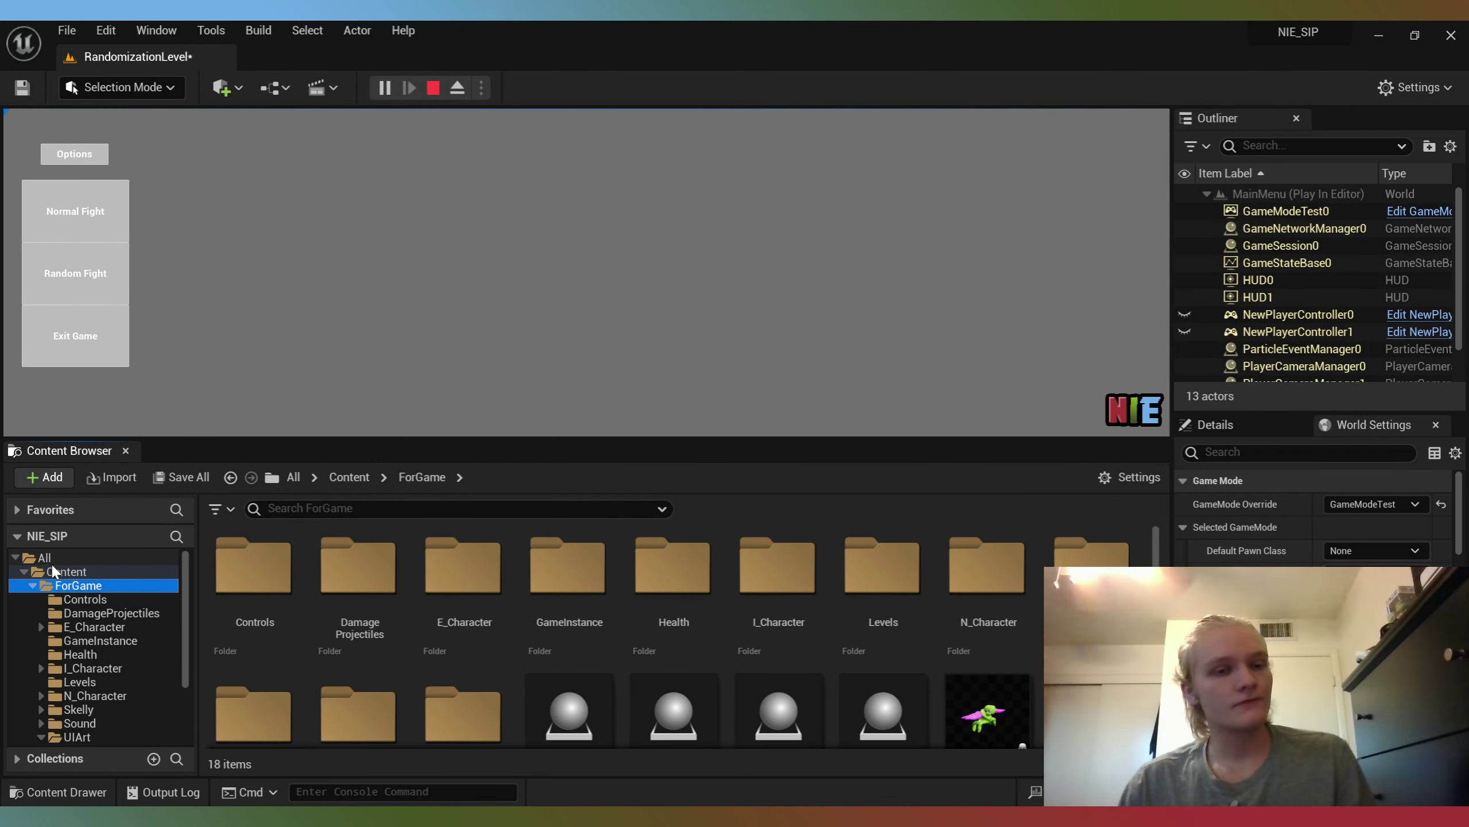
left_click(50, 559)
left_click(82, 683)
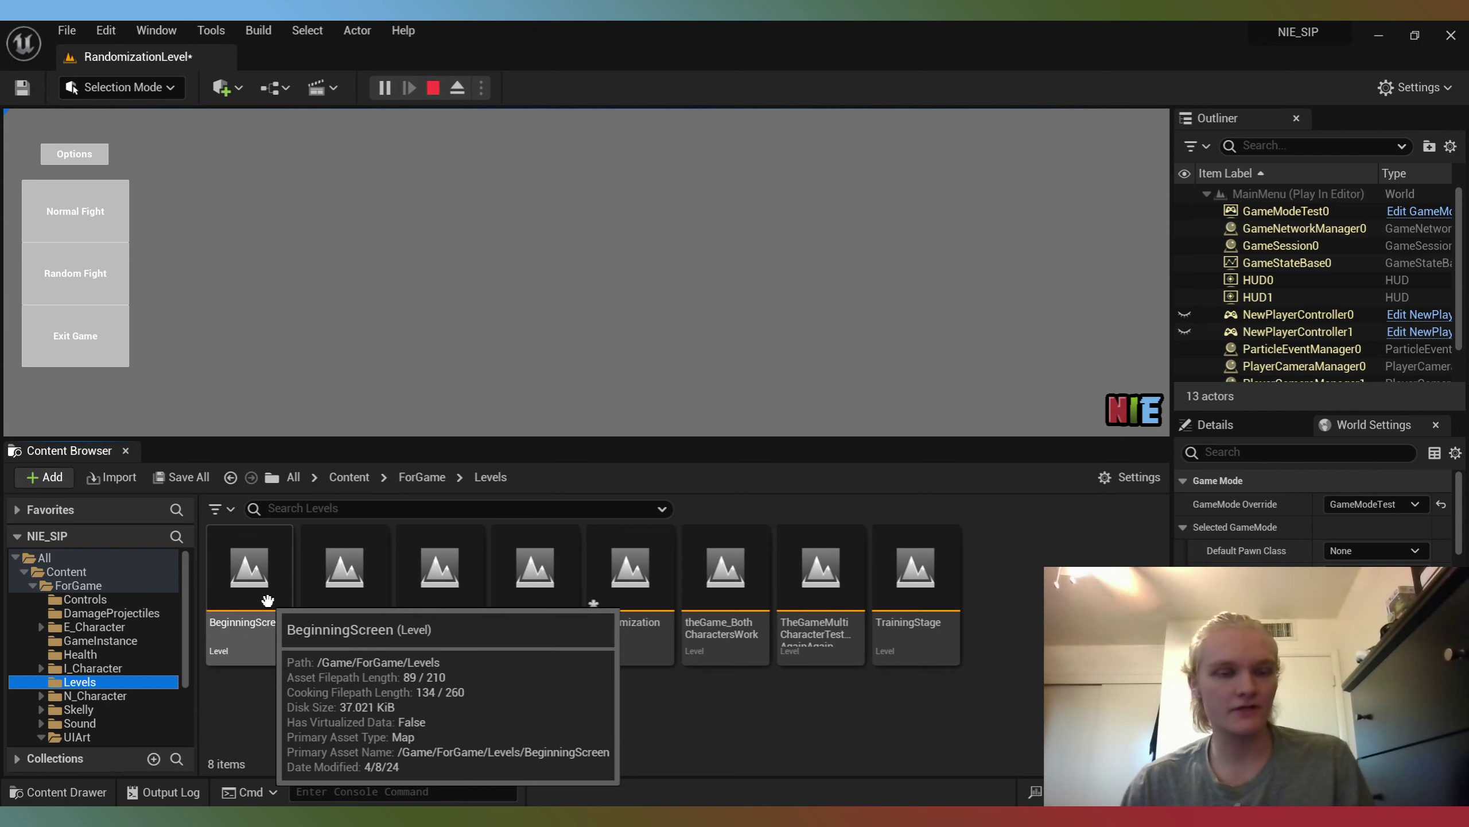
double_click(278, 619)
left_click(782, 615)
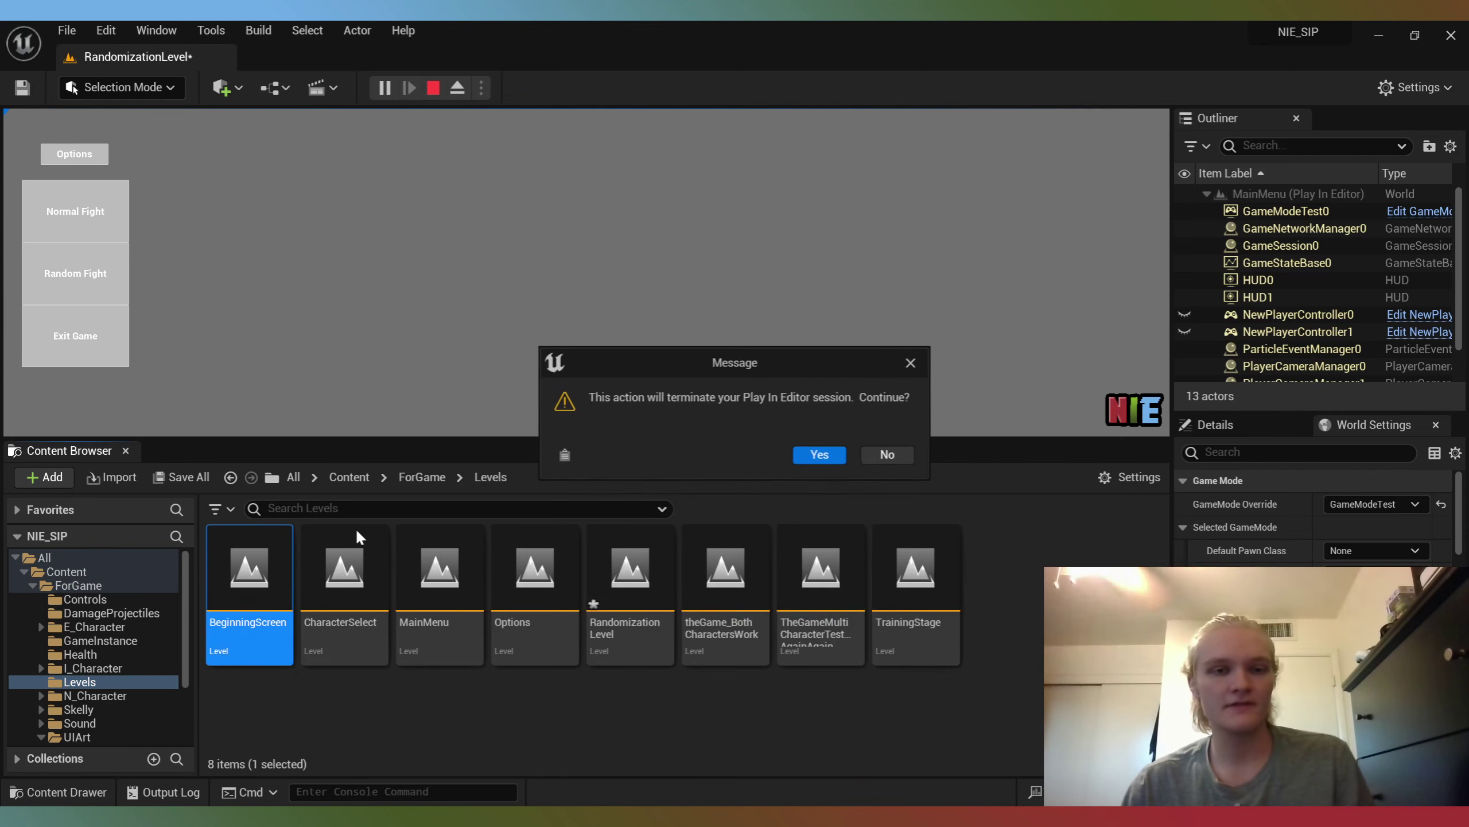
left_click(834, 454)
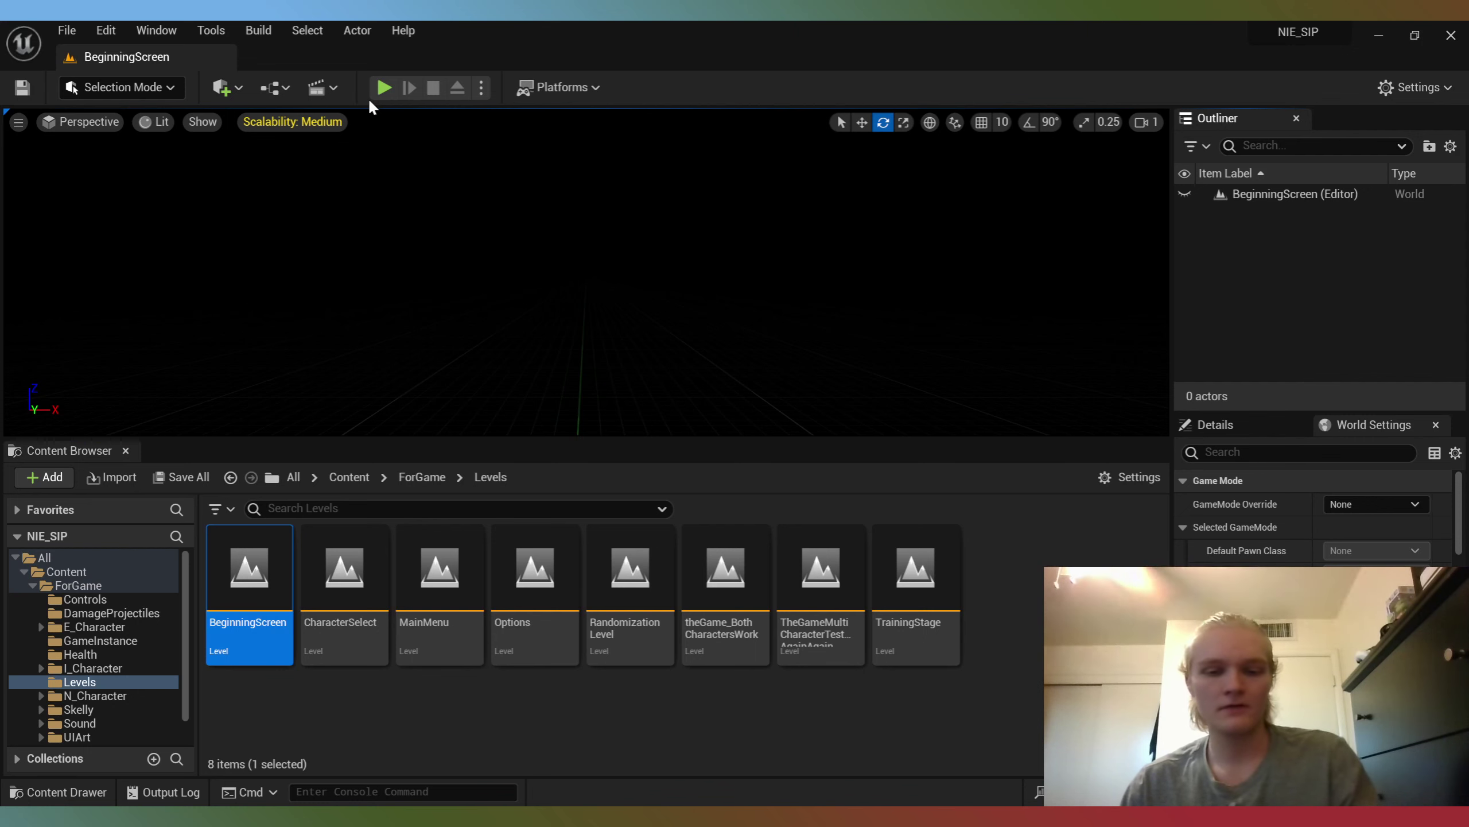
Step: Playtest BeginningScreen, advance past the title screen to the menu, and stop
key("F11")
key("F11")
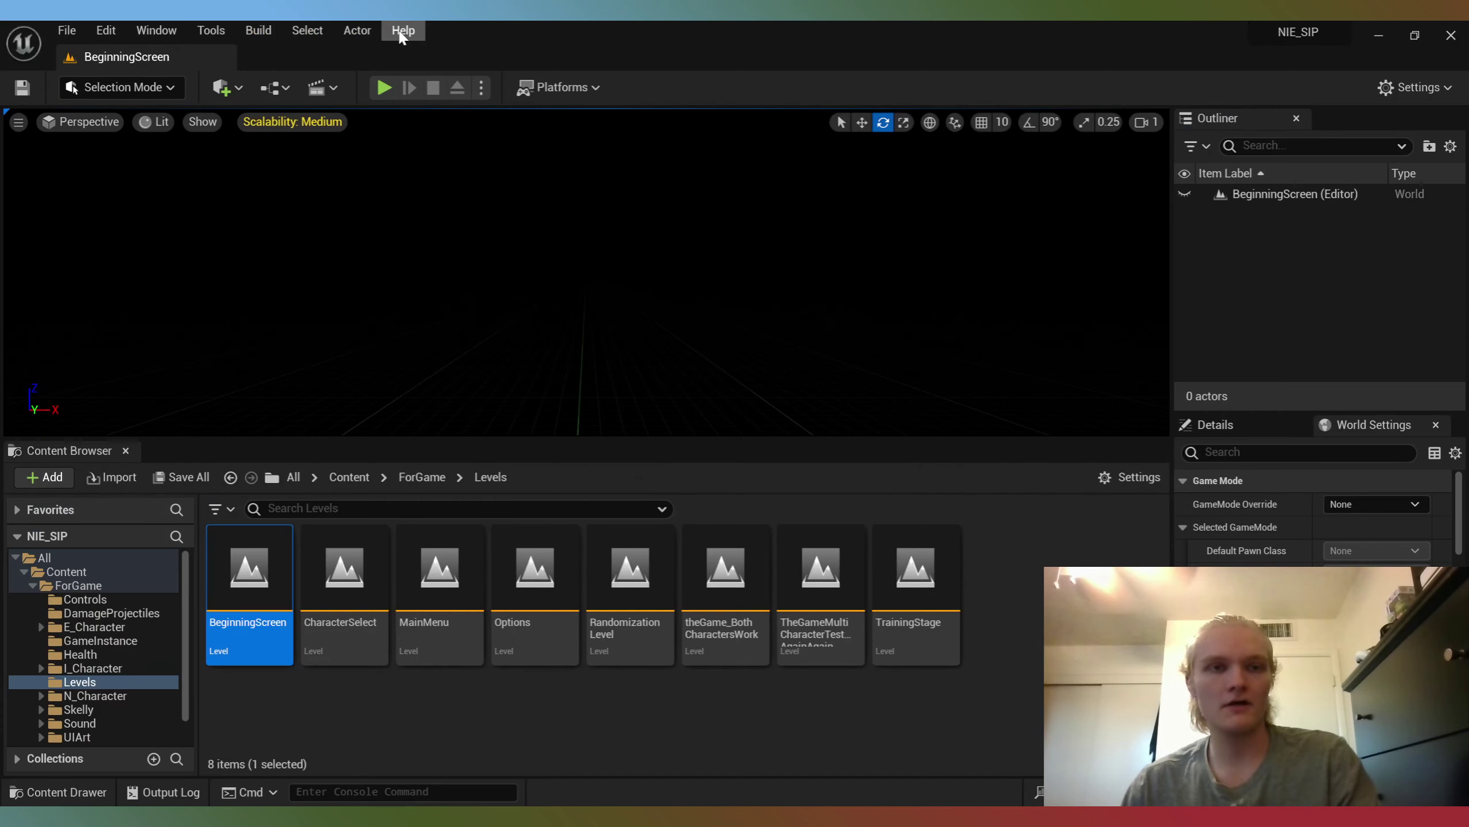
left_click(385, 91)
key("F11")
left_click(436, 247)
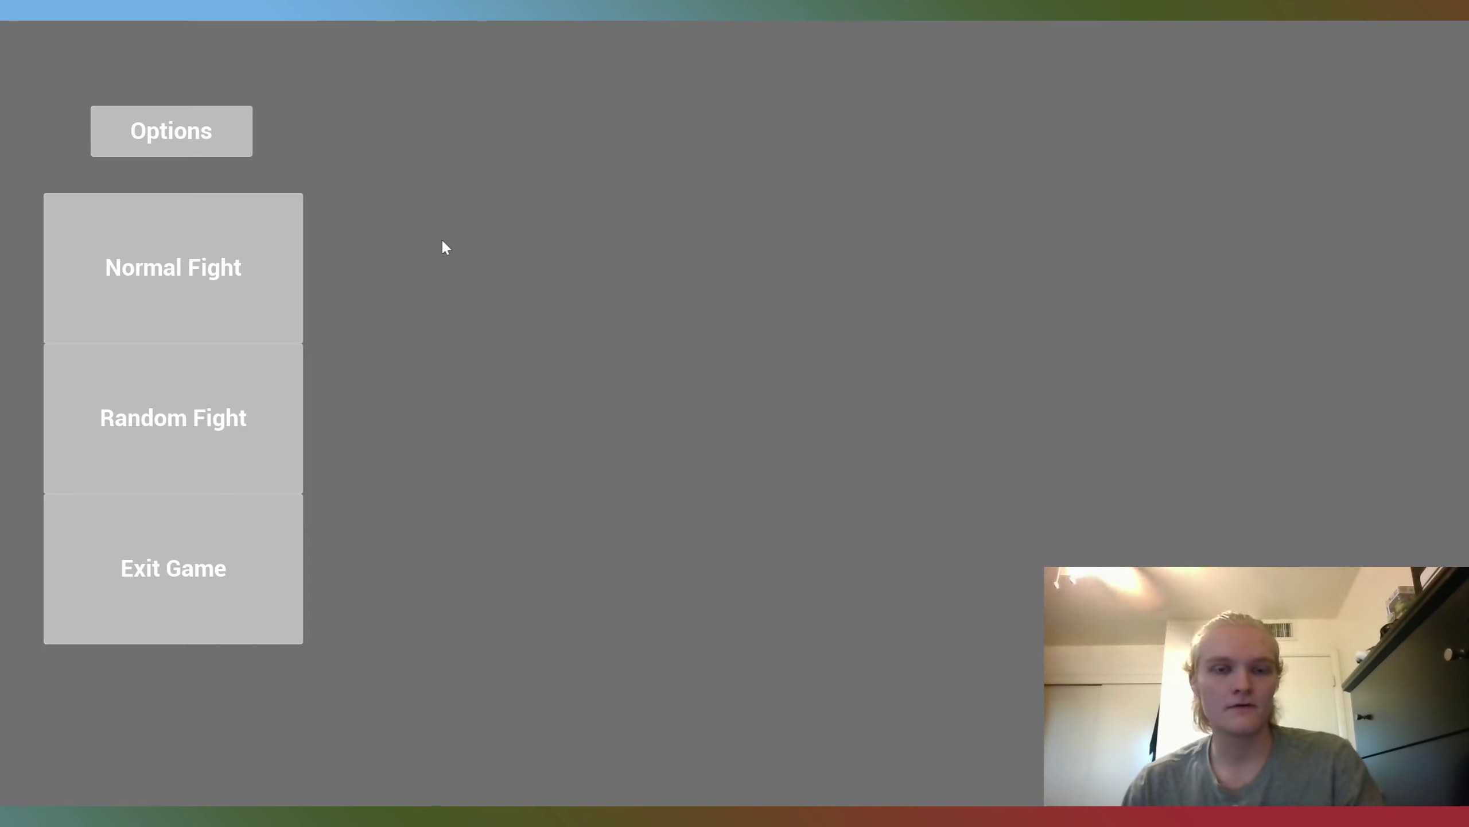
key("Escape")
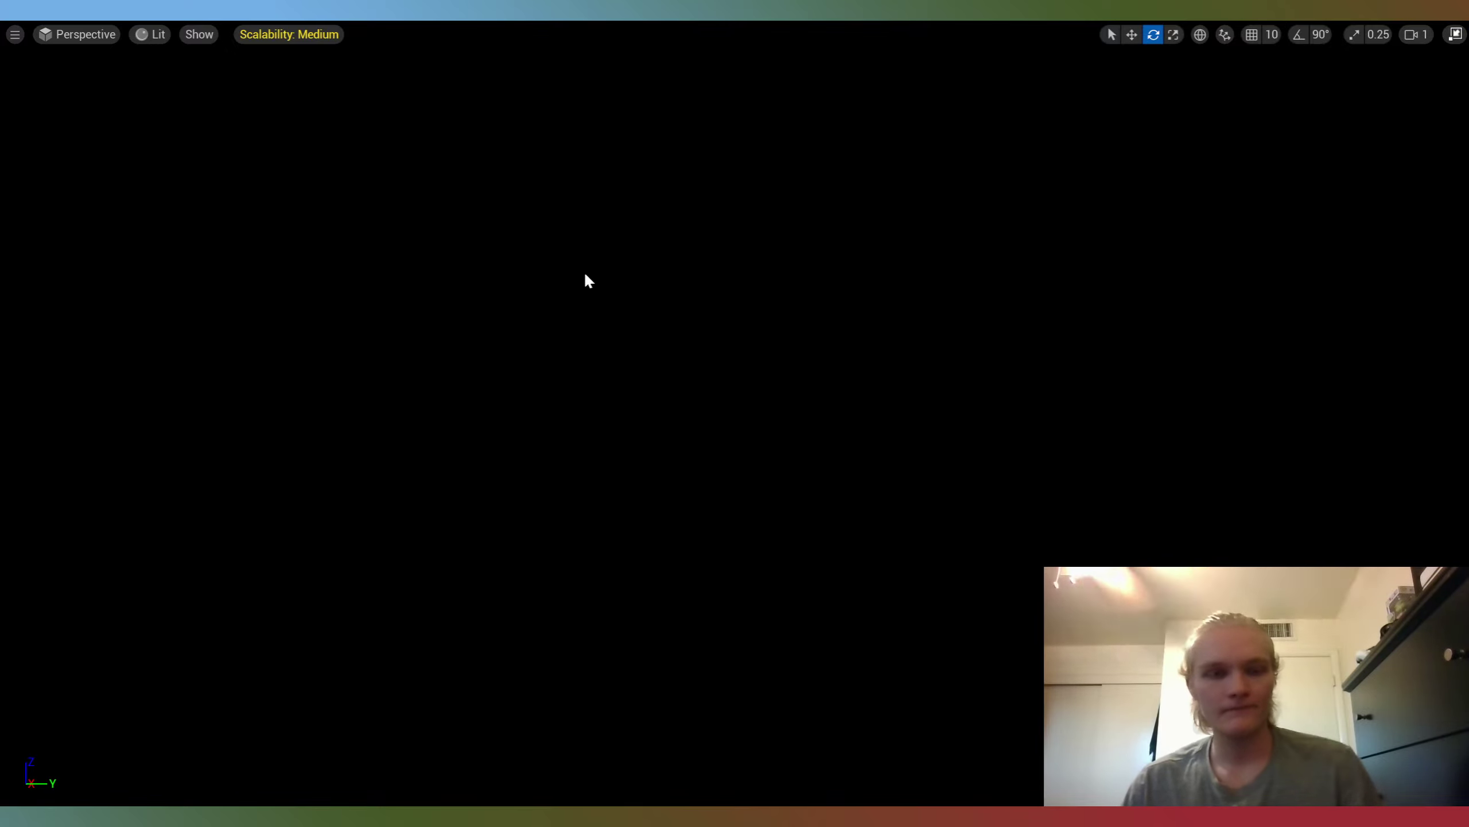
Step: Replay BeginningScreen full-screen with Alt+P in the immersive viewport
key("F11")
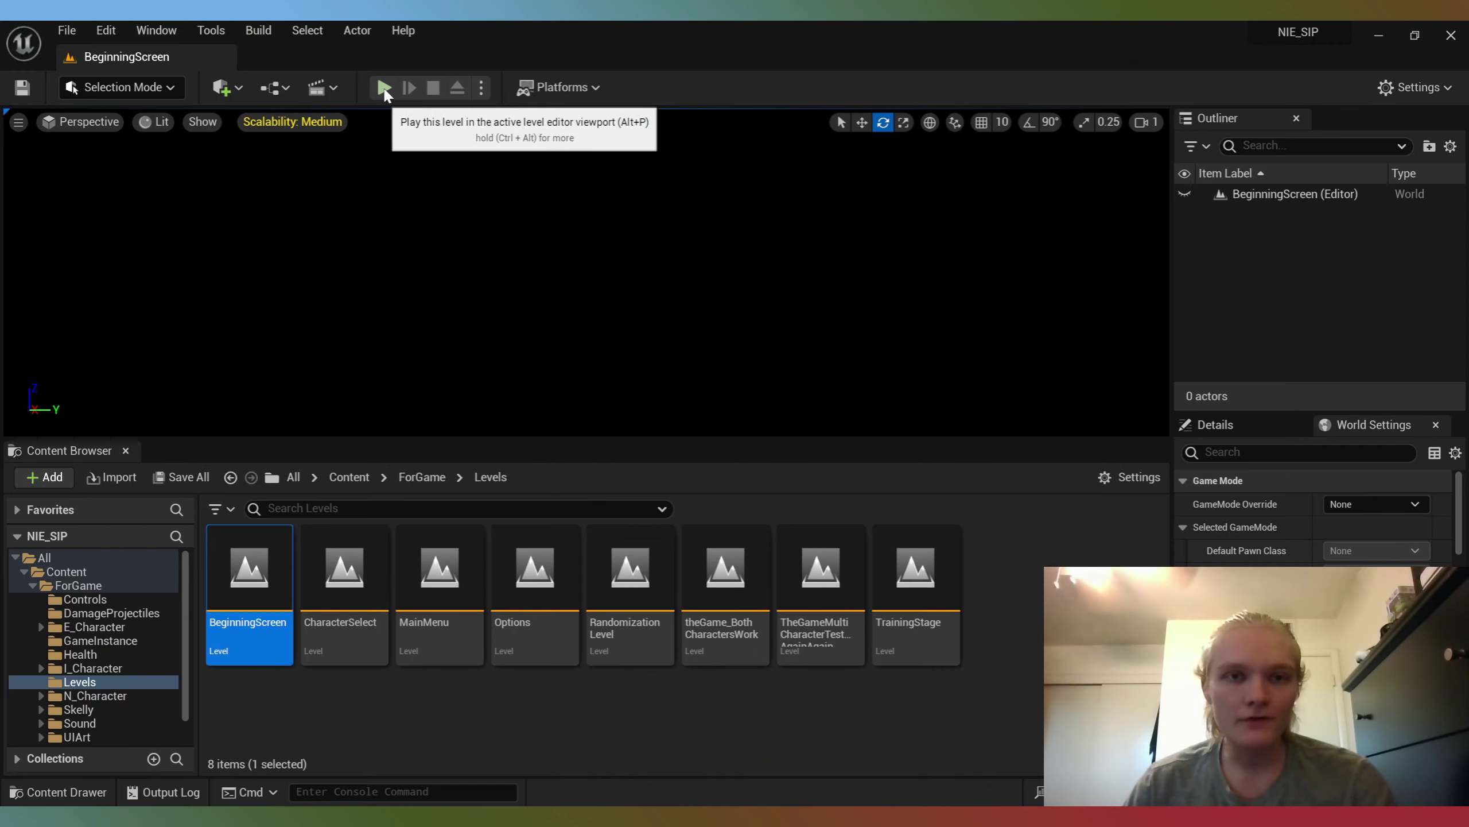
key("F11")
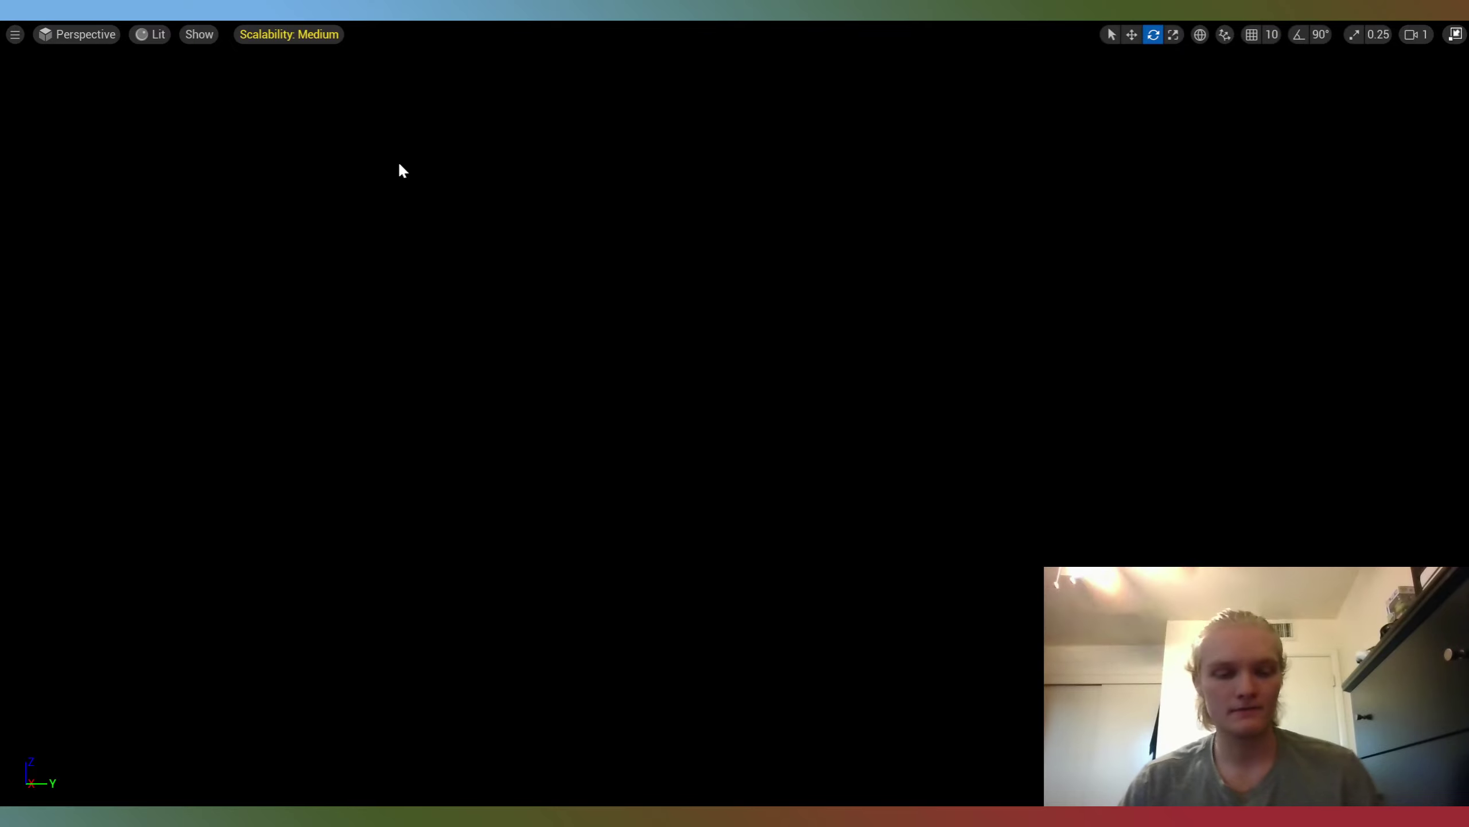
key("alt+p")
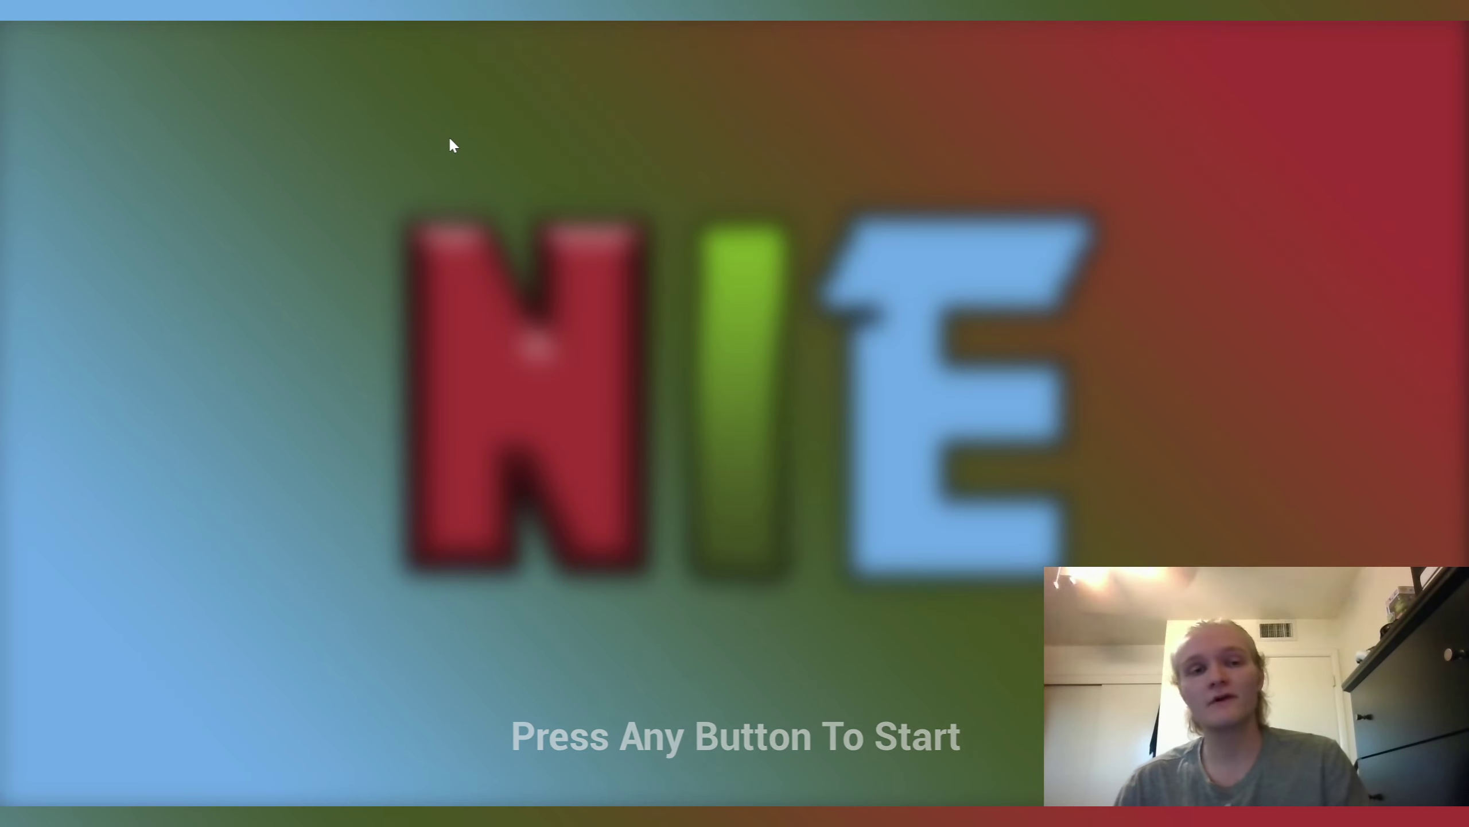
Step: Stop the play session and open the FightTimer widget blueprint from UIArt > FightTimerUI
key("F11")
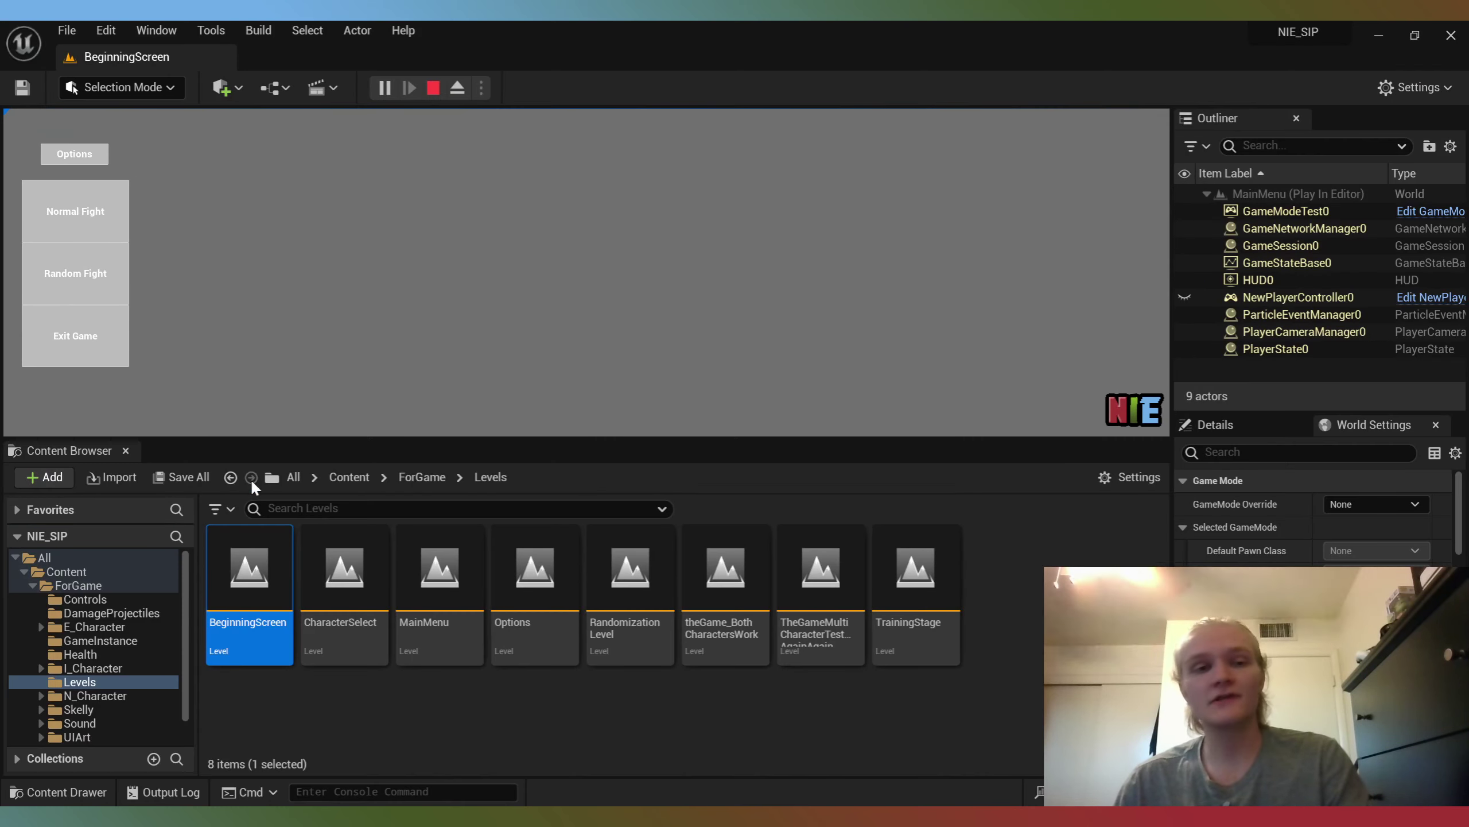
left_click(432, 87)
scroll(101, 642, "down", 1)
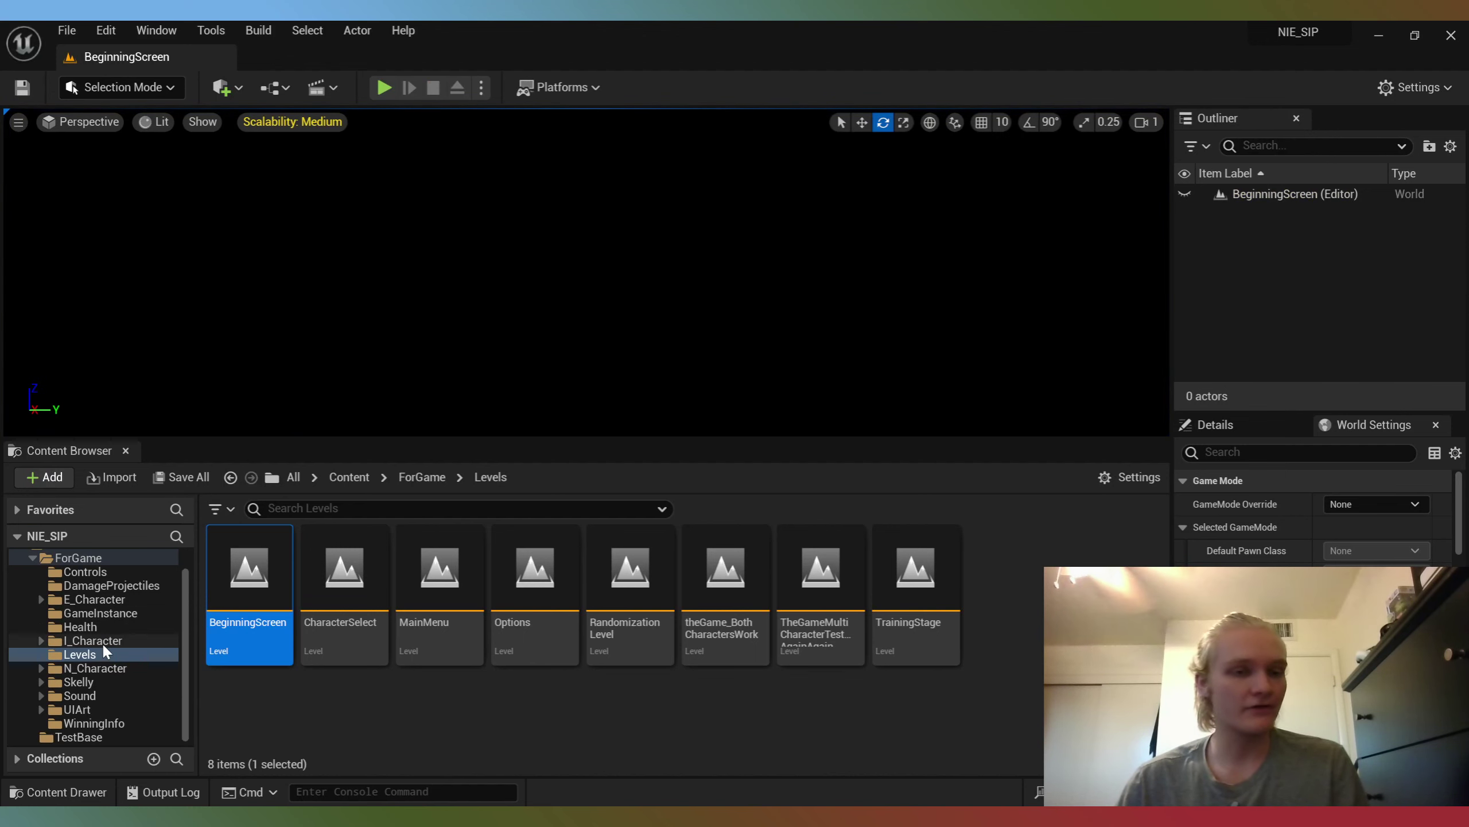
left_click(81, 702)
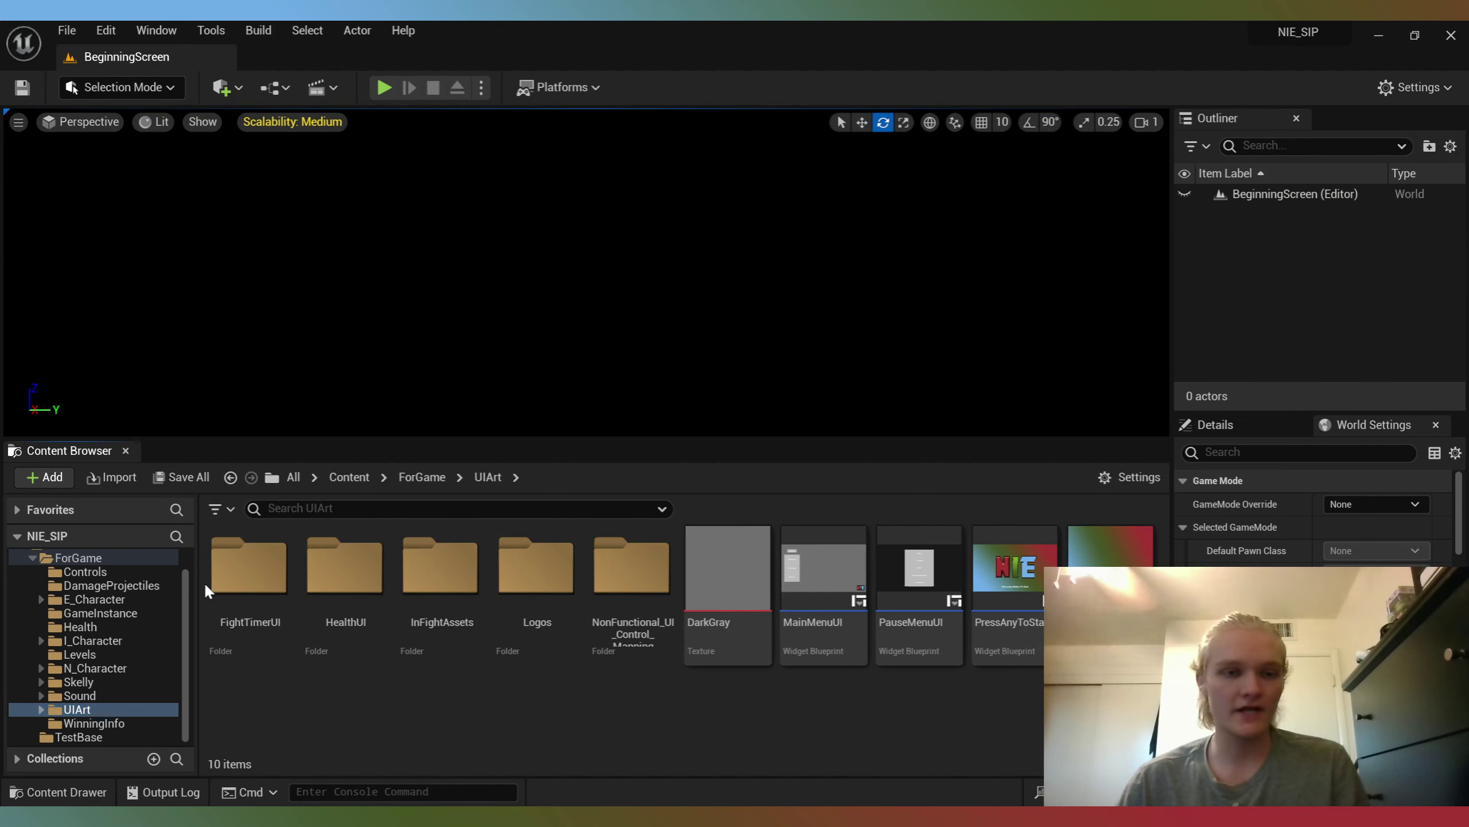
double_click(228, 577)
double_click(228, 577)
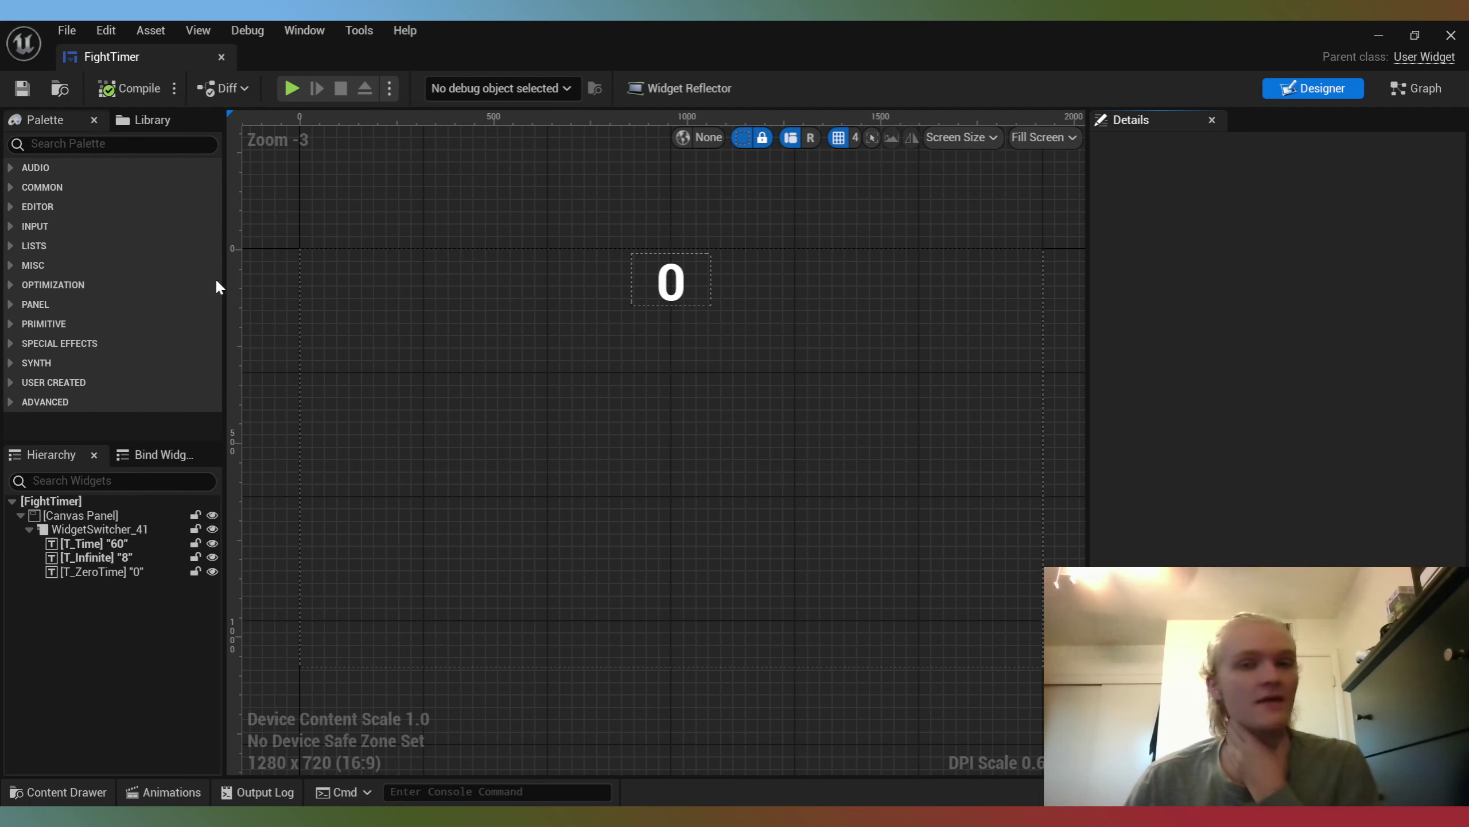
Step: Make FightTimer's IsInfinite variable default to true and save the blueprint
left_click(1414, 87)
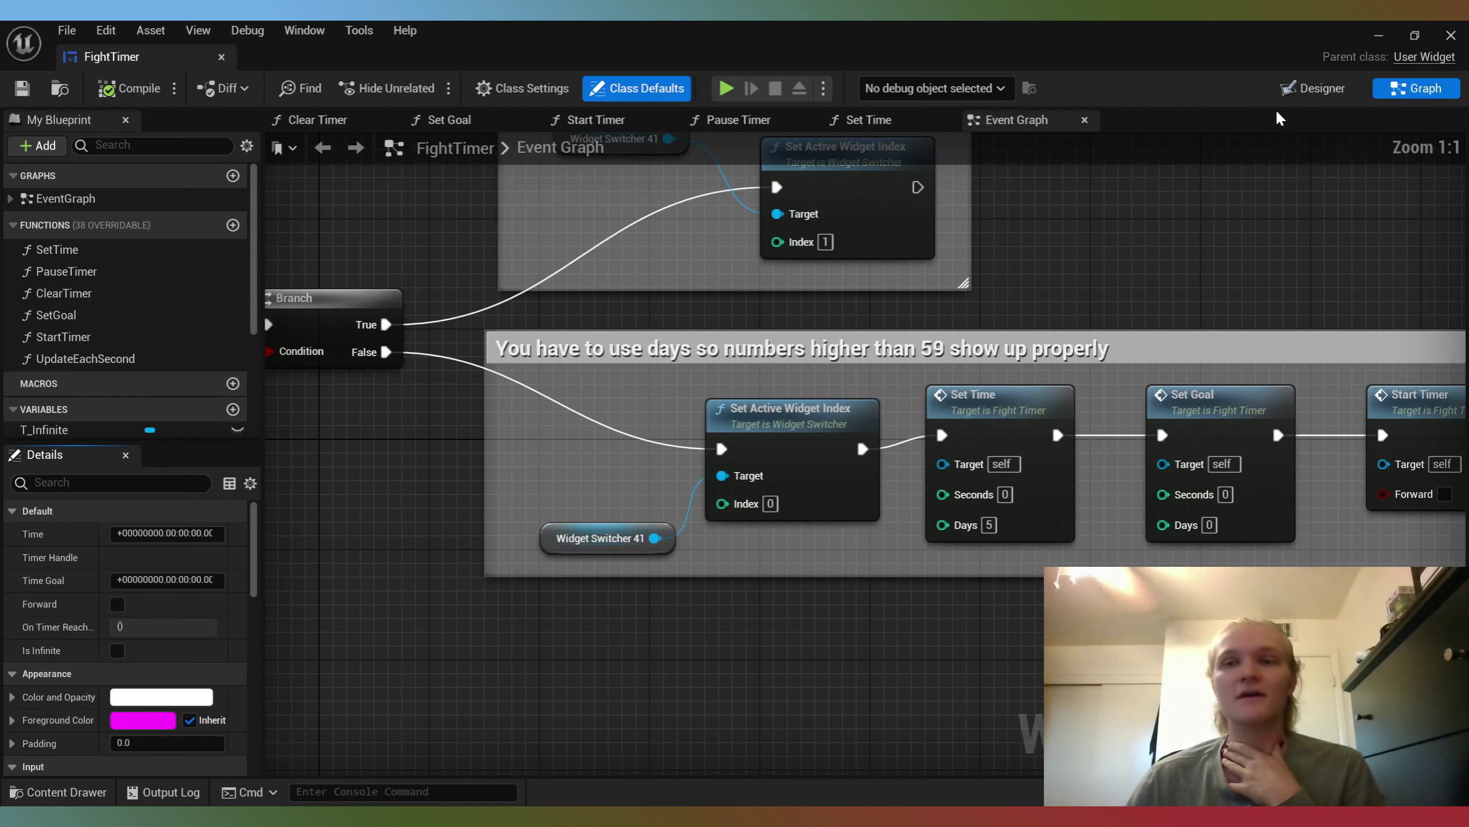
scroll(131, 335, "down", 5)
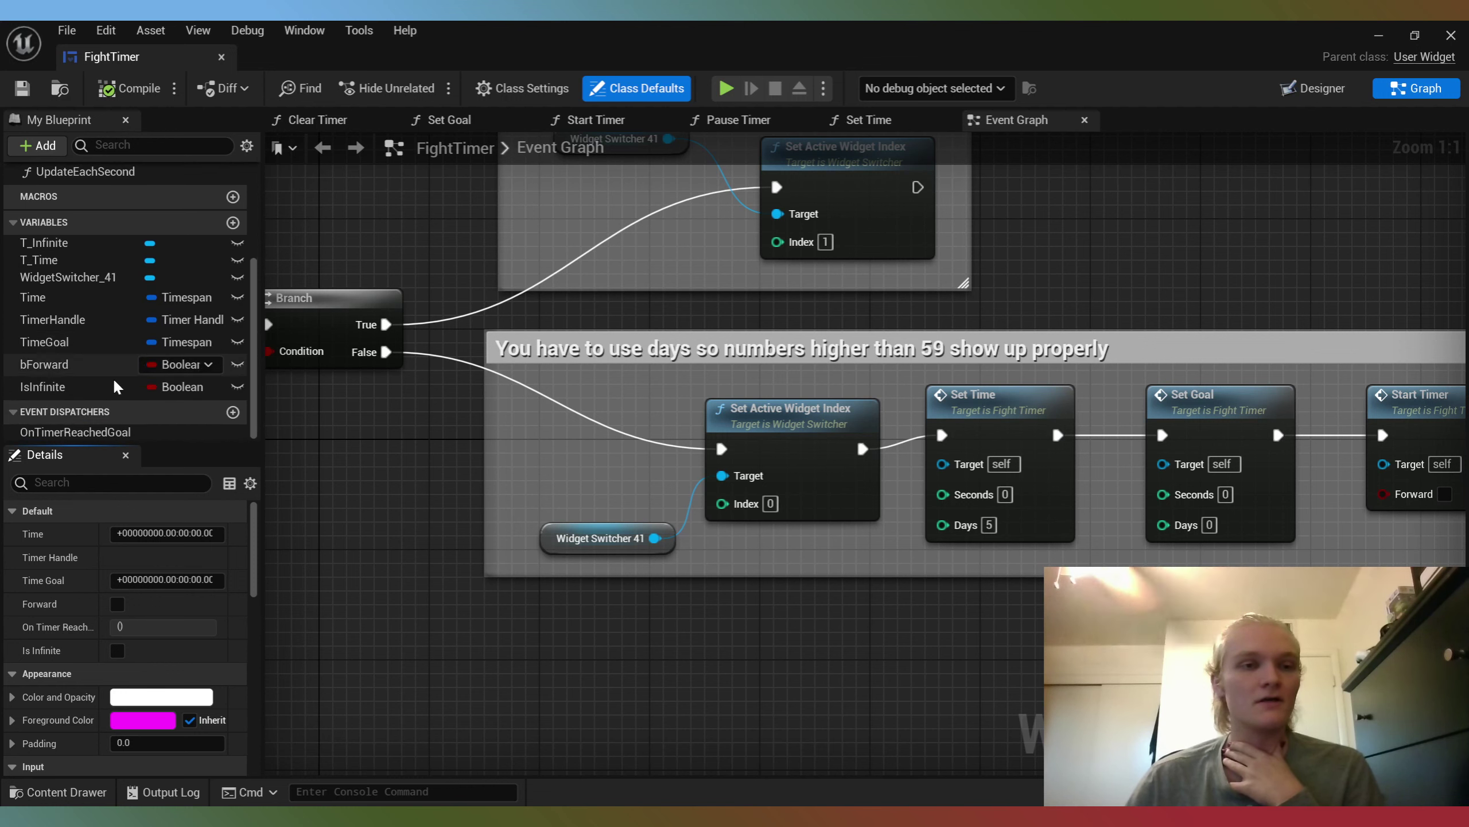
left_click(88, 387)
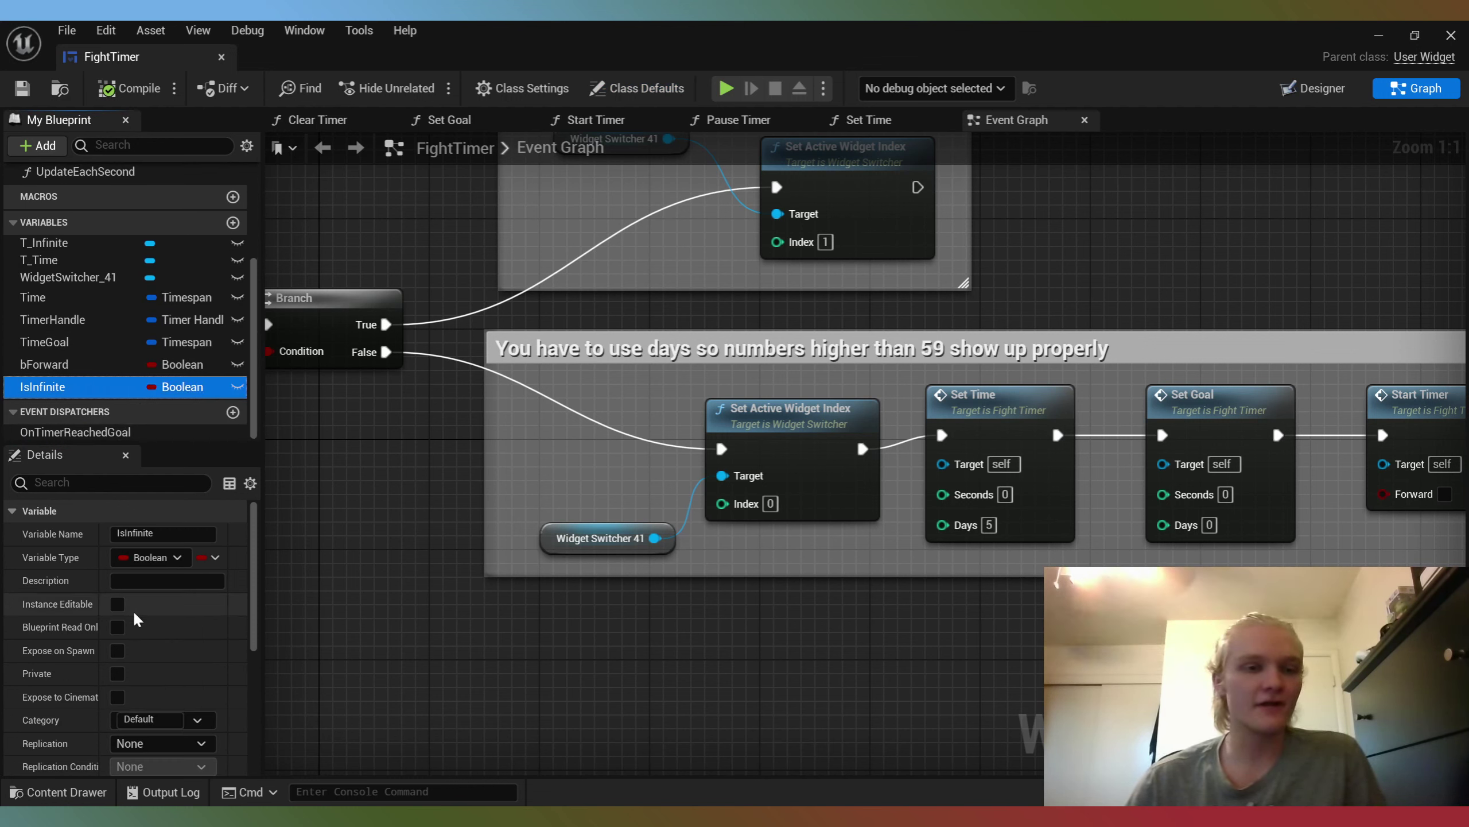
scroll(115, 721, "down", 6)
scroll(115, 729, "down", 1)
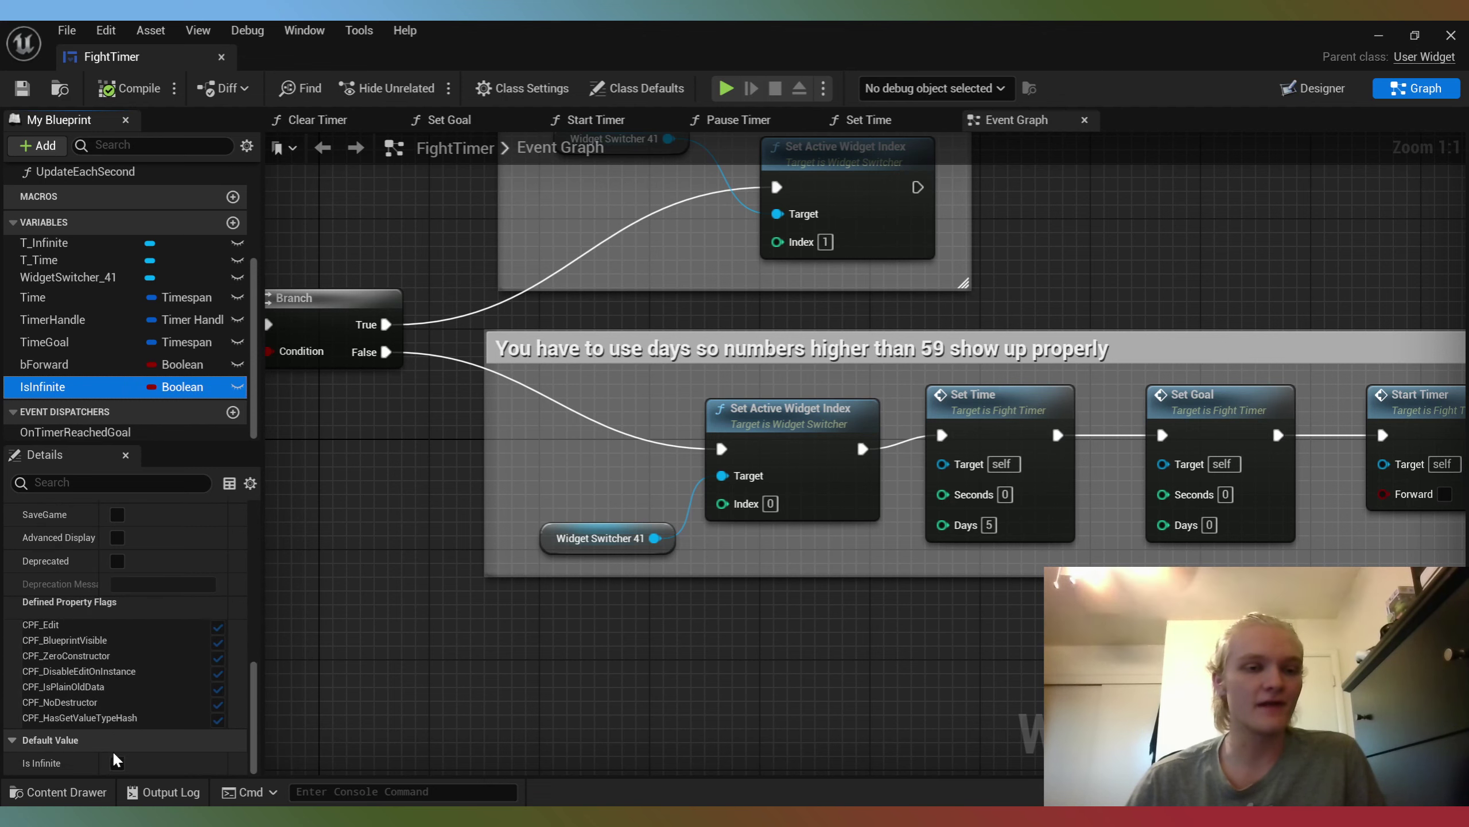
left_click(117, 763)
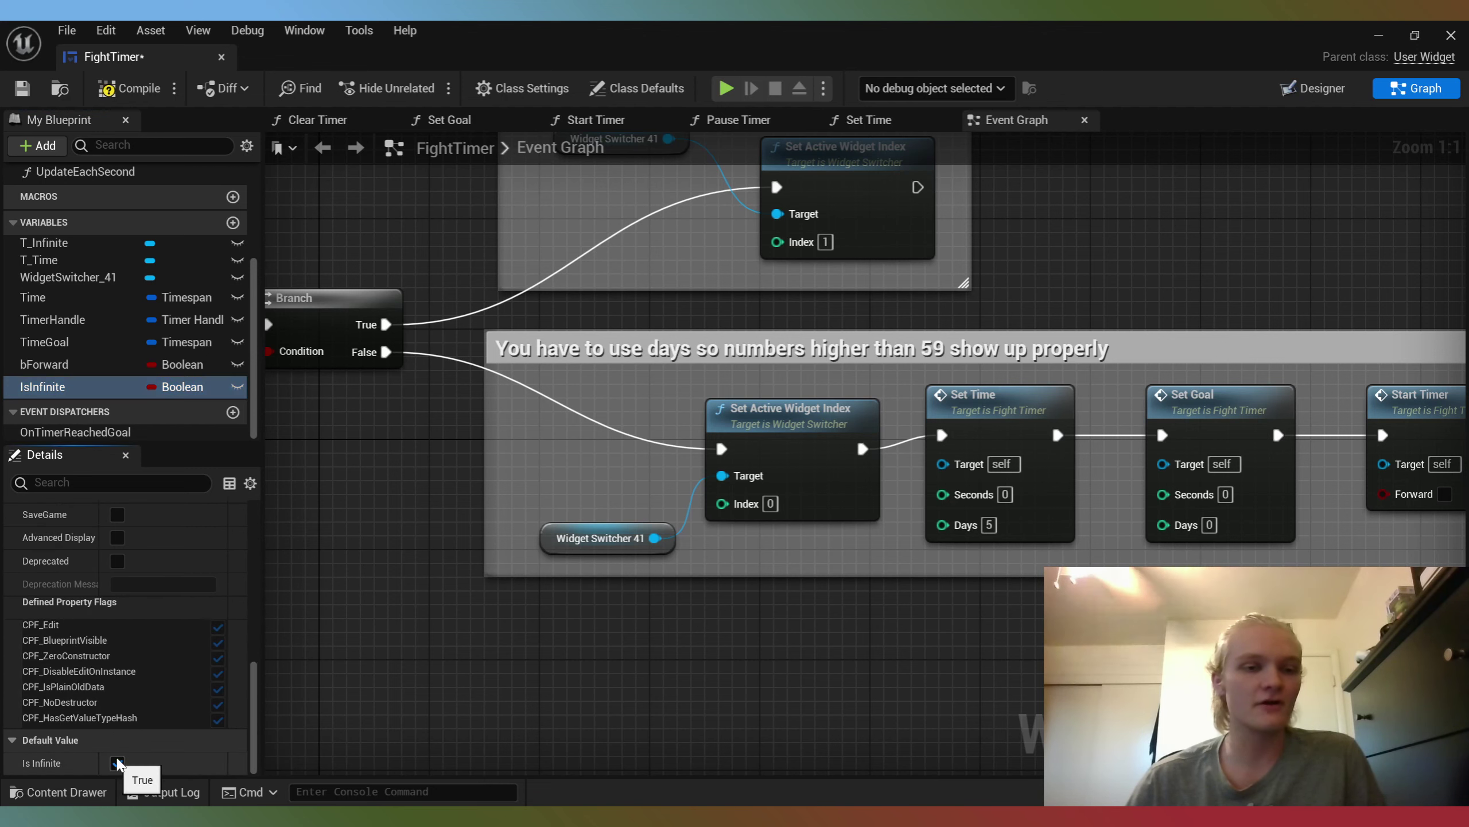
left_click(25, 92)
Step: Launch play mode and start a Random Fight from the title screen menu
left_click(1379, 35)
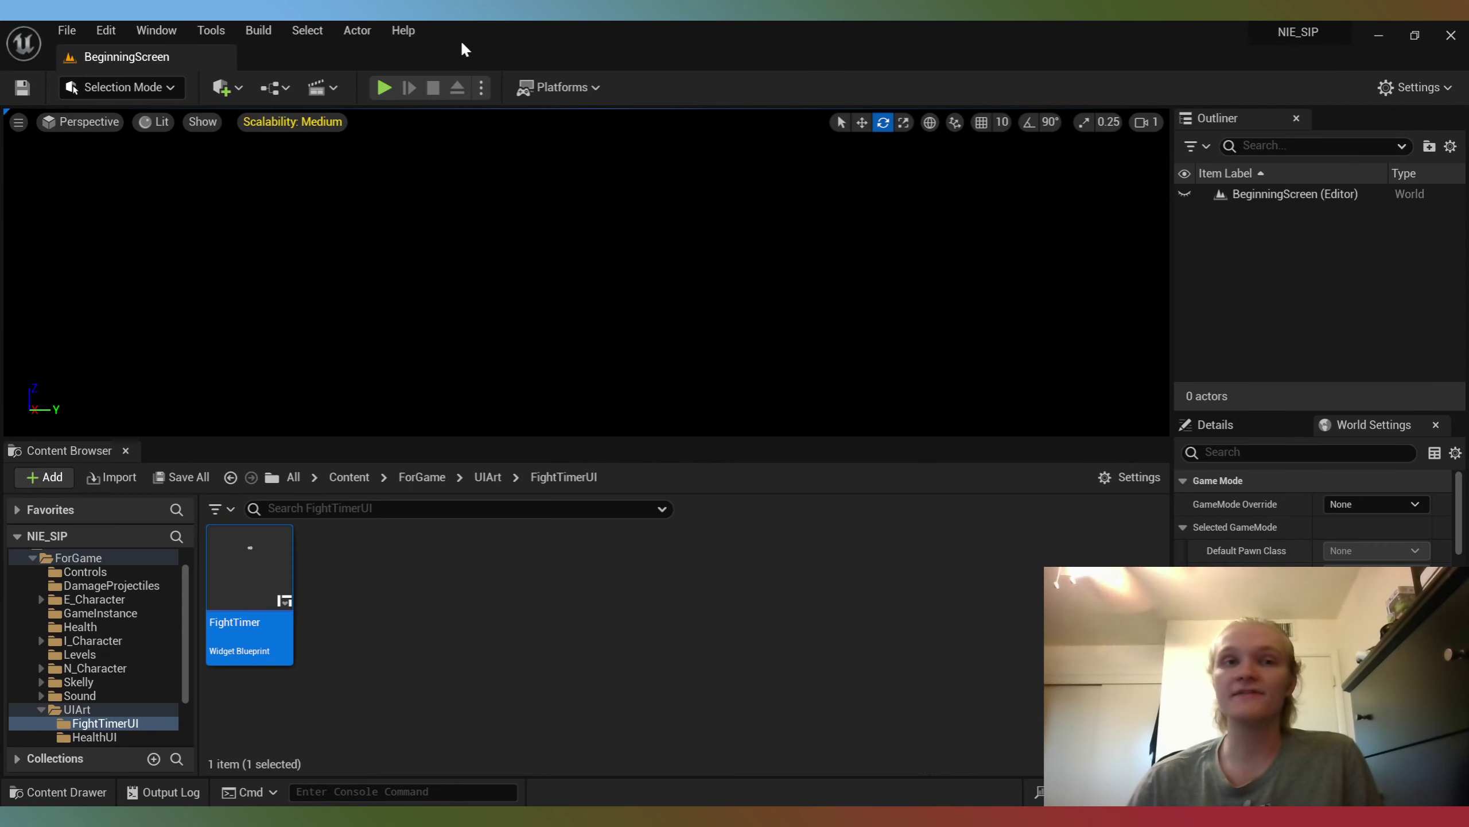
left_click(384, 87)
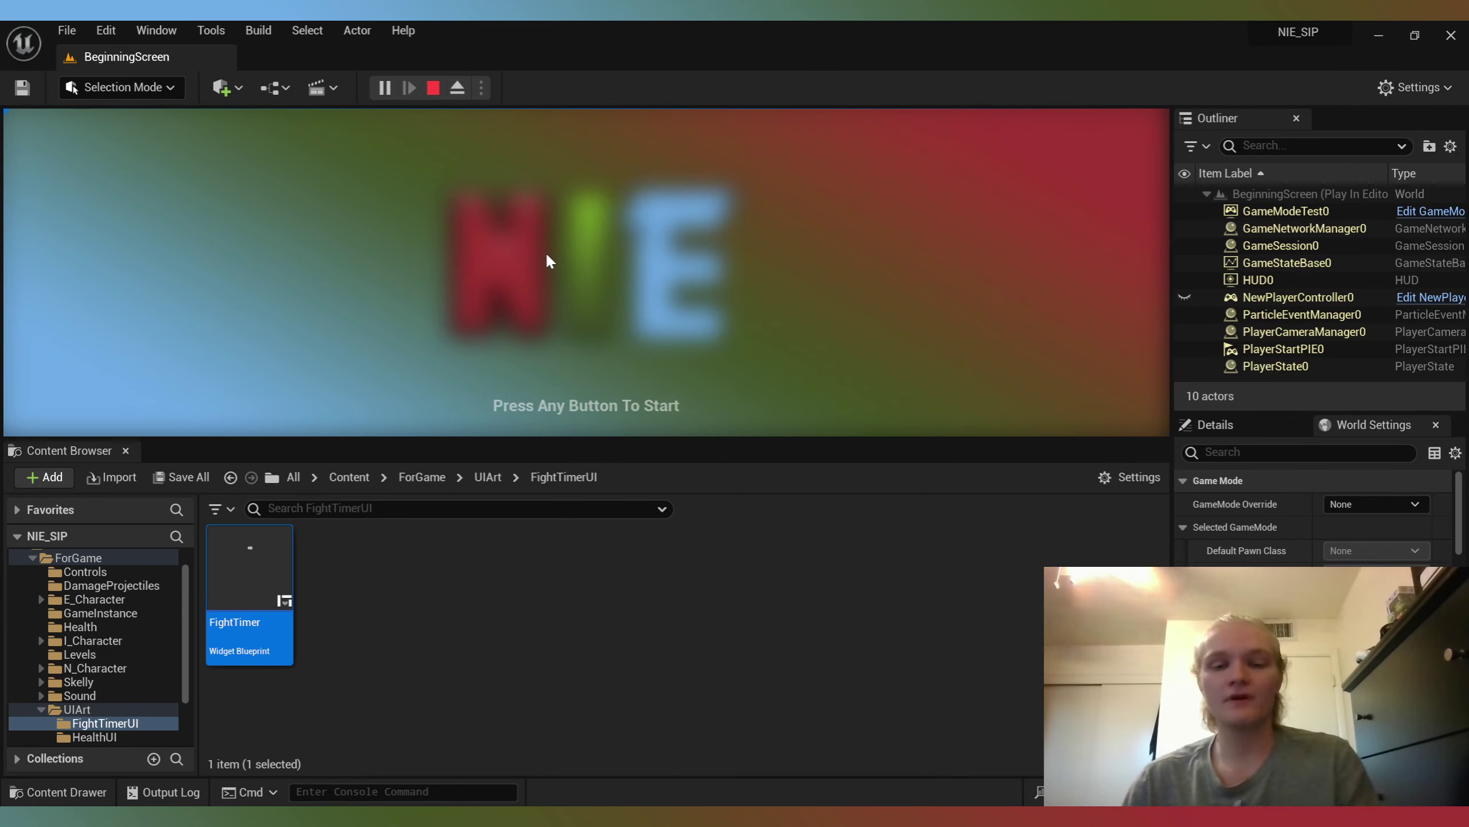
key("F11")
left_click(237, 351)
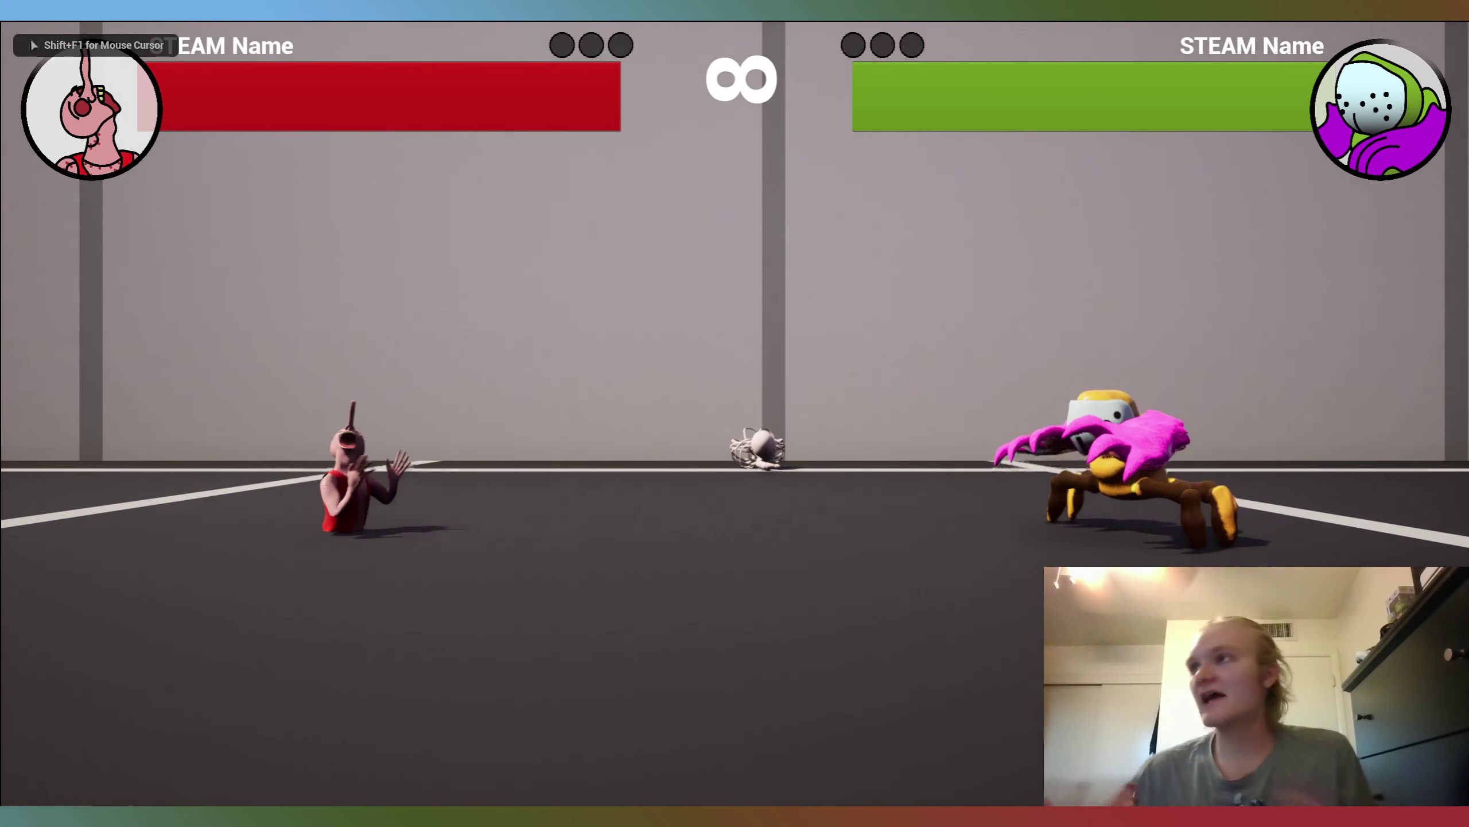
Step: Play the infinite-timer match, toggling the debug camera on and back off
left_click(693, 261)
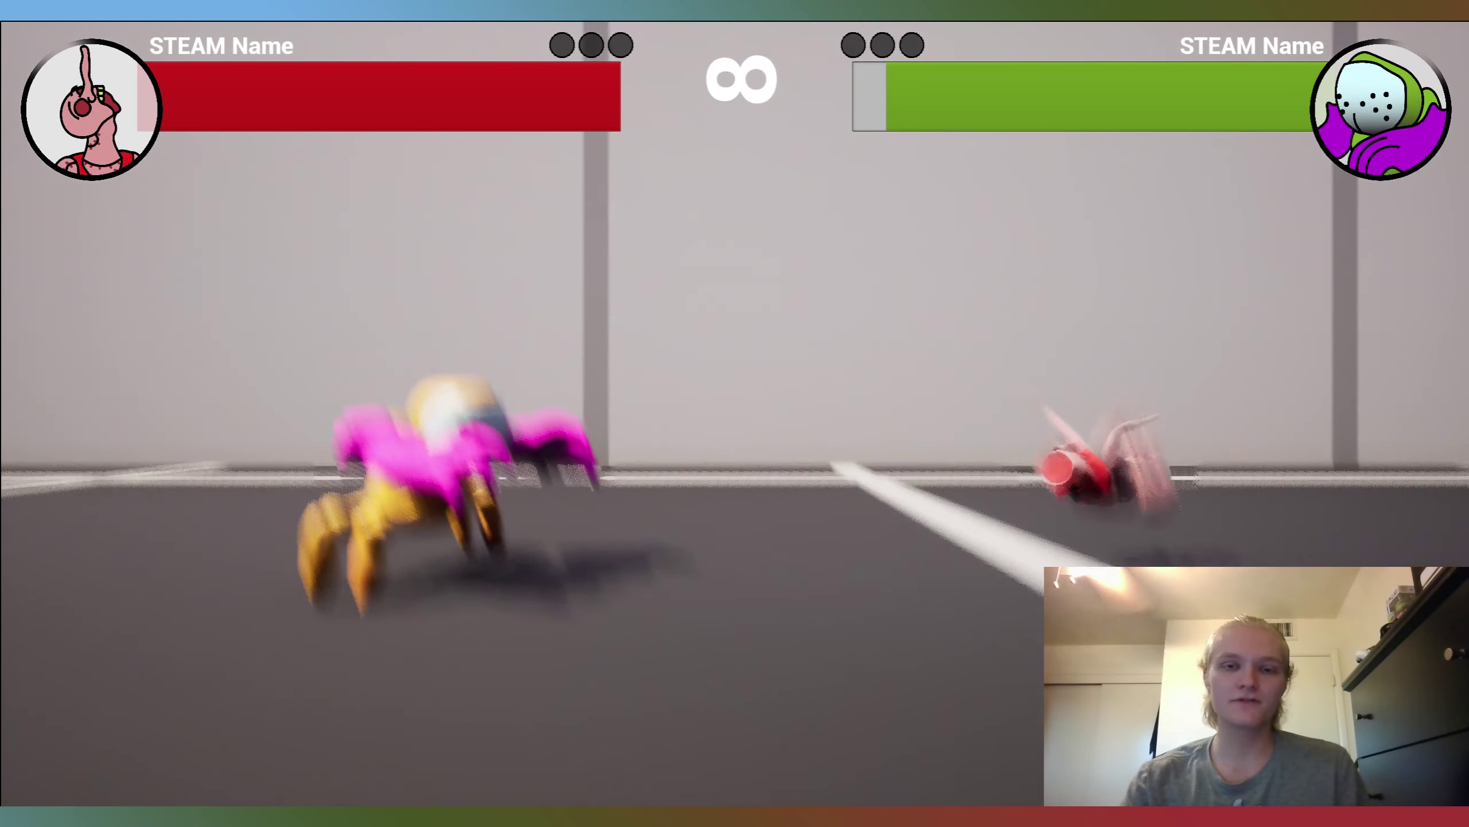
key("semicolon")
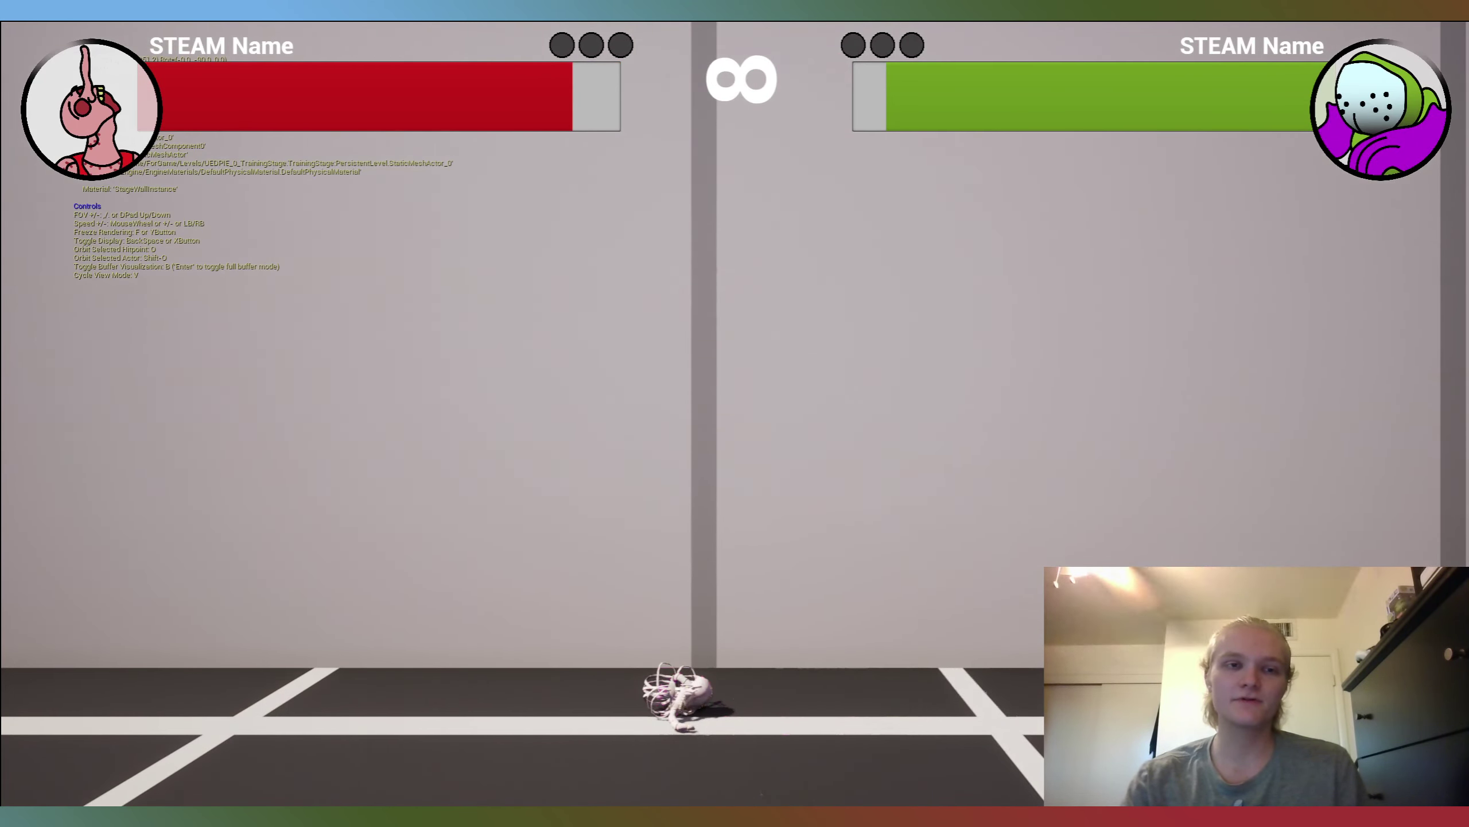
key("semicolon")
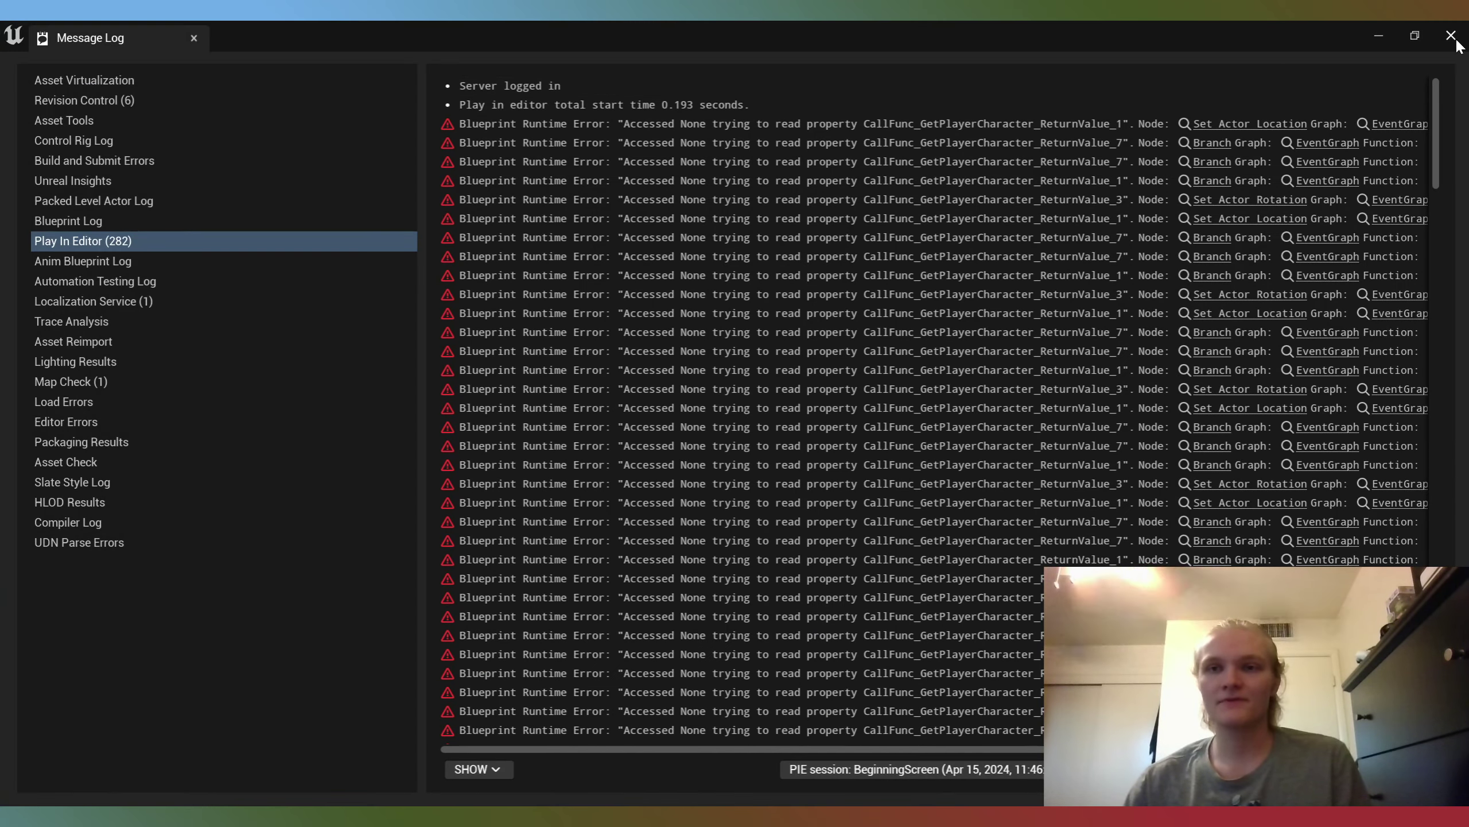
Step: Close the Message Log and start a new full-screen Normal Fight with the infinite timer
left_click(1453, 38)
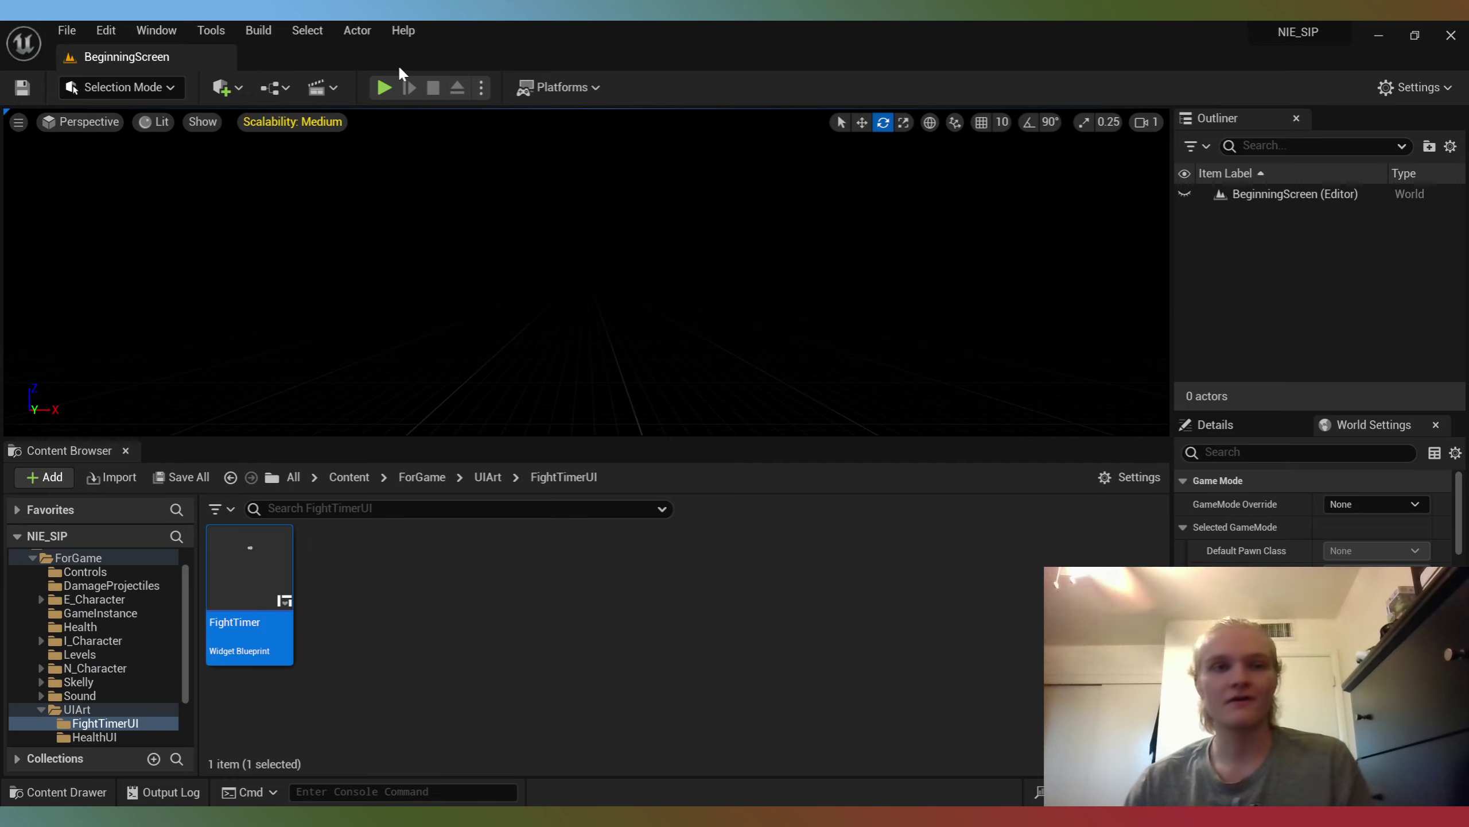
left_click(387, 86)
left_click(425, 183)
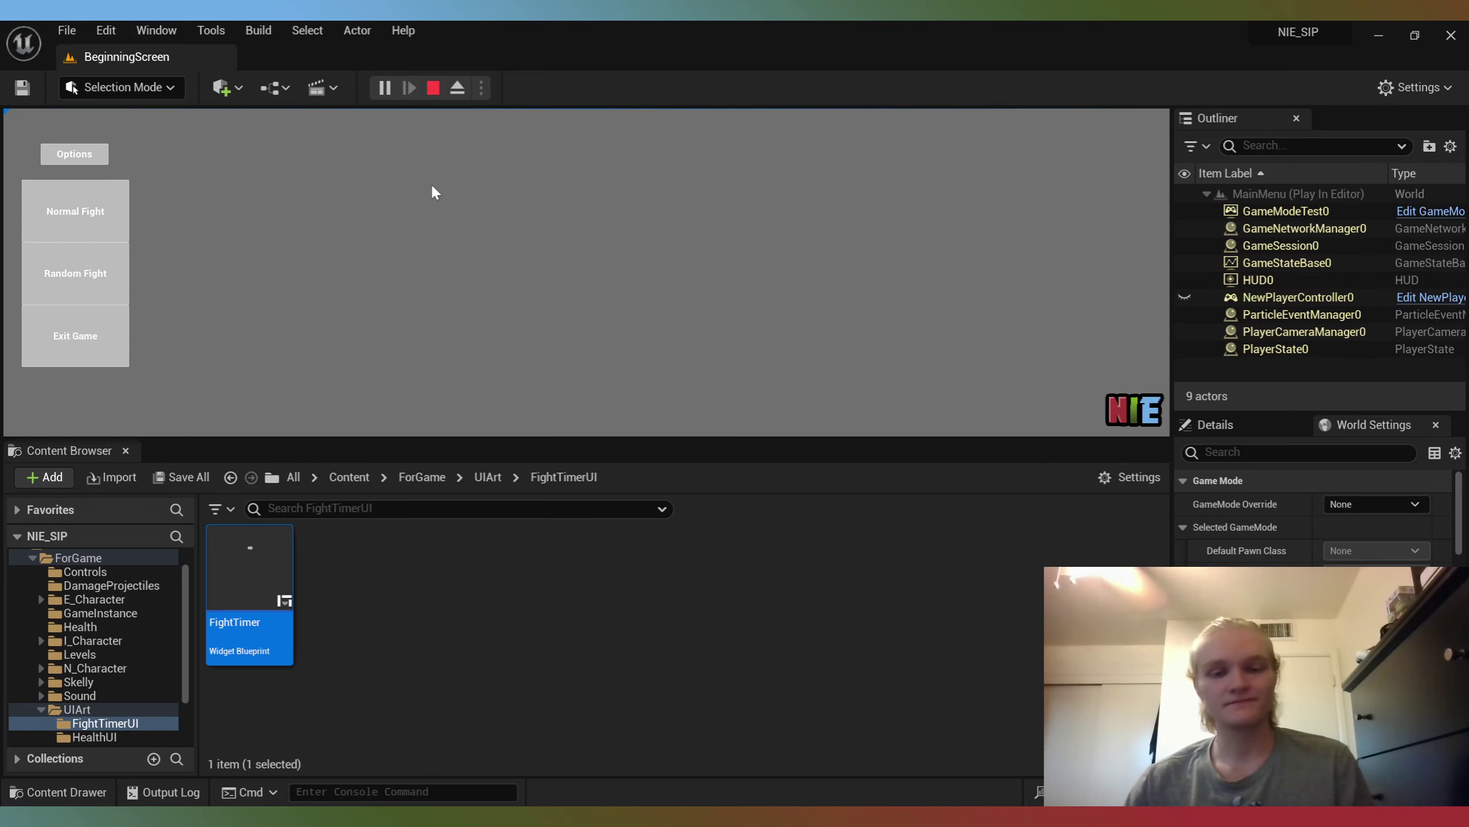
key("F11")
left_click(167, 284)
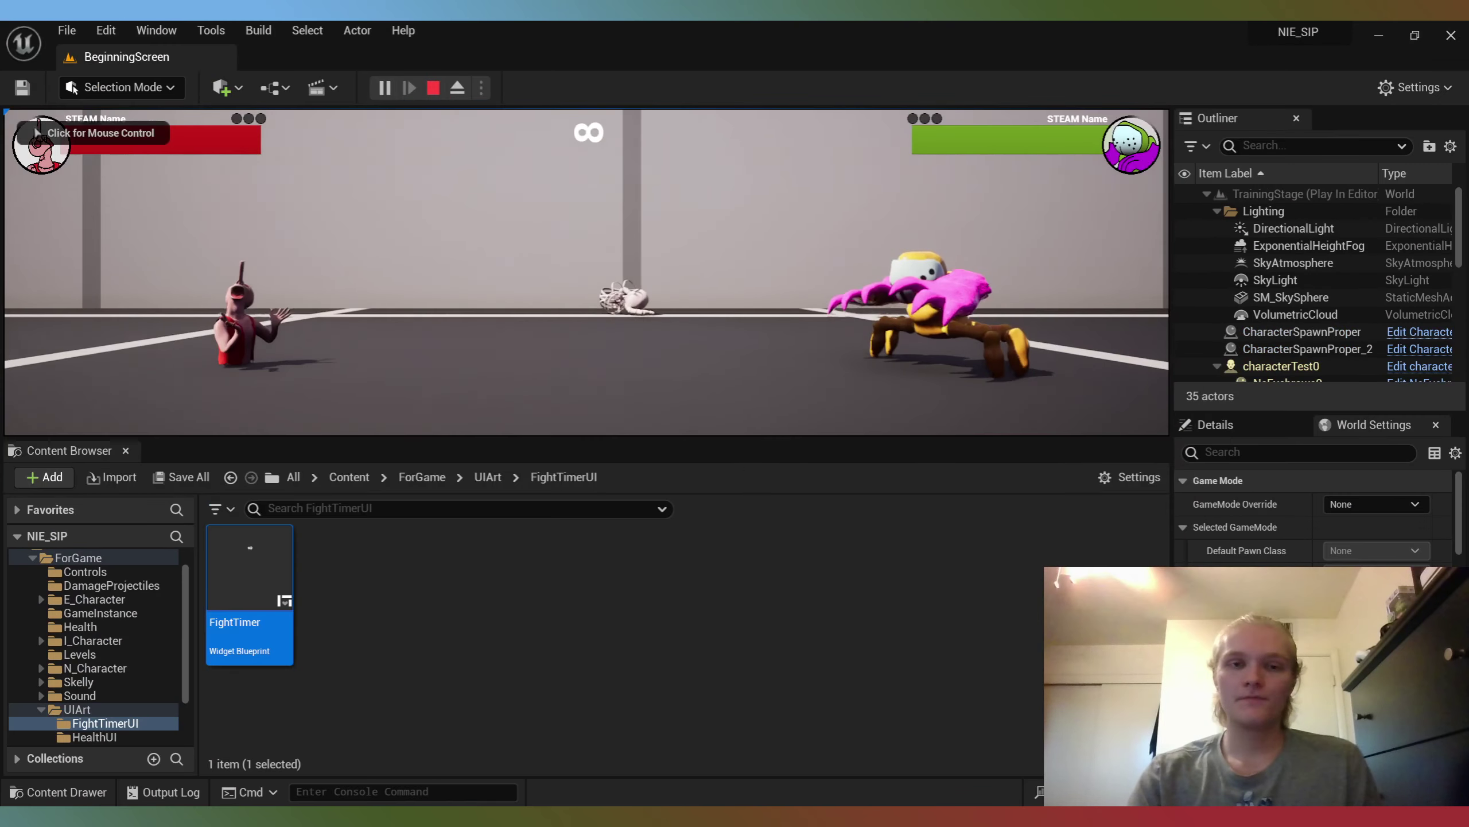
key("shift+F1")
key("F11")
key("F11")
Step: Pause the fight to show the Resume, Restart Match, Movelist and exit options
key("Escape")
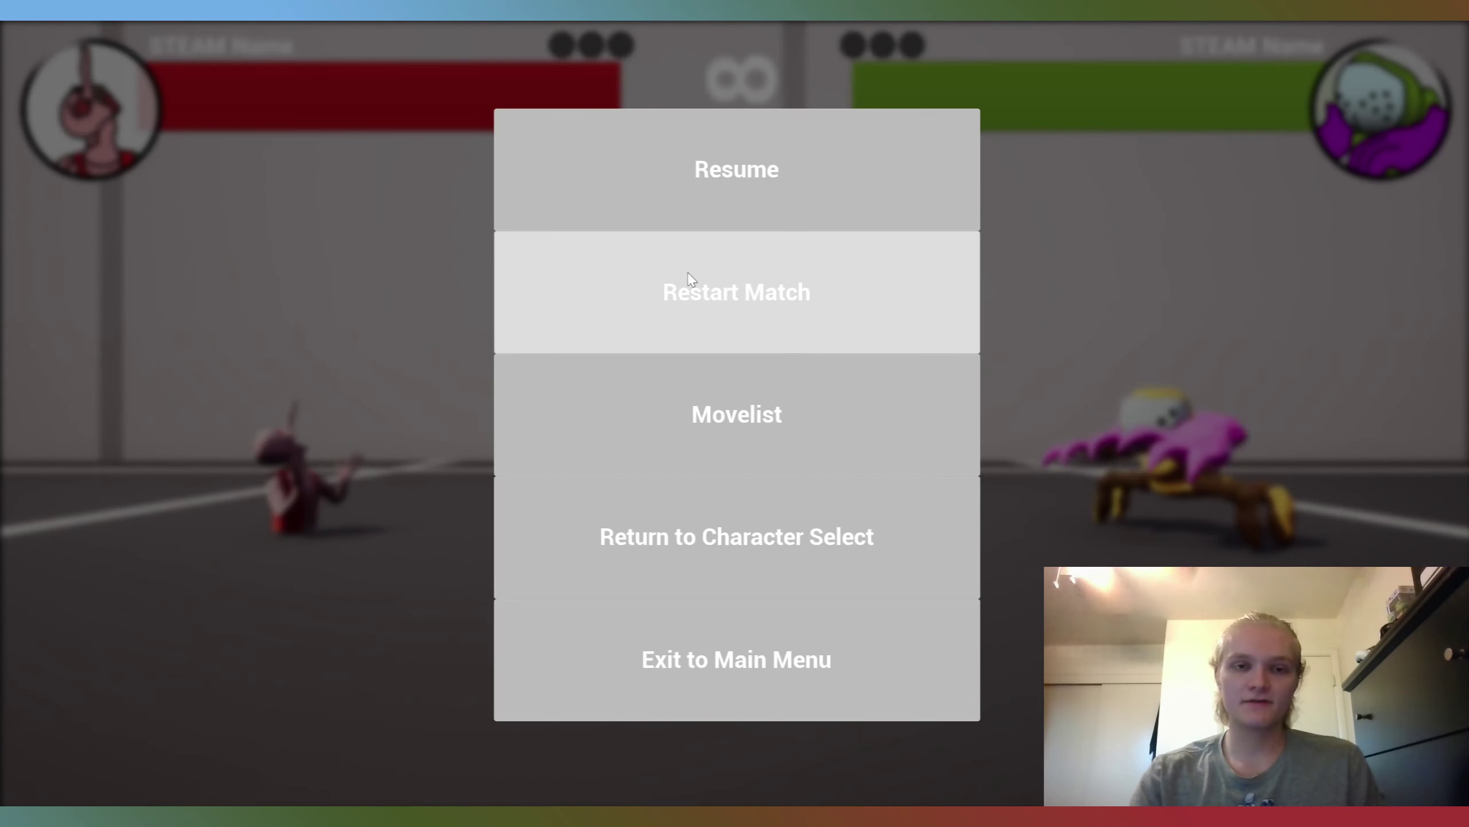